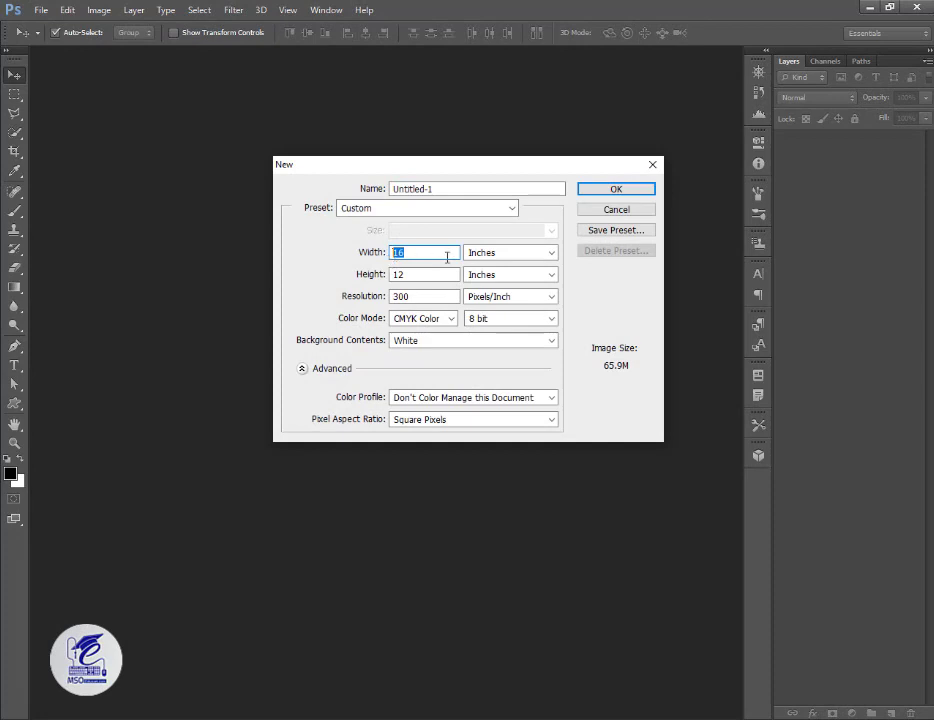
Set the new document's size to 16 inches wide by 12 inches high.
click(496, 253)
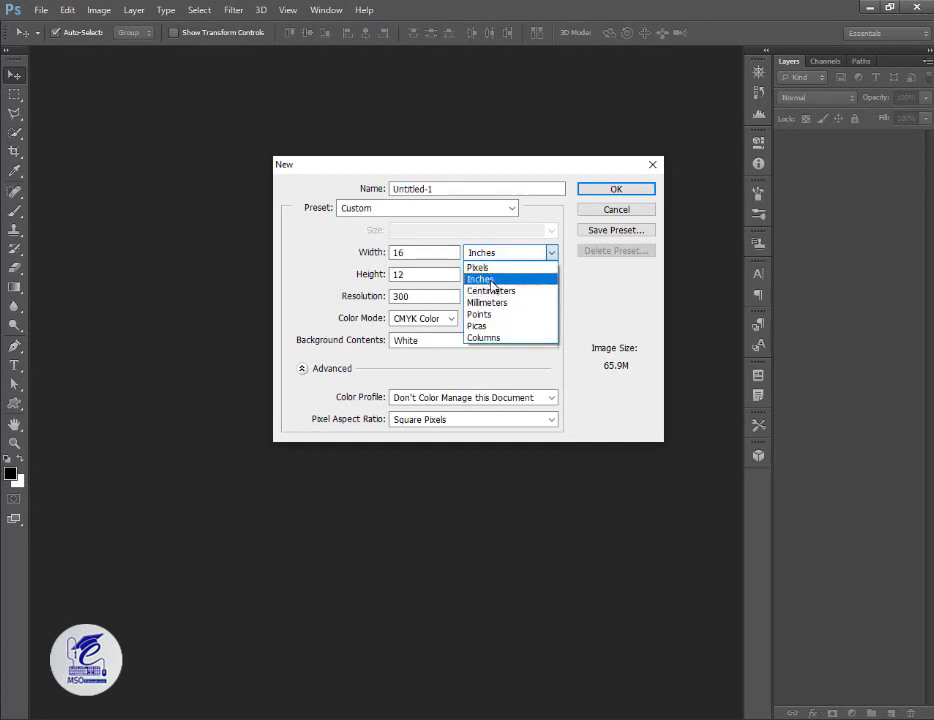
click(492, 280)
click(494, 276)
click(492, 298)
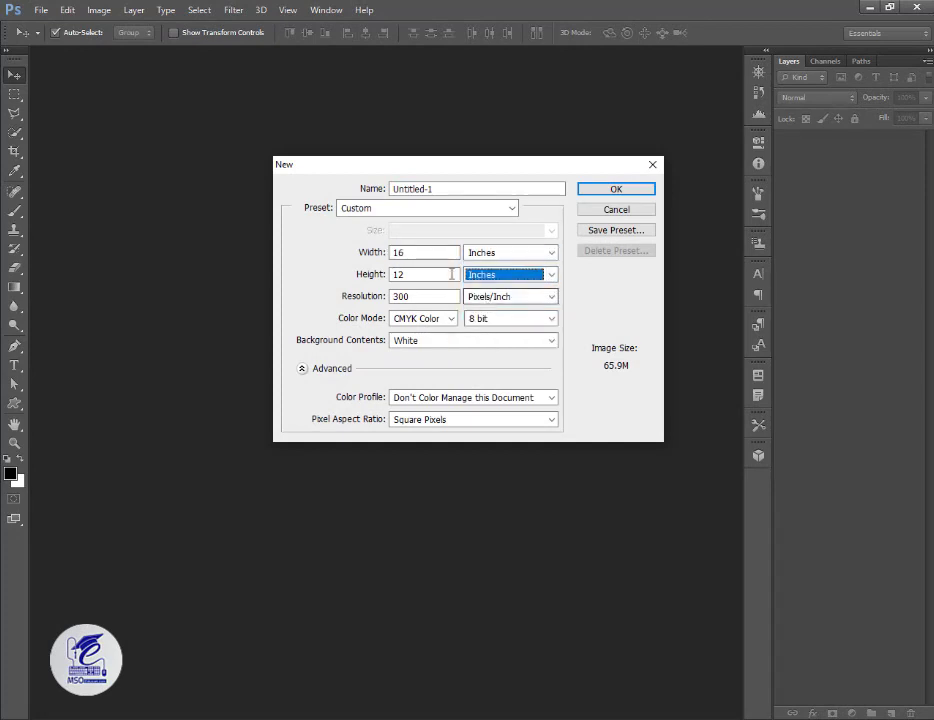
double_click(426, 252)
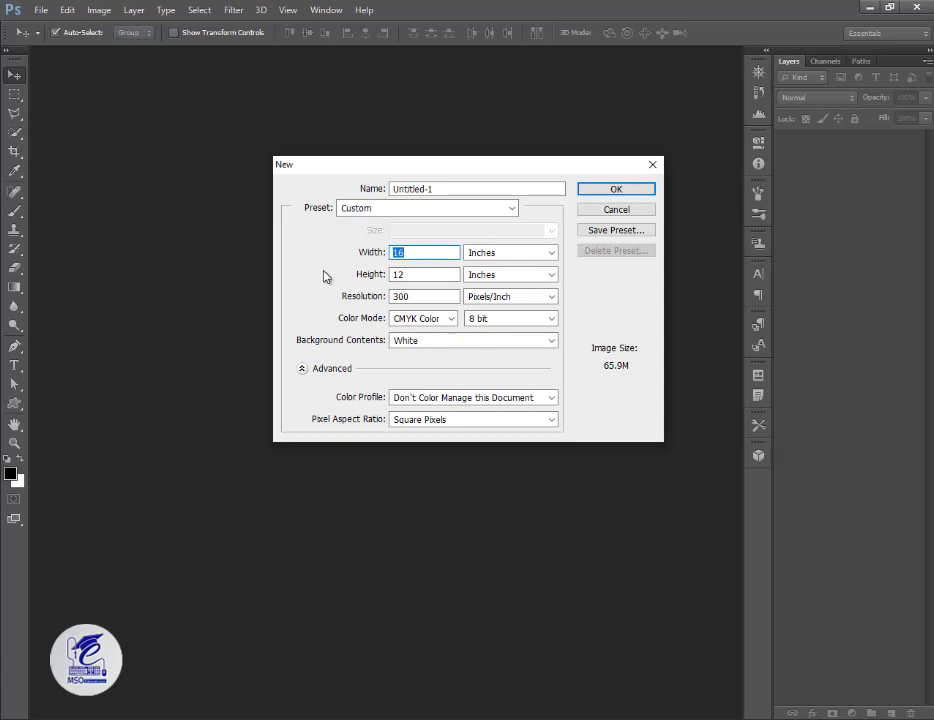
text(16)
key(Tab)
key(Tab)
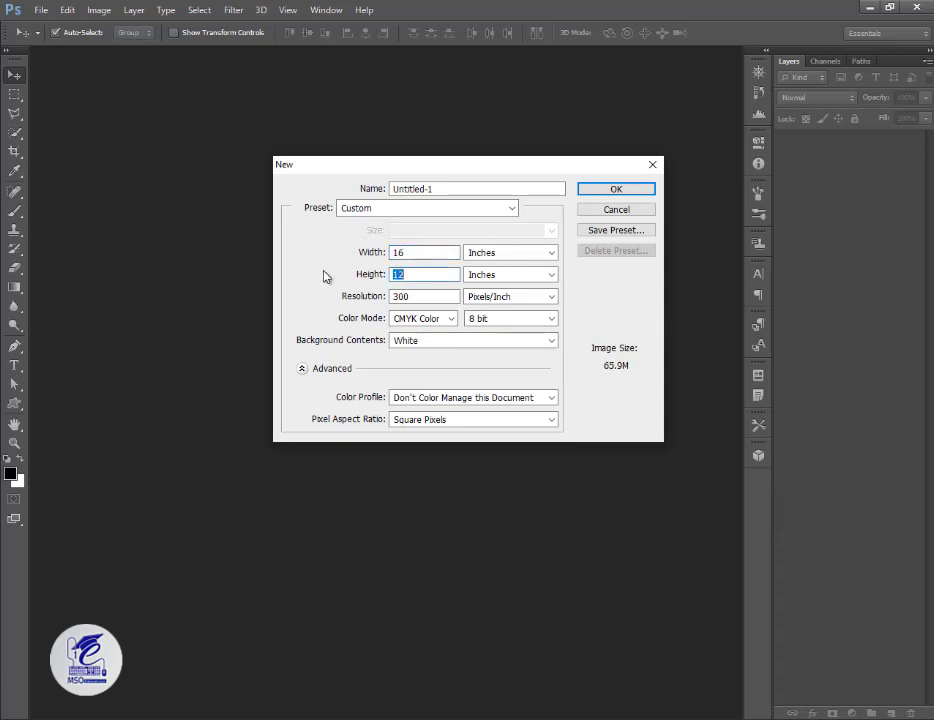
text(12)
key(Tab)
key(Tab)
Choose CMYK Color as the colour mode and create the document.
click(422, 319)
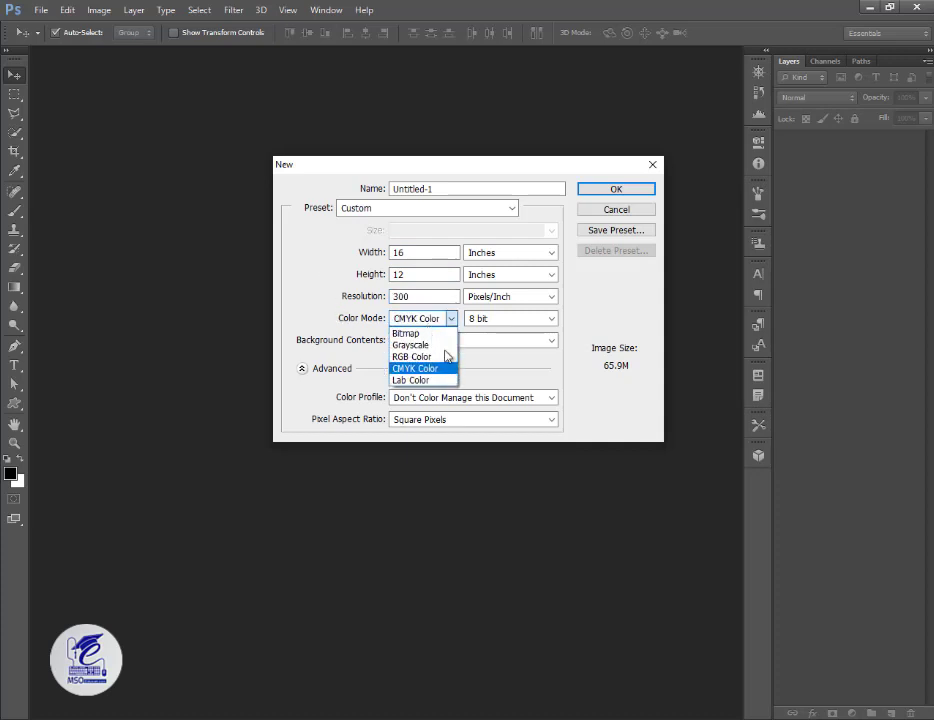
click(430, 375)
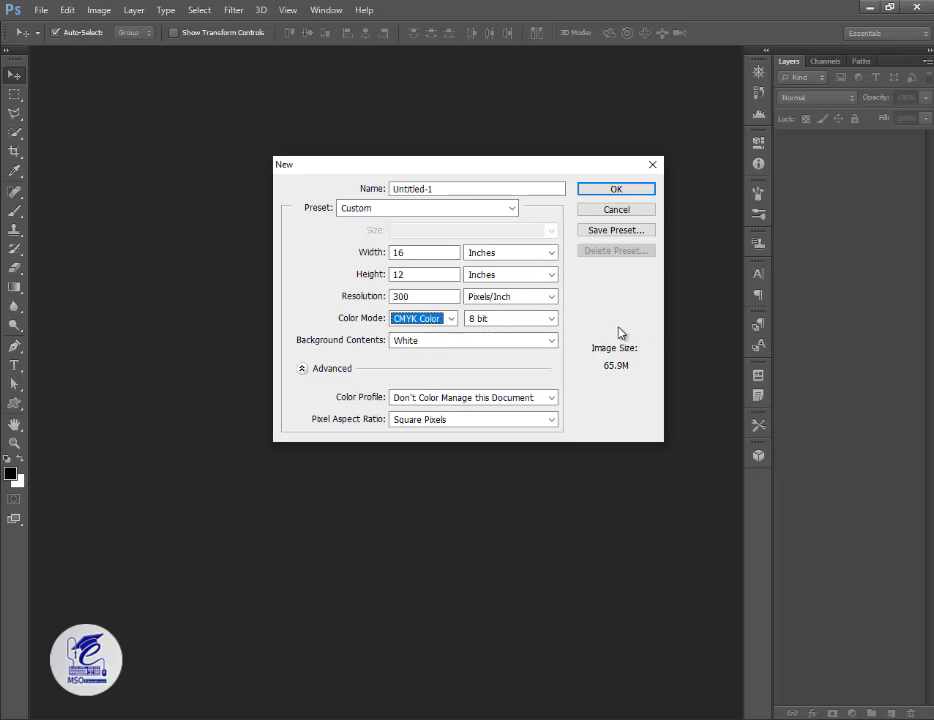
click(617, 190)
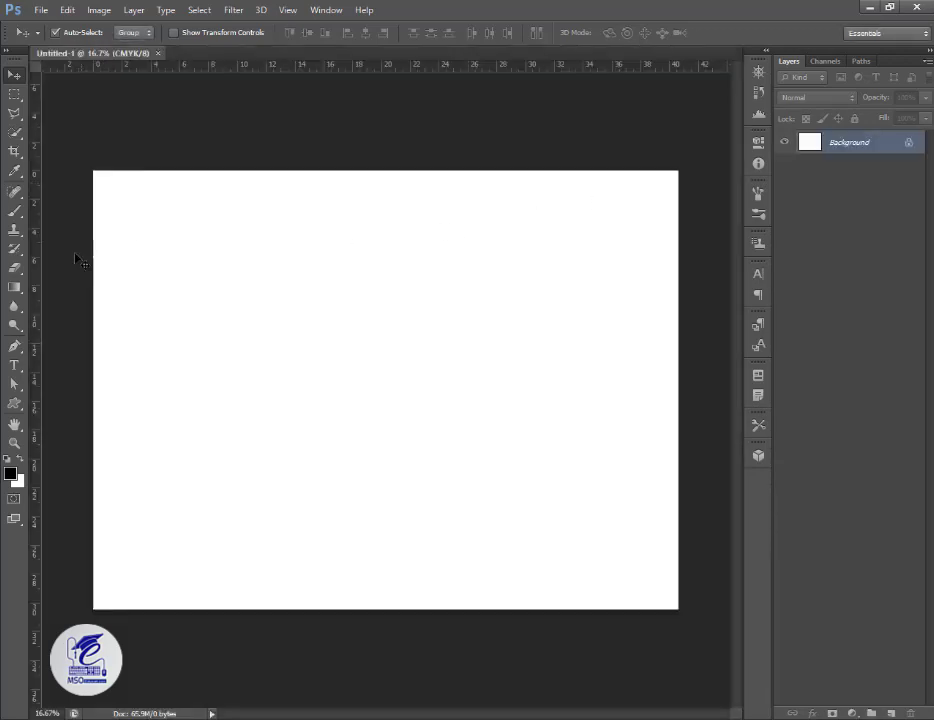
Place vertical guides near both side edges and the middle, and horizontal guides near the top and bottom edges and at about 25 cm.
drag(37, 305, 108, 281)
drag(42, 265, 664, 319)
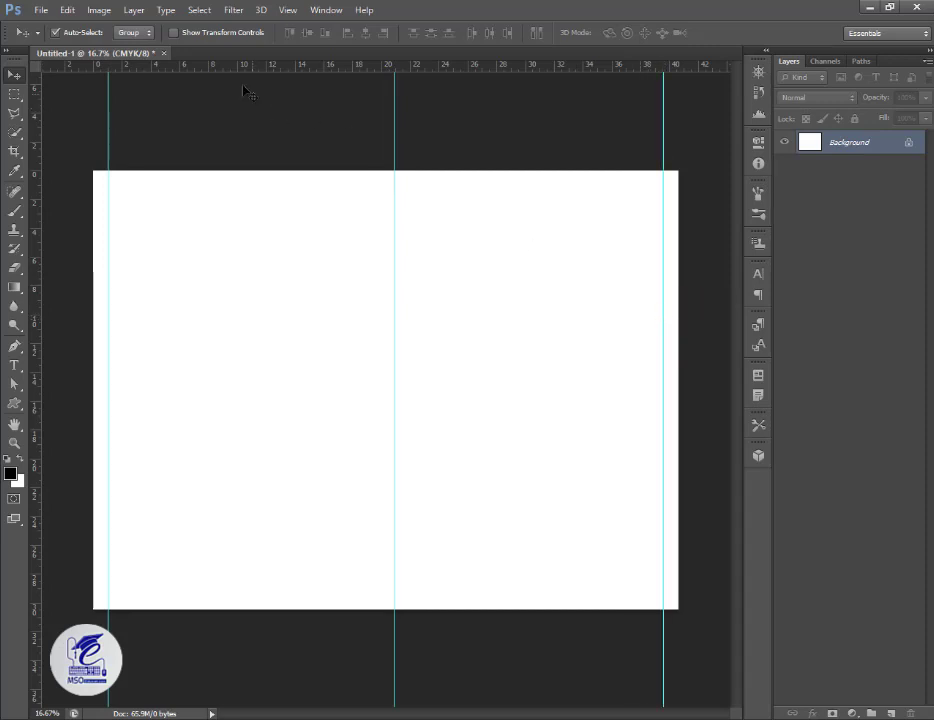
drag(245, 66, 203, 595)
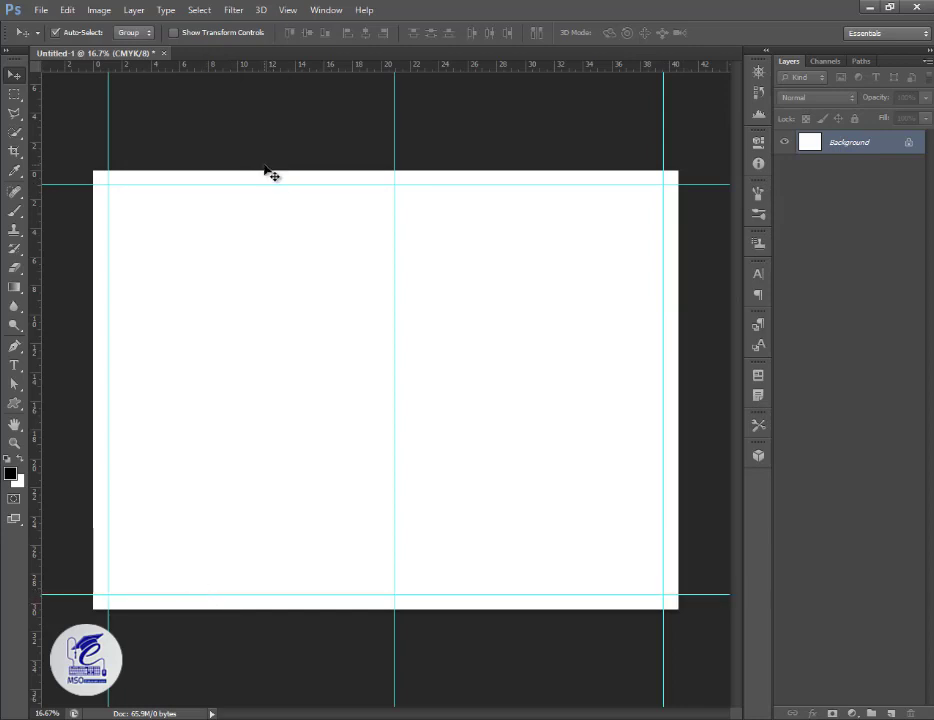
drag(273, 65, 309, 528)
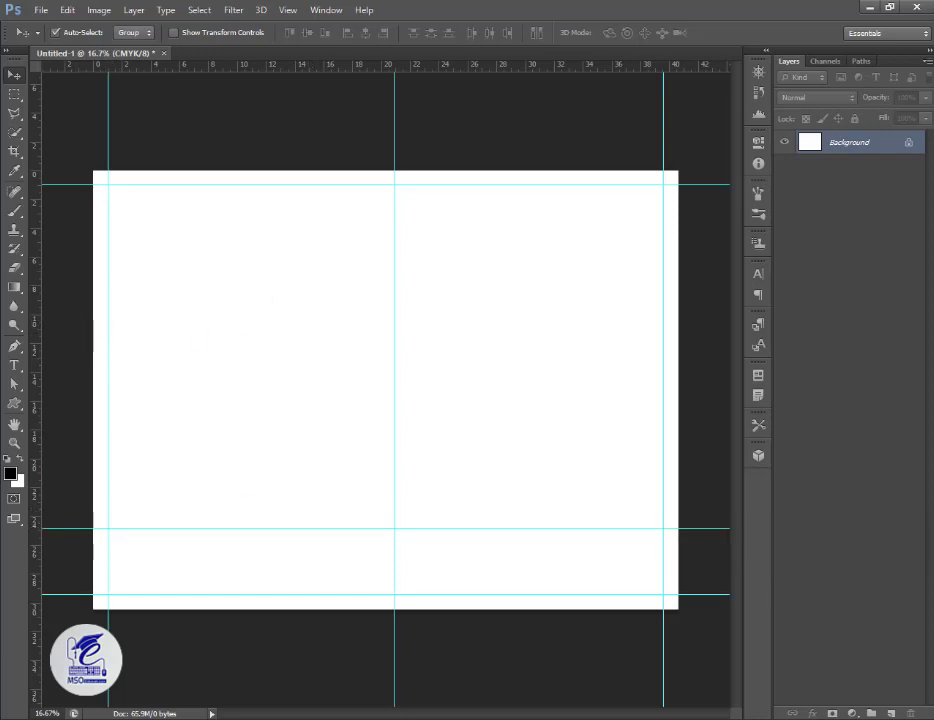
Add a Solid Color fill layer above the background in light greyish blue, #91b0c4.
click(891, 713)
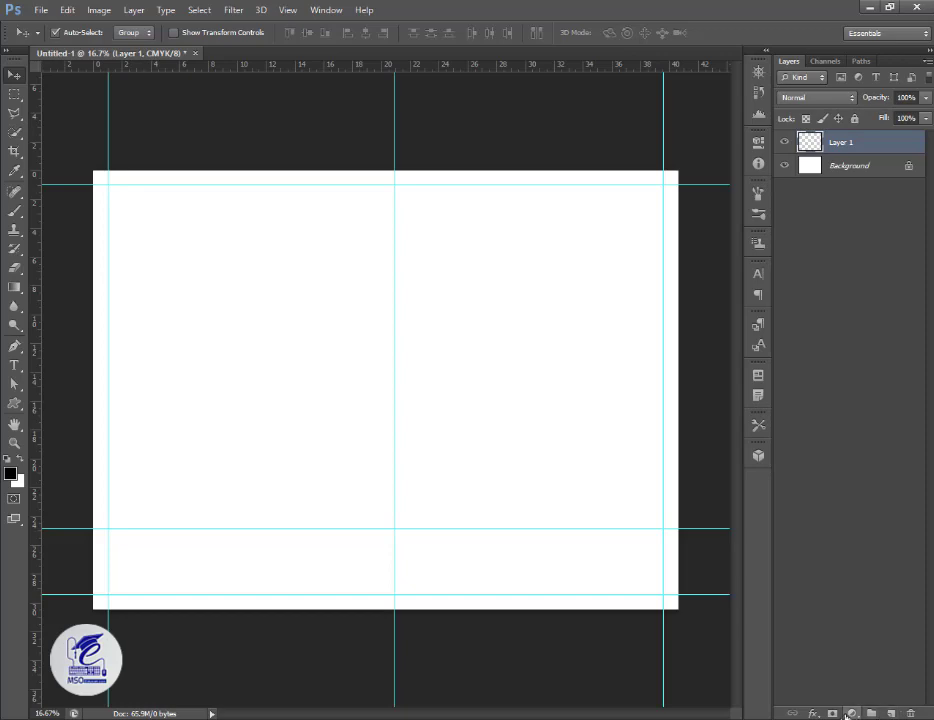
click(849, 713)
click(867, 401)
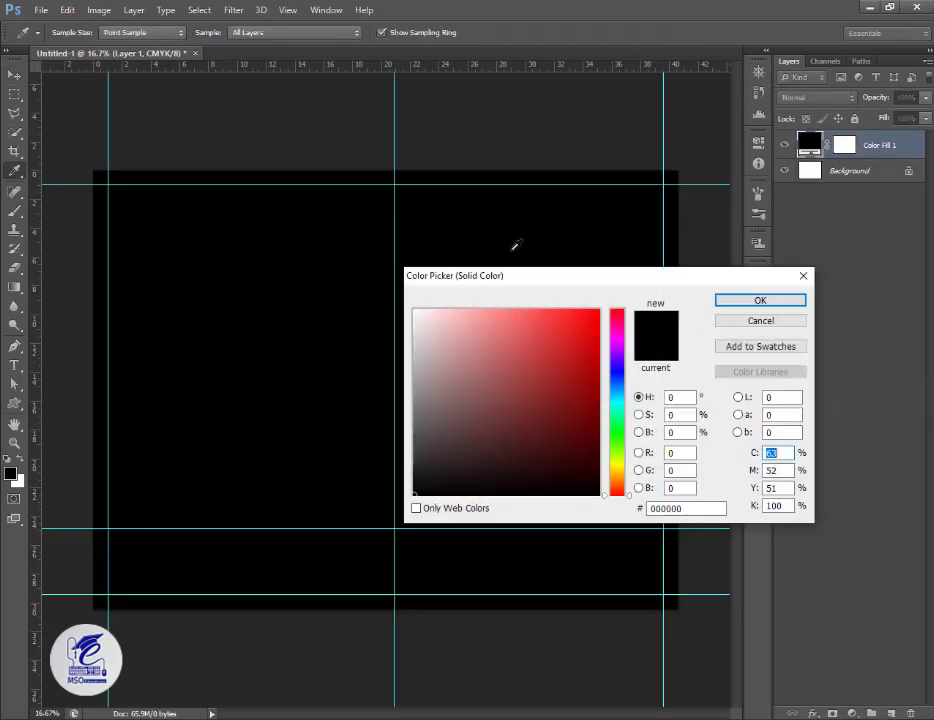
drag(536, 277, 664, 218)
drag(740, 377, 742, 333)
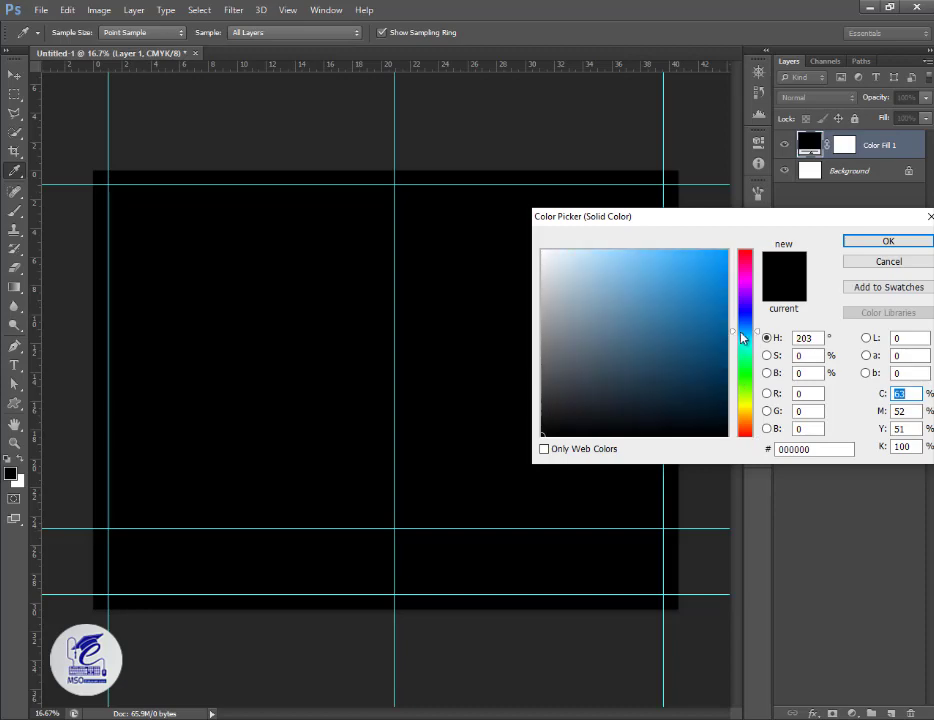
mouse_move(667, 288)
mouse_down()
mouse_move(600, 258)
mouse_move(586, 260)
mouse_move(584, 281)
mouse_up()
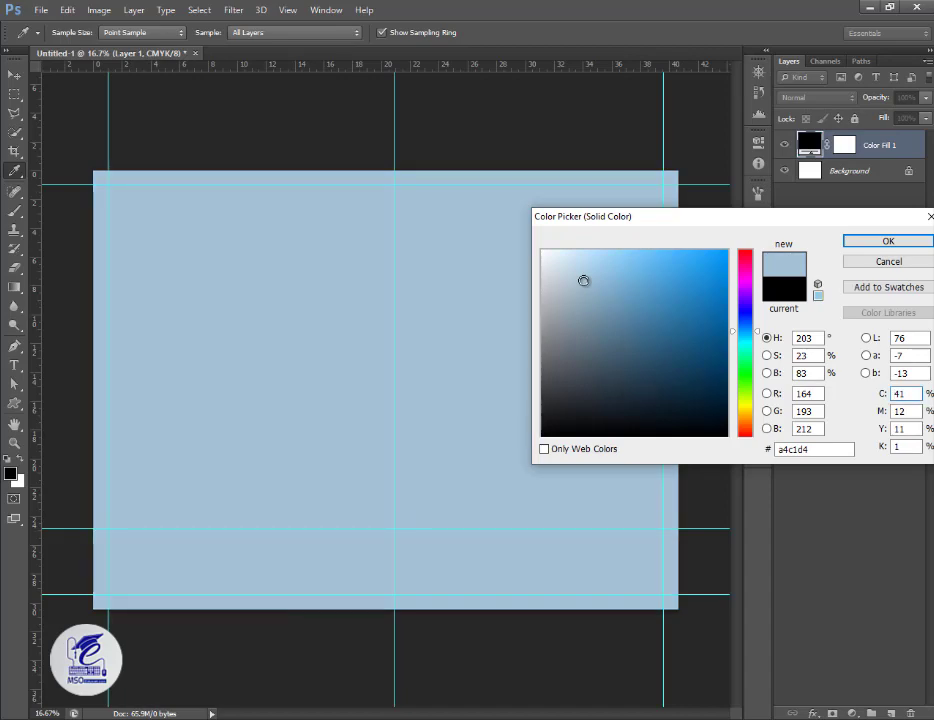
click(905, 393)
drag(584, 282, 589, 292)
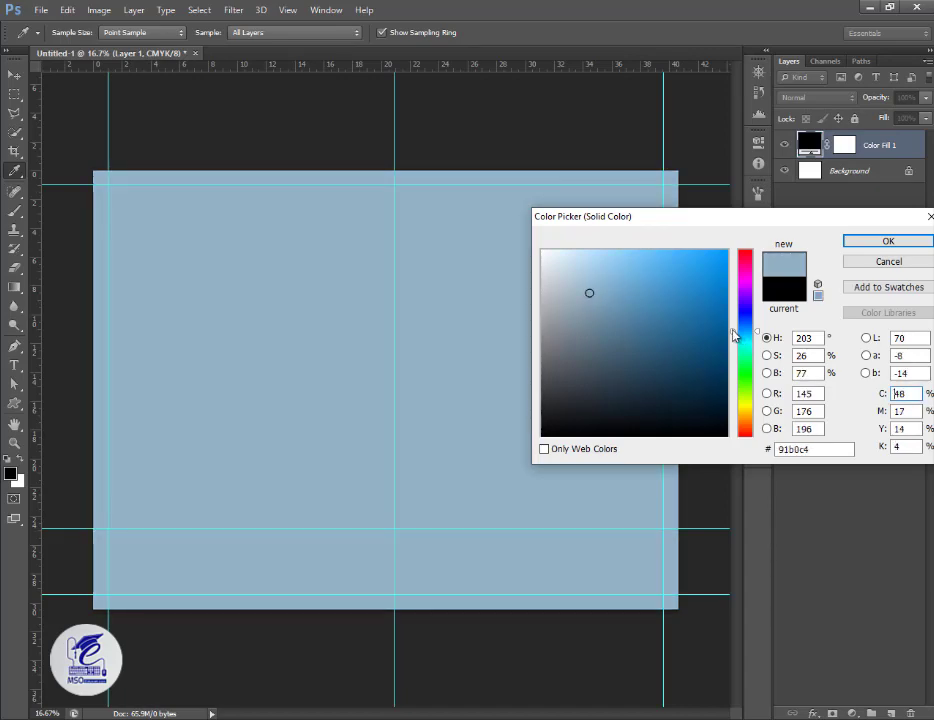
click(884, 245)
key(v)
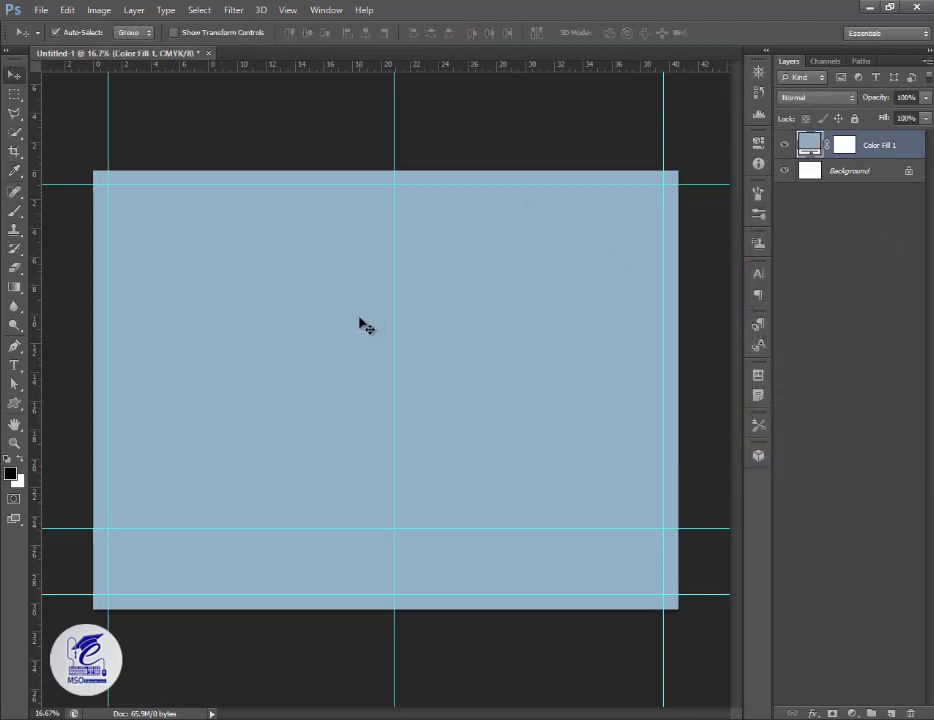
Draw a closed Pen tool shape covering the canvas below the 25 cm guide, about 4890 by 696 px.
click(15, 347)
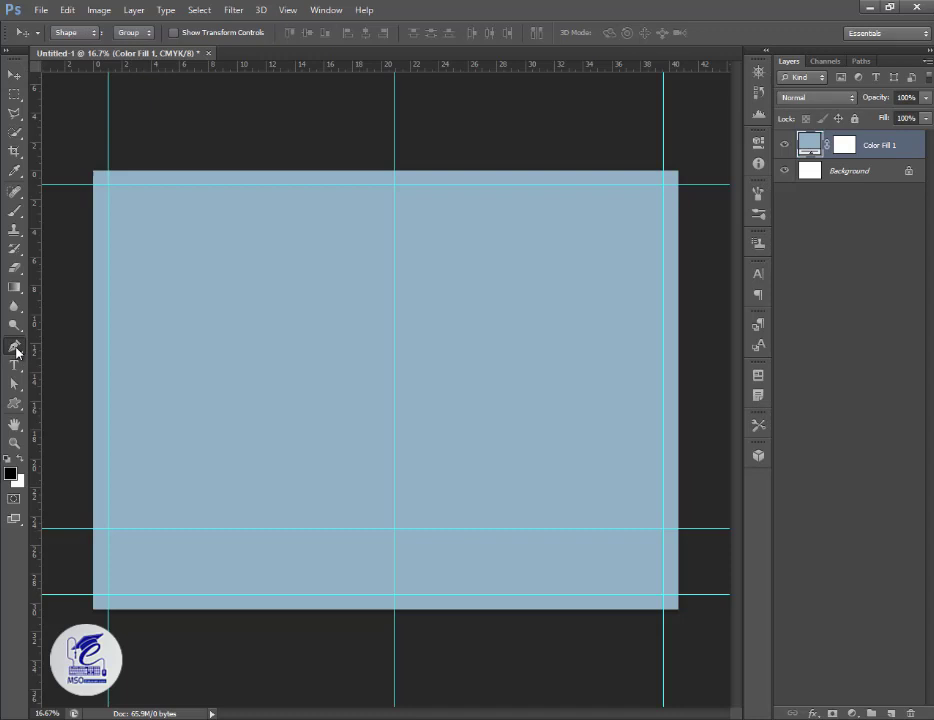
click(108, 528)
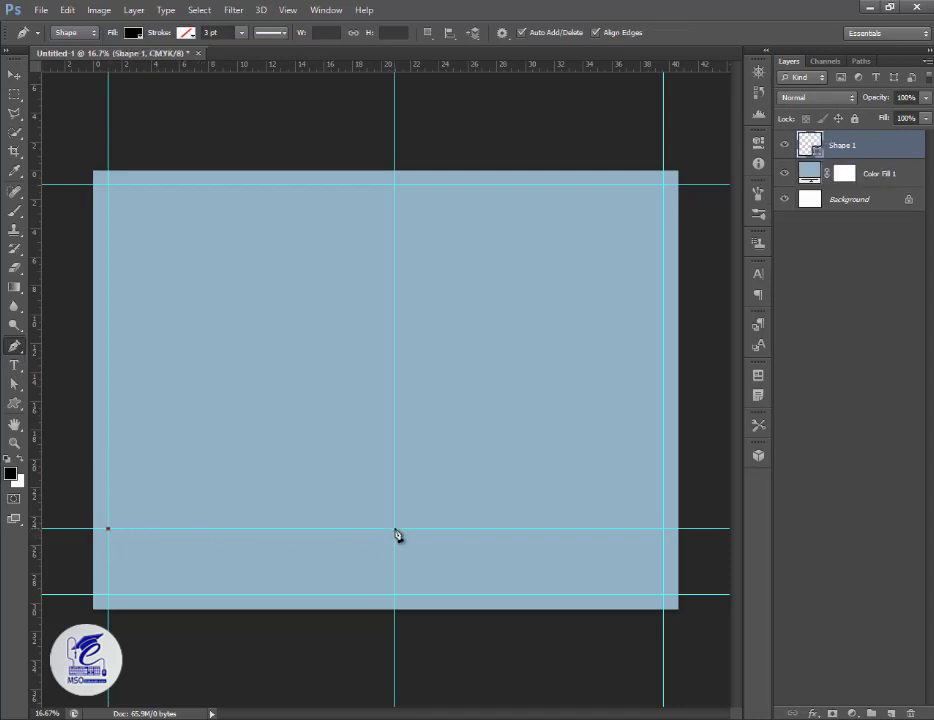
click(394, 528)
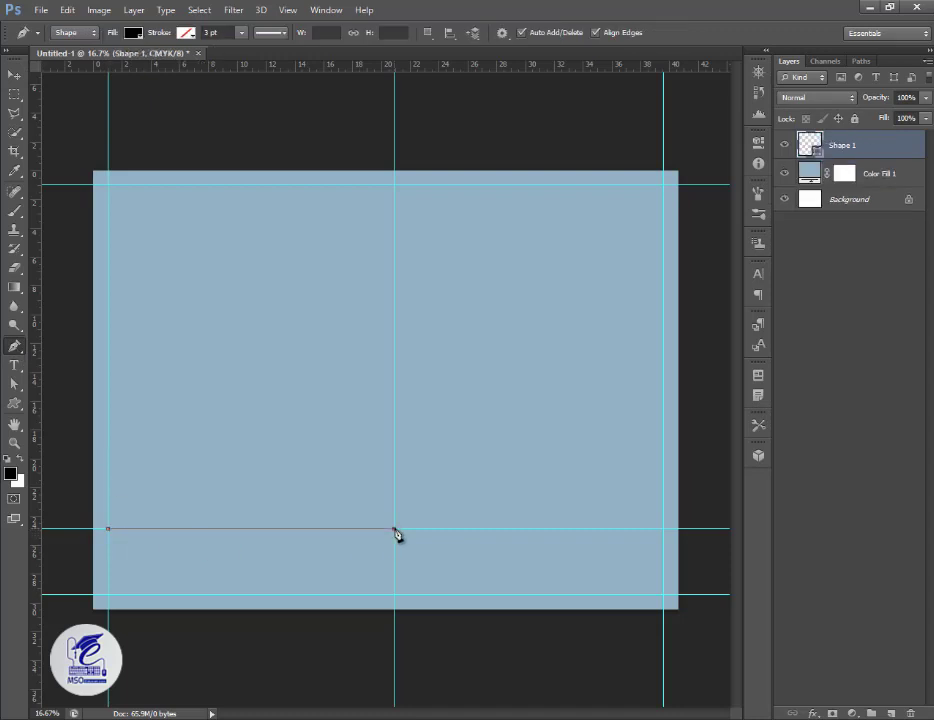
click(682, 528)
click(682, 612)
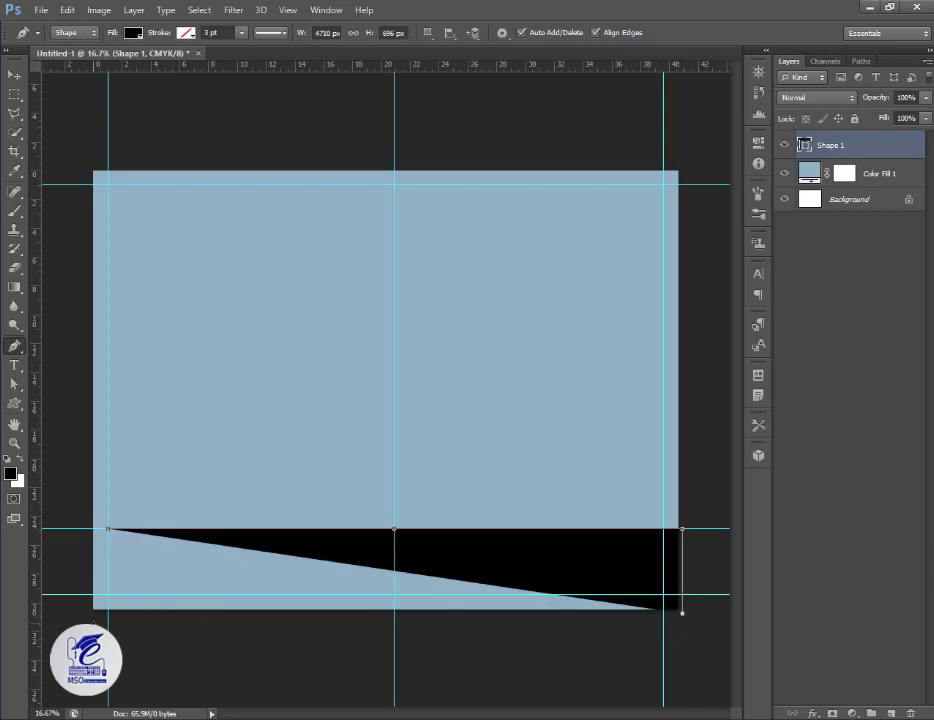
click(86, 612)
click(86, 528)
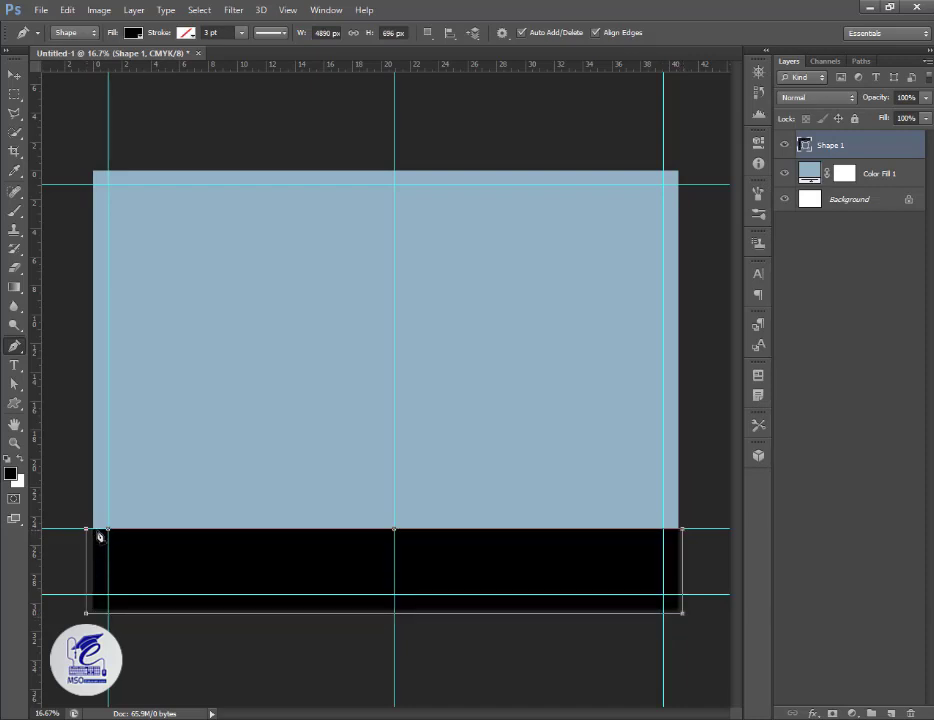
click(109, 530)
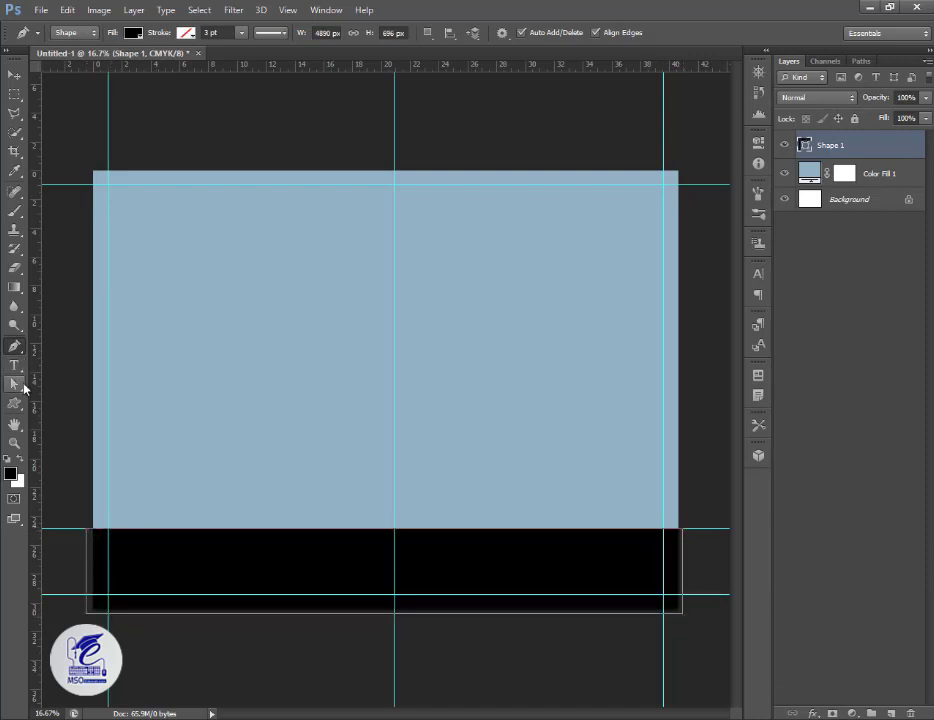
Change the fill of the bottom band shape to dark blue, #143d62.
click(14, 403)
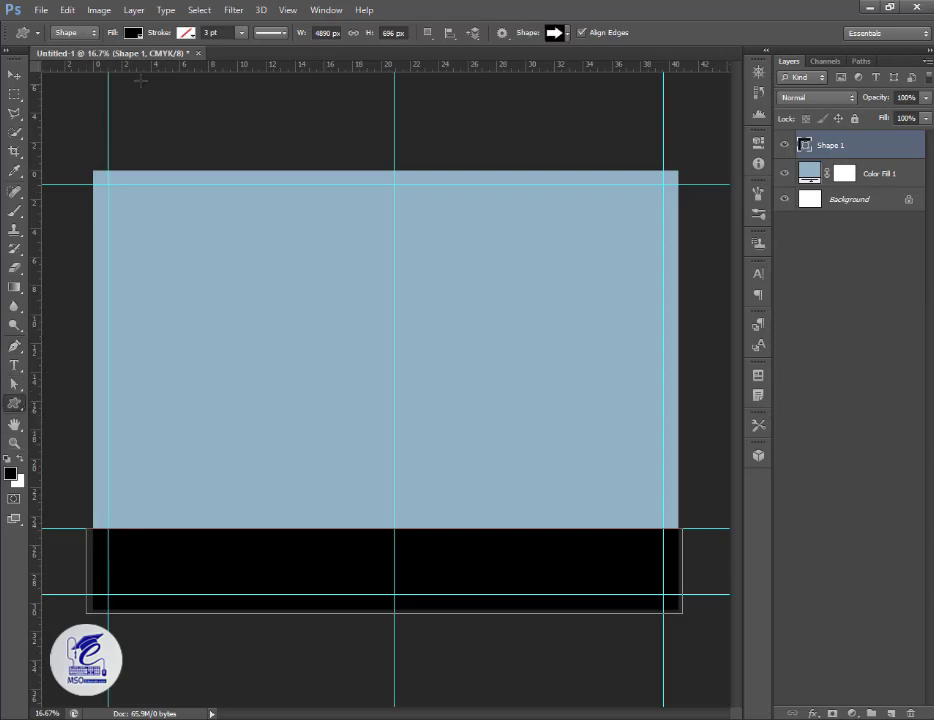
click(133, 32)
click(205, 66)
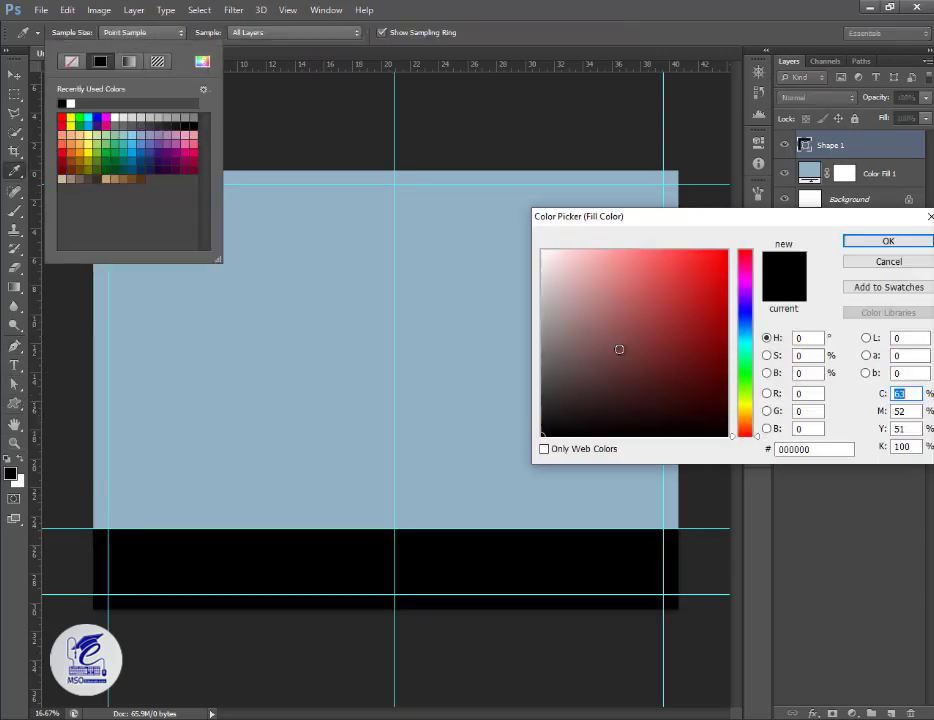
click(745, 322)
click(709, 353)
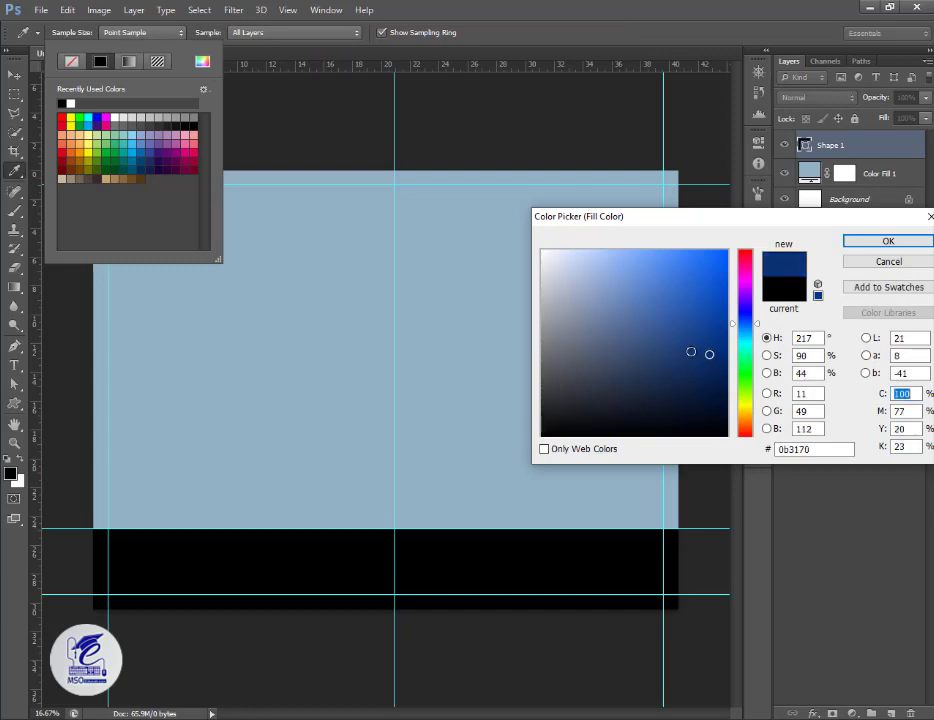
drag(740, 330, 733, 330)
click(896, 238)
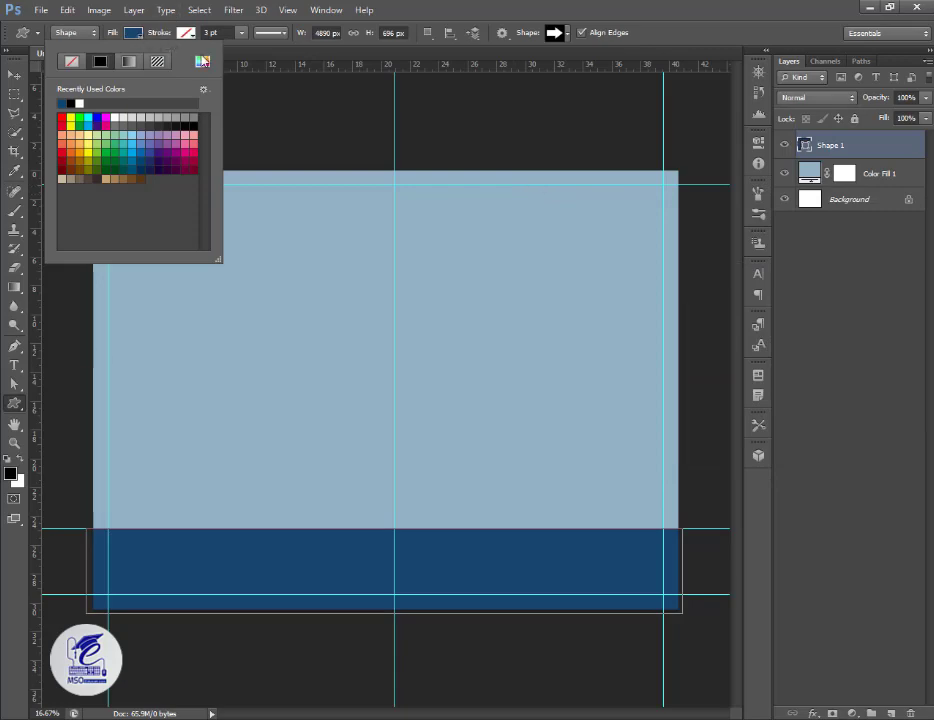
click(202, 61)
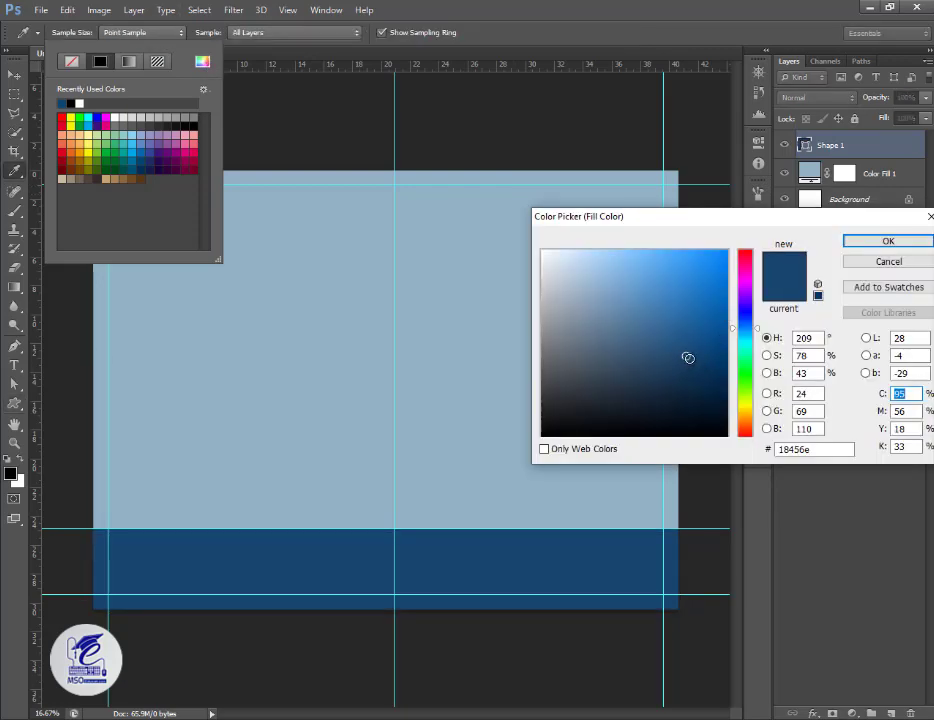
click(688, 359)
click(689, 364)
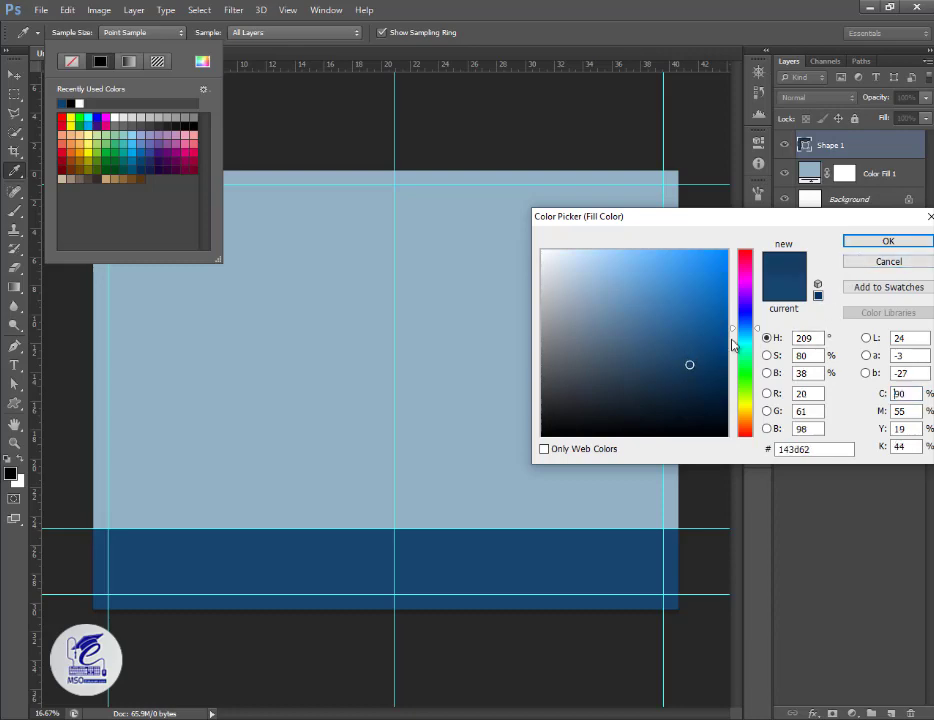
click(865, 240)
key(Escape)
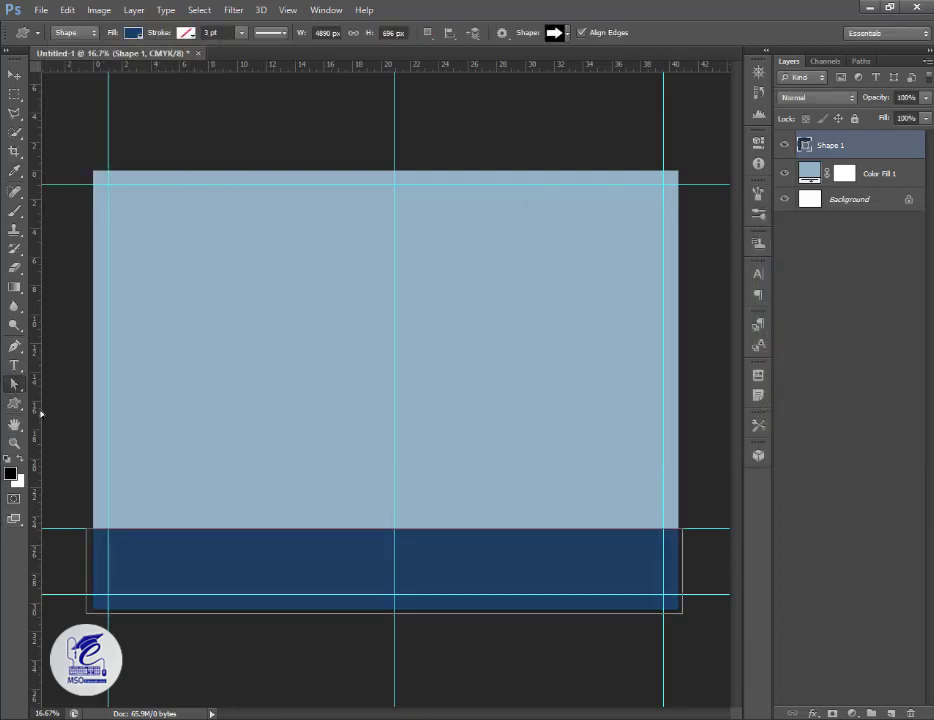
Delete the extra anchor point where the band's top edge crosses the leftmost vertical guide, and activate the path selection tool.
key(a)
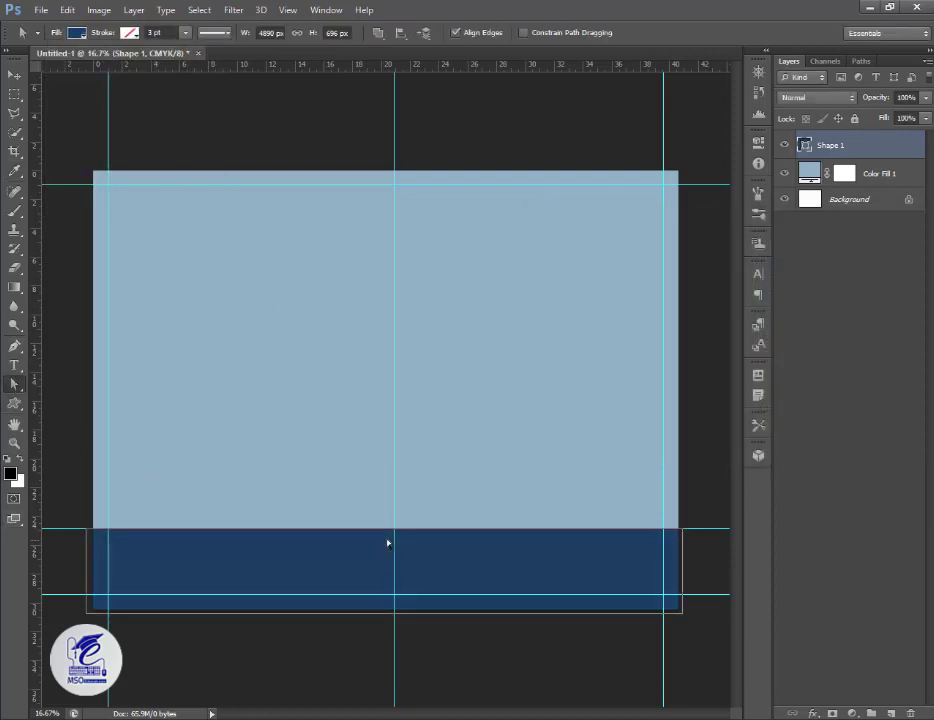
click(109, 537)
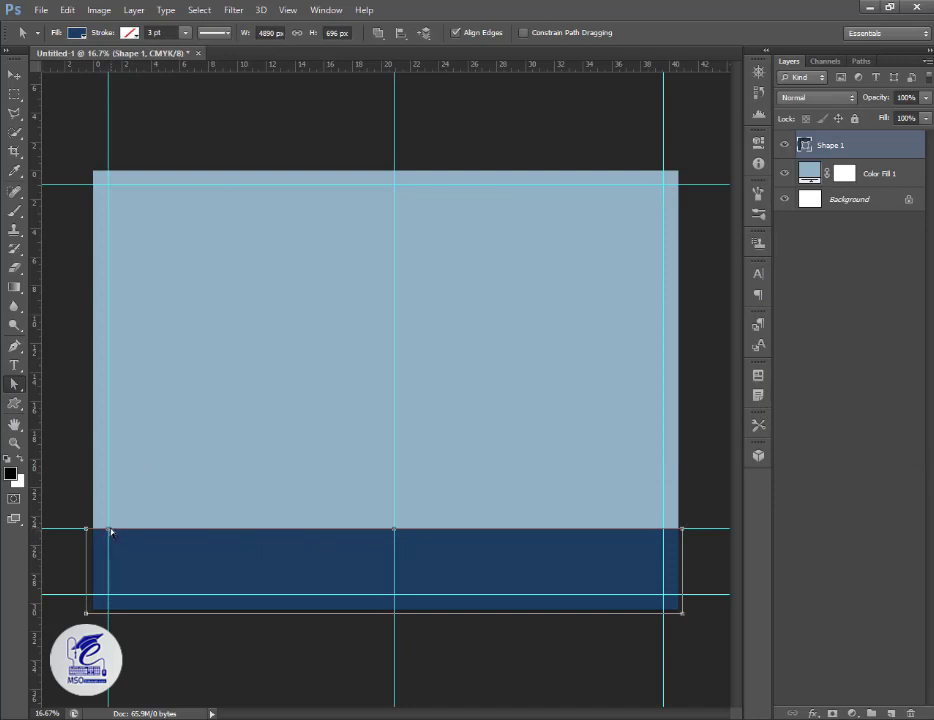
click(17, 388)
click(18, 403)
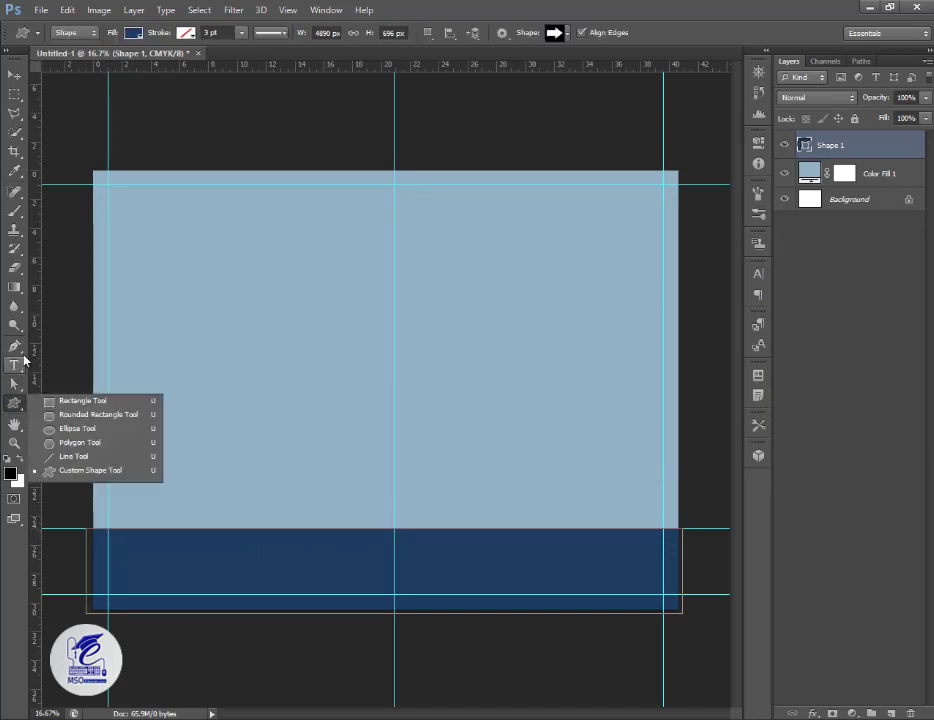
click(14, 346)
click(58, 385)
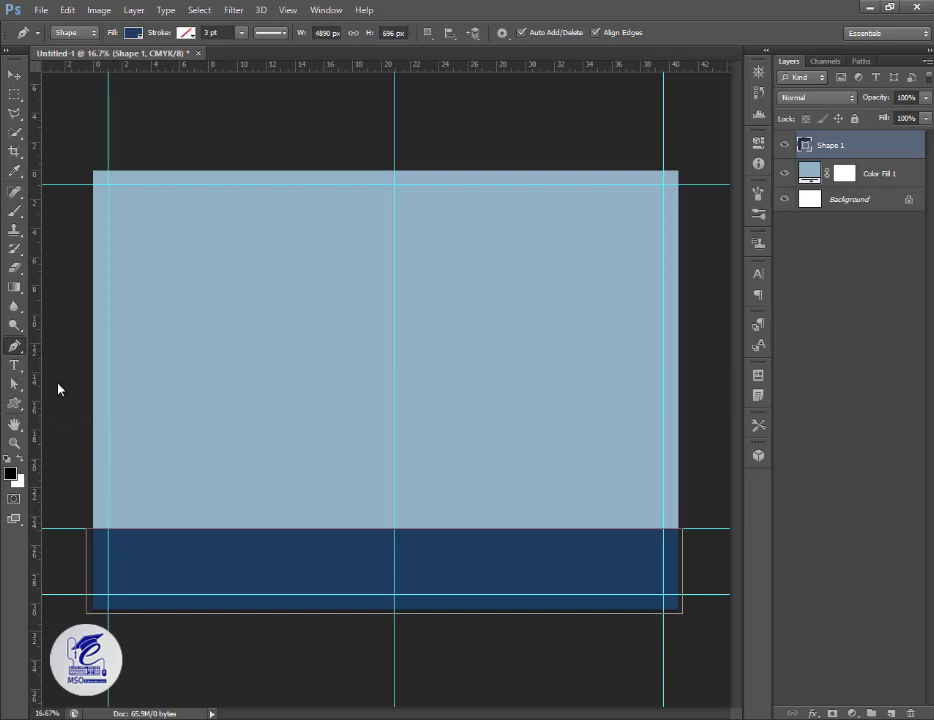
click(109, 531)
click(14, 346)
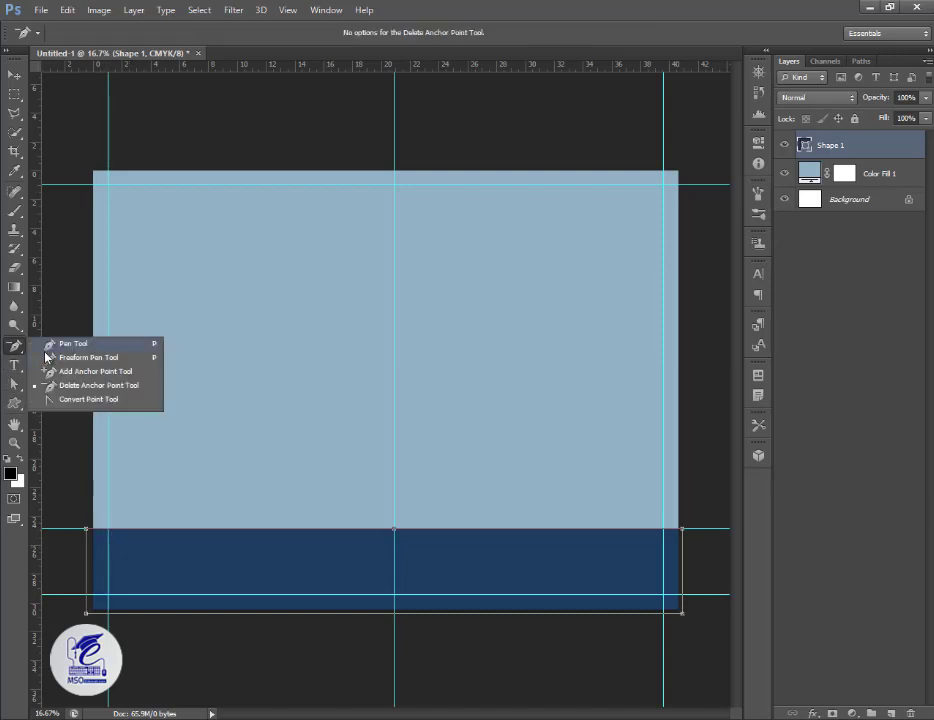
click(70, 342)
click(16, 385)
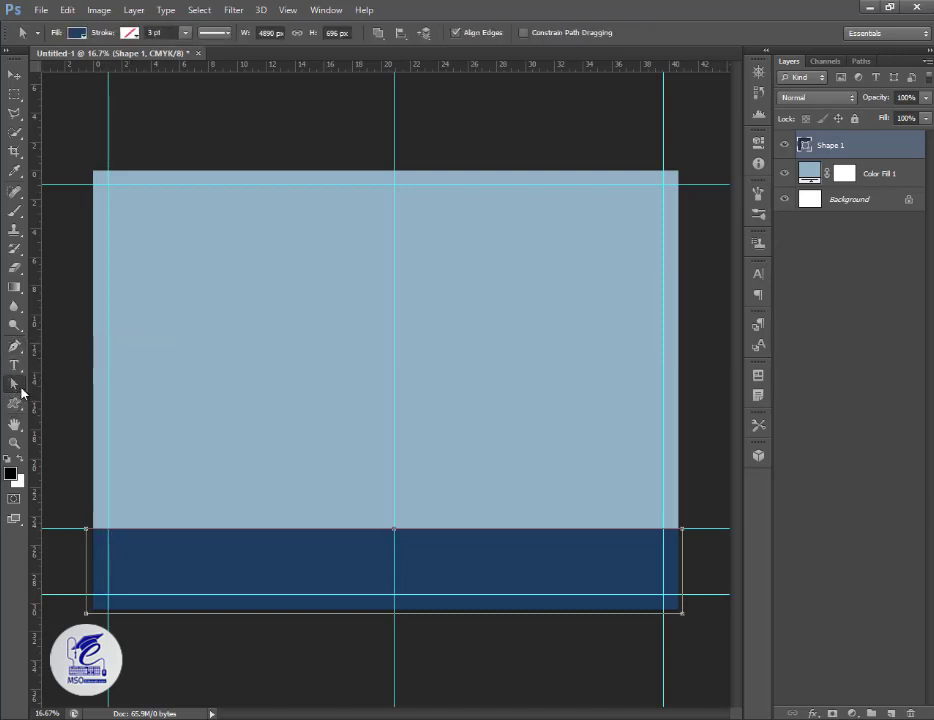
Add an anchor point midway along the left half of the band's top edge, lower it into a curve, and place a horizontal guide at its lowest point.
right_click(237, 536)
click(258, 186)
drag(236, 530, 237, 568)
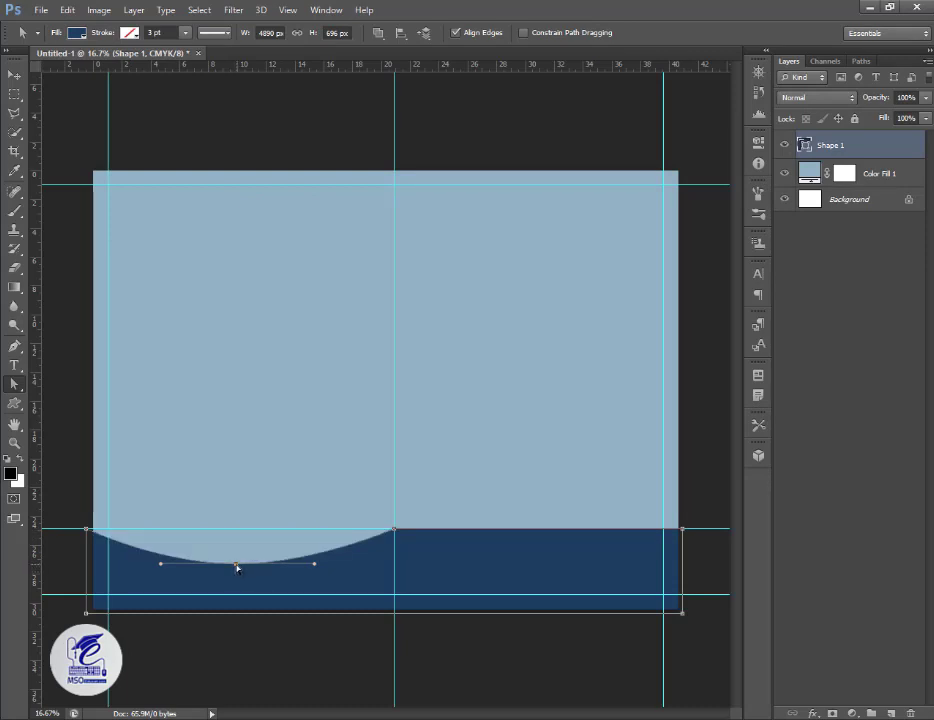
drag(236, 565, 237, 565)
drag(404, 66, 398, 563)
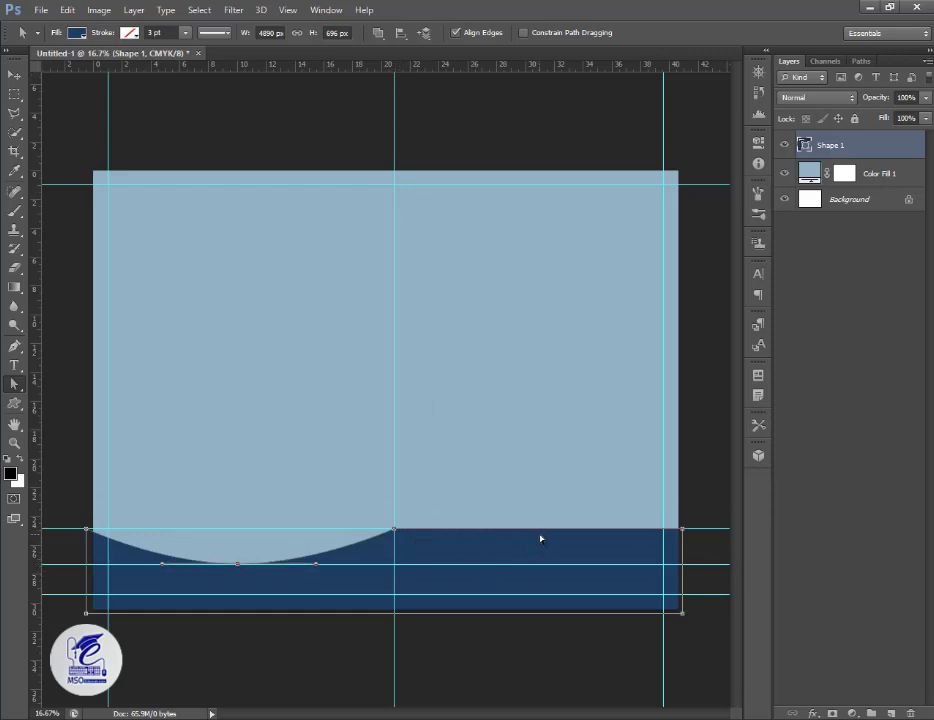
Add an anchor point midway along the right half of the band's top edge and lower it to the new guide to form a matching curve.
click(541, 538)
right_click(543, 537)
click(567, 194)
drag(541, 530, 538, 563)
click(537, 567)
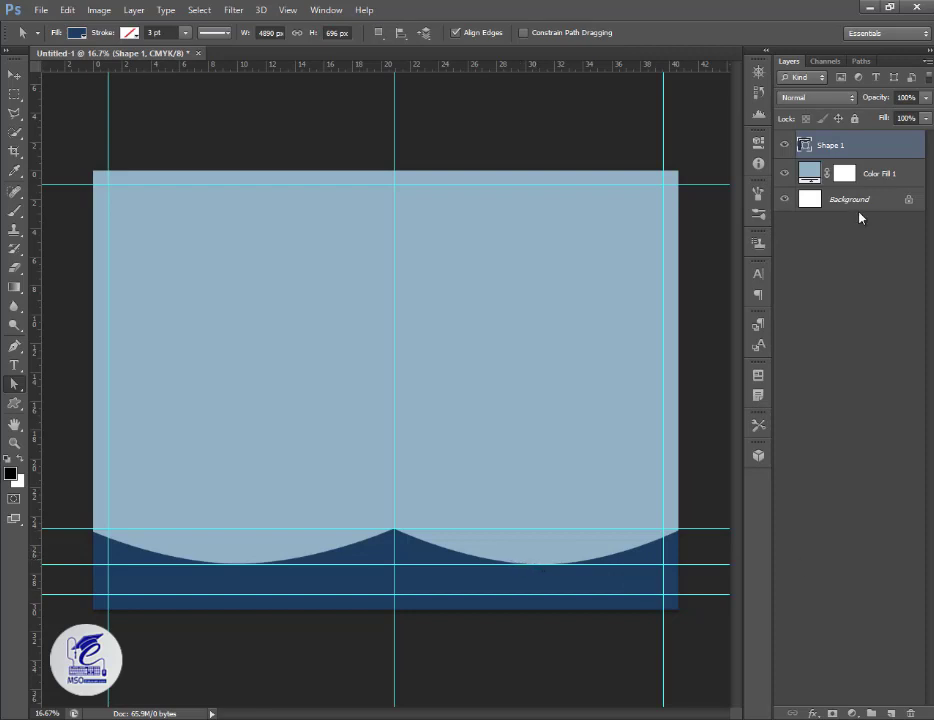
Duplicate the Shape 1 layer, place the copy beneath the original, and change the copy's fill to white.
drag(830, 145, 891, 713)
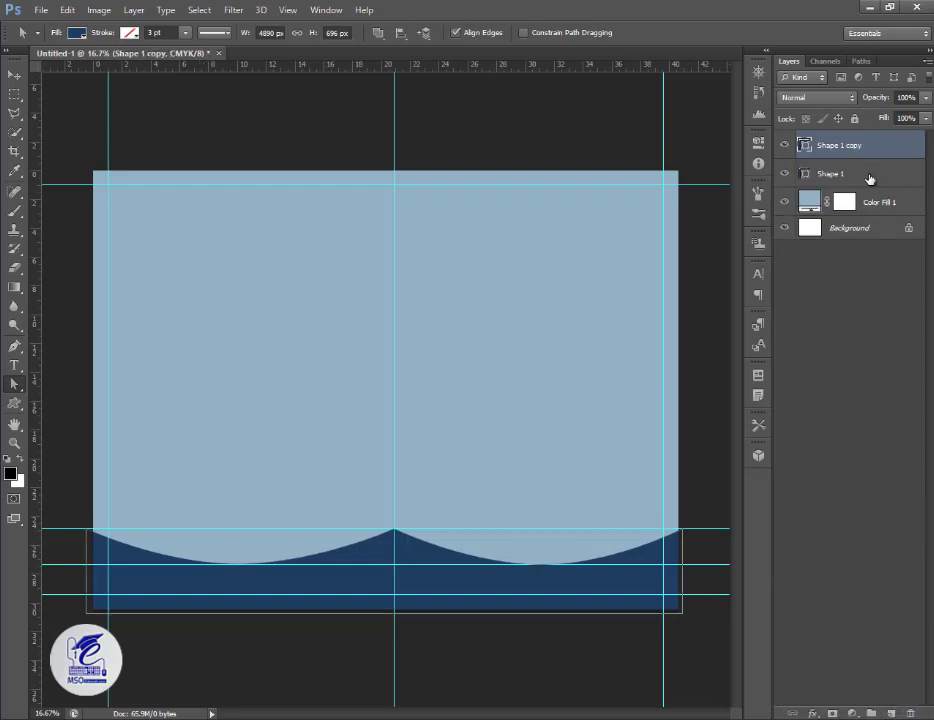
drag(808, 147, 830, 185)
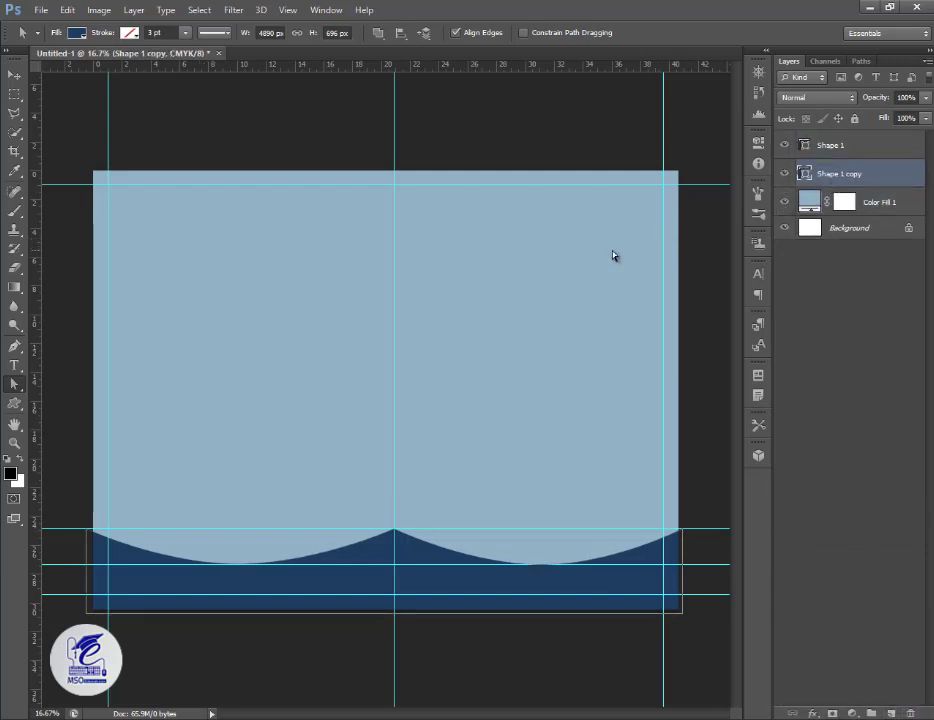
click(15, 404)
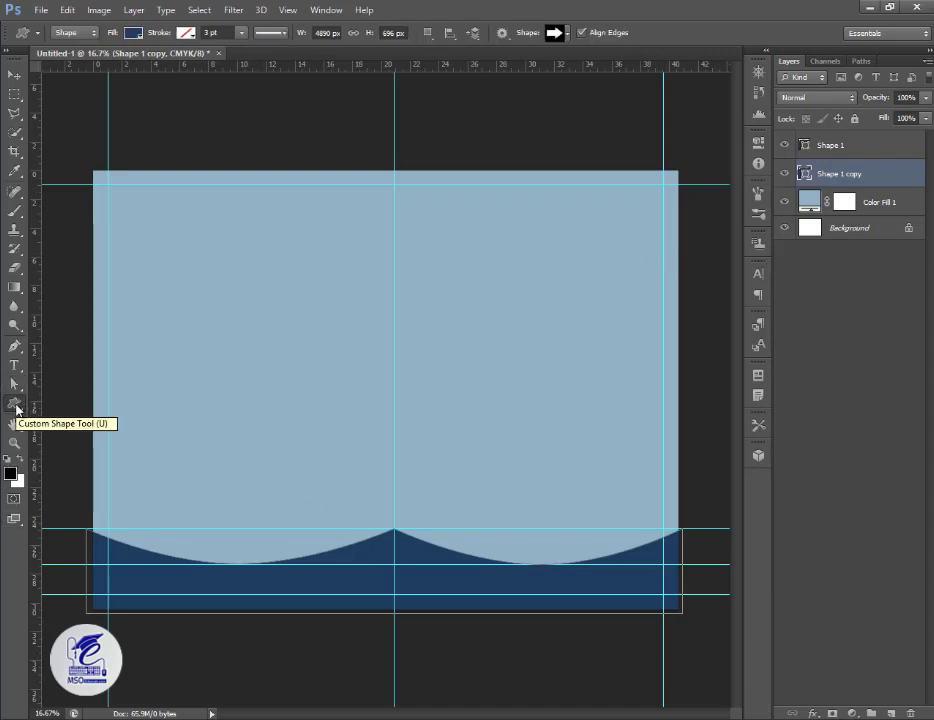
click(133, 32)
key(v)
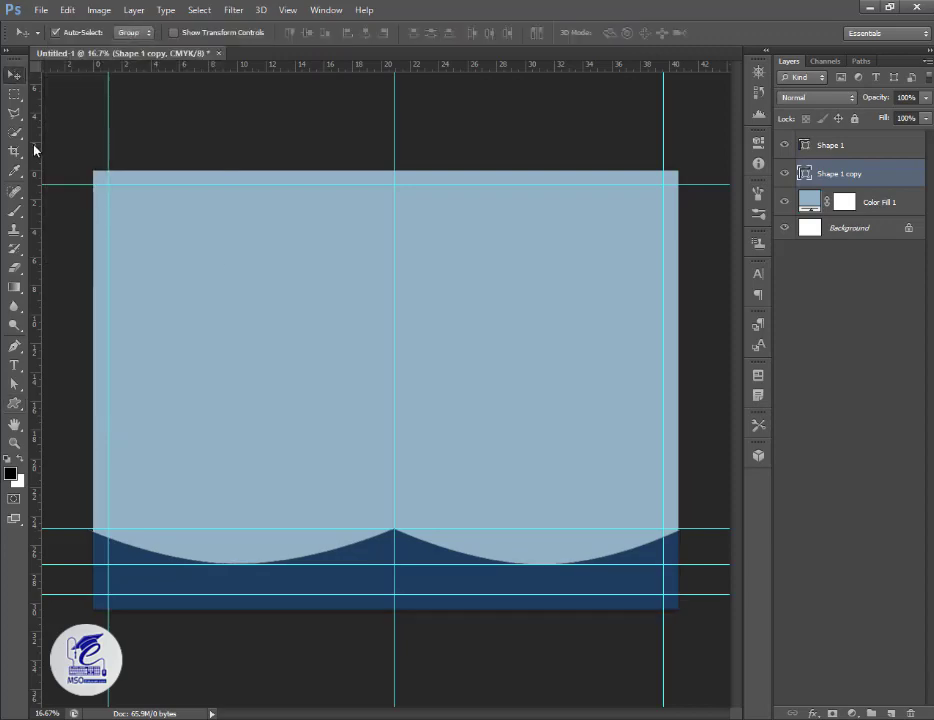
click(16, 385)
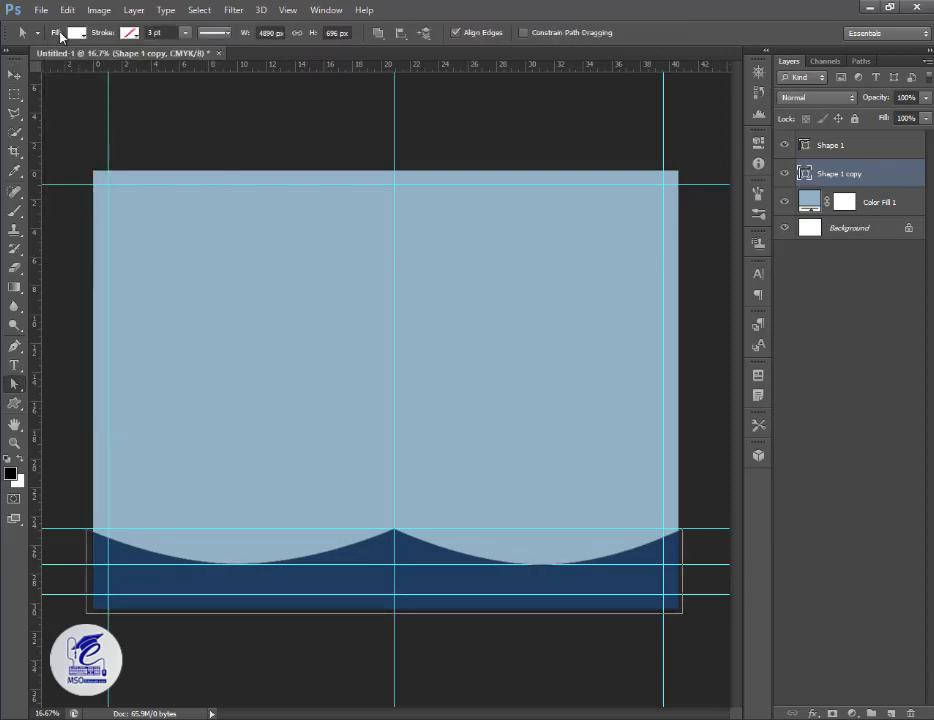
click(14, 74)
click(14, 385)
Lower the left end anchor and the left curve's lowest anchor of Shape 1 to expose a thin strip of the white copy.
click(797, 154)
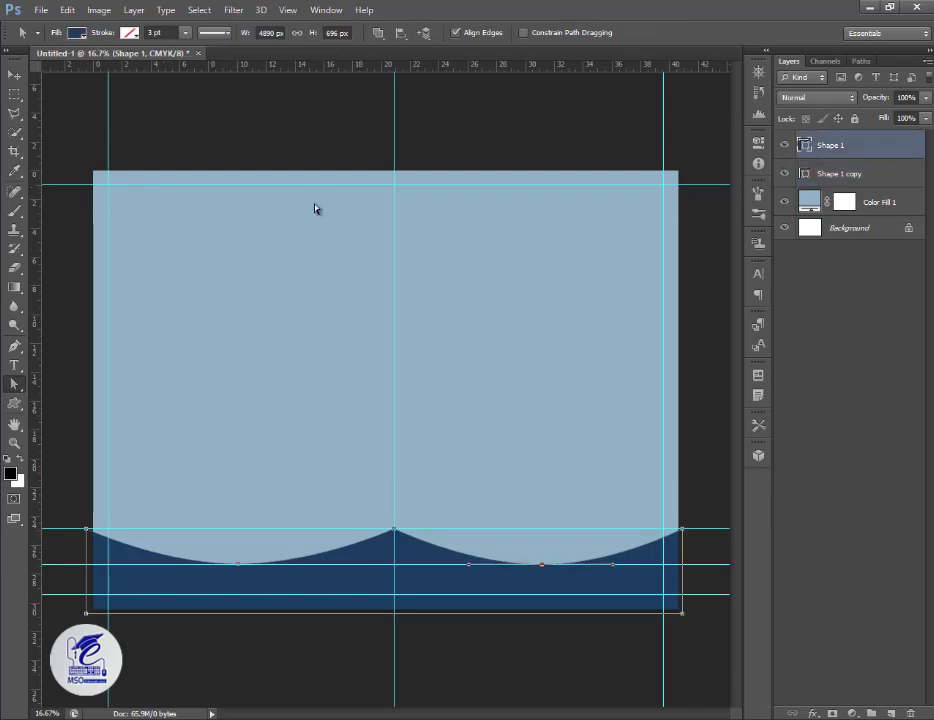
click(91, 542)
click(88, 538)
drag(239, 566, 240, 575)
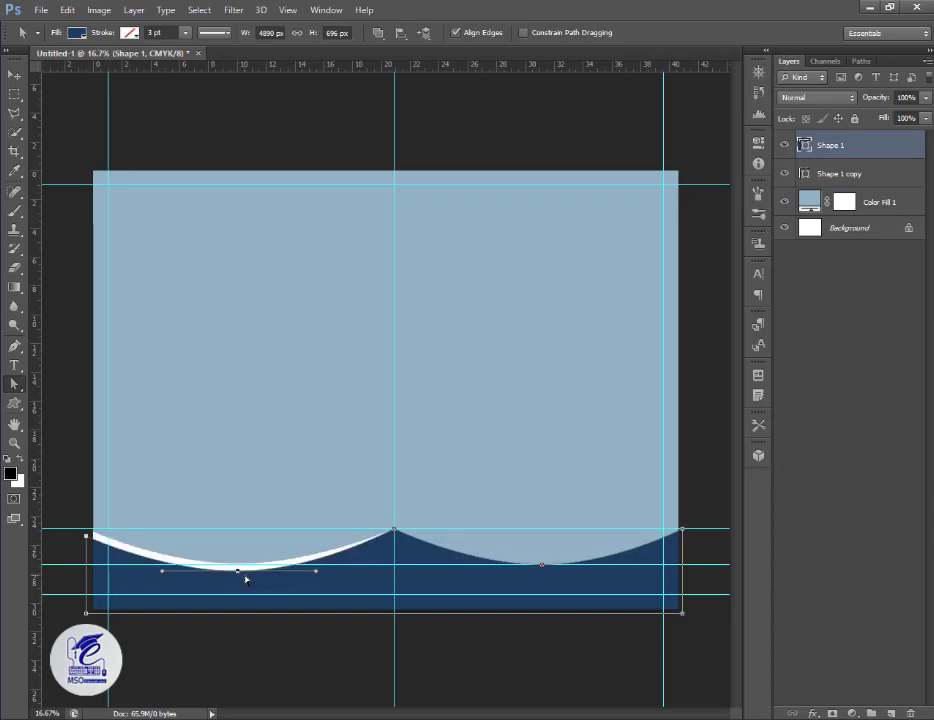
Refine the left white strip by raising Shape 1's left curve anchor and left end anchor slightly.
key(ctrl+plus)
drag(204, 499, 443, 248)
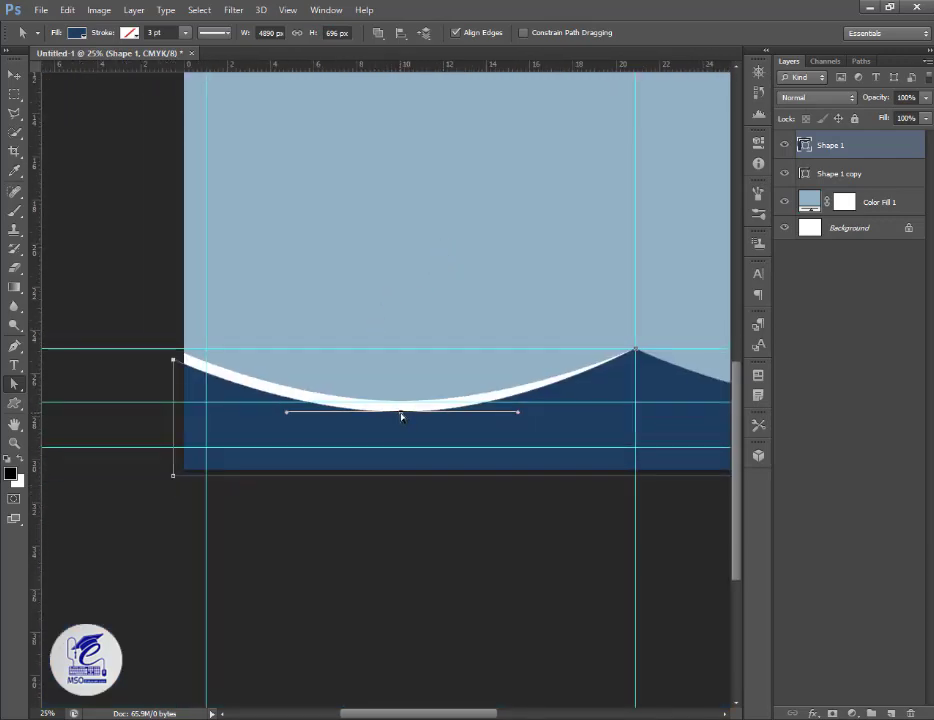
drag(402, 413, 403, 412)
scroll(403, 411, up, 3)
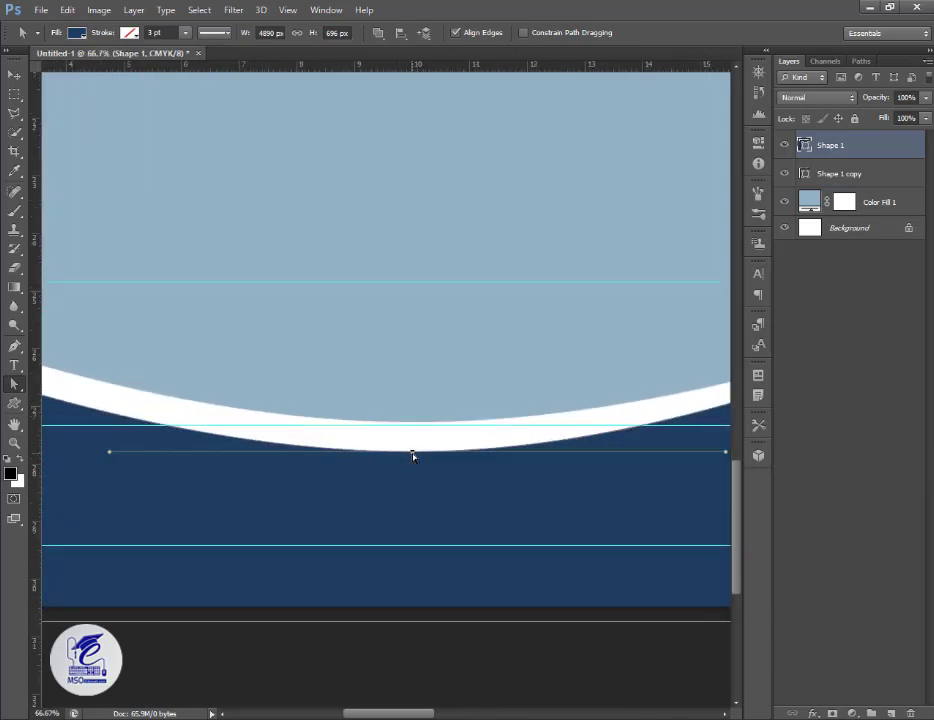
click(413, 455)
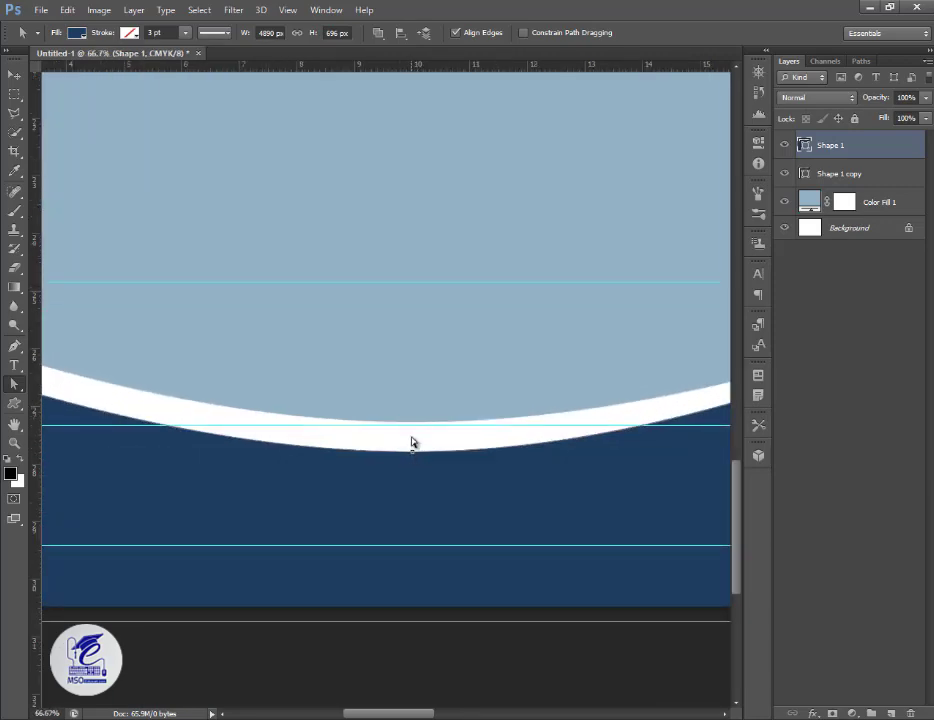
click(412, 446)
drag(412, 446, 412, 444)
drag(335, 461, 720, 522)
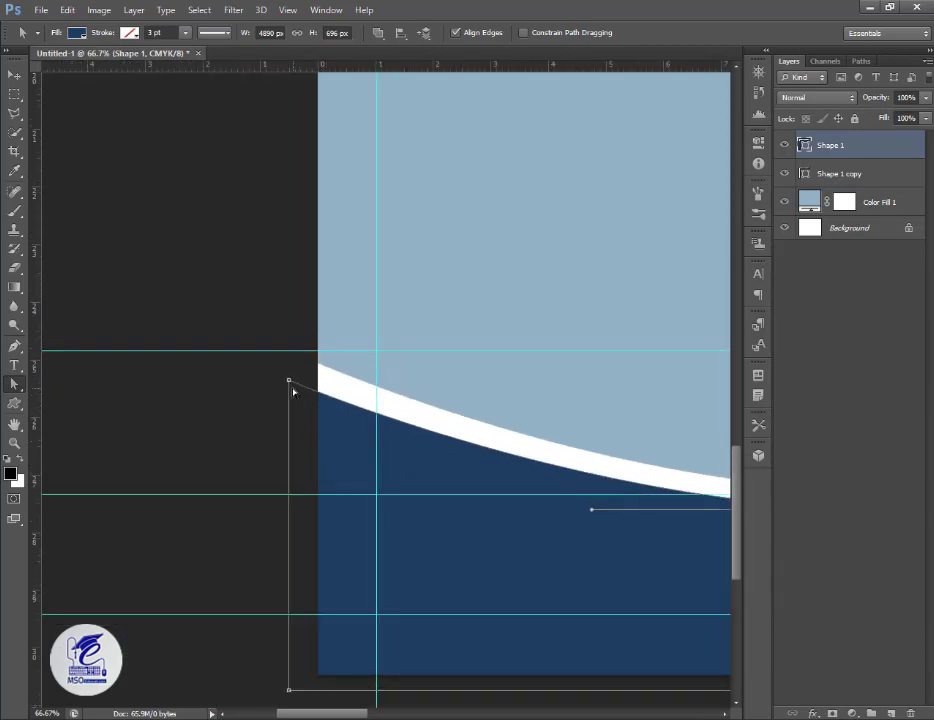
drag(289, 380, 290, 377)
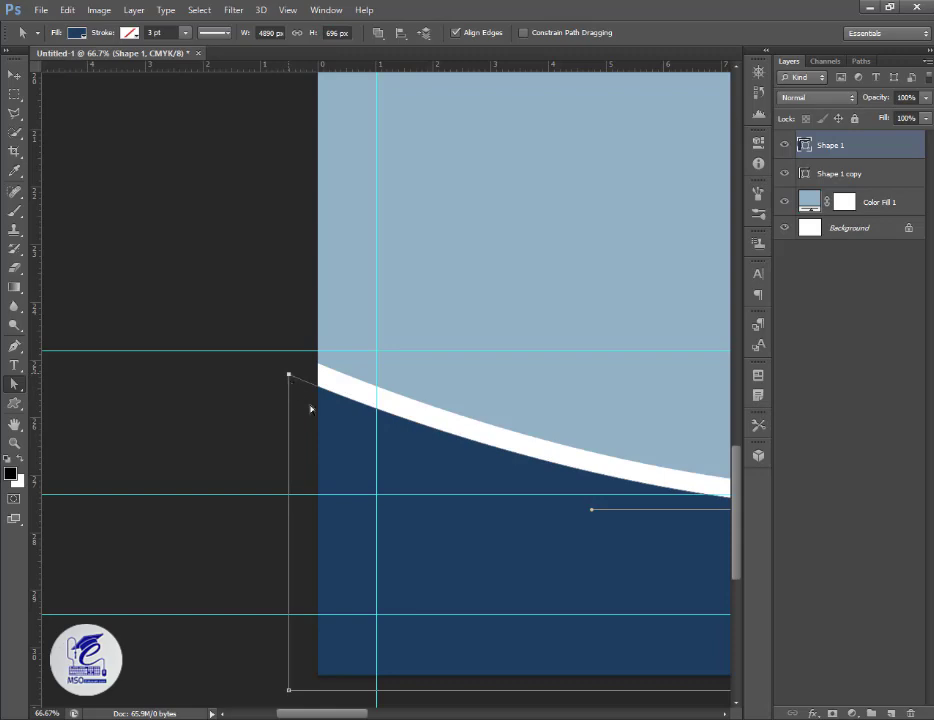
Lower the centre peak anchor of the white Shape 1 copy slightly so its strip tapers out before the peak.
drag(557, 571, 302, 536)
drag(432, 532, 377, 509)
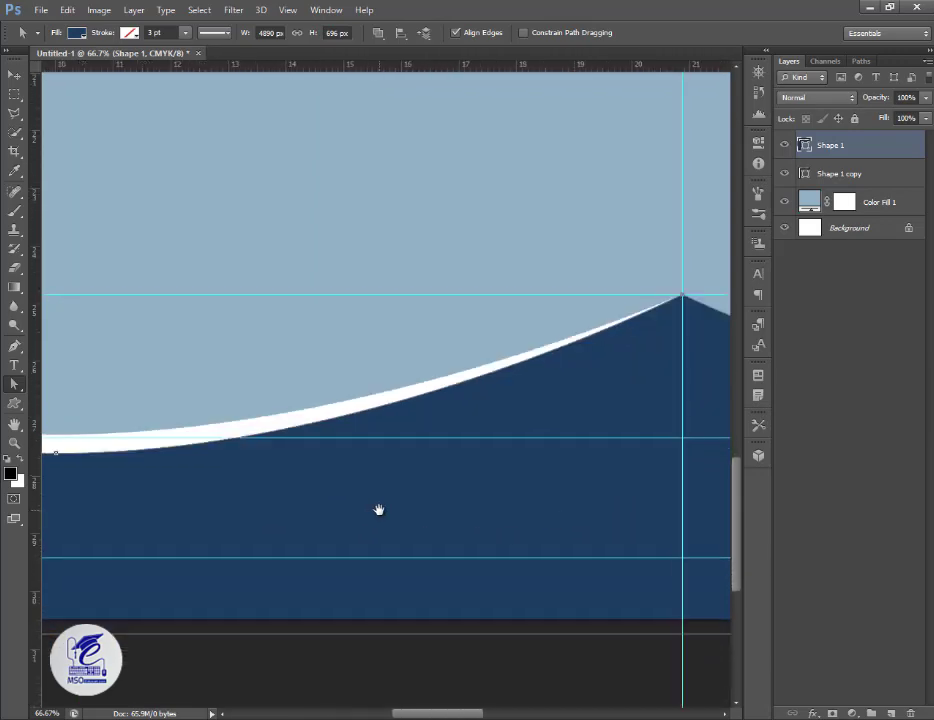
click(854, 175)
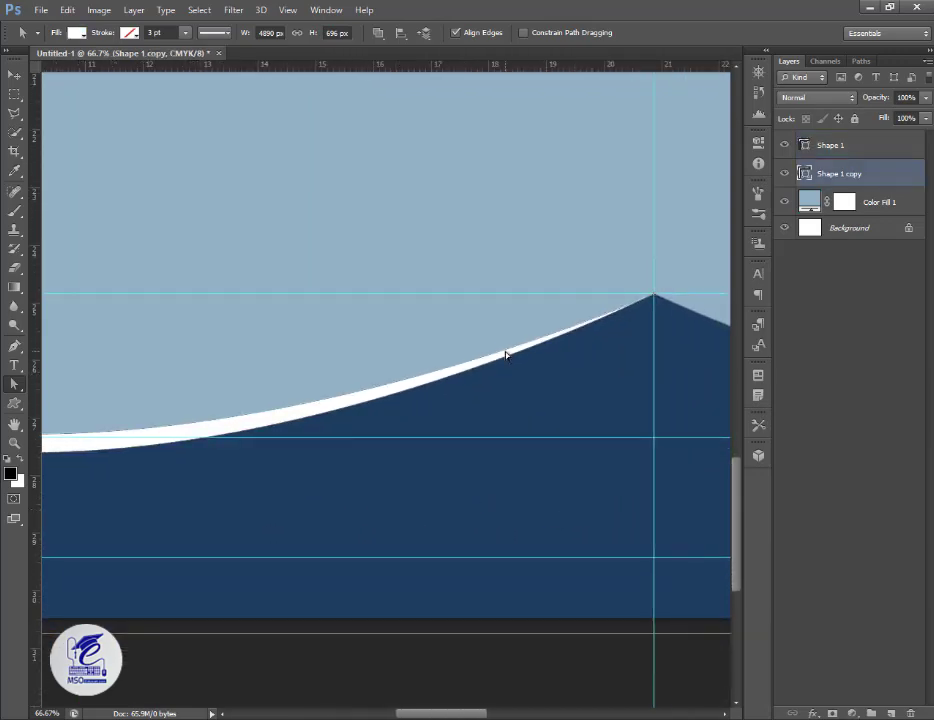
drag(654, 298, 655, 305)
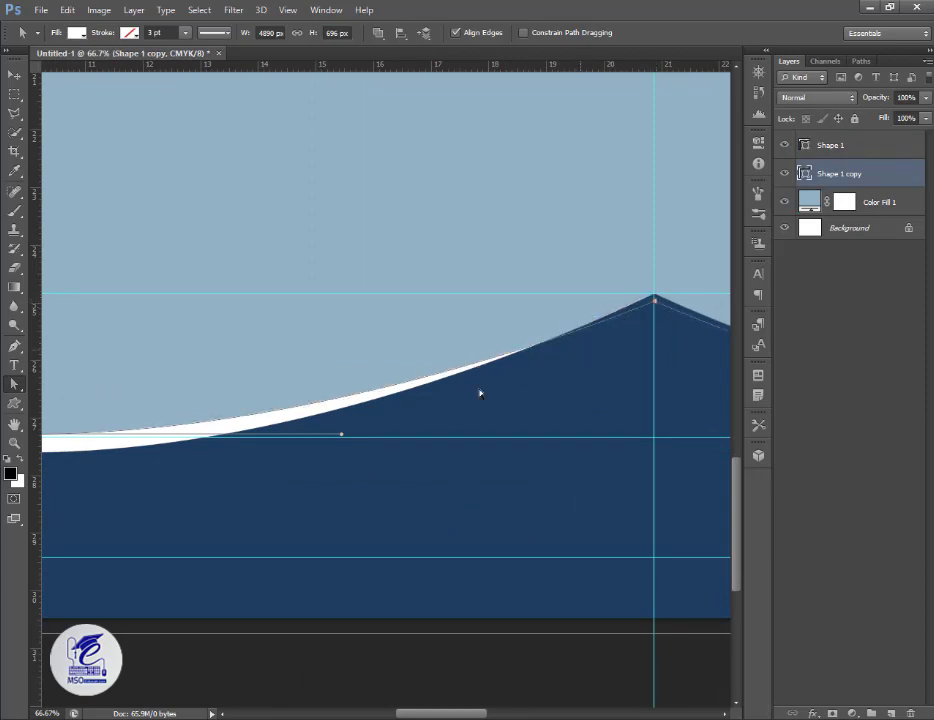
Move two horizontal guides to where the white strip's upper and lower edges meet the canvas's left edge.
key(ctrl+minus)
drag(438, 486, 414, 442)
click(409, 380)
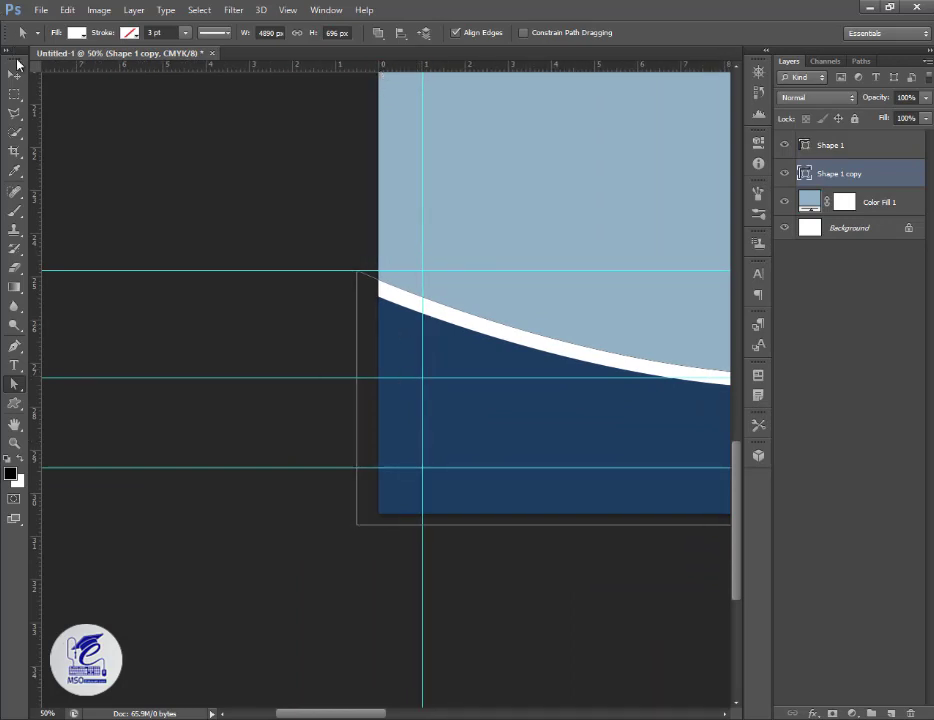
click(15, 73)
drag(340, 378, 334, 280)
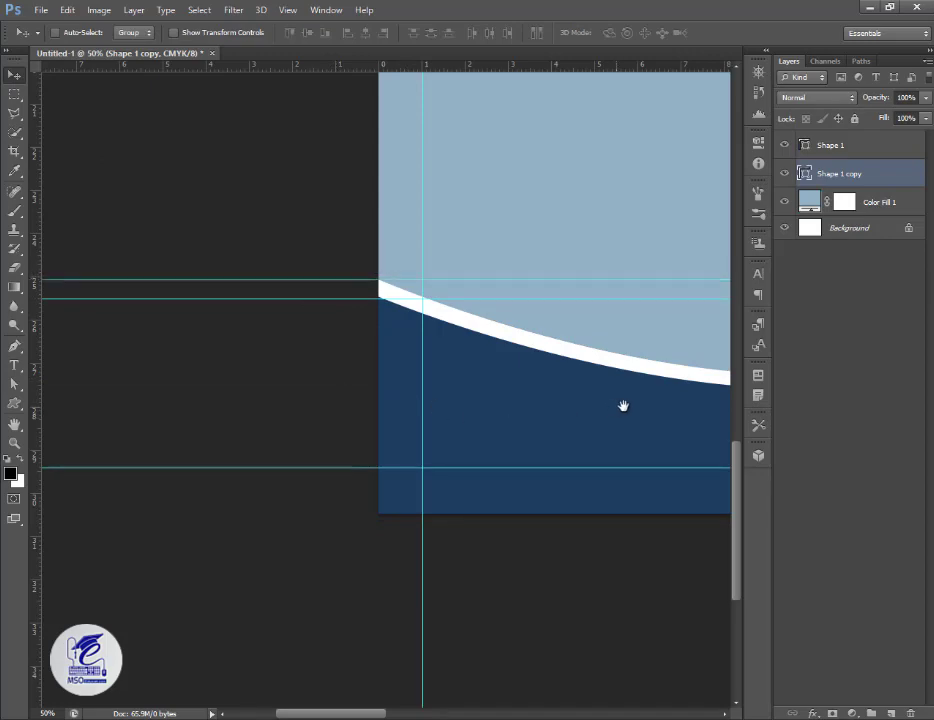
Lower Shape 1's right curve anchor and right end anchor to expose a matching white strip, aligning the strip's end with the lower strip guide.
drag(623, 405, 342, 404)
key(a)
click(172, 341)
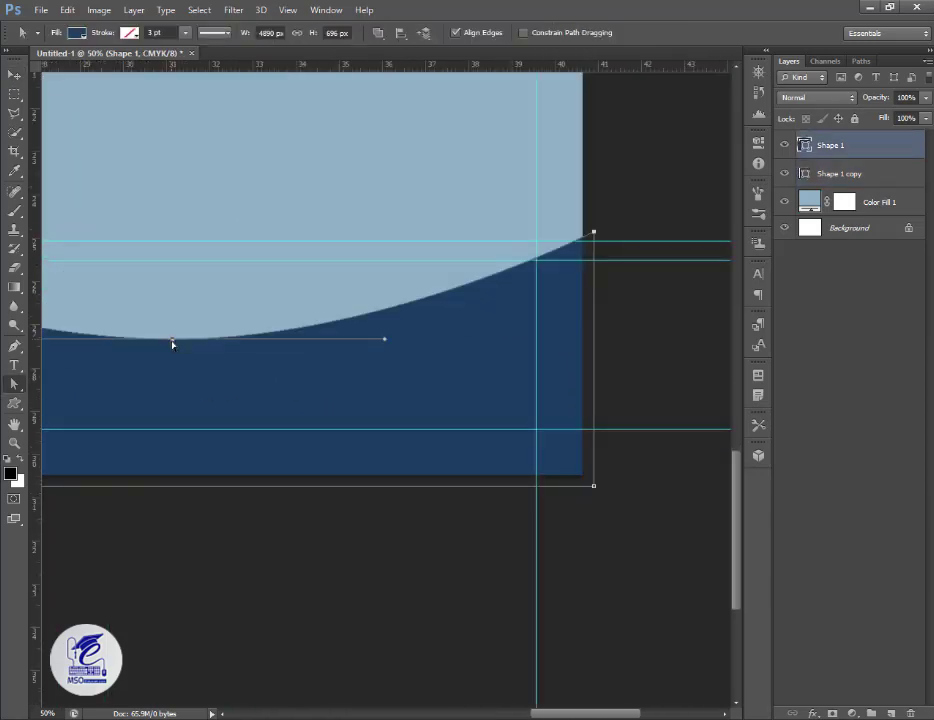
drag(172, 344, 172, 351)
drag(172, 391, 562, 400)
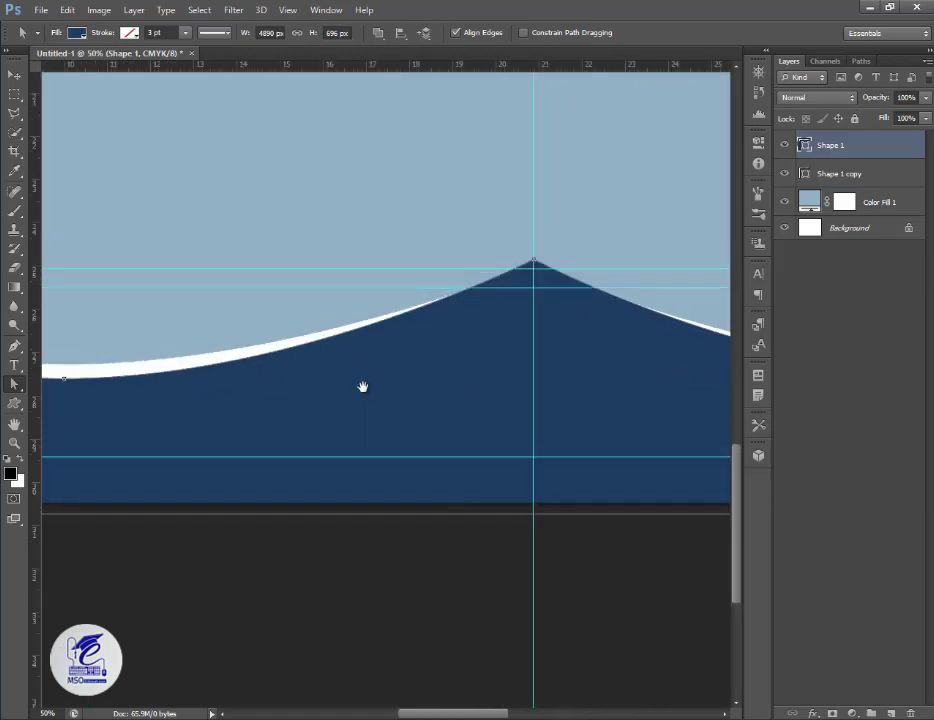
drag(660, 405, 400, 382)
drag(660, 380, 519, 371)
drag(453, 362, 496, 348)
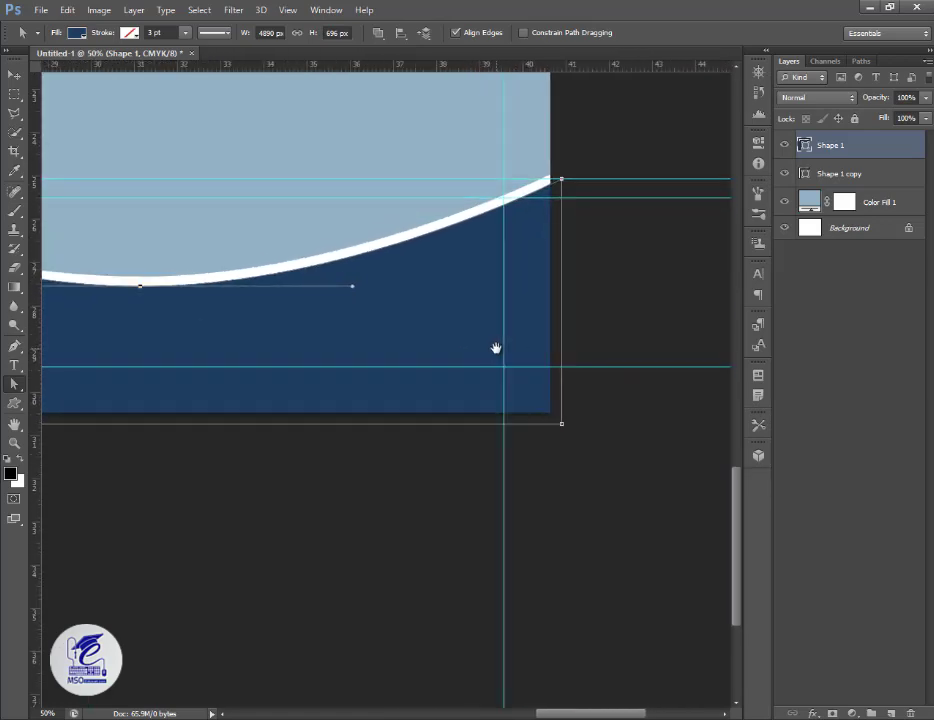
drag(562, 183, 560, 190)
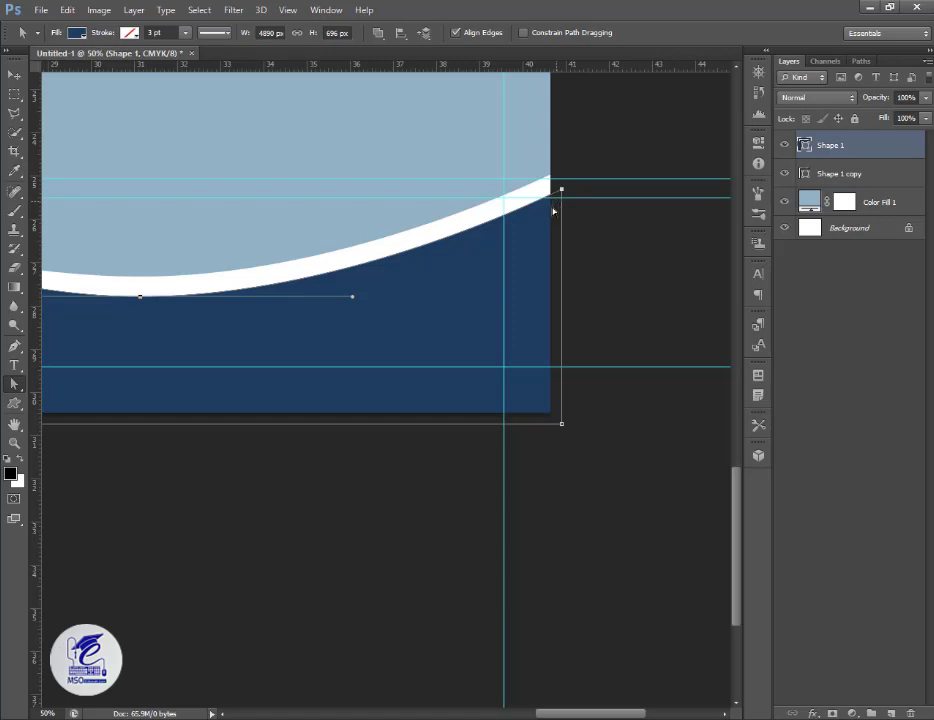
Duplicate the white shape layer, place the new copy beneath it, and rename the new copy "yallow" and the white layer "wight".
drag(840, 174, 892, 713)
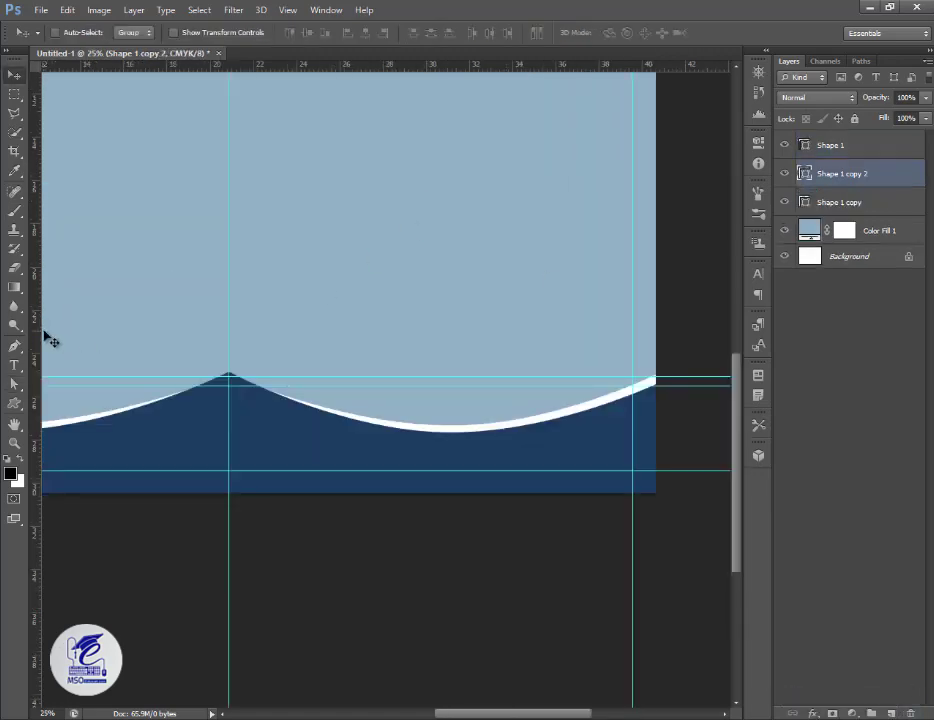
drag(826, 183, 820, 215)
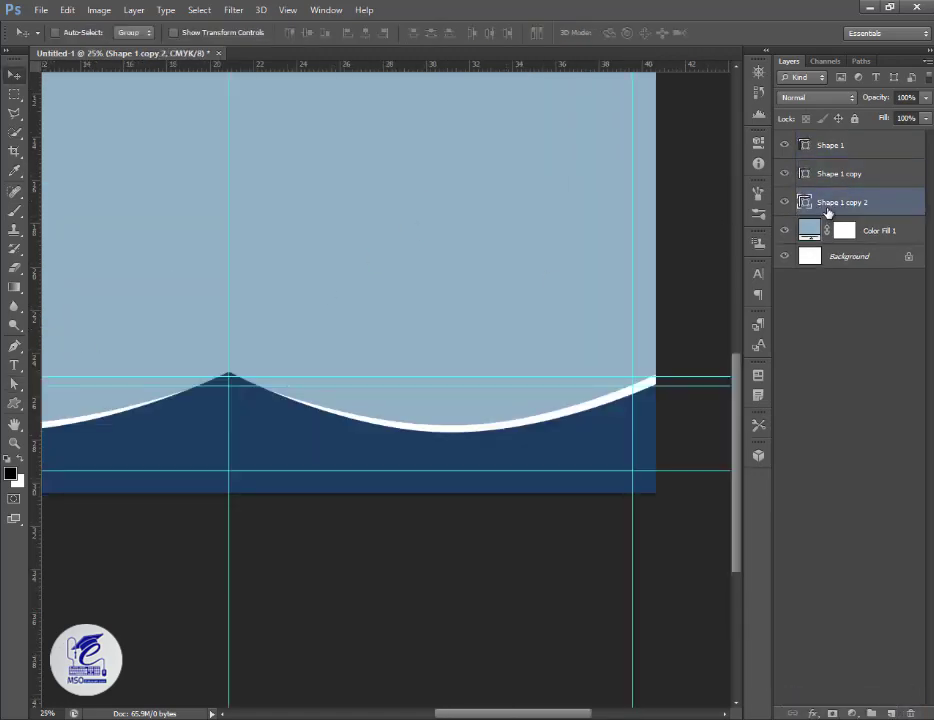
double_click(829, 204)
key(BackSpace)
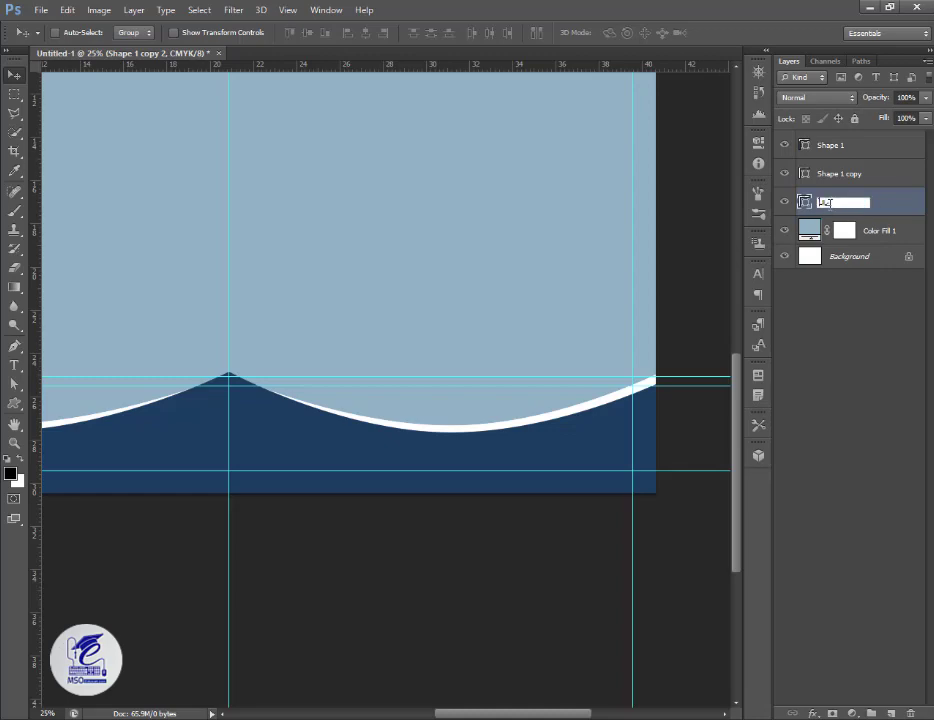
text(va)
key(super+space)
text(ll)
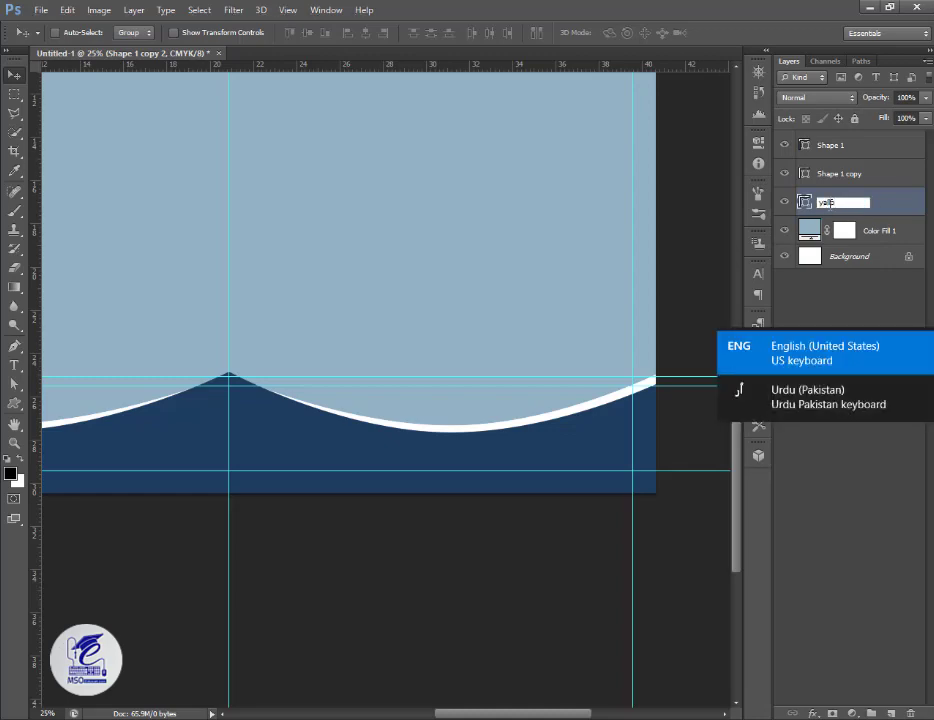
text(ow)
key(Return)
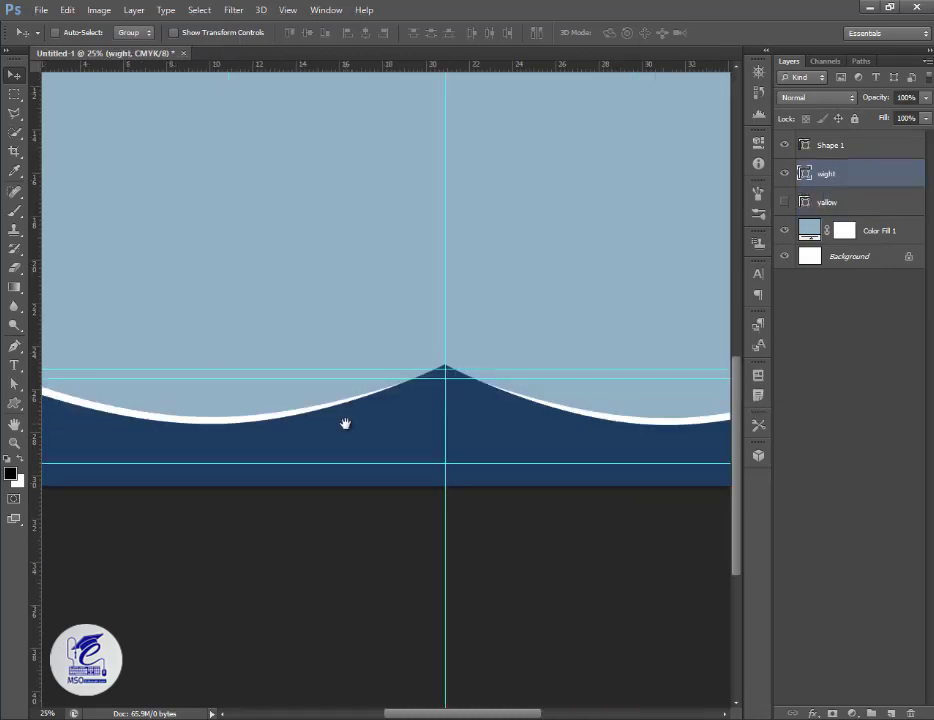
Show the yallow layer and change its shape fill to golden yellow, #f1cb65.
drag(344, 423, 250, 425)
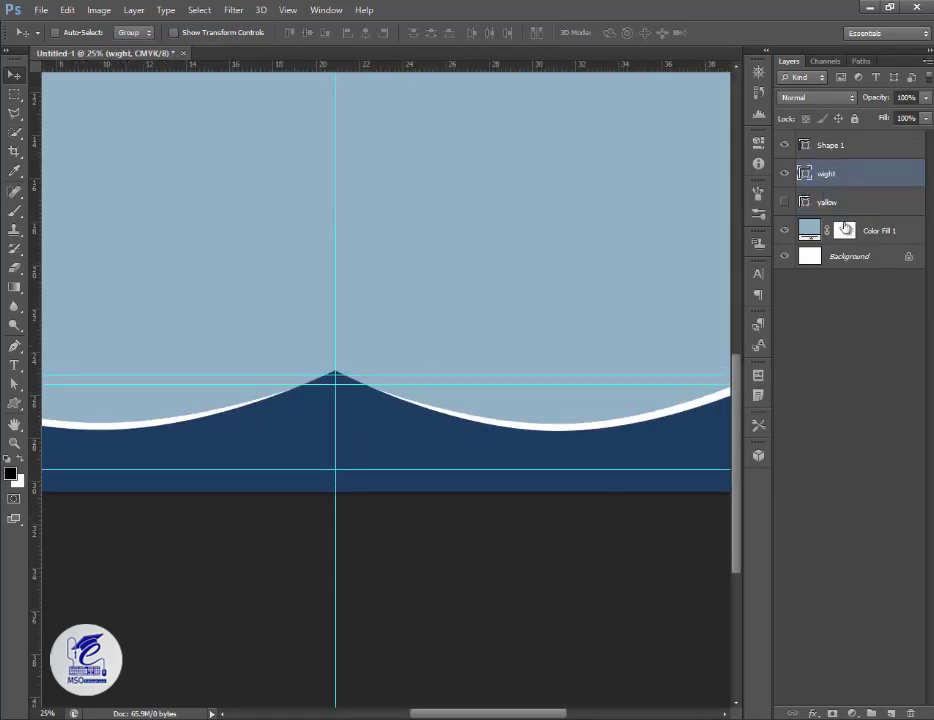
click(845, 204)
click(785, 202)
click(14, 403)
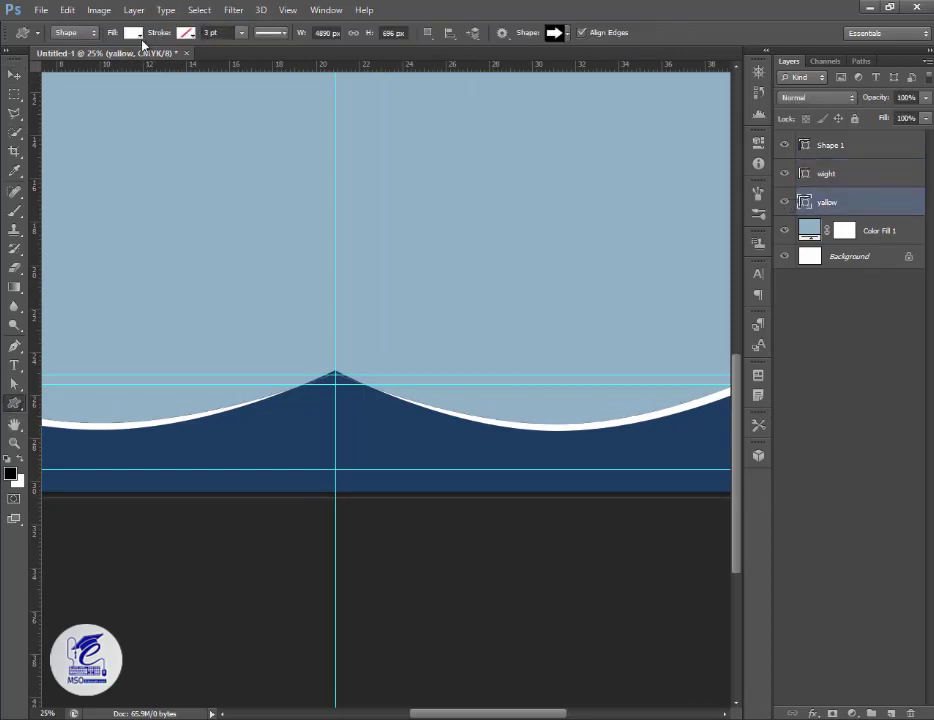
click(134, 33)
click(202, 62)
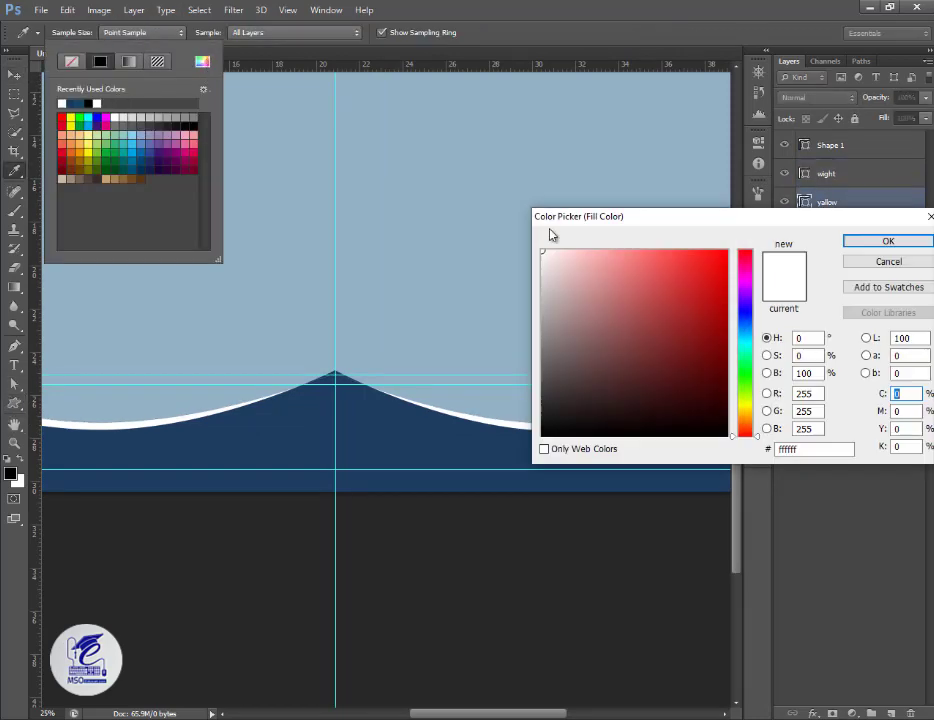
mouse_move(743, 428)
mouse_down()
mouse_move(732, 392)
mouse_move(740, 418)
mouse_up()
click(696, 336)
click(712, 315)
drag(711, 315, 706, 314)
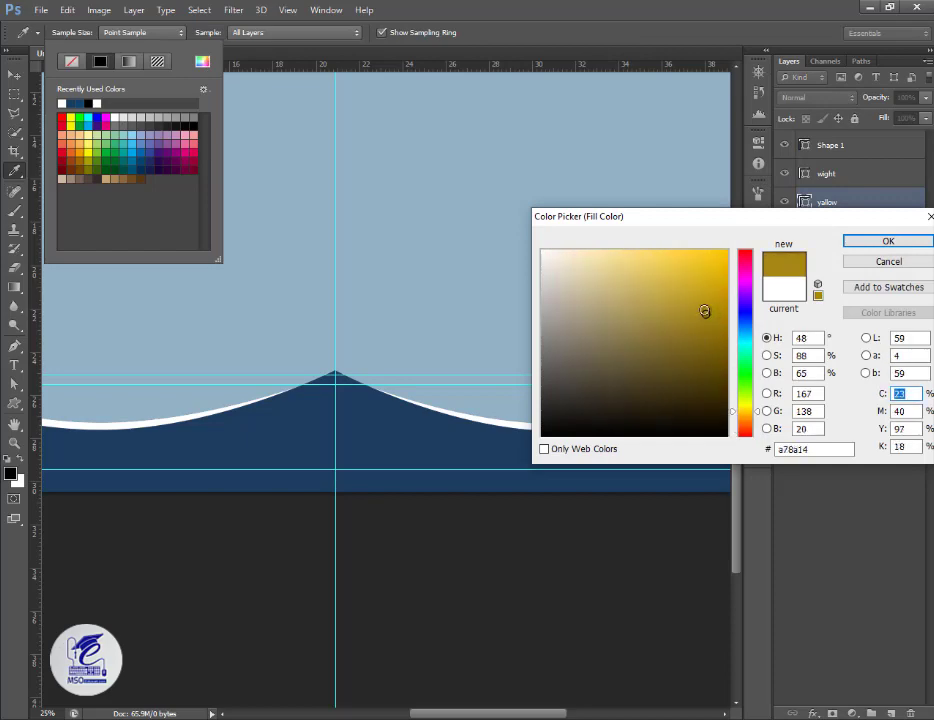
drag(732, 415, 733, 413)
drag(667, 269, 651, 261)
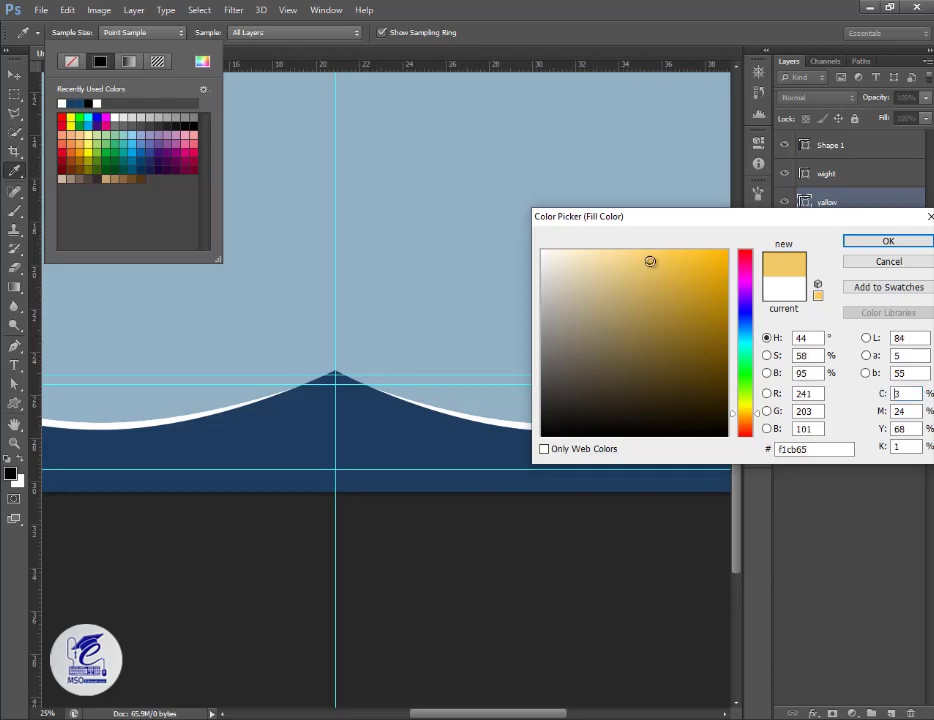
click(866, 241)
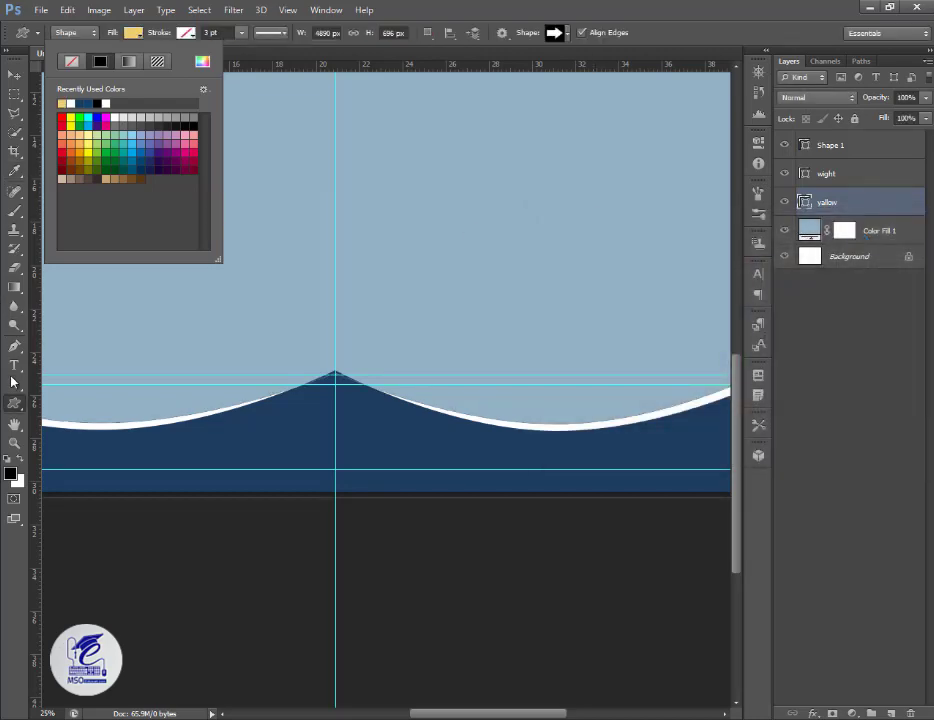
Lower the wight shape's left and right end anchors to the lower strip guide, exposing yellow above the white strip at both ends.
click(14, 383)
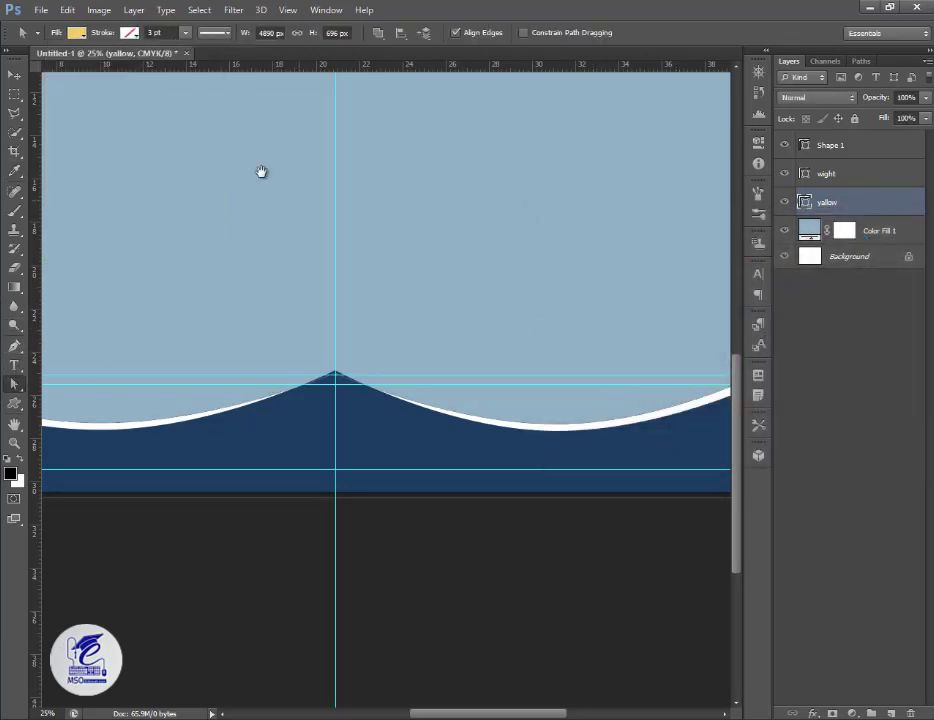
click(14, 76)
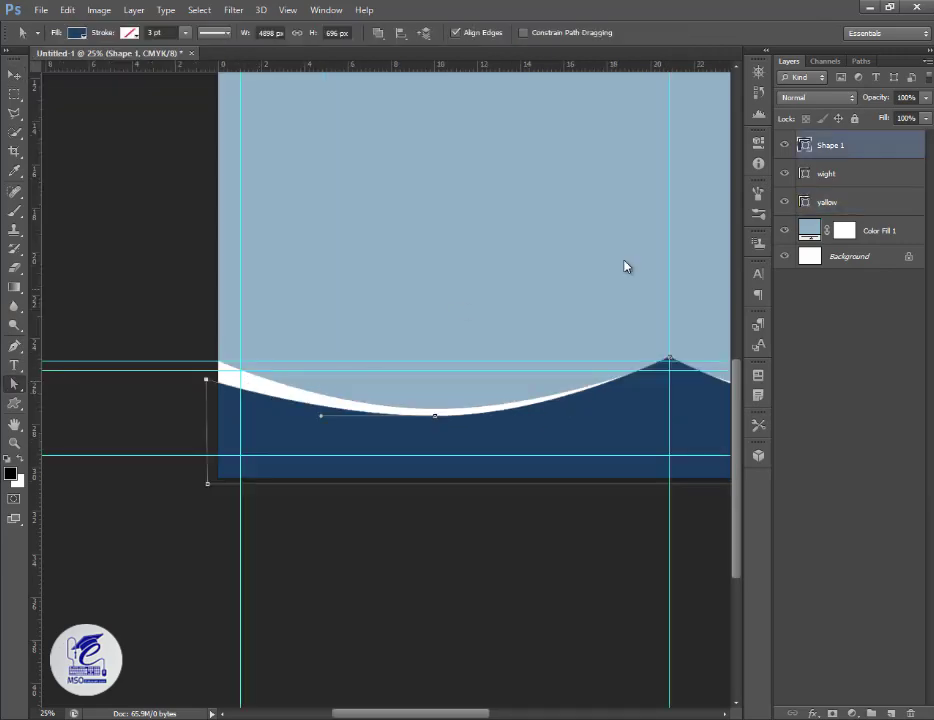
click(808, 176)
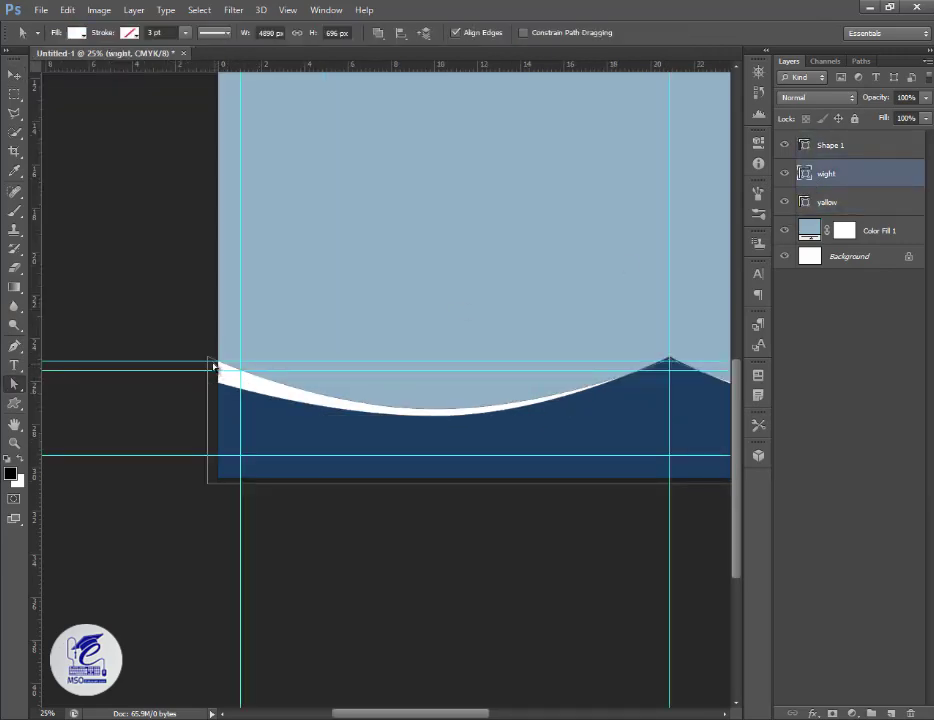
drag(209, 360, 208, 368)
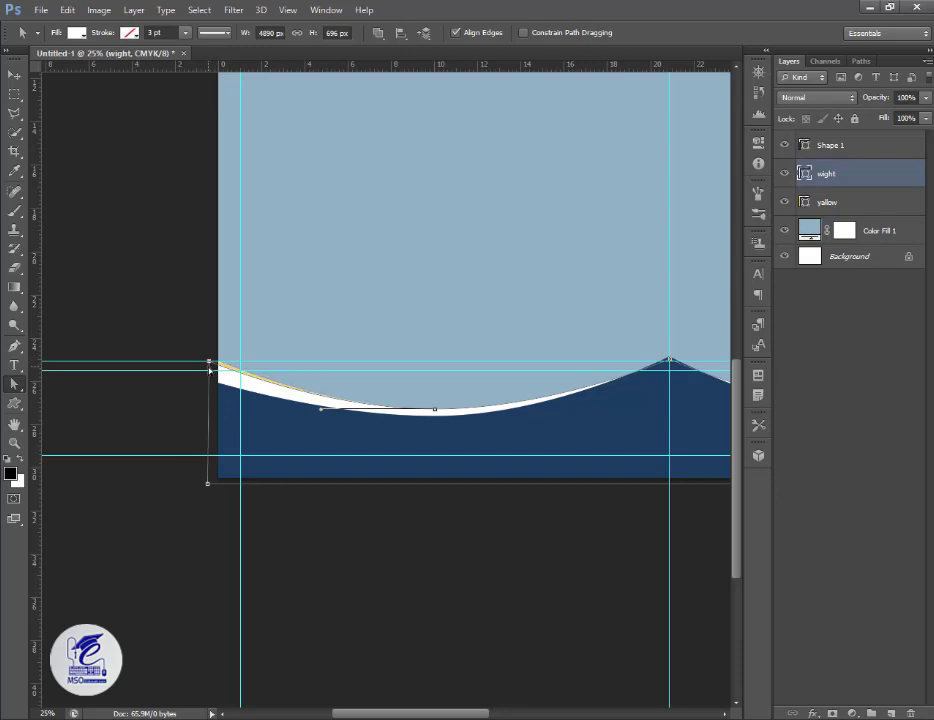
drag(209, 367, 209, 370)
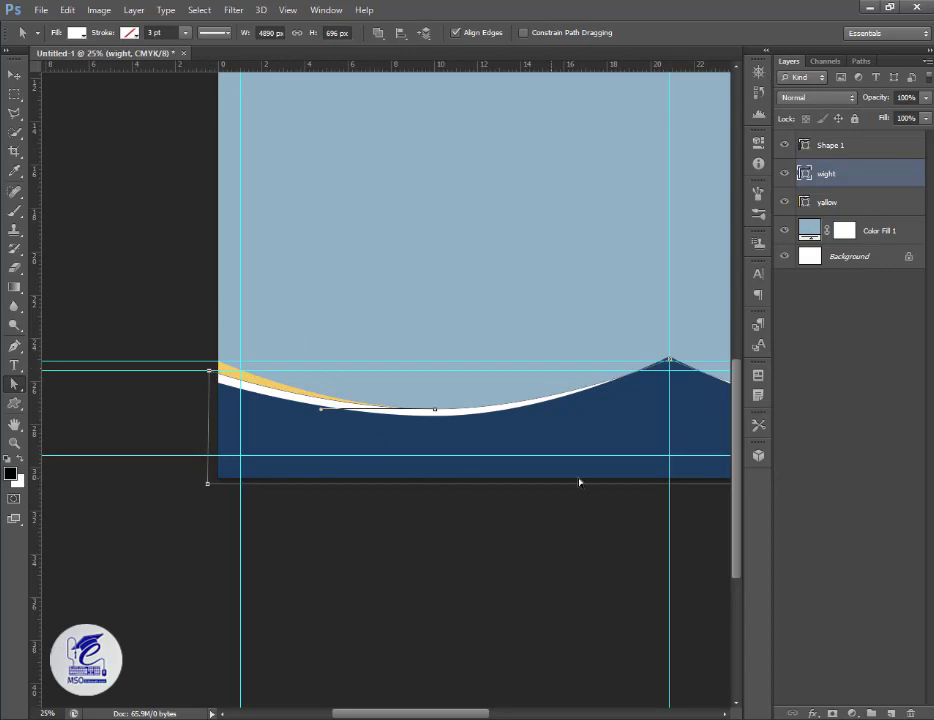
drag(579, 483, 256, 475)
mouse_move(425, 353)
mouse_down()
mouse_move(422, 365)
mouse_move(419, 357)
mouse_up()
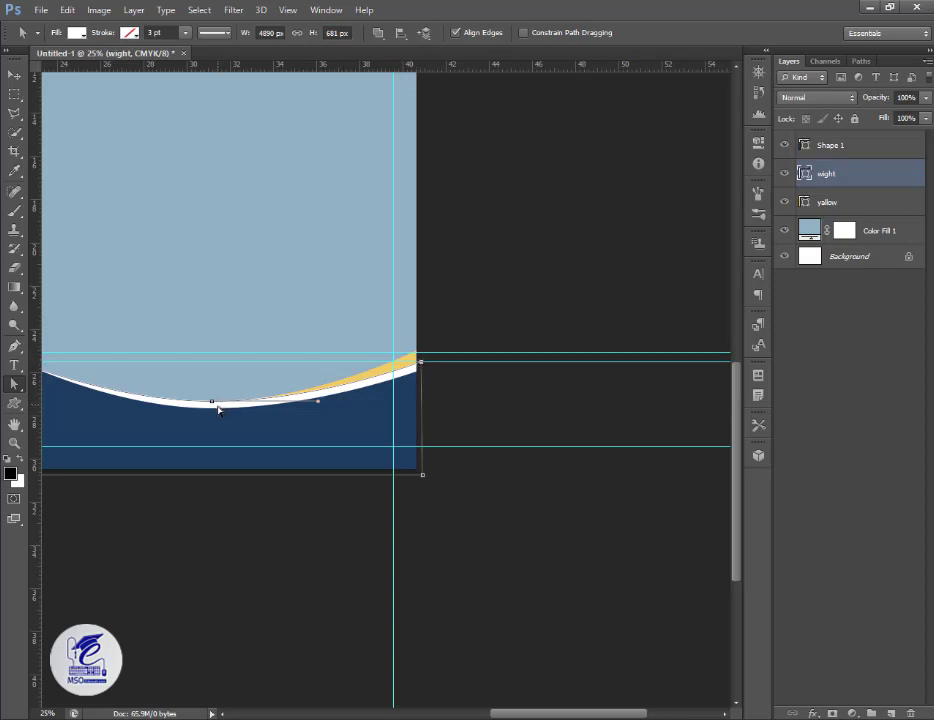
key(v)
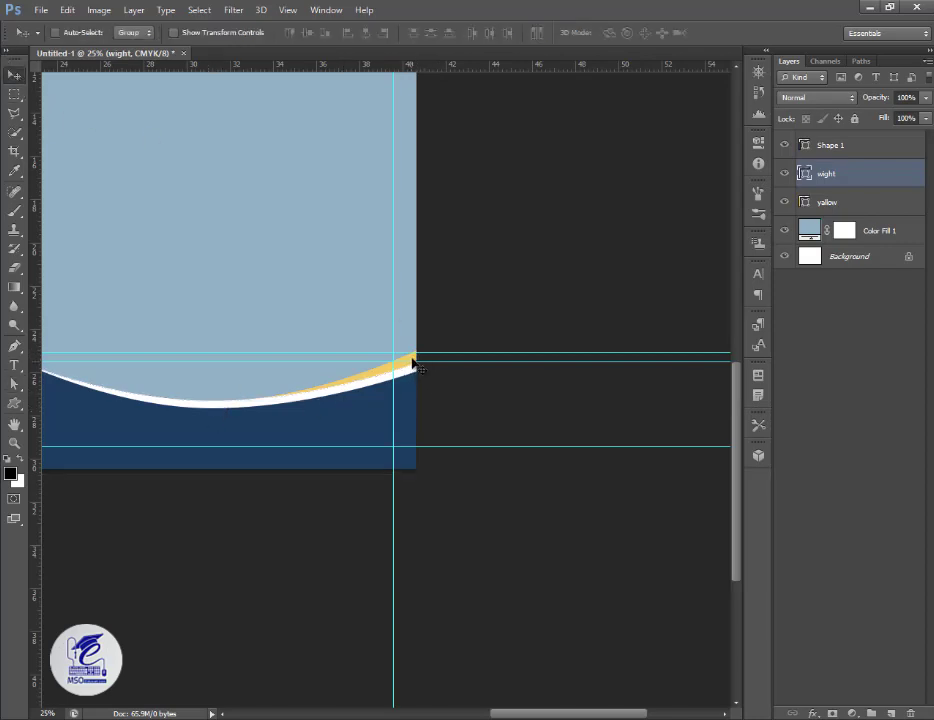
Raise the yallow shape's central peak anchor straight up along the vertical guide to expose a yellow edge above the blue peak.
click(840, 204)
drag(184, 323, 538, 340)
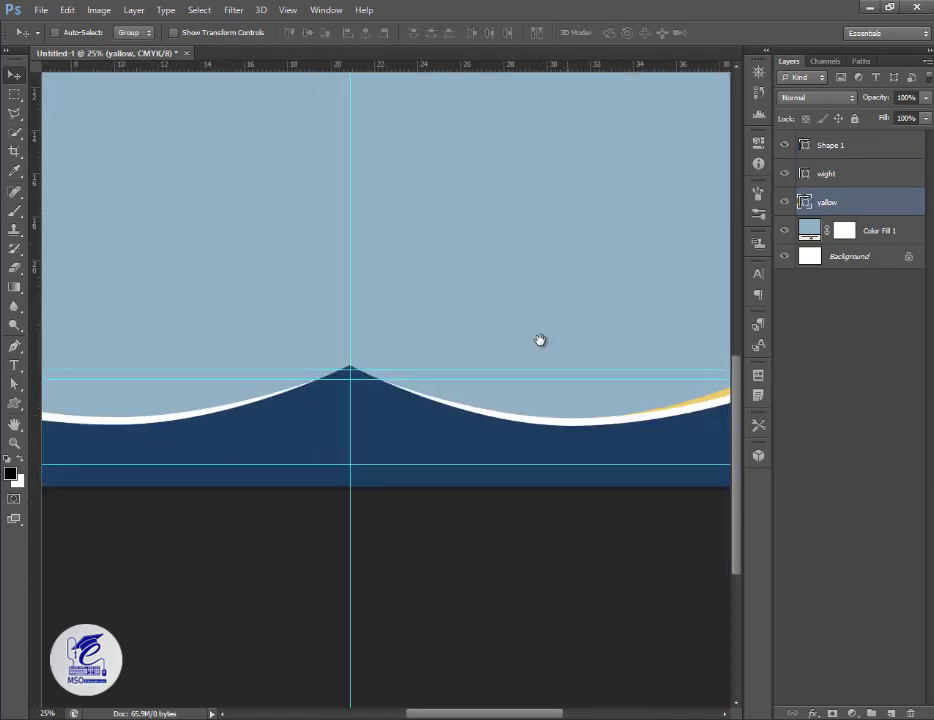
click(14, 386)
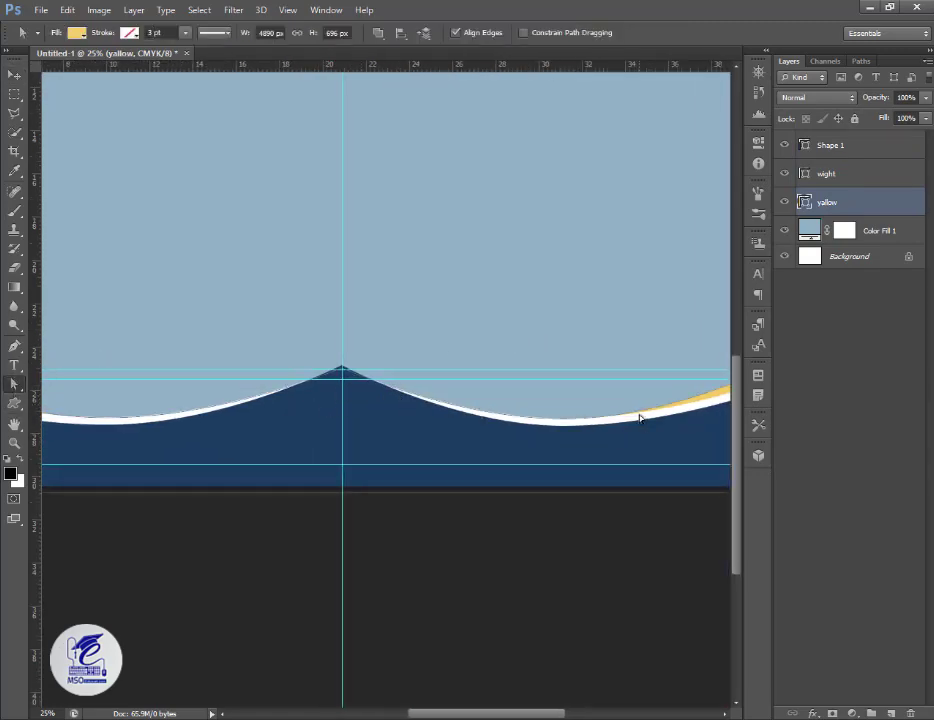
drag(348, 373, 342, 355)
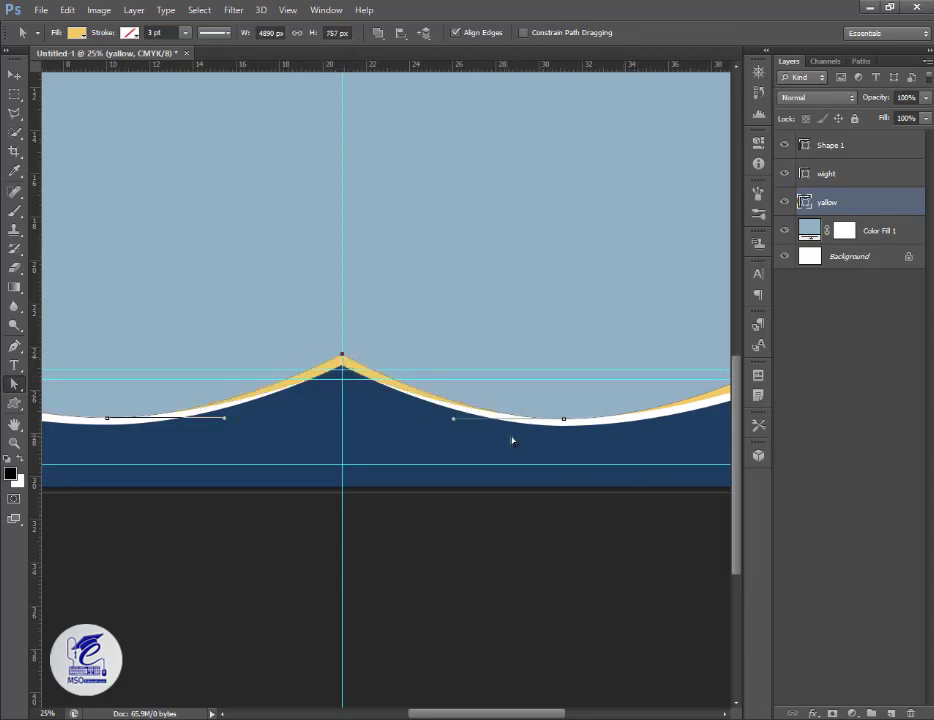
key(v)
Add a layer above Color Fill 1, draw an ellipse circle about 1820 px across, and reposition it on the blue background's left half.
key(Home)
click(835, 230)
click(899, 710)
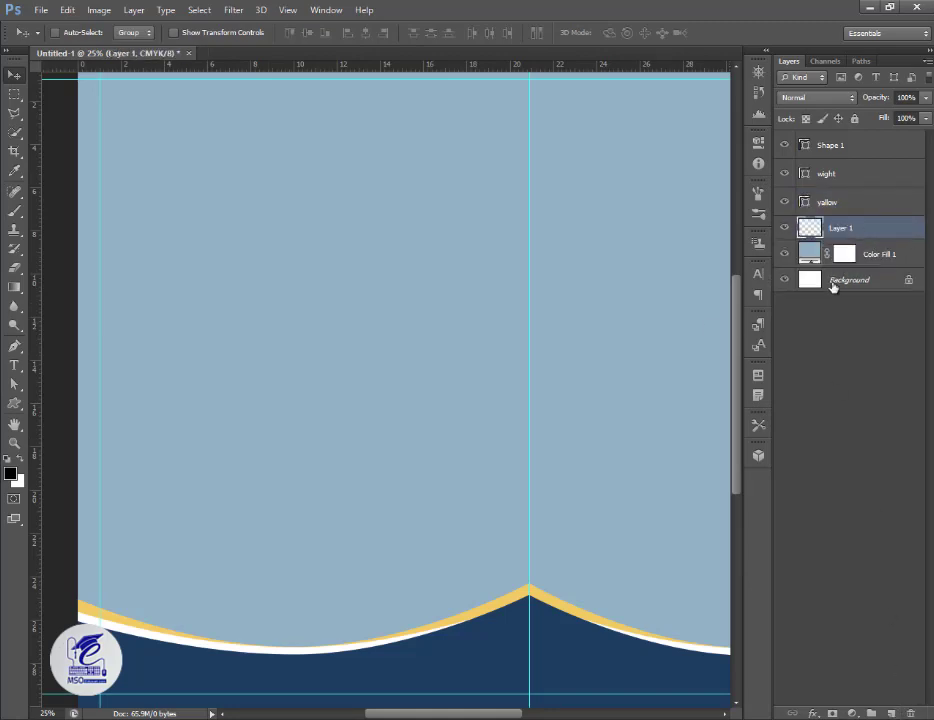
click(15, 405)
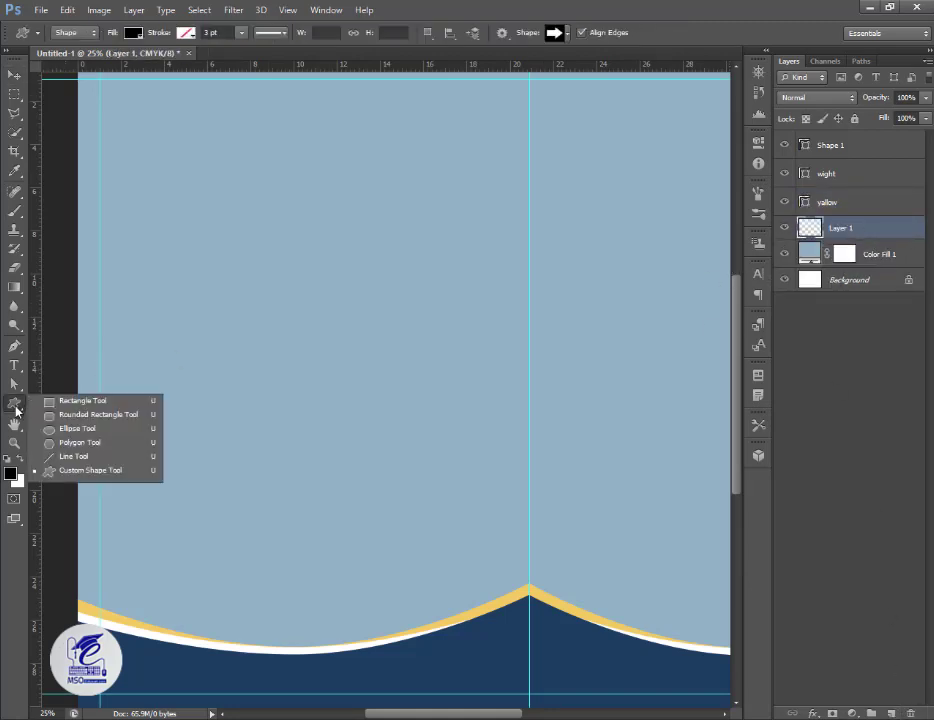
click(72, 427)
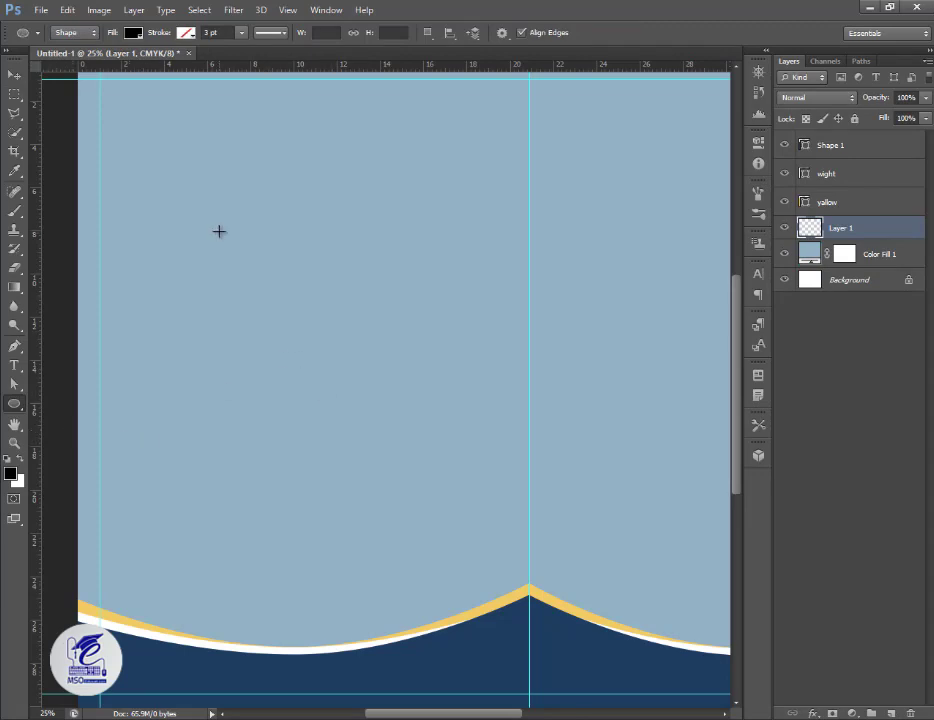
drag(176, 201, 509, 611)
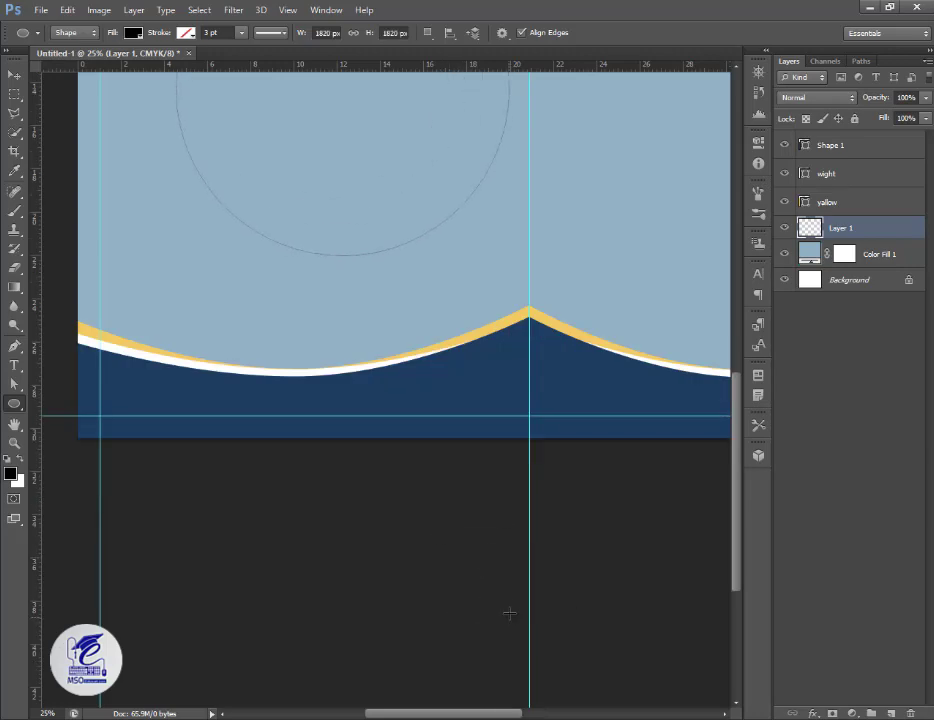
click(18, 76)
scroll(304, 286, up, 6)
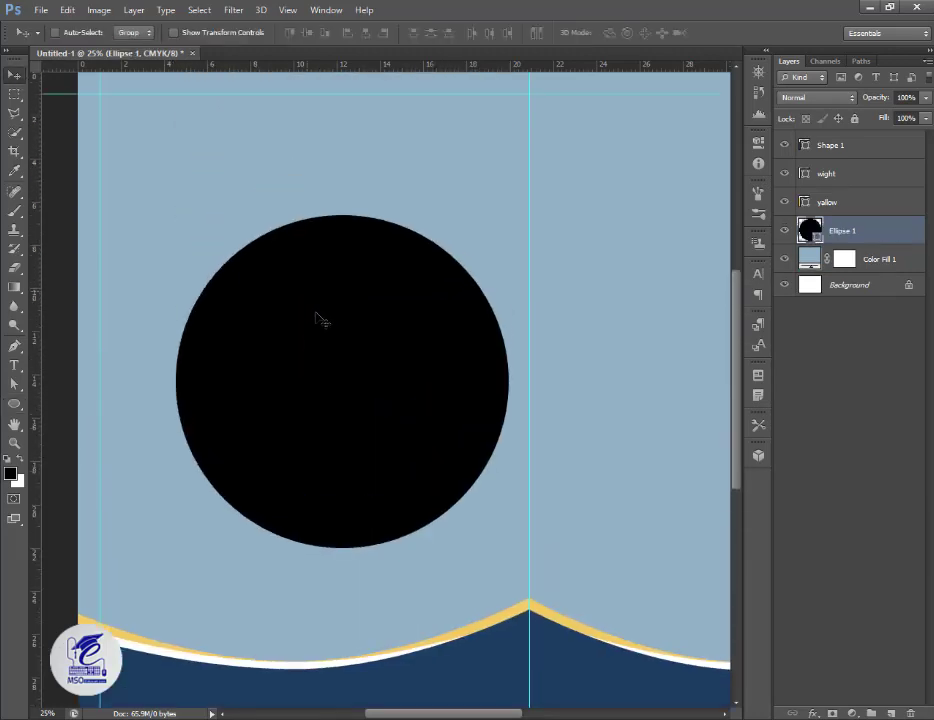
drag(325, 380, 314, 370)
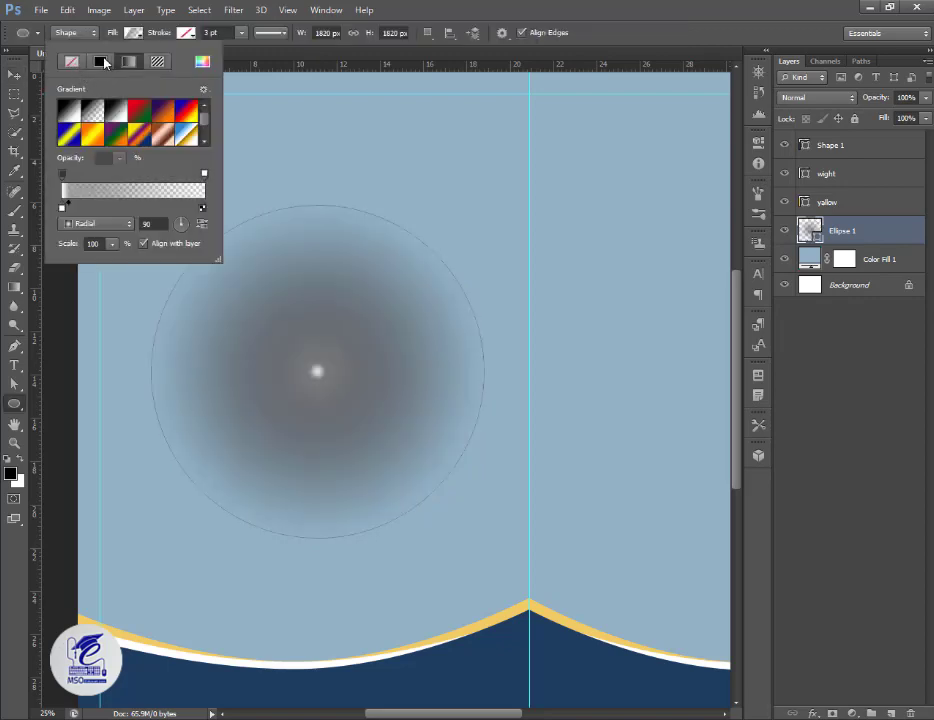
Fill the circle with a radial black-to-white gradient, shift its starting opacity stop slightly inward, and scale the gradient to 110%.
click(68, 110)
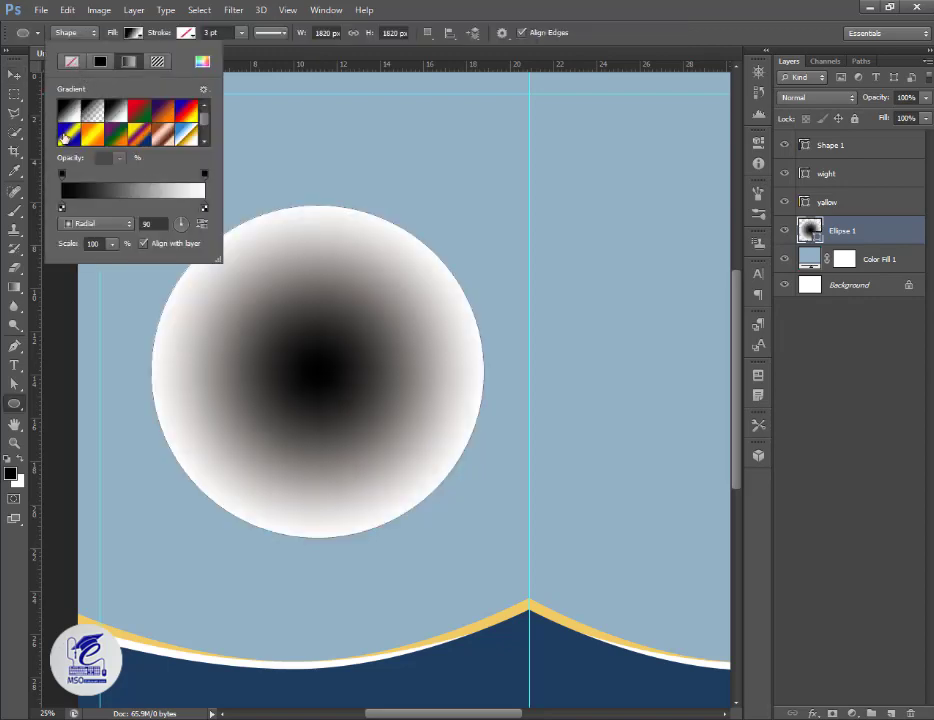
click(204, 208)
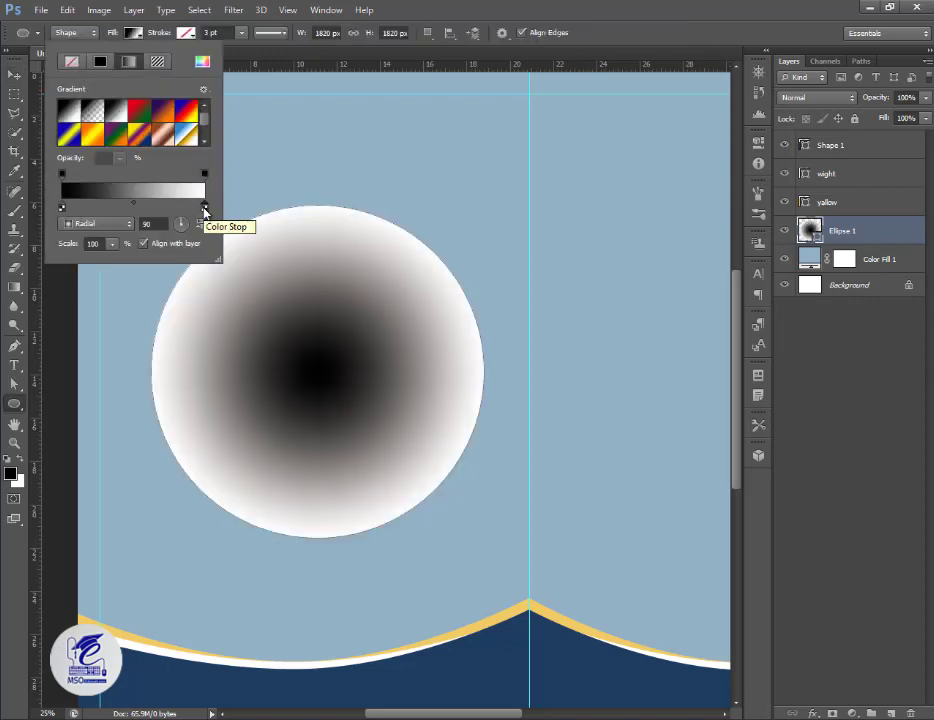
click(62, 174)
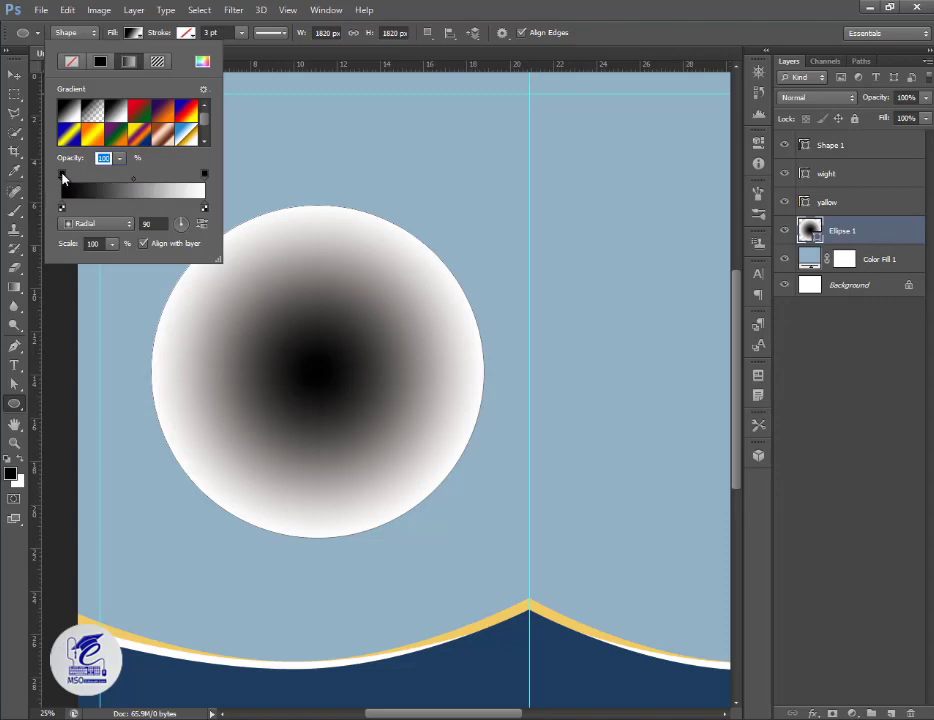
drag(110, 174, 70, 181)
click(113, 243)
mouse_move(102, 259)
mouse_down()
mouse_move(138, 268)
mouse_move(100, 267)
mouse_move(113, 268)
mouse_up()
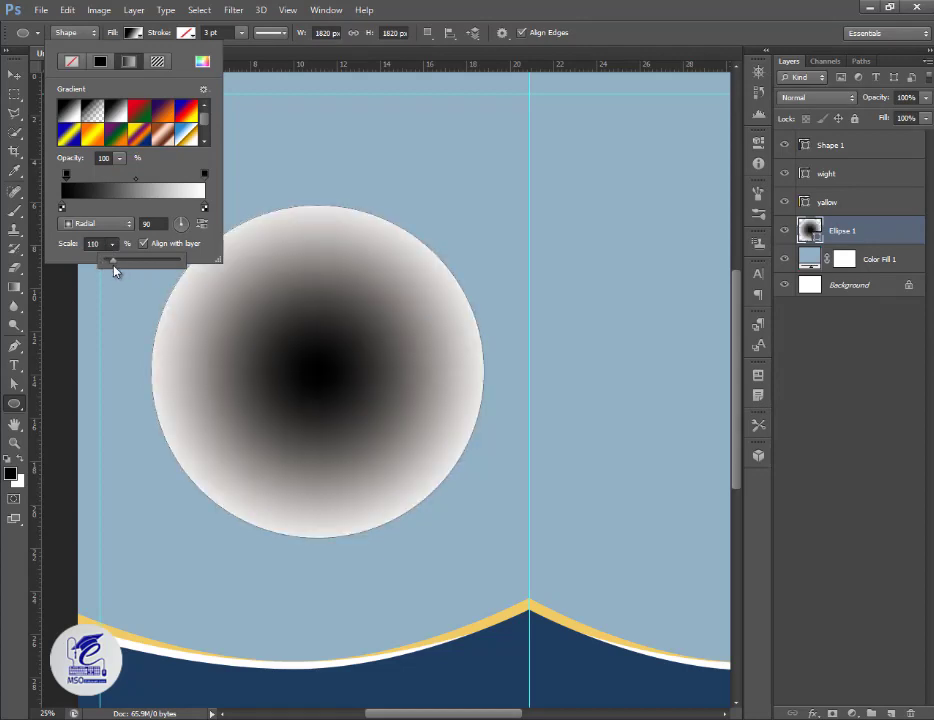
Change the gradient's starting black colour stop to white.
click(67, 176)
double_click(67, 175)
click(541, 251)
click(857, 243)
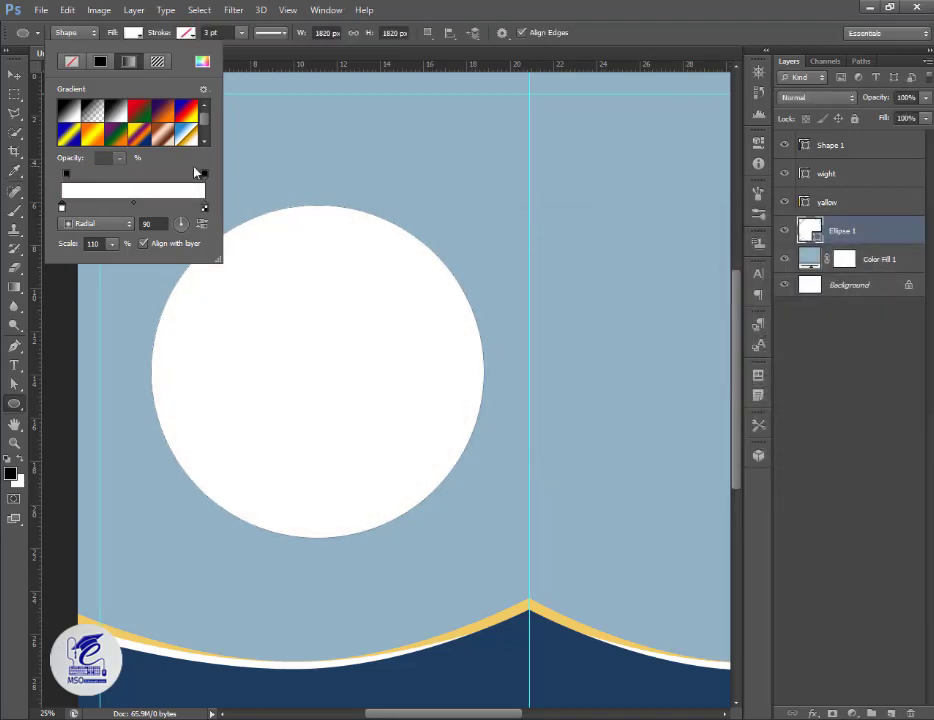
Set the gradient's ending opacity stop to 0% so the circle fades outward, with the gradient scale at 110%.
click(204, 176)
click(119, 157)
drag(119, 175, 40, 180)
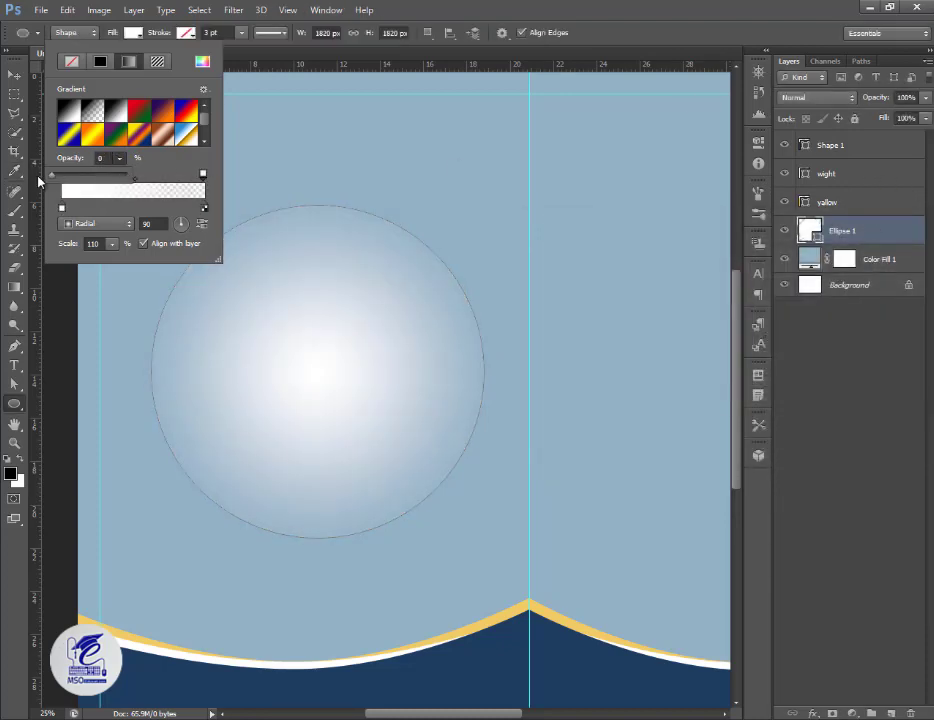
click(36, 181)
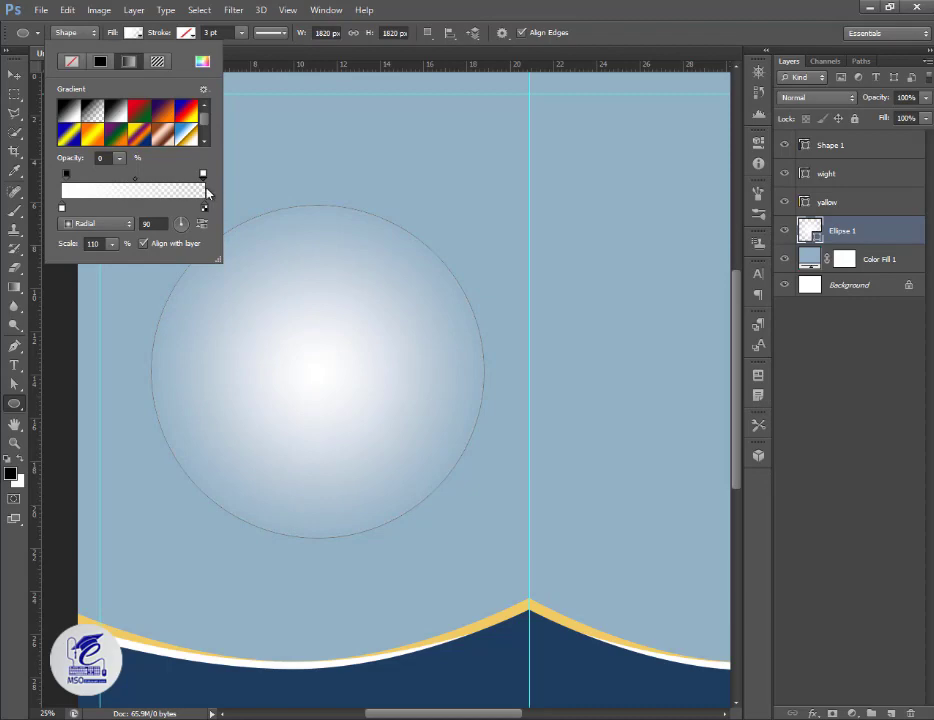
click(112, 243)
drag(116, 260, 113, 268)
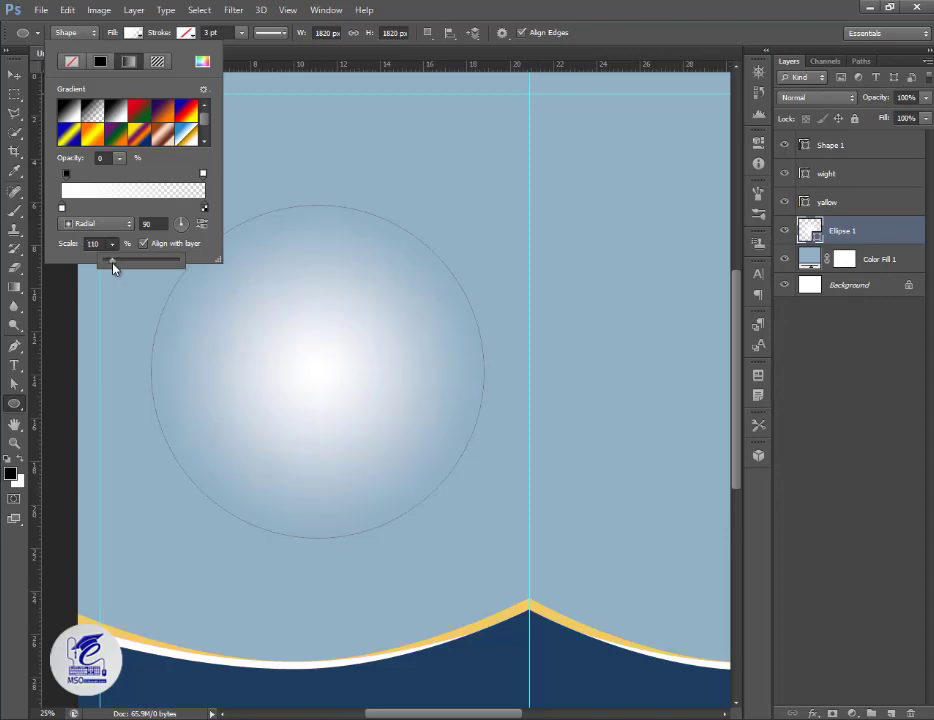
click(95, 27)
Reduce the Ellipse 1 layer's opacity to 74%.
click(923, 97)
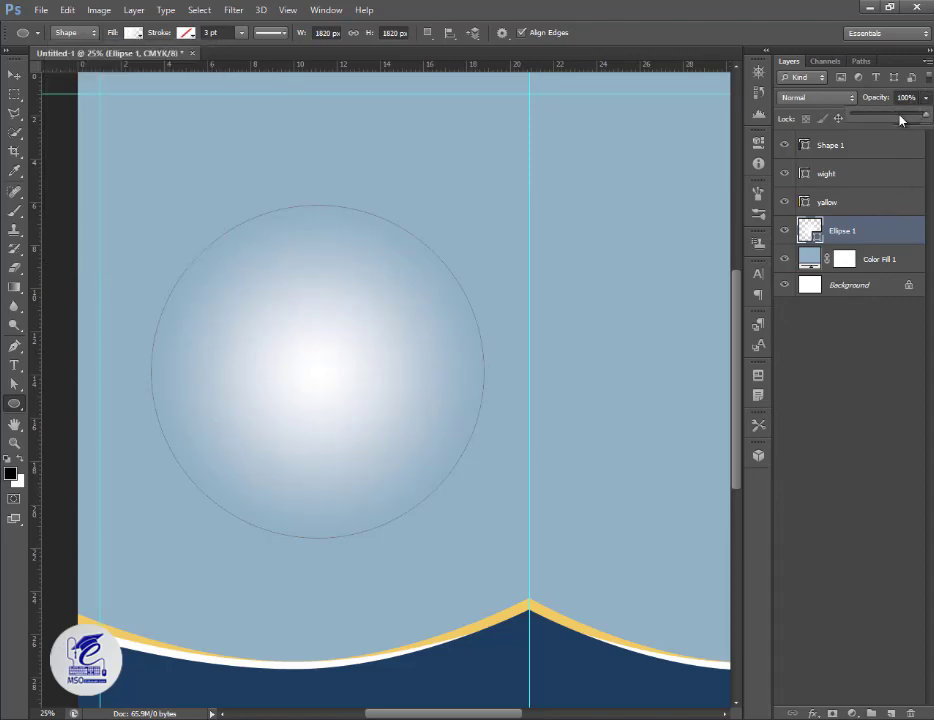
mouse_move(920, 116)
mouse_down()
mouse_move(898, 122)
mouse_move(908, 122)
mouse_up()
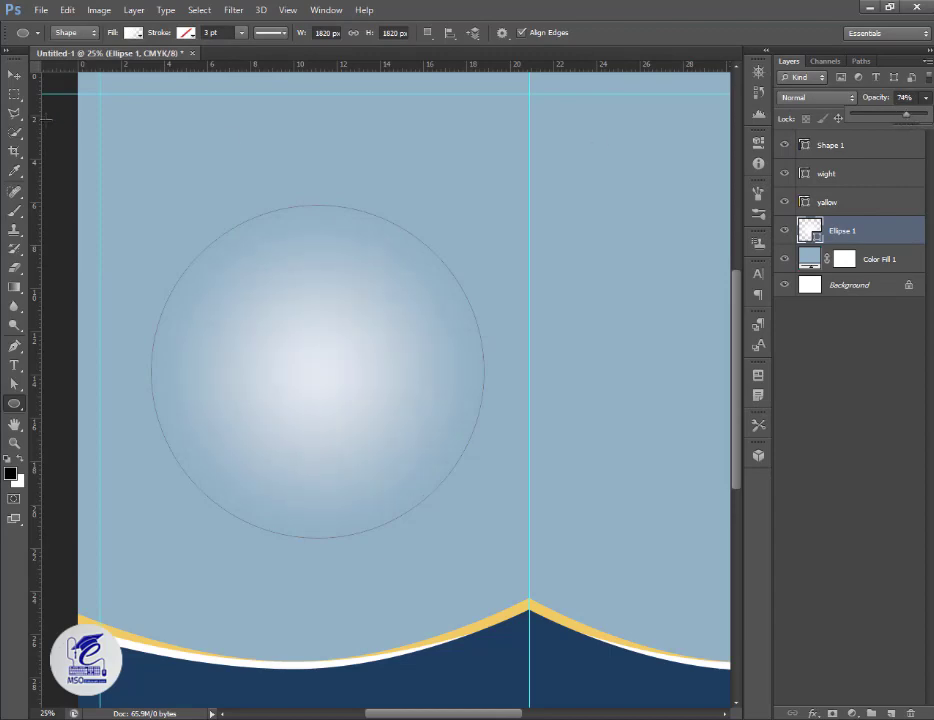
click(14, 75)
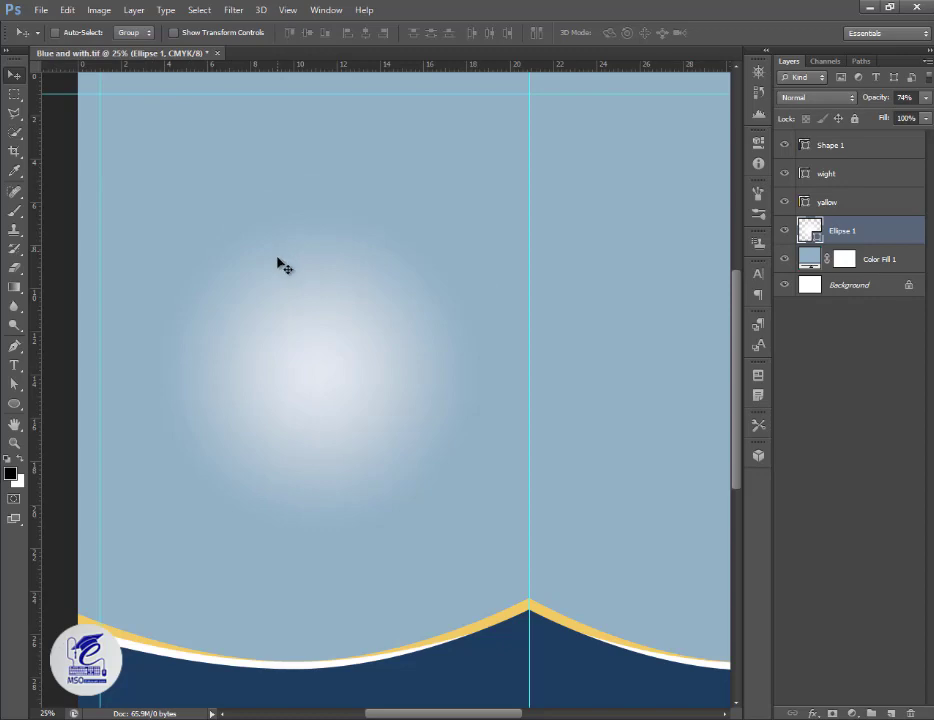
Add a layer above Ellipse 1, draw a second circle about 1684 px across, and position it over the white glow.
click(890, 713)
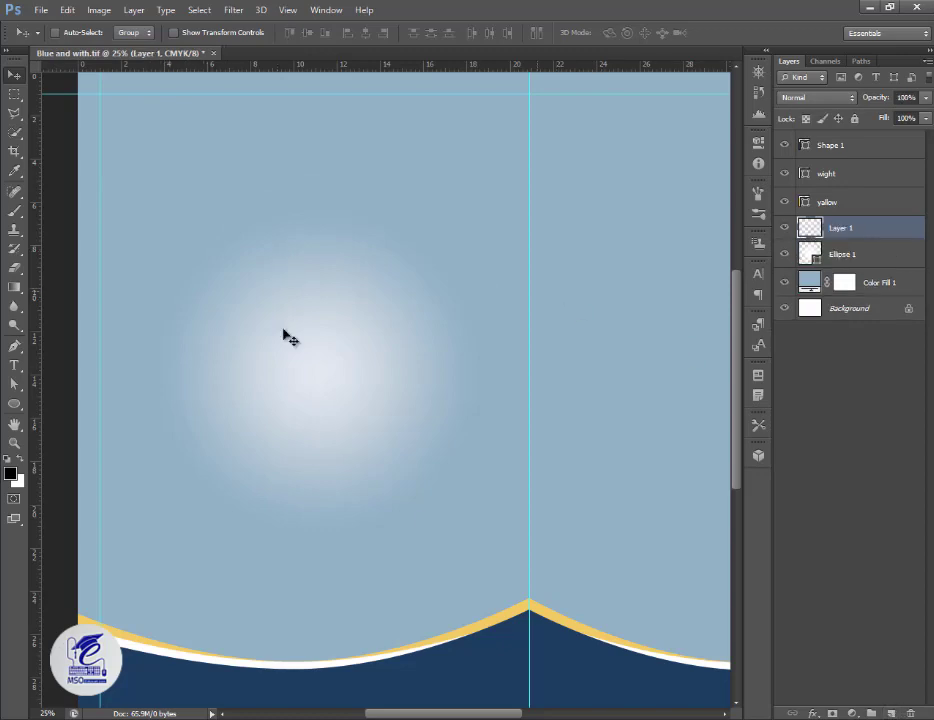
click(14, 403)
drag(194, 234, 500, 650)
key(v)
drag(253, 341, 271, 357)
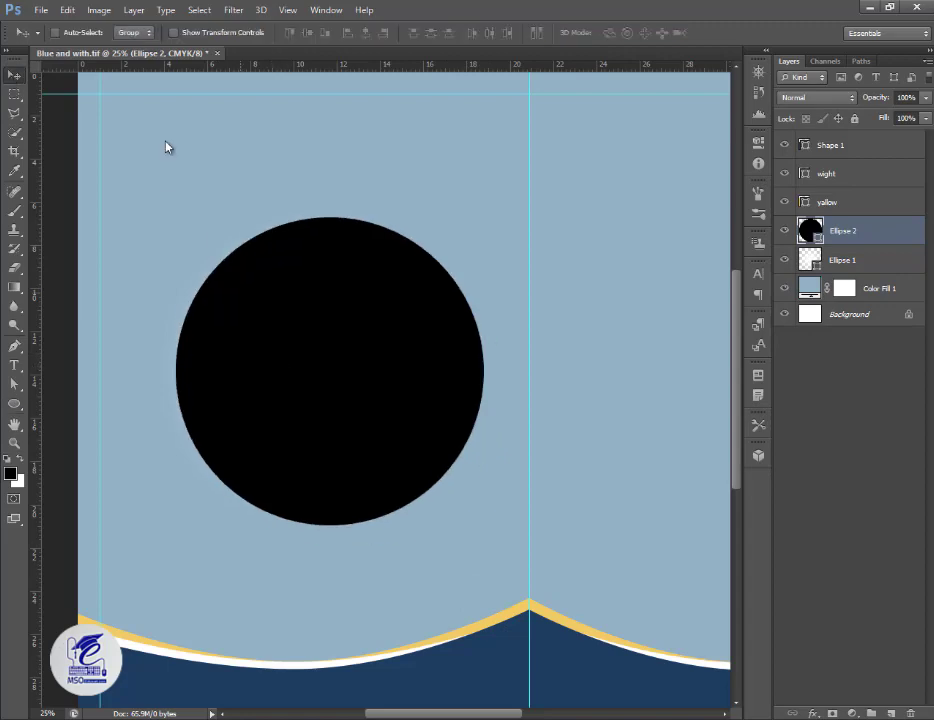
Remove the fill from Ellipse 2 and give it a solid white stroke.
key(u)
click(139, 38)
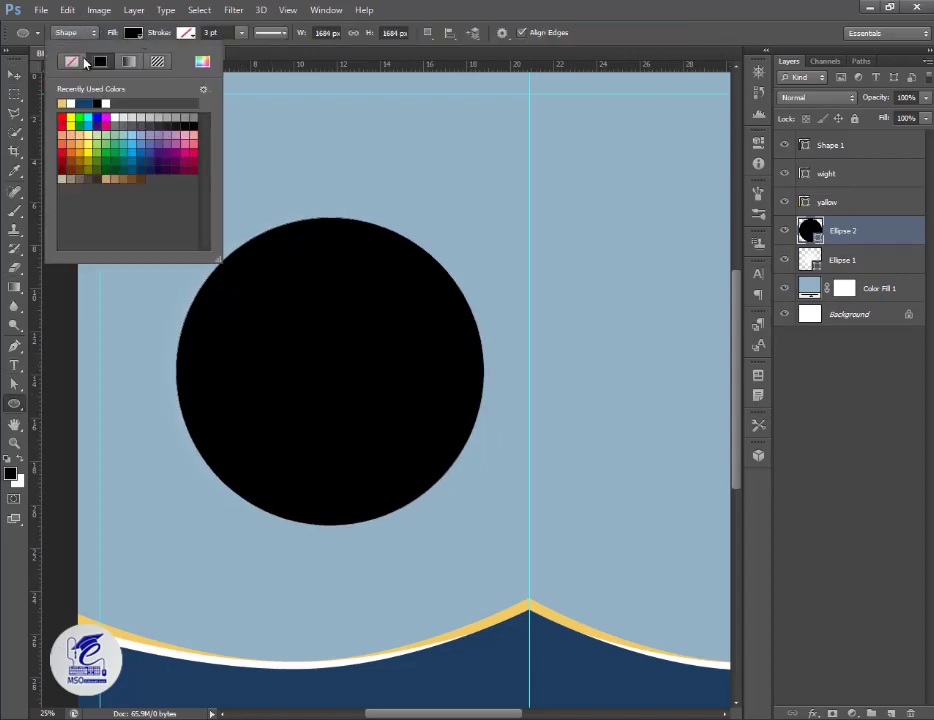
click(78, 62)
click(188, 36)
click(158, 103)
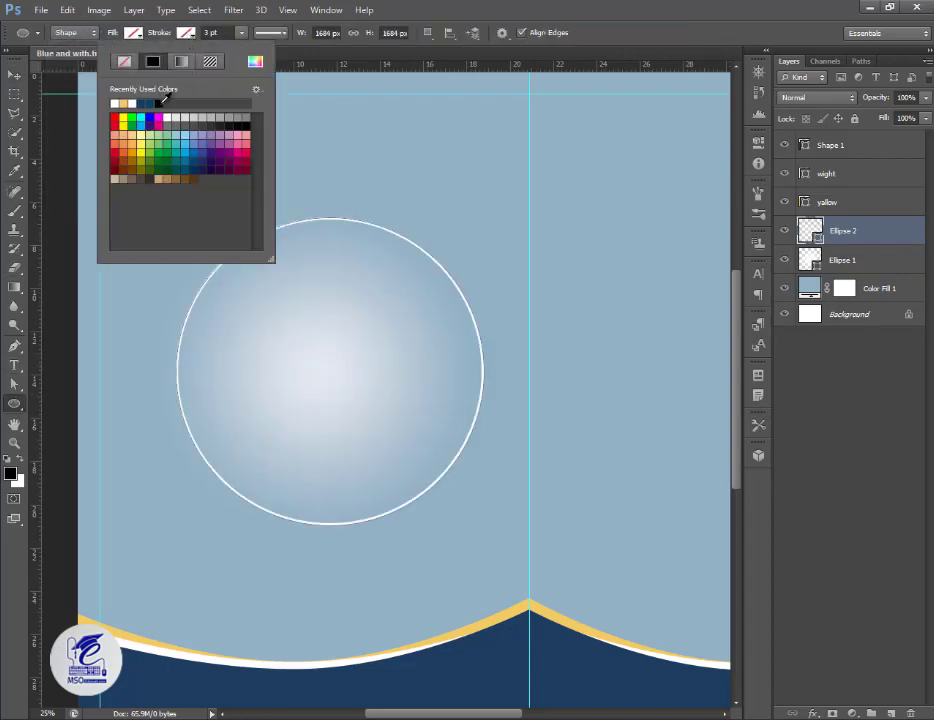
click(14, 75)
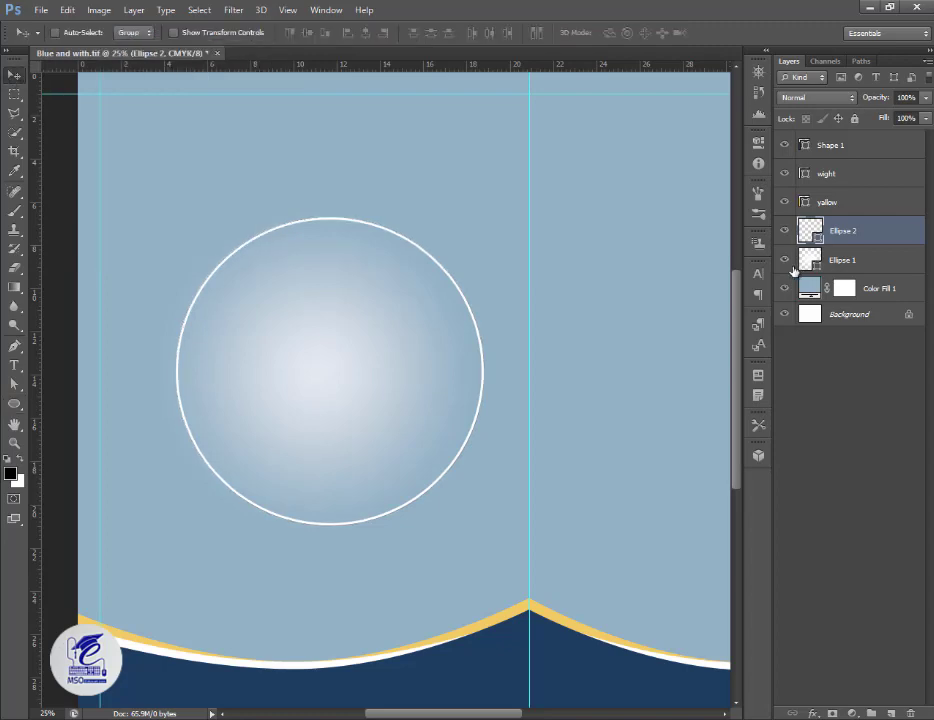
Add a white drop shadow to the Ellipse 2 layer with the Lighten blend mode.
click(813, 713)
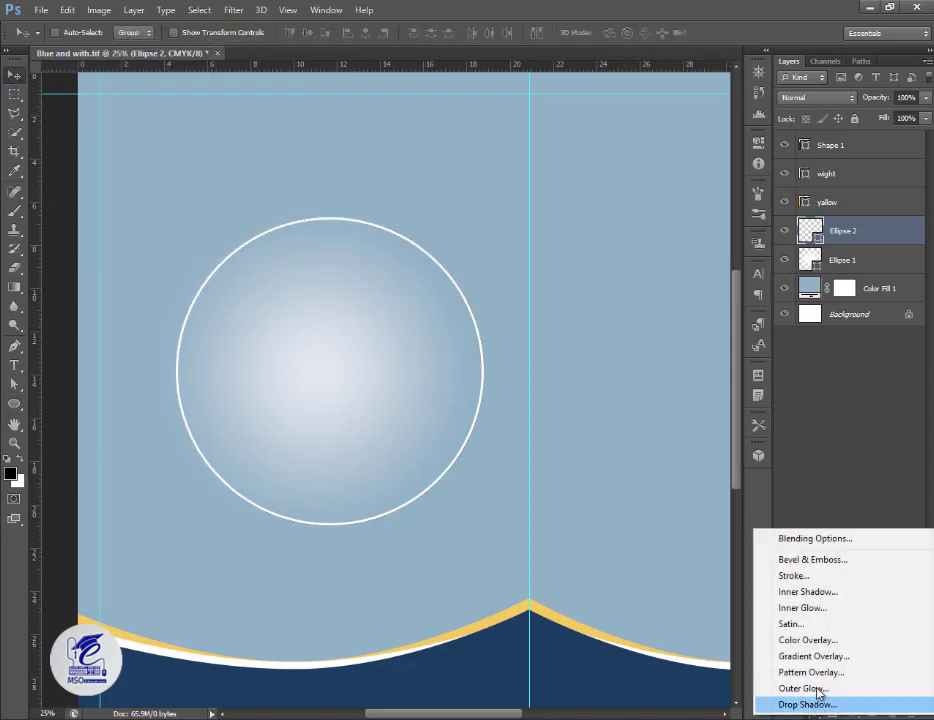
click(815, 537)
drag(521, 313, 636, 178)
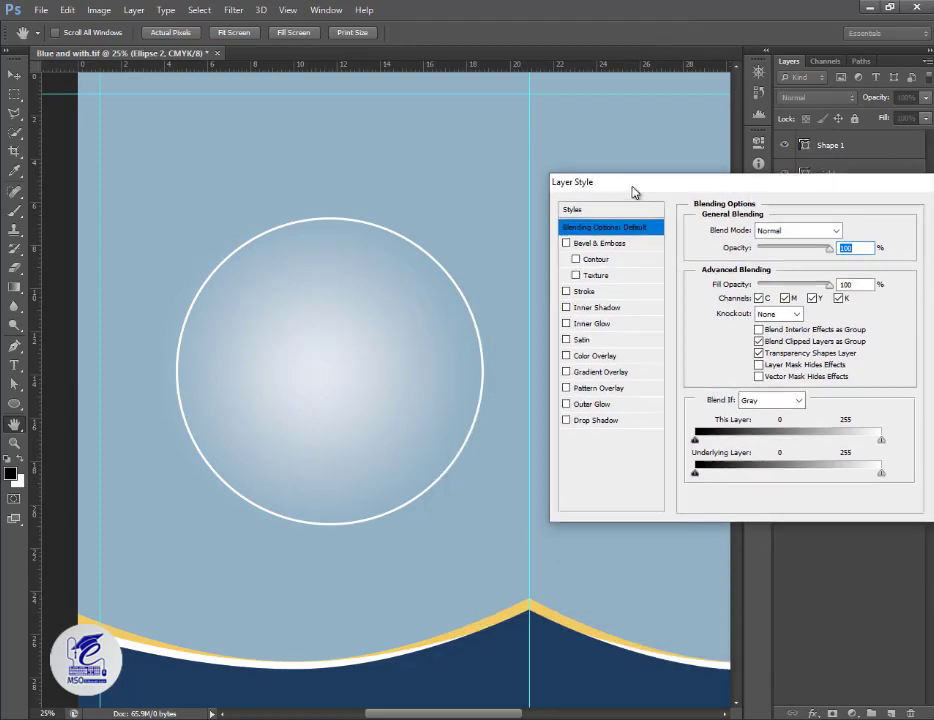
click(595, 418)
click(842, 231)
click(546, 251)
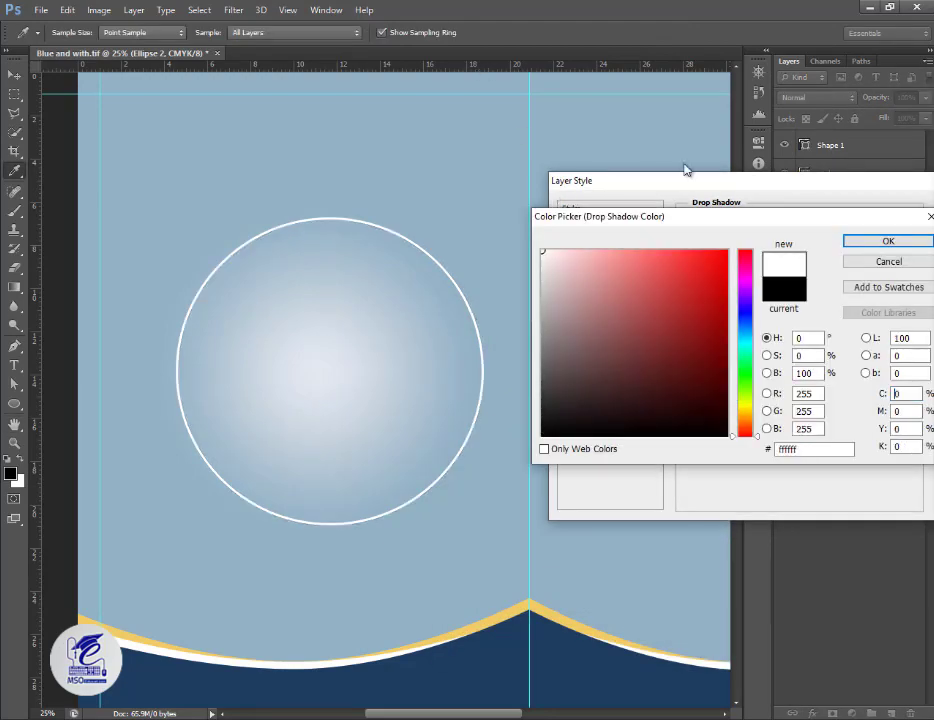
click(870, 243)
click(805, 232)
click(834, 345)
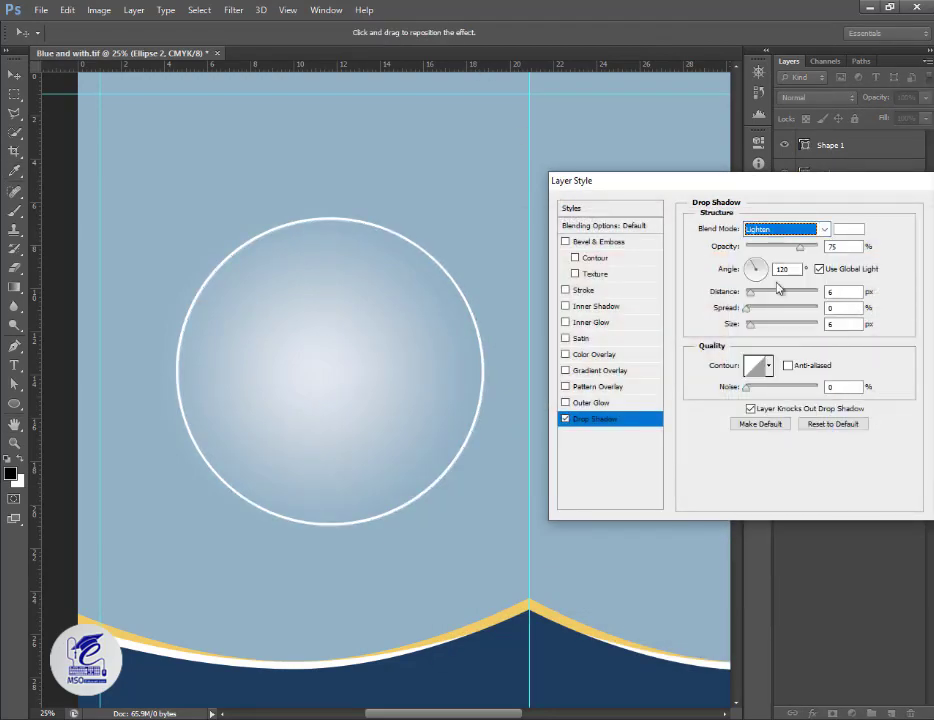
Set Ellipse 2's drop shadow distance to 3 px, spread to 33% and size to 33 px, and apply the style.
mouse_move(757, 300)
mouse_down()
mouse_move(767, 298)
mouse_move(750, 298)
mouse_move(772, 329)
mouse_move(813, 327)
mouse_move(767, 325)
mouse_move(789, 311)
mouse_move(771, 316)
mouse_up()
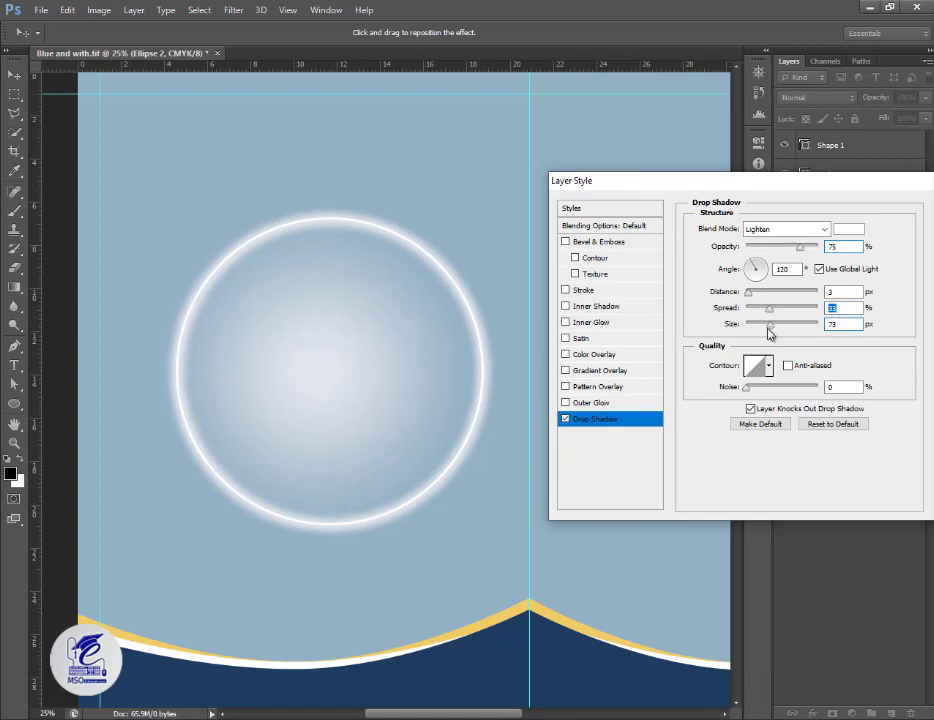
drag(767, 324, 761, 338)
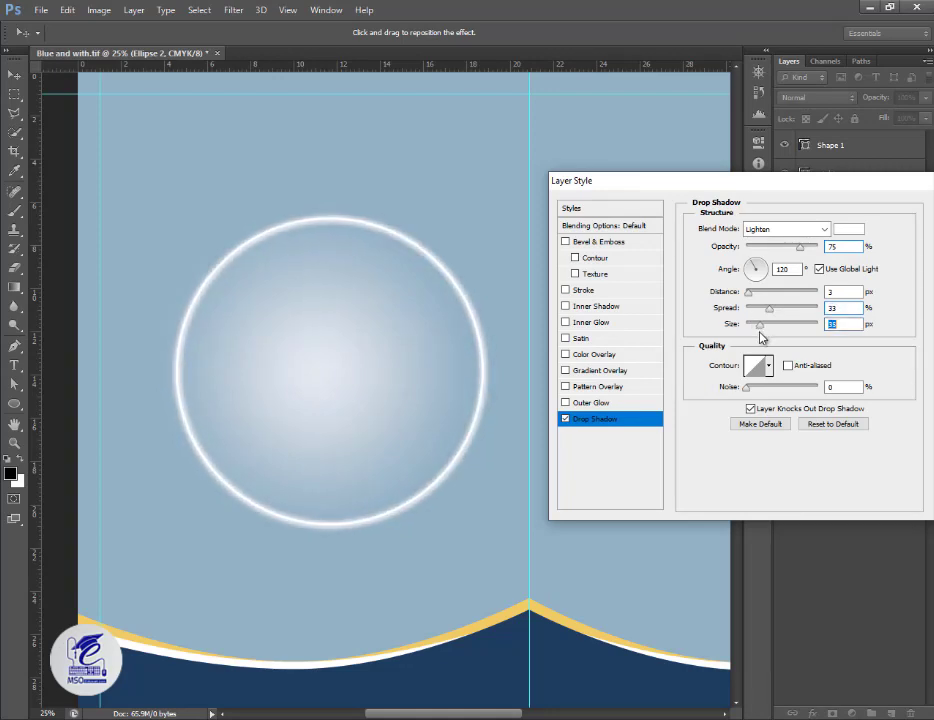
drag(828, 180, 735, 180)
click(855, 210)
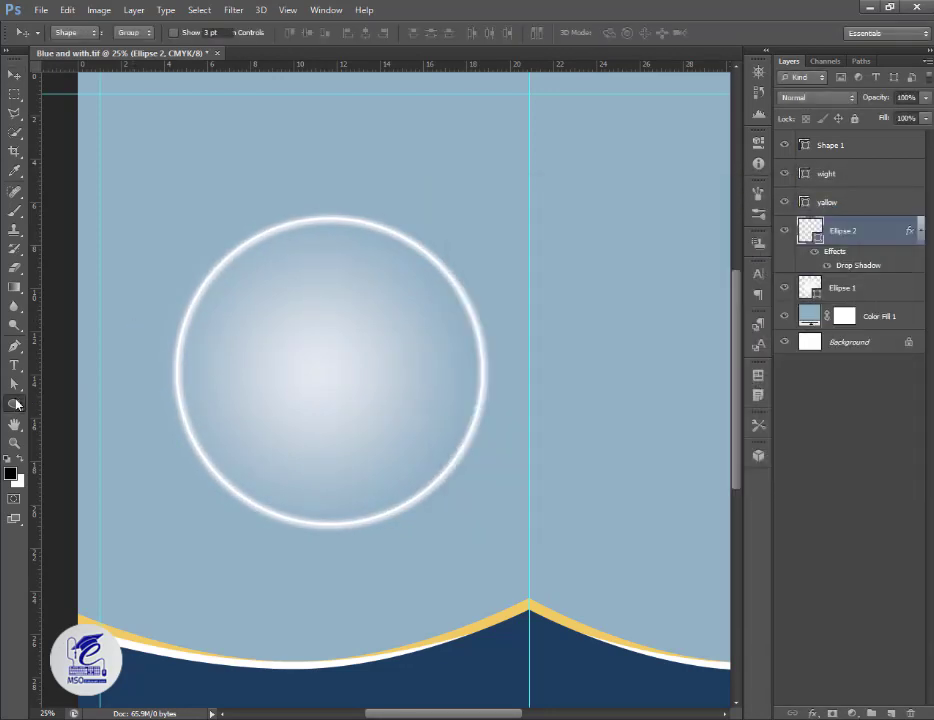
Set the stroke width of Ellipse 2 to 2 pt.
click(207, 31)
text(2)
key(Return)
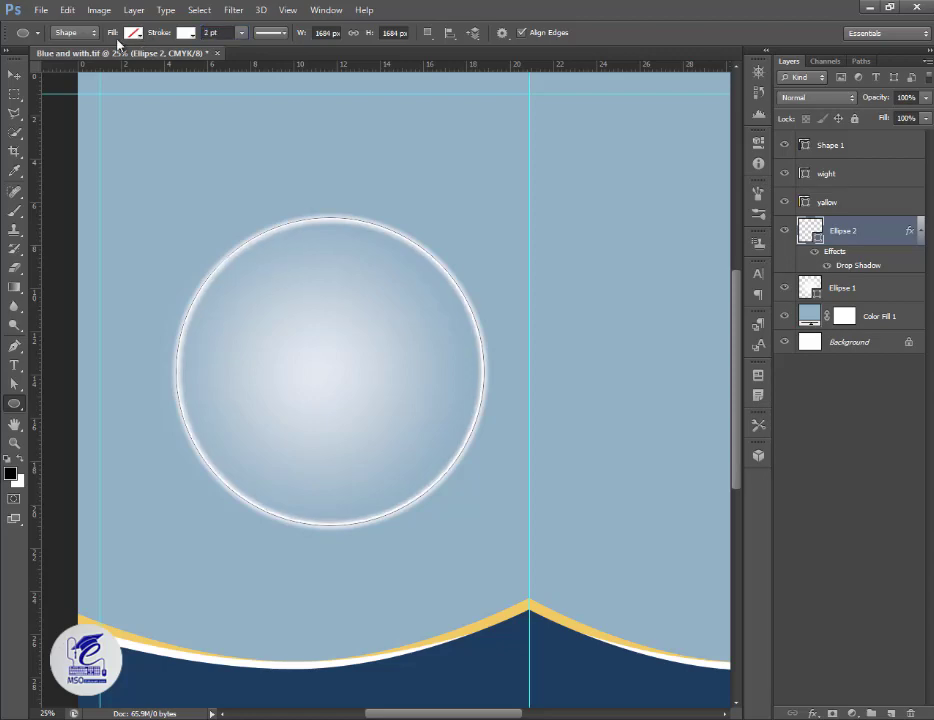
click(16, 75)
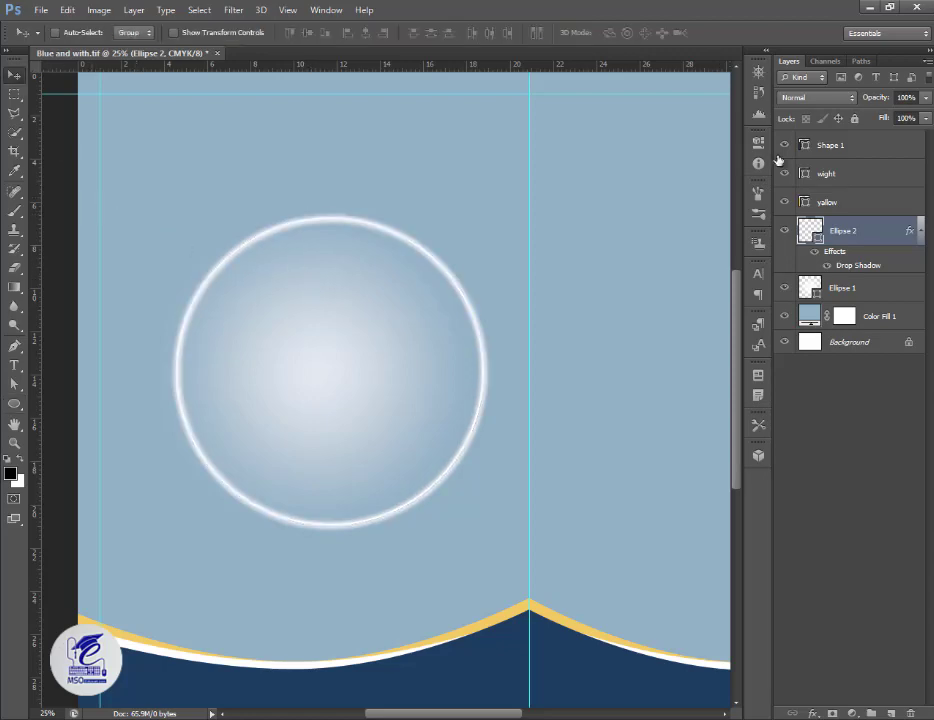
Reduce the Ellipse 2 layer's opacity to 58%, and enlarge it together with the Ellipse 1 glow.
click(925, 97)
drag(925, 113, 899, 117)
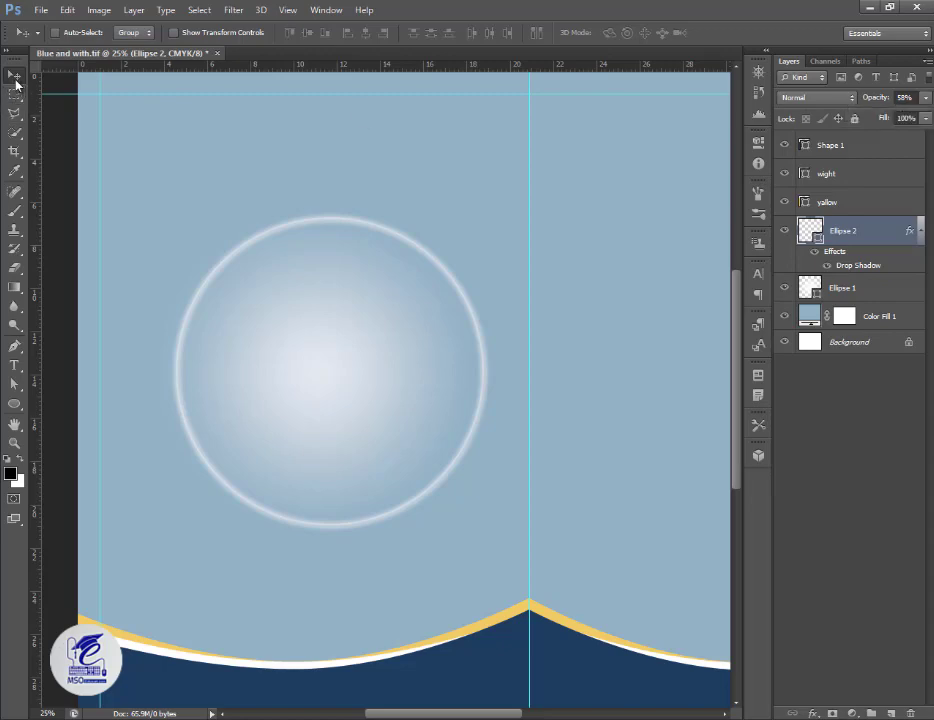
shift+click(878, 288)
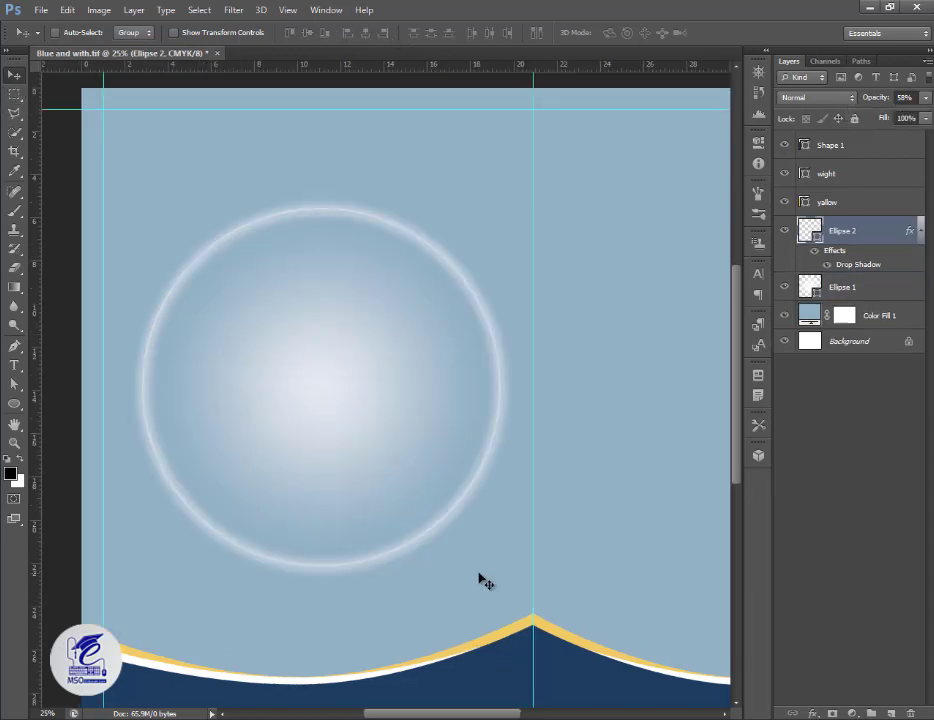
Add a layer above Ellipse 2 and draw a black circle about 1240 px across inside the glowing ring.
click(890, 713)
click(14, 404)
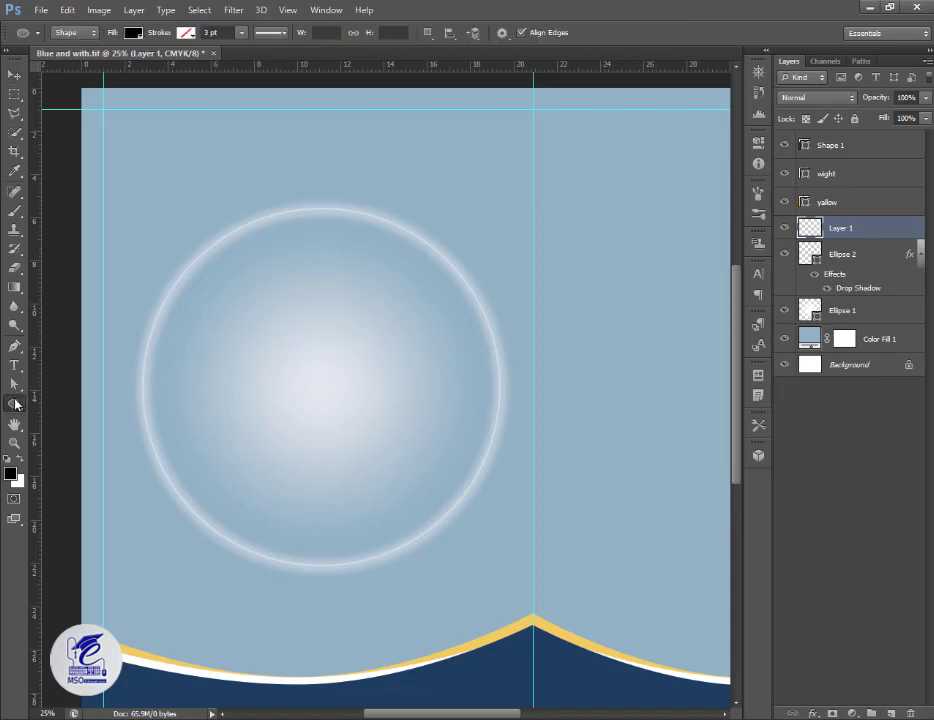
drag(225, 285, 455, 557)
scroll(379, 433, up, 3)
scroll(379, 433, up, 3)
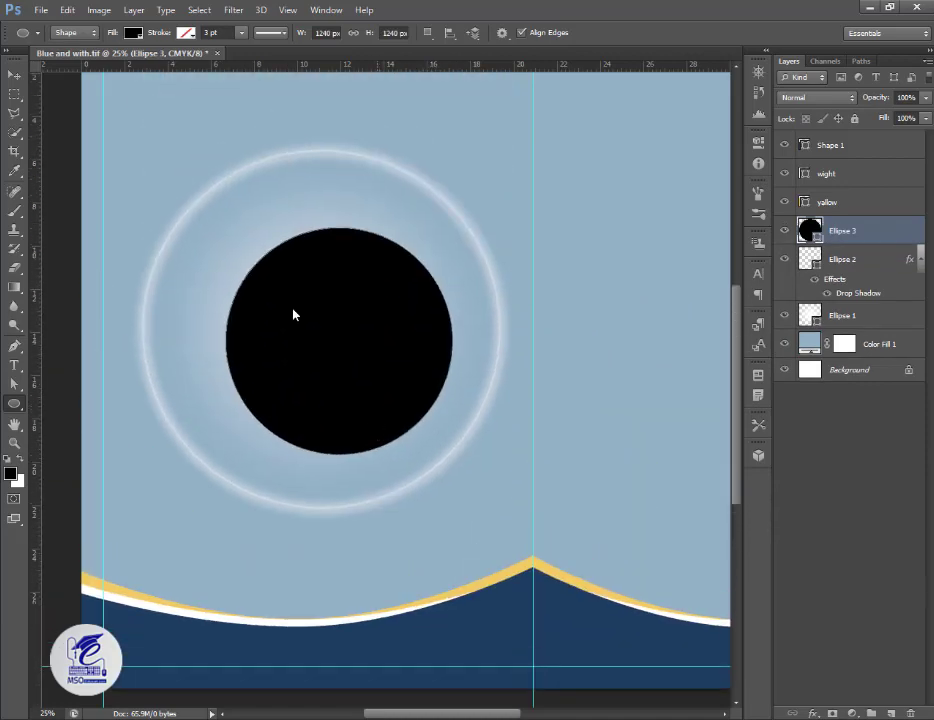
Center the black circle inside the glowing ring and enlarge it to about 1500 px across.
key(v)
drag(290, 327, 261, 292)
key(ctrl+t)
drag(427, 443, 468, 490)
drag(386, 411, 373, 408)
key(Return)
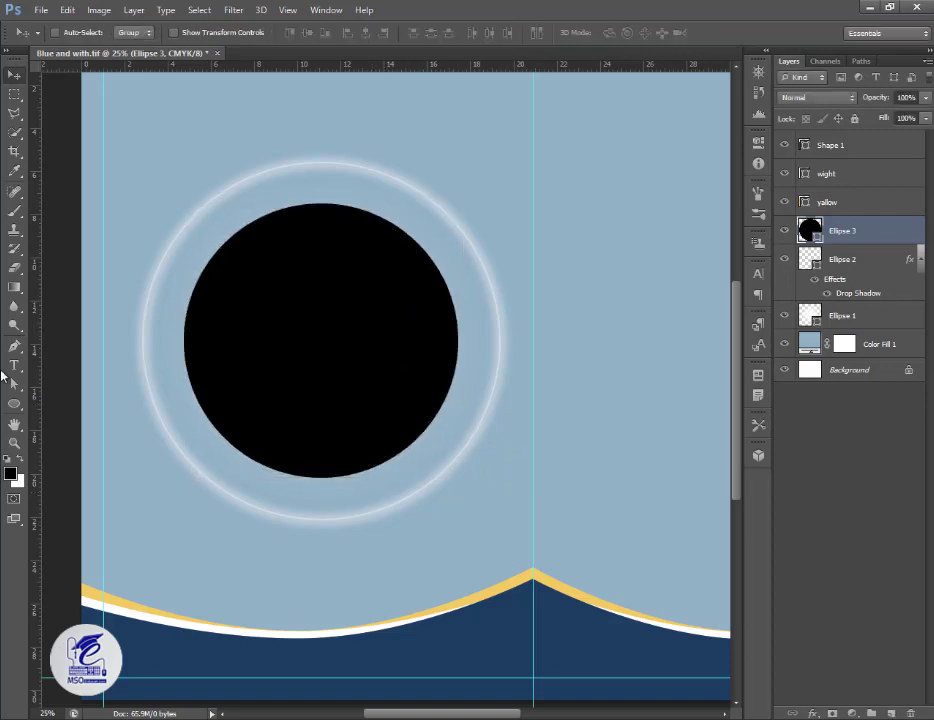
Try a radial gradient fill with white color stops on Ellipse 3.
click(14, 404)
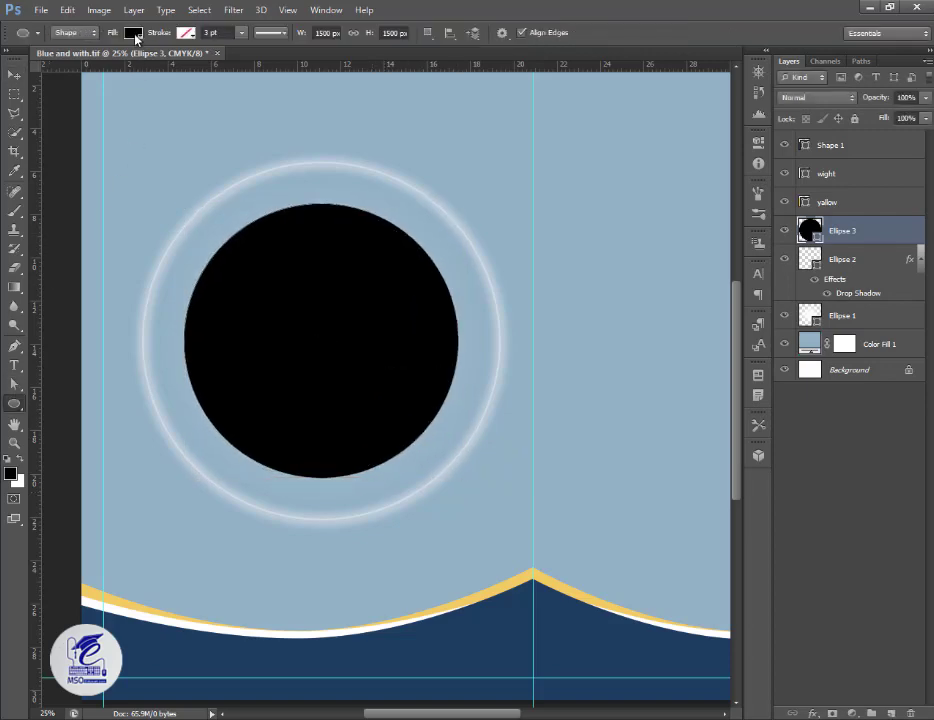
click(133, 34)
click(128, 61)
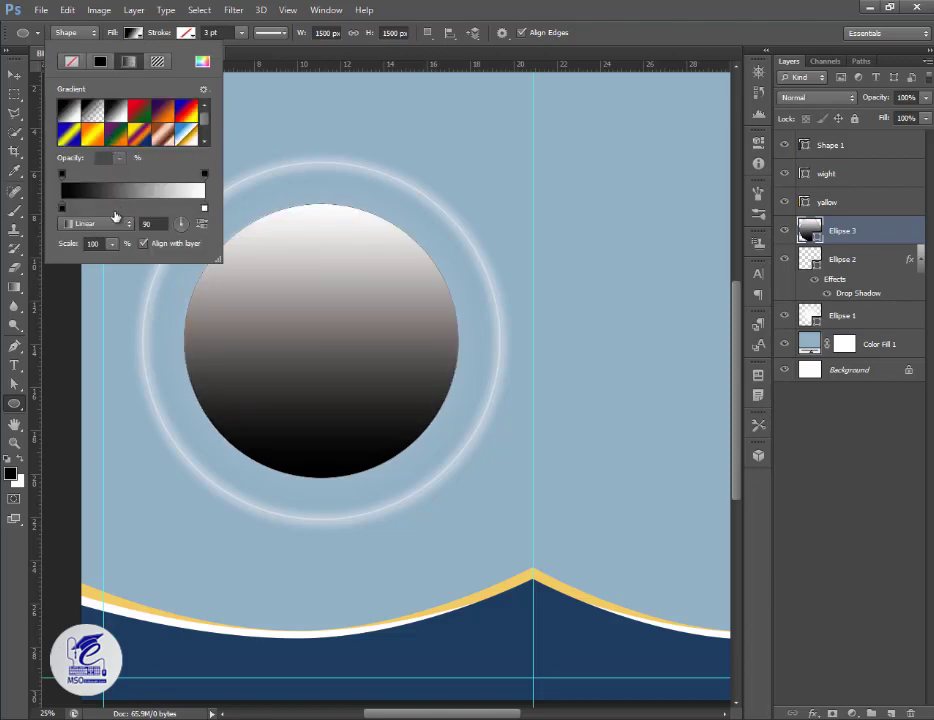
double_click(62, 207)
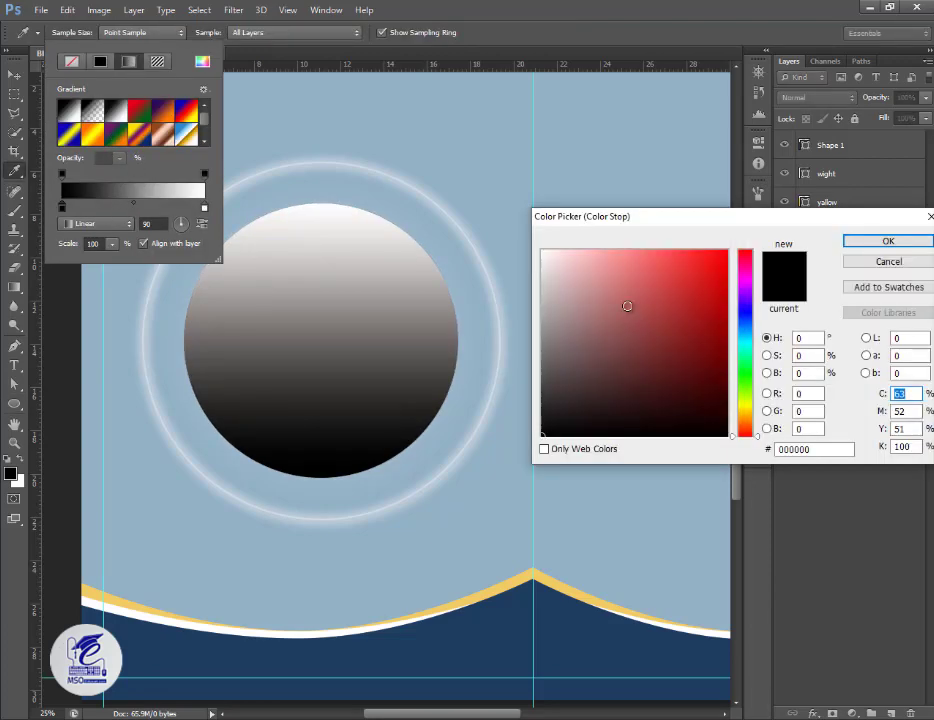
drag(625, 306, 542, 252)
click(885, 242)
click(95, 224)
click(80, 251)
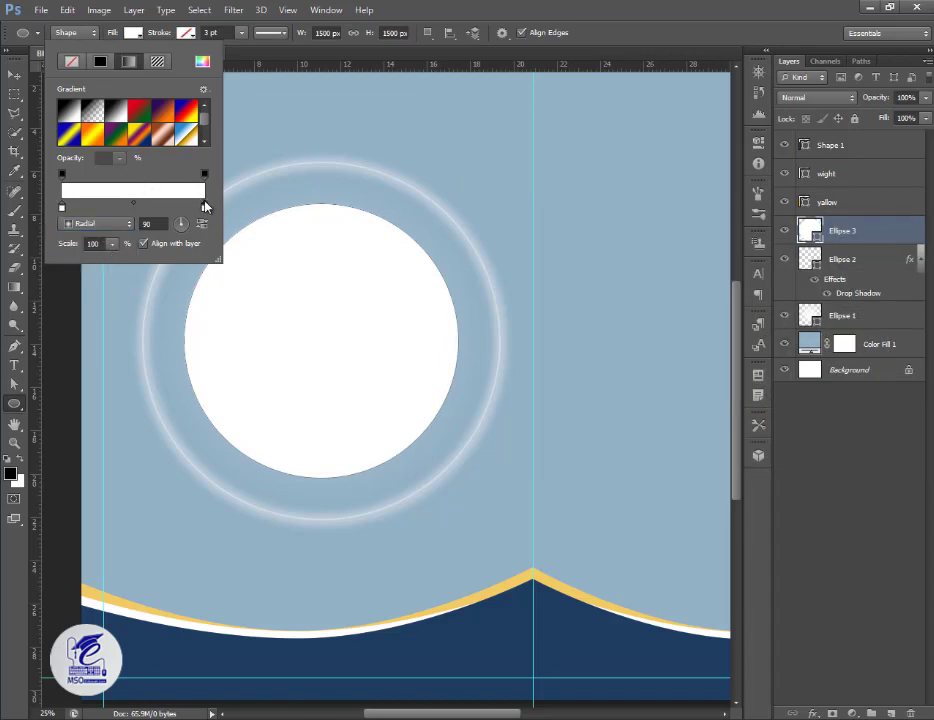
Remove the fill from Ellipse 3 and give it a solid white stroke of 1 pt.
click(185, 32)
click(117, 103)
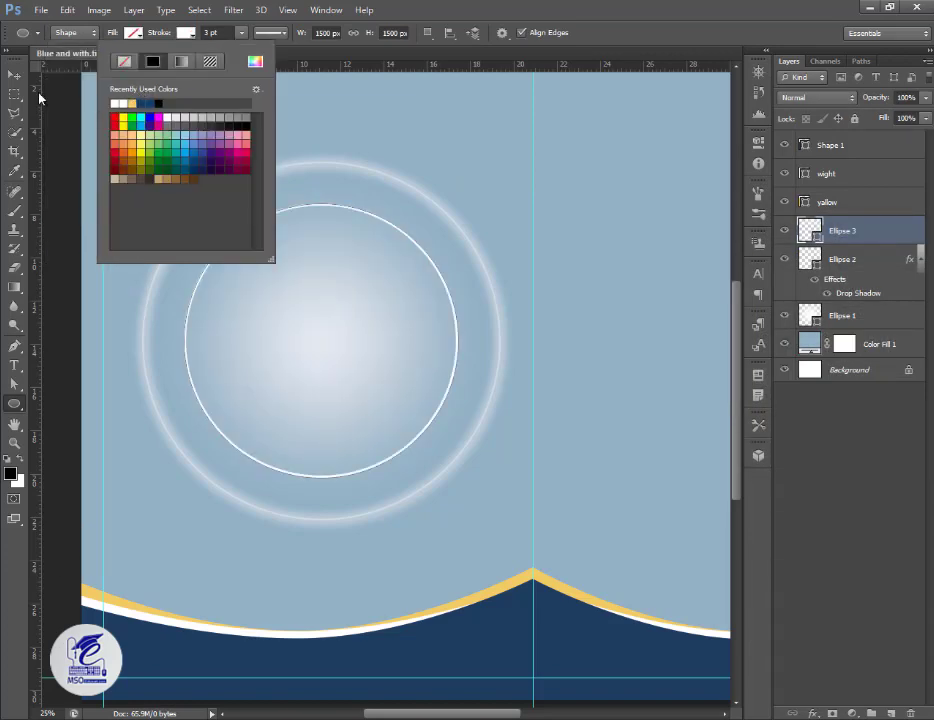
click(217, 32)
click(216, 32)
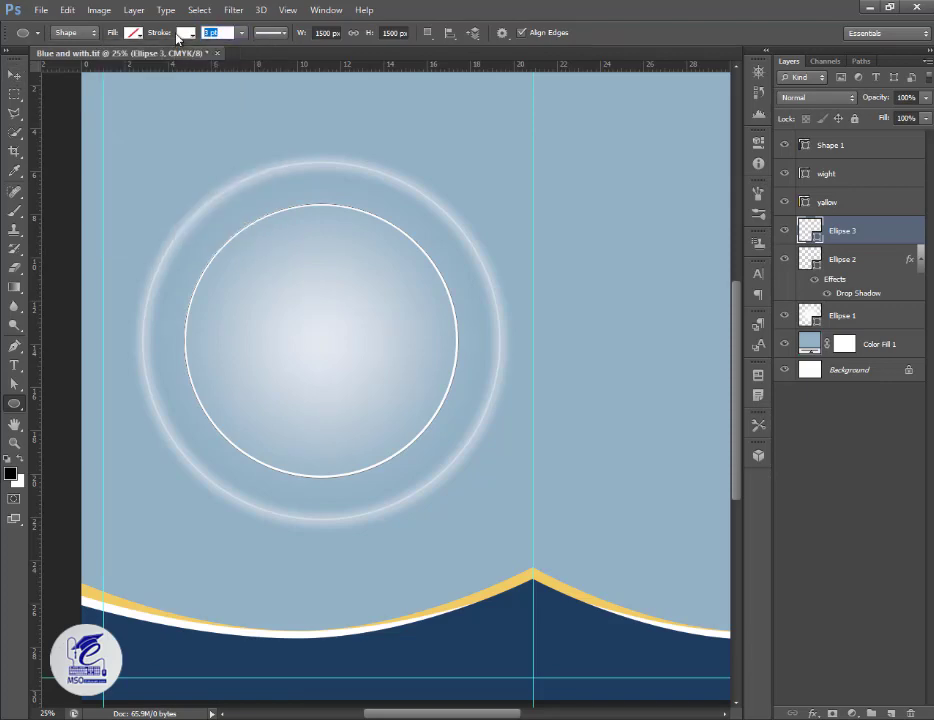
text(1)
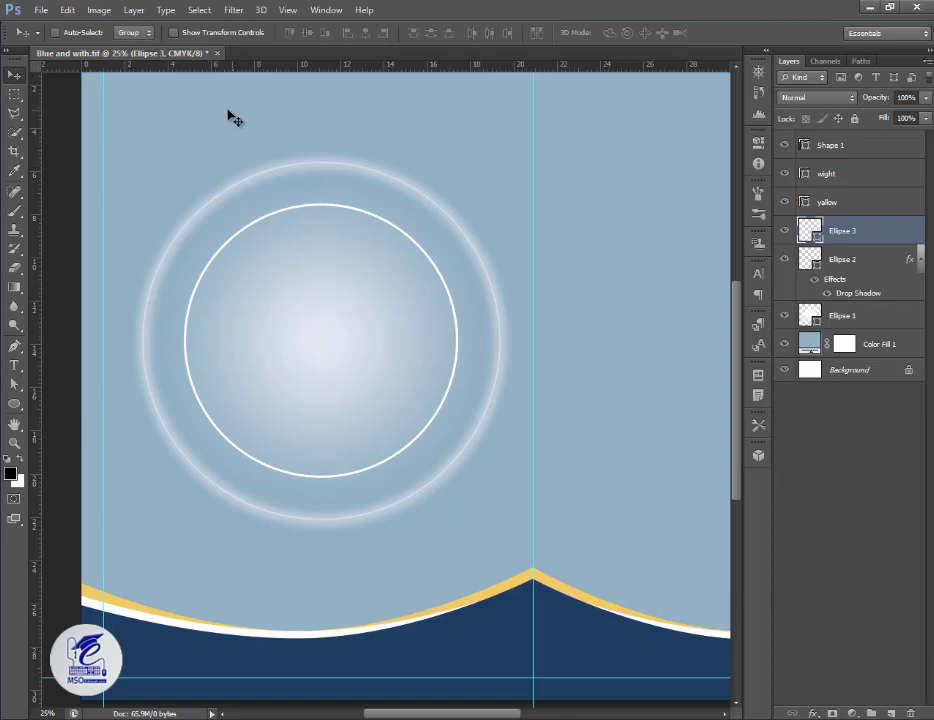
click(14, 403)
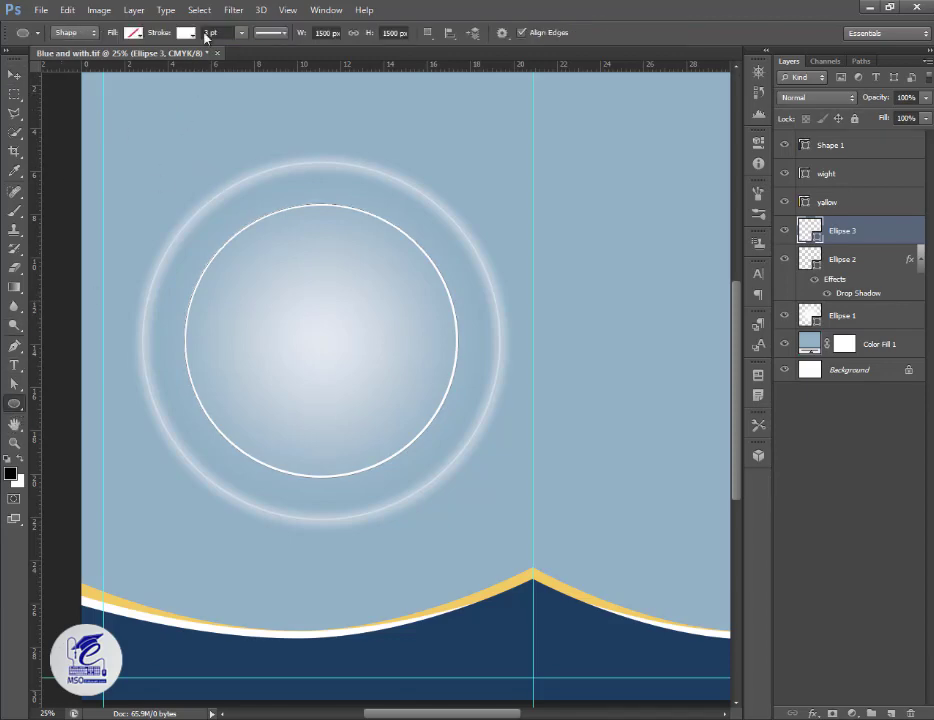
click(227, 32)
text(1)
key(Return)
click(14, 74)
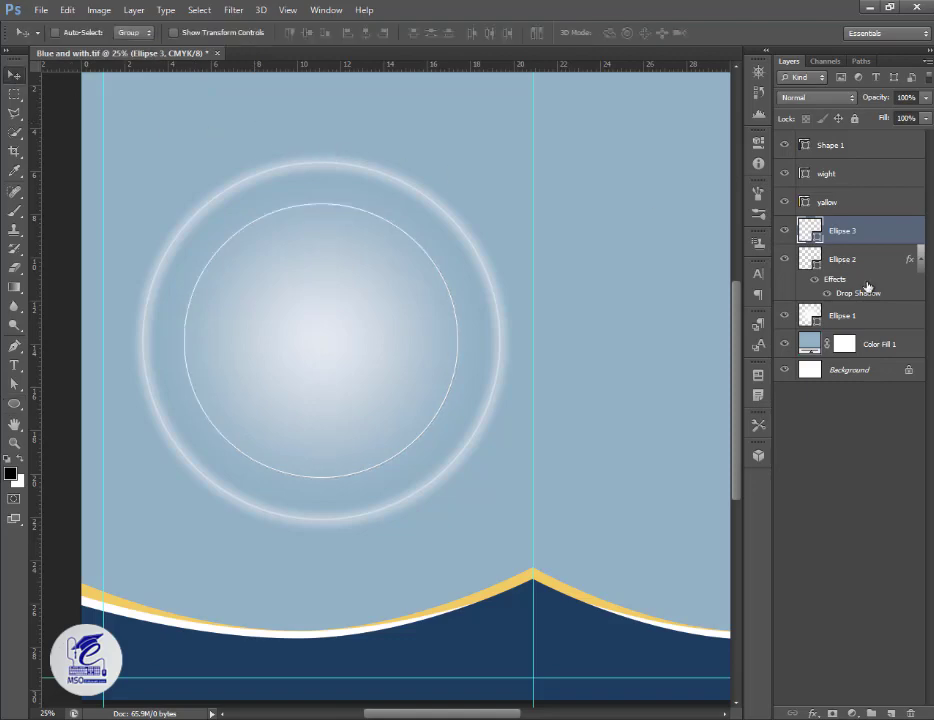
Add a white drop shadow to the Ellipse 3 layer with the Lighten blend mode.
click(813, 713)
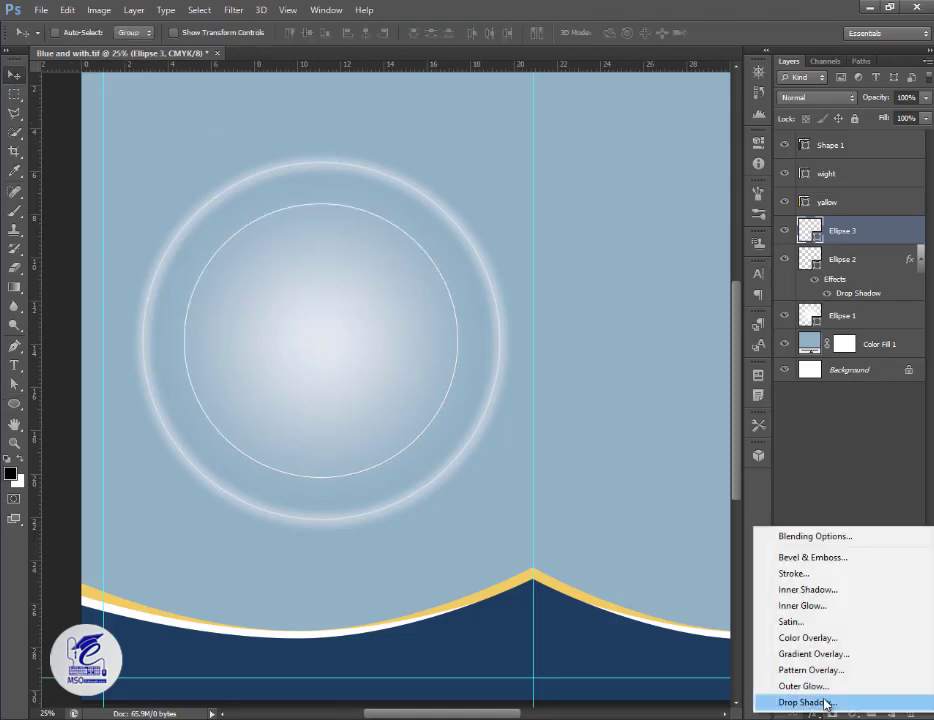
click(828, 701)
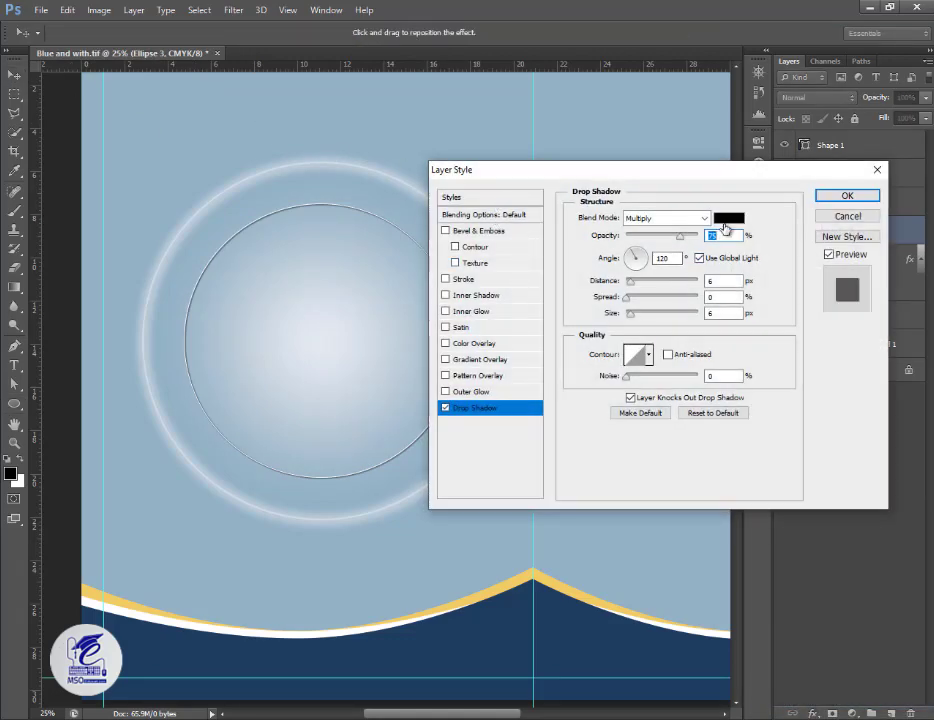
click(728, 218)
click(542, 251)
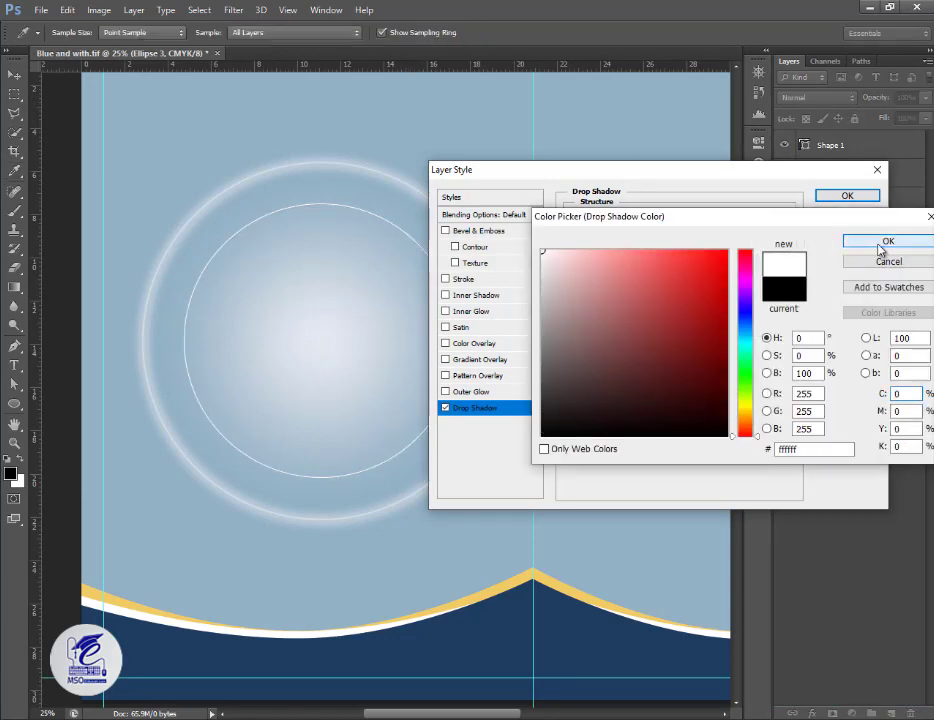
click(881, 245)
click(700, 218)
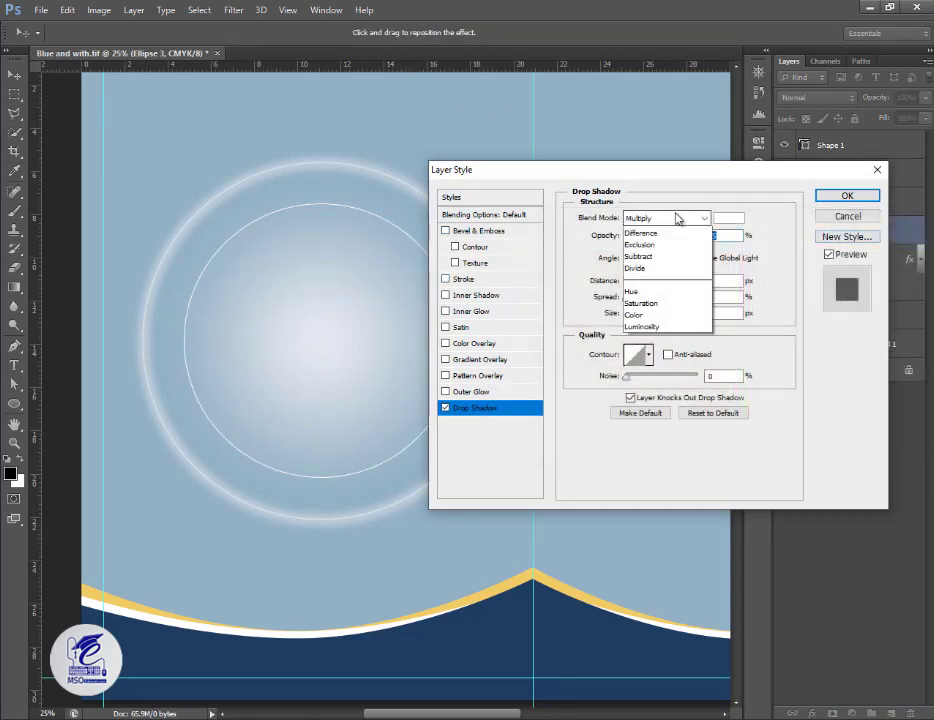
click(660, 340)
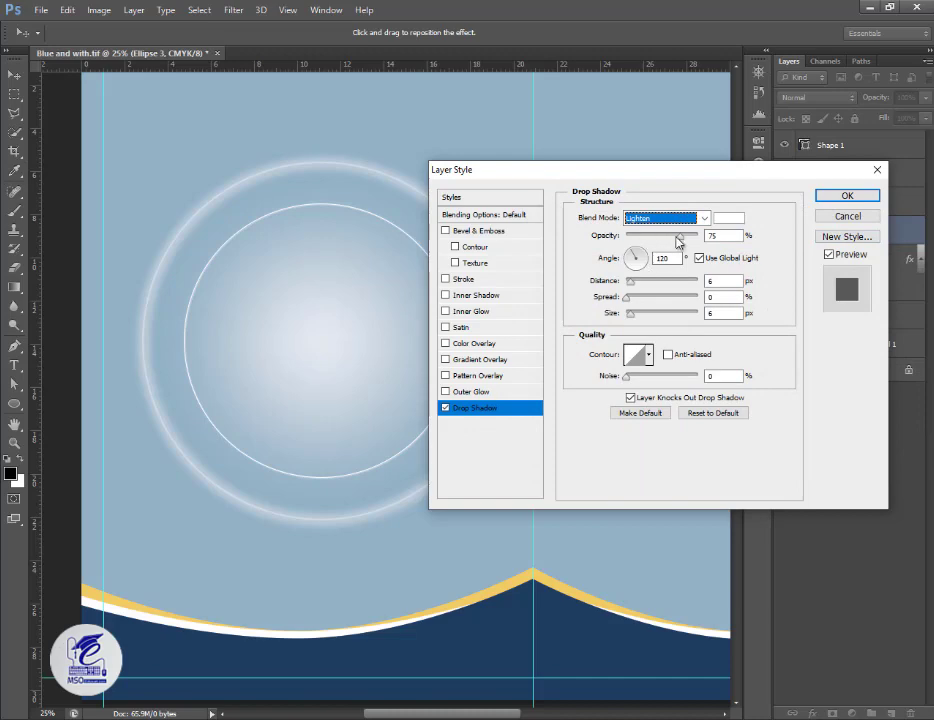
Increase Ellipse 3's drop shadow spread to 30% and its size to 125 px.
drag(631, 315, 650, 304)
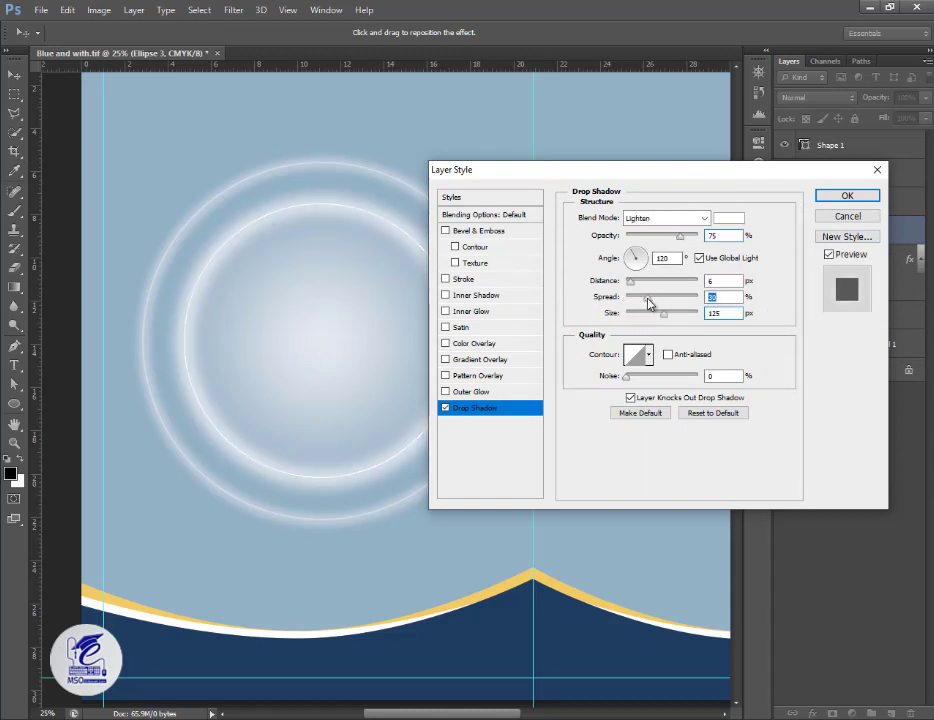
click(665, 218)
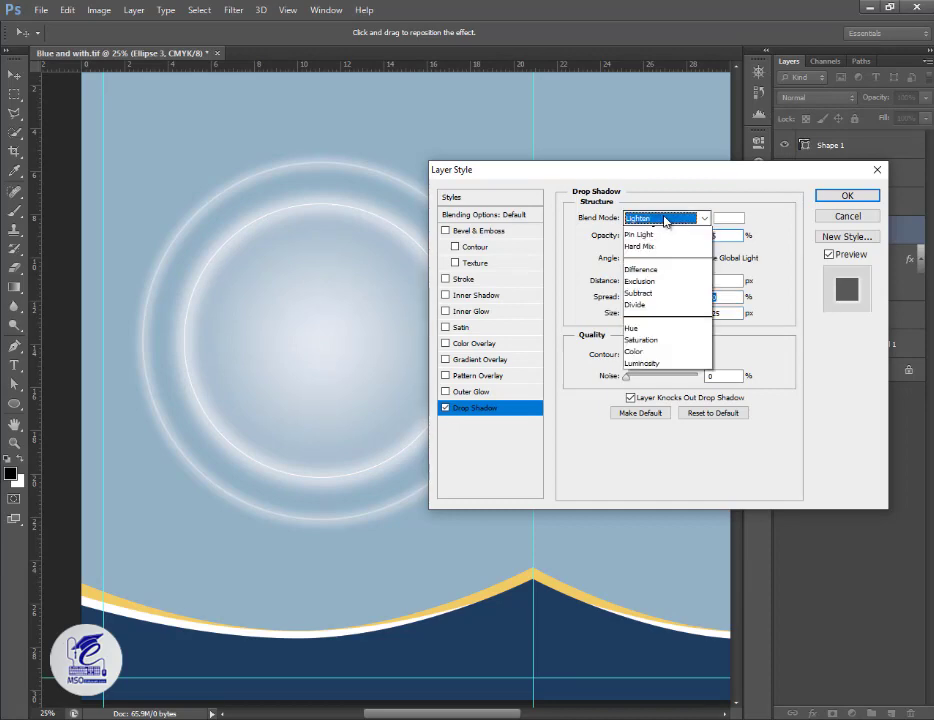
click(665, 218)
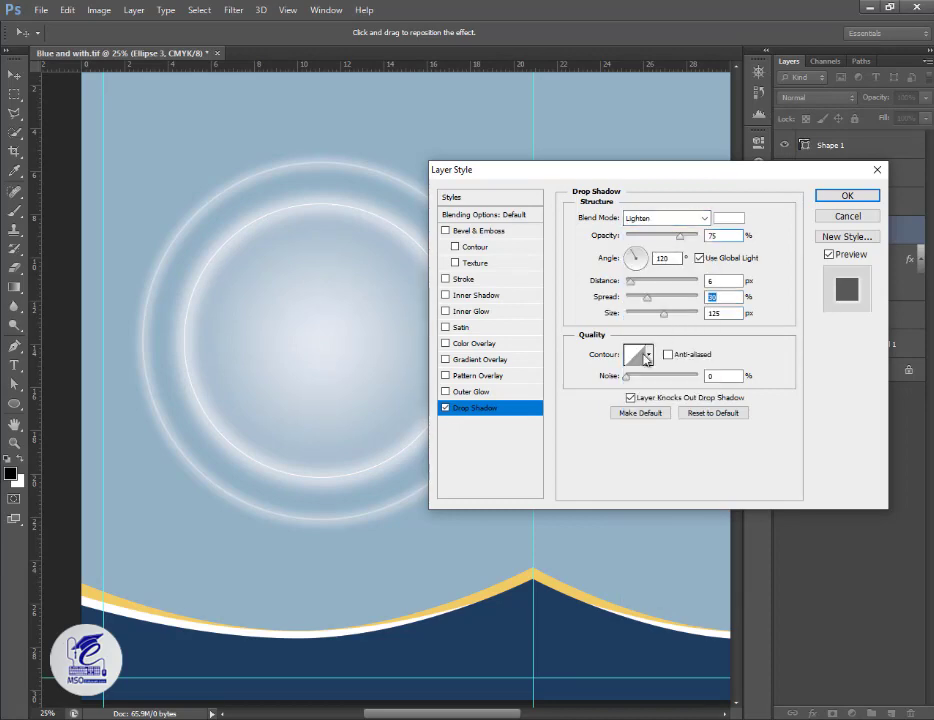
Set the contour of Ellipse 3's drop shadow to the Ring preset.
click(637, 354)
drag(423, 145, 679, 139)
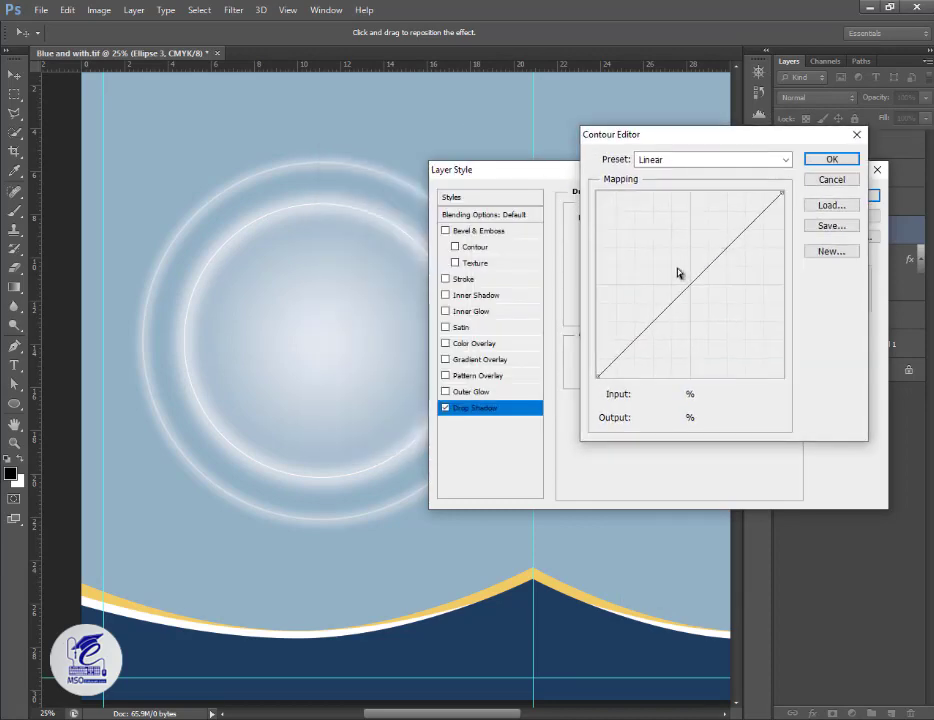
drag(692, 288, 673, 252)
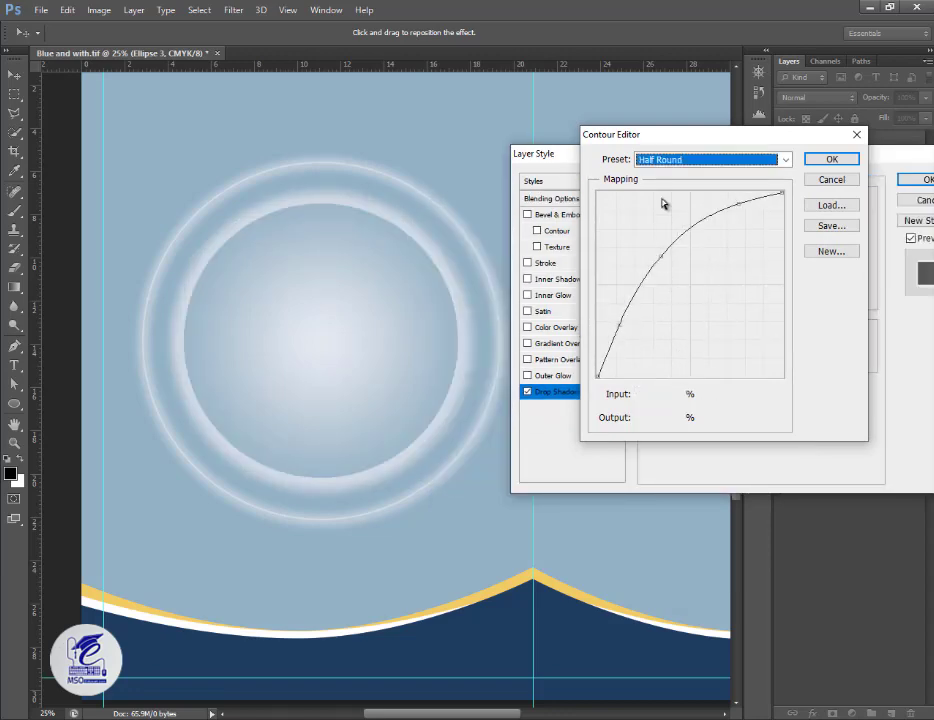
click(668, 159)
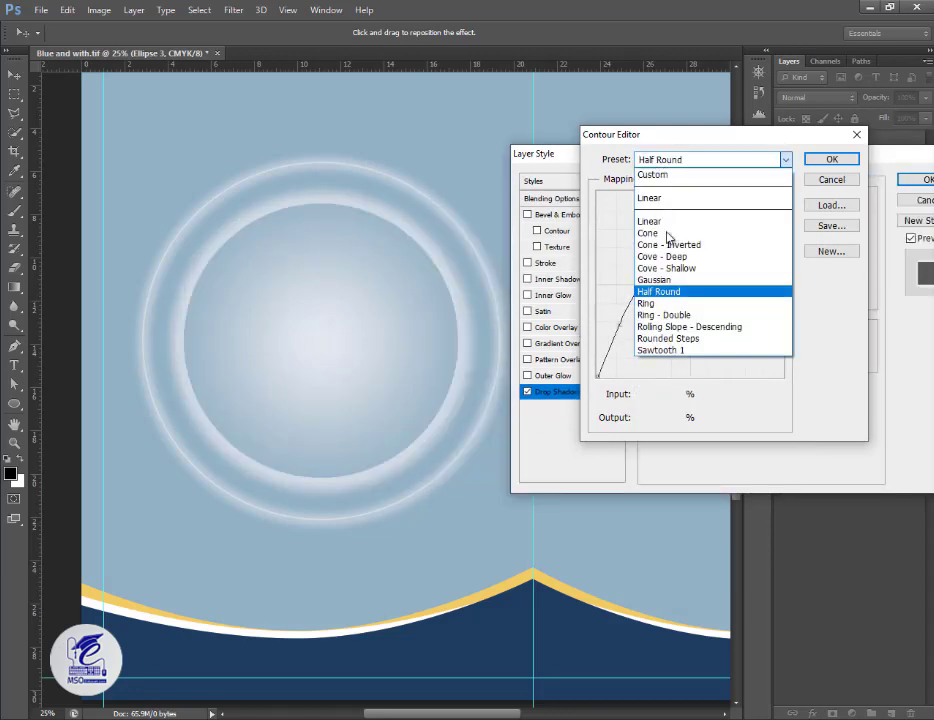
click(647, 303)
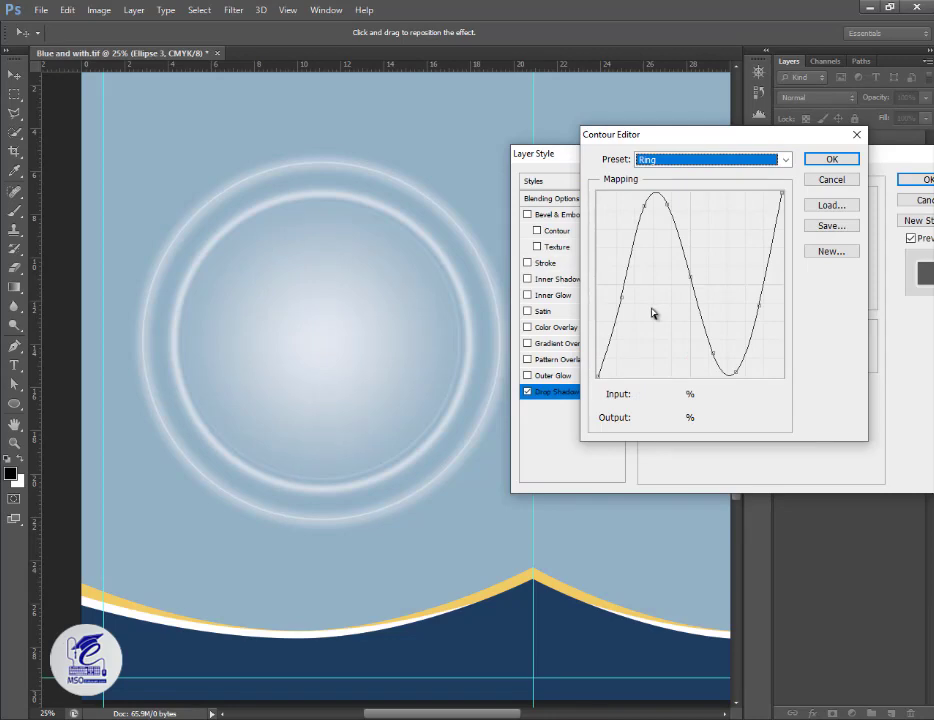
click(822, 164)
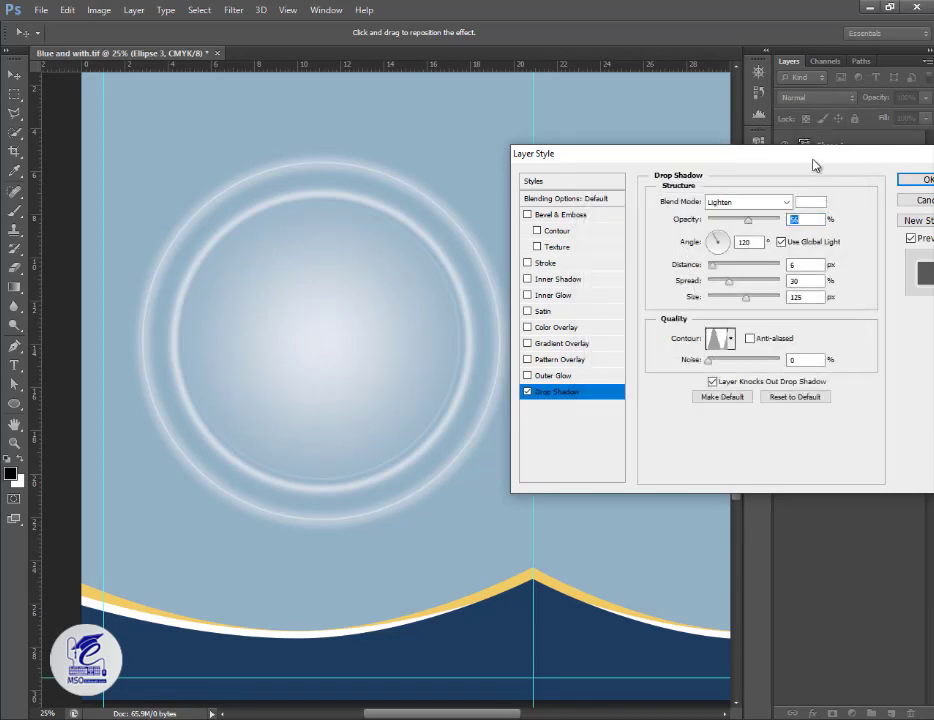
Reduce the opacity of Ellipse 3's drop shadow to 28% and apply the layer style.
drag(815, 165, 785, 165)
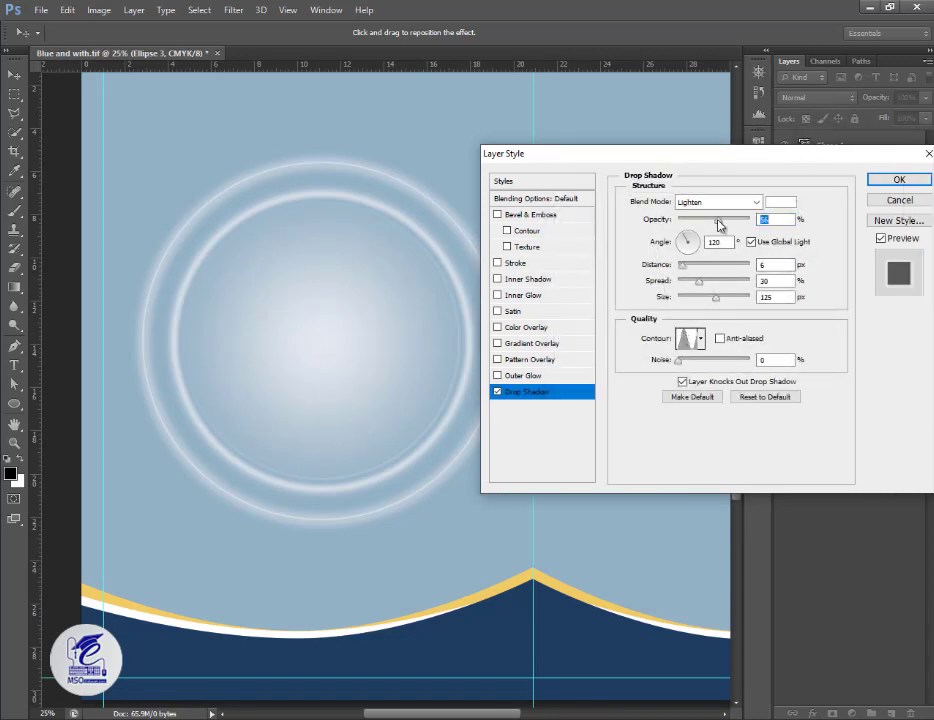
drag(719, 225, 700, 224)
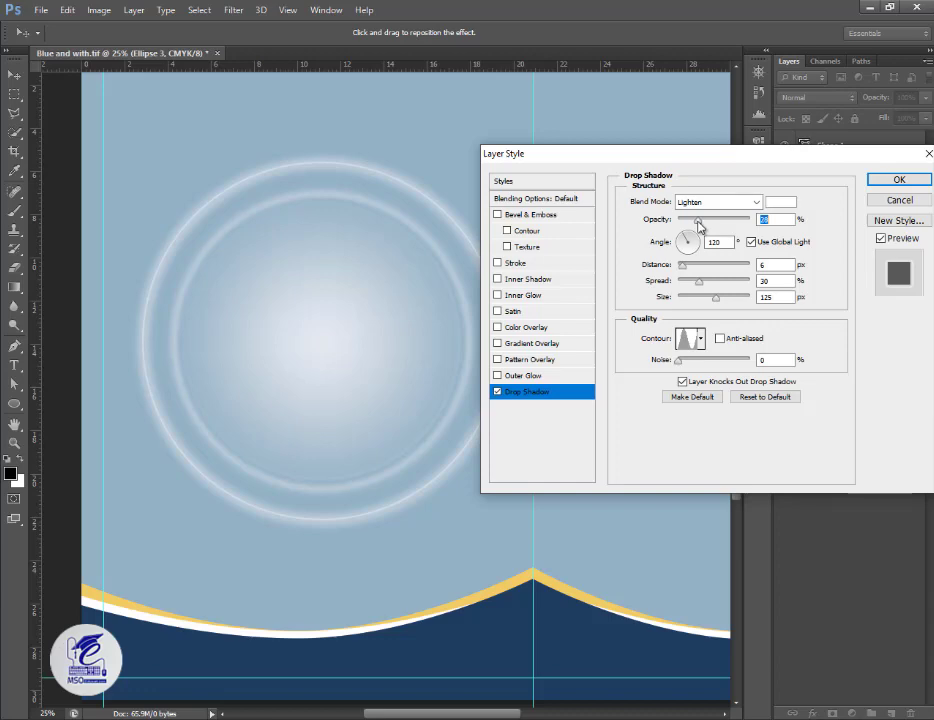
click(895, 179)
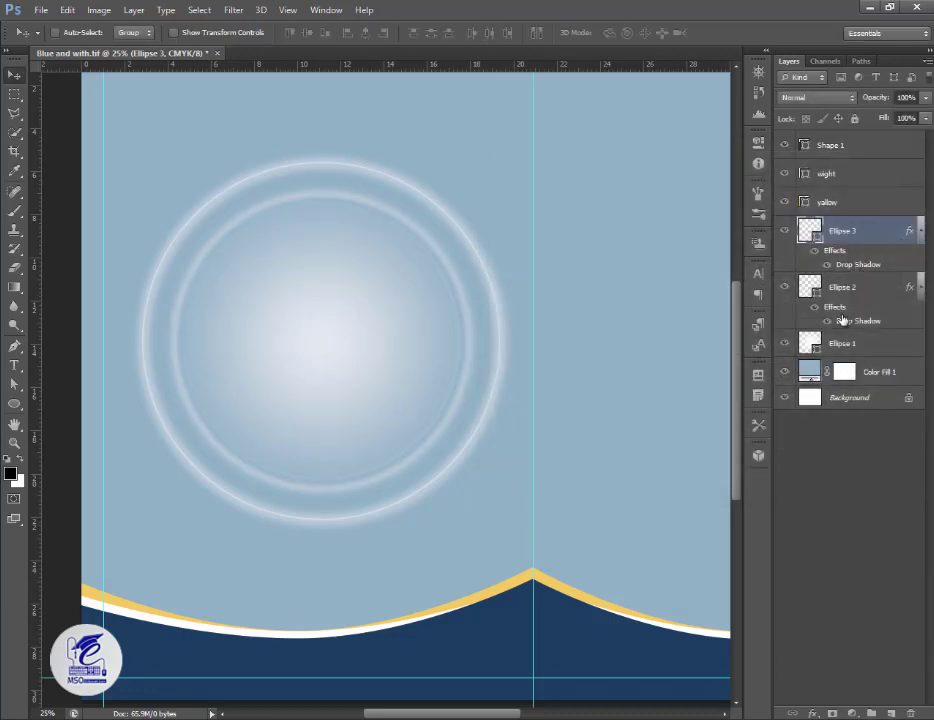
Stretch Ellipse 1, Ellipse 2 and Ellipse 3 together vertically into ovals, with the outer ring about 1960 by 2180 px.
shift+click(848, 344)
key(ctrl+t)
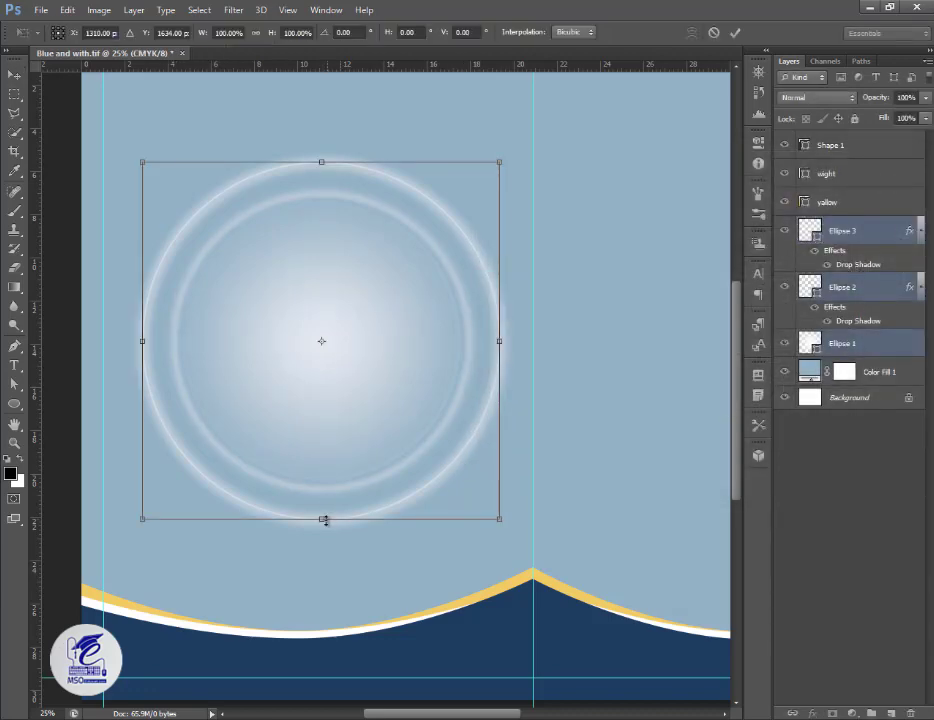
drag(325, 520, 323, 546)
drag(321, 162, 321, 146)
key(Return)
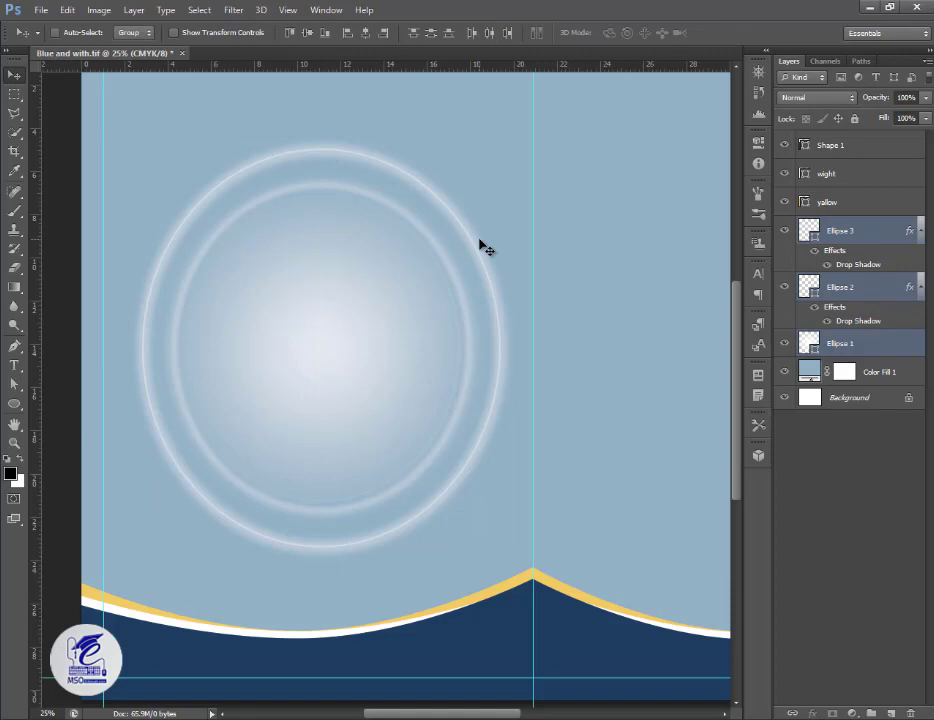
Check the ellipse layers by toggling their visibility, and set the Ellipse 2 layer to 48% opacity and 90% fill.
click(835, 230)
click(786, 344)
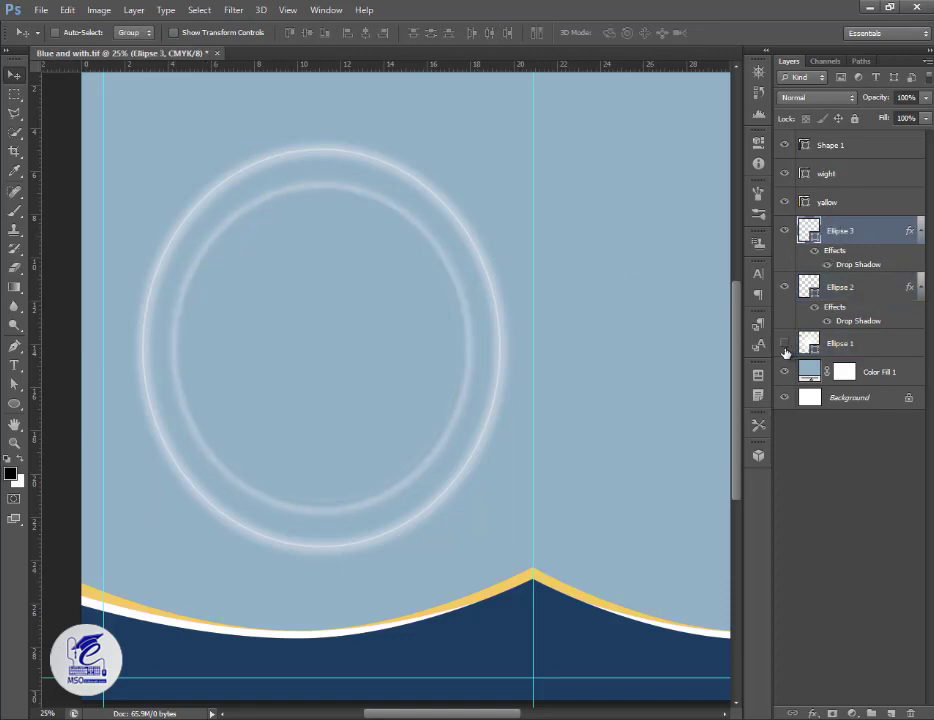
click(786, 344)
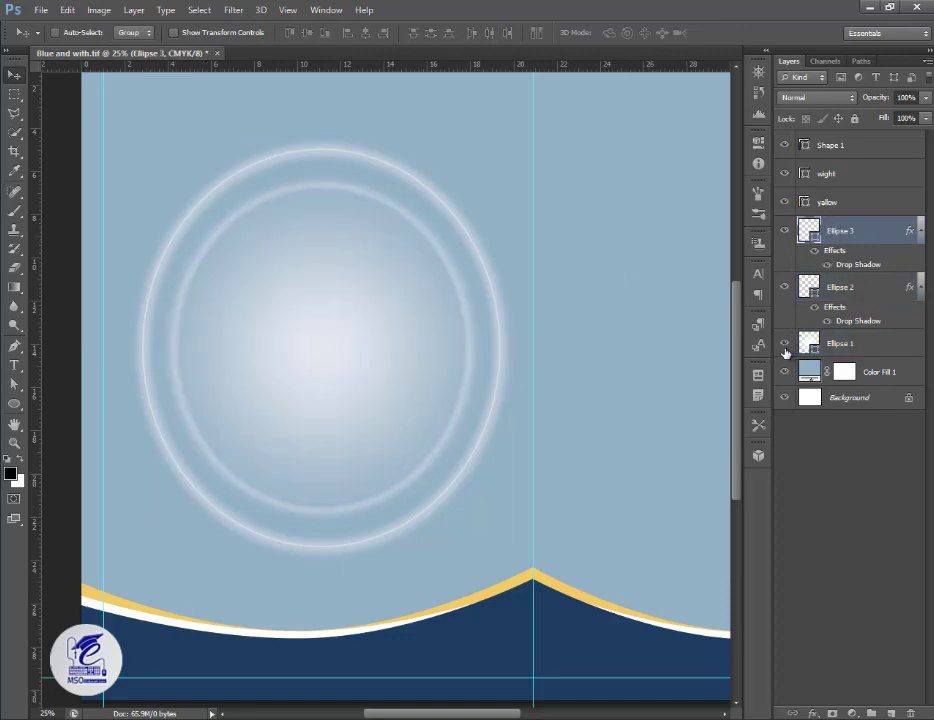
click(785, 289)
click(785, 289)
click(845, 287)
drag(928, 102, 920, 136)
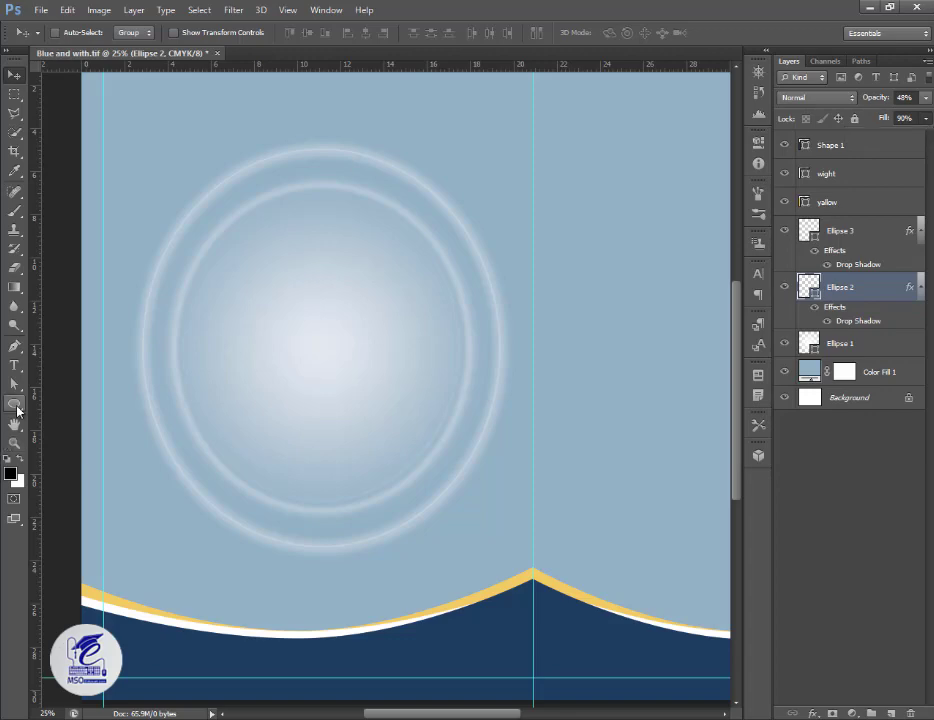
Set the stroke width of Ellipse 2 to 4 pt.
click(14, 403)
text(4)
key(Return)
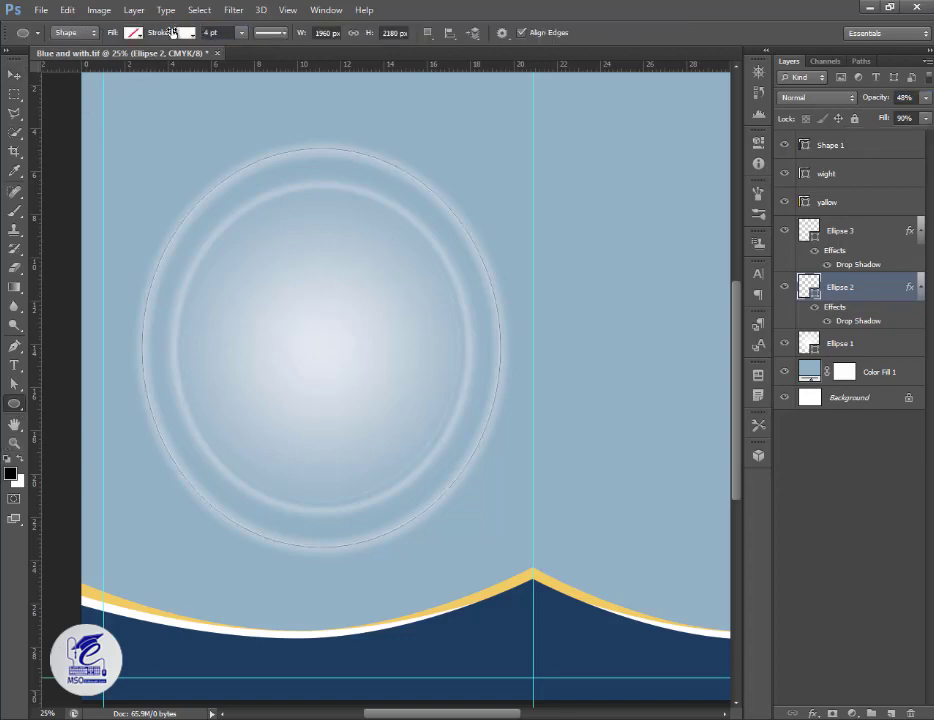
key(v)
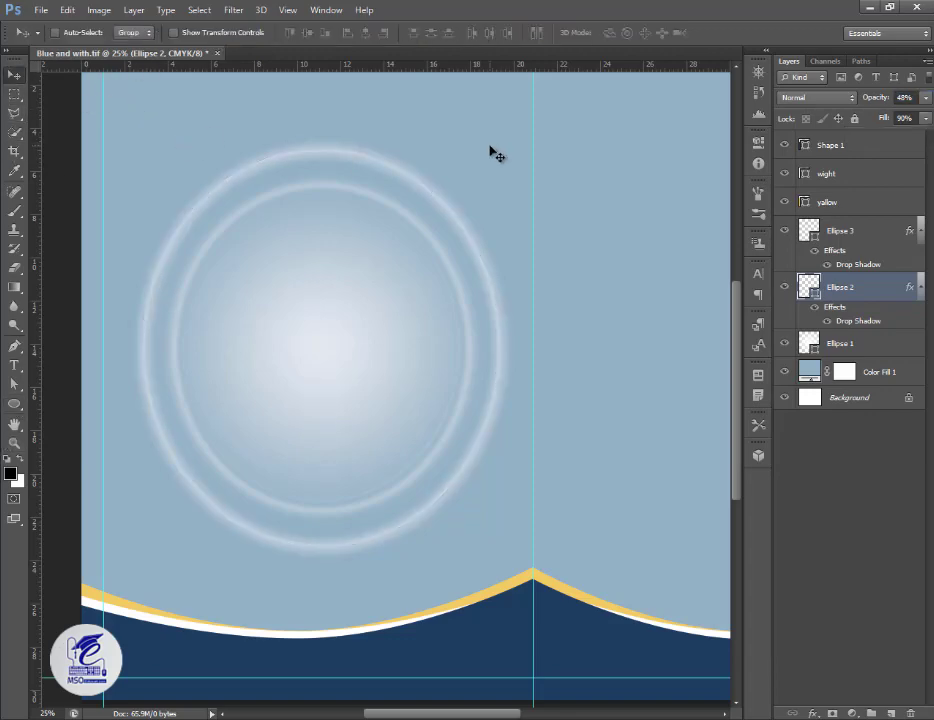
Draw a rounded rectangle of about 692 by 216 px with a 200 px corner radius across the canvas's upper-left edge.
drag(625, 318, 388, 334)
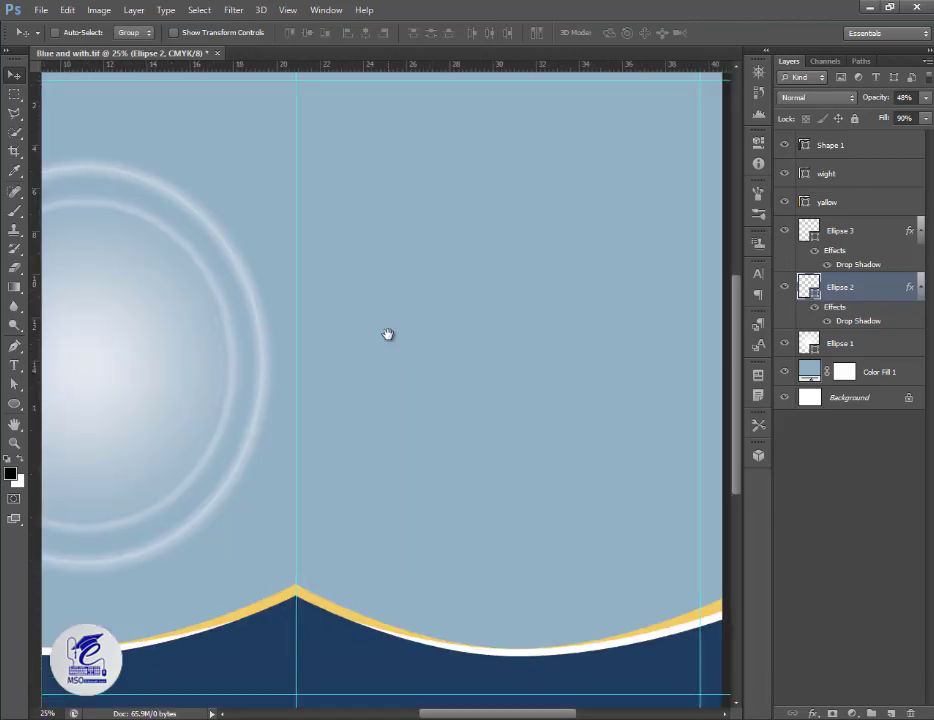
drag(93, 298, 300, 319)
click(13, 406)
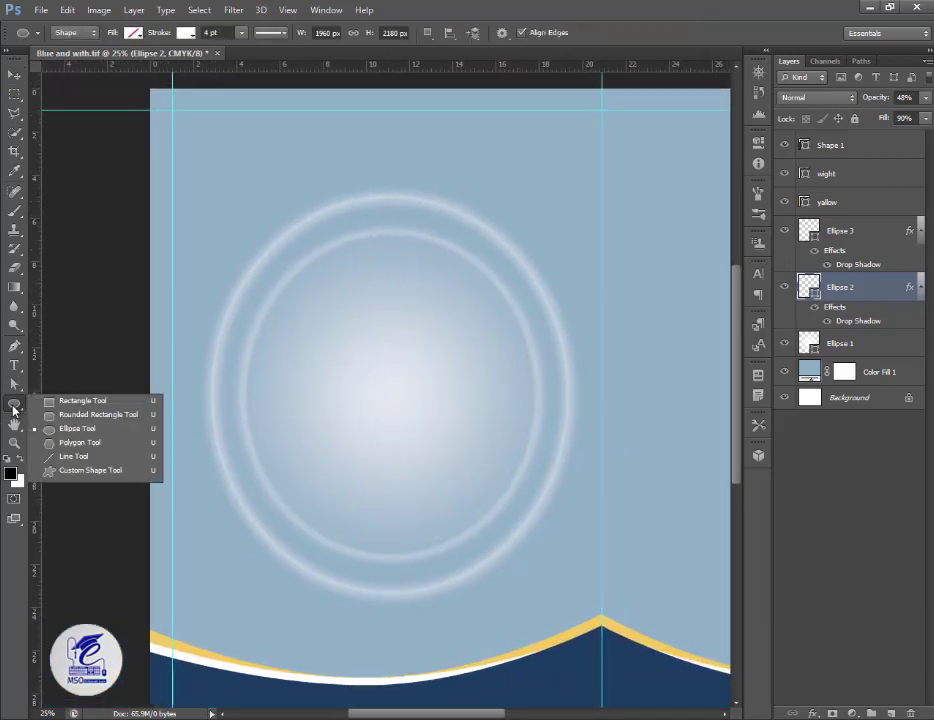
click(62, 415)
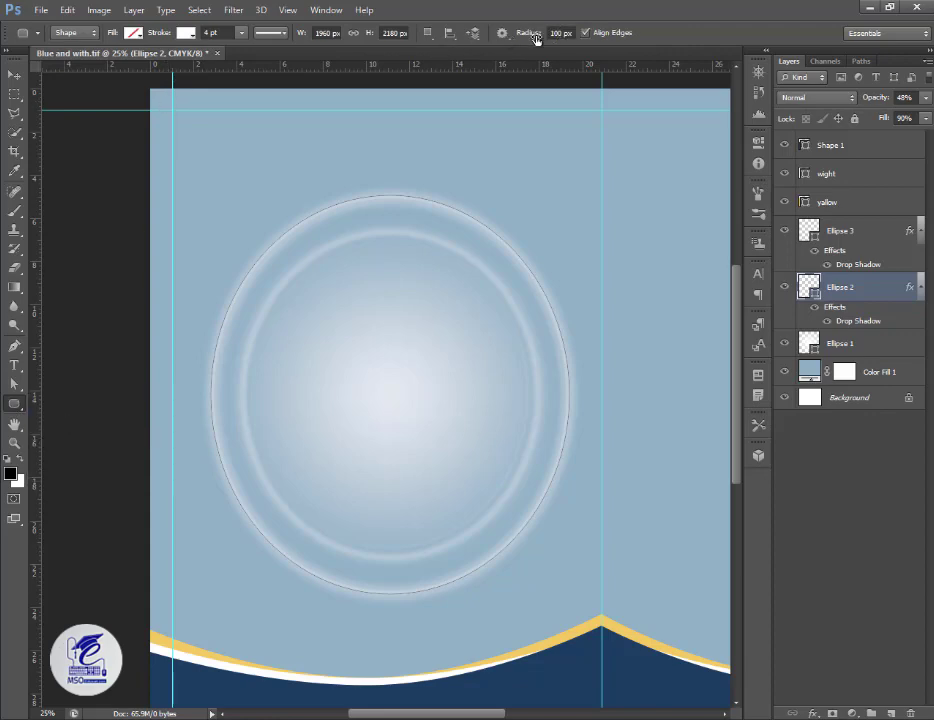
click(559, 33)
text(200)
key(Return)
mouse_move(143, 147)
mouse_down()
mouse_move(246, 194)
mouse_move(267, 185)
mouse_up()
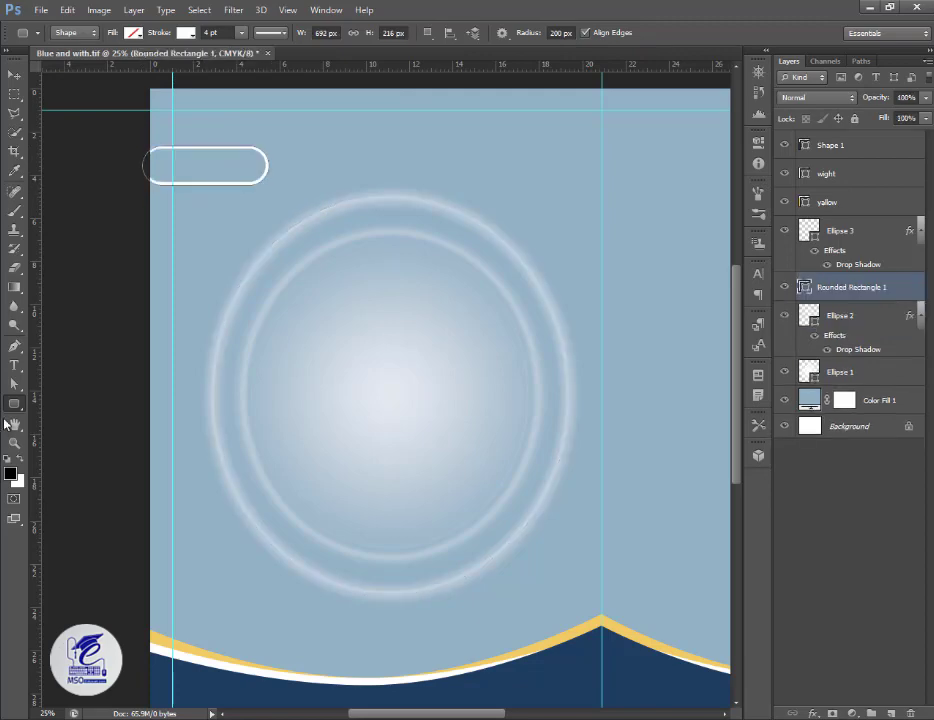
Give the rounded rectangle the band's dark blue fill and remove its stroke.
click(133, 32)
click(96, 101)
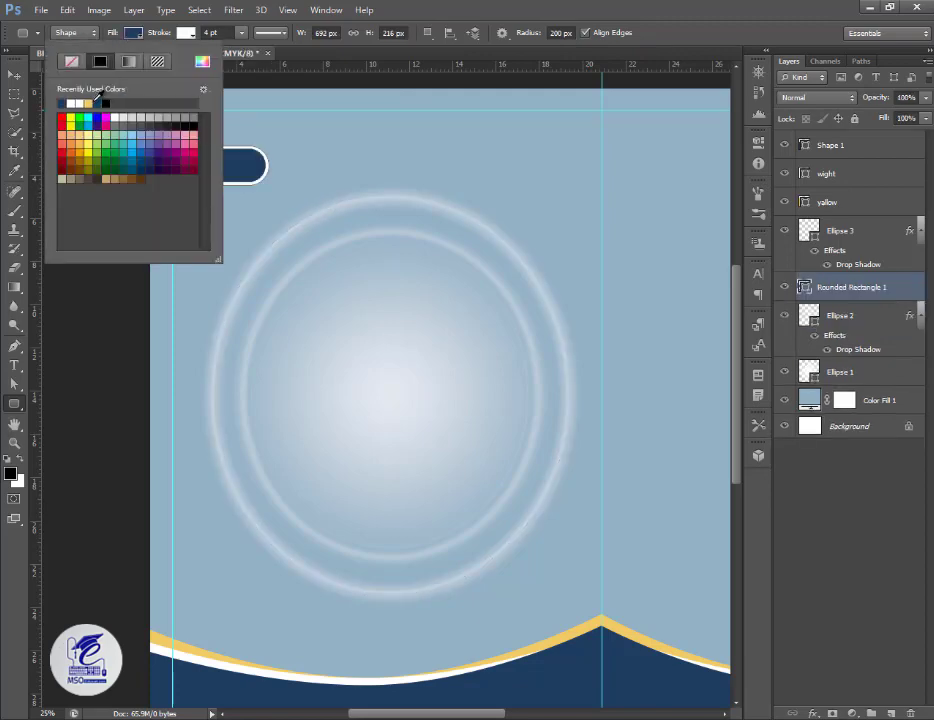
click(185, 33)
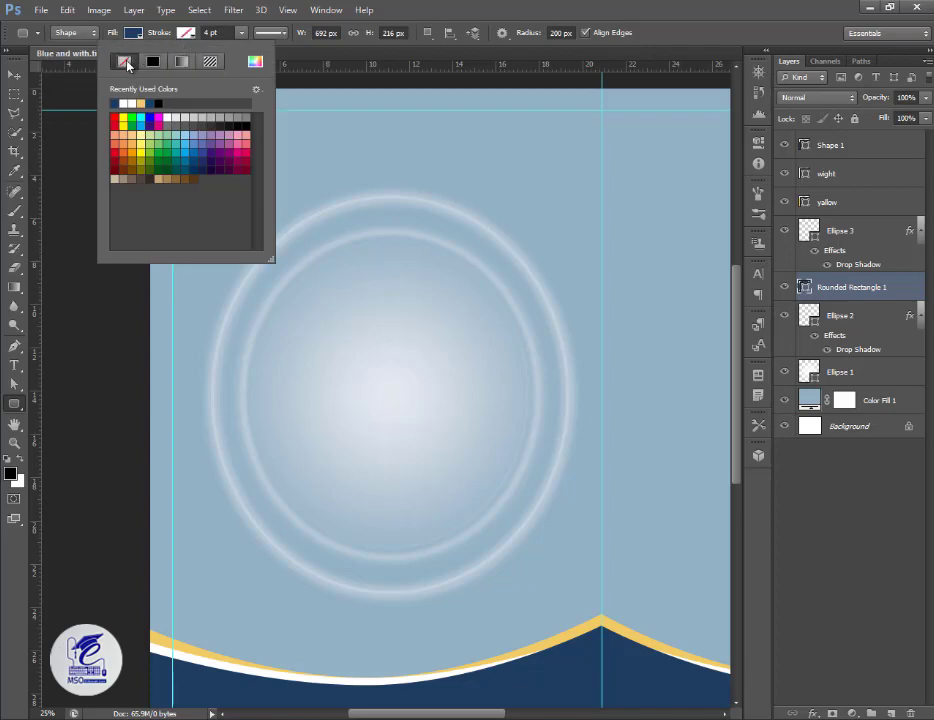
Move the rounded rectangle further past the canvas's left edge and scale it to about 6.48 by 2.02 cm.
key(v)
drag(182, 171, 168, 171)
key(ctrl+t)
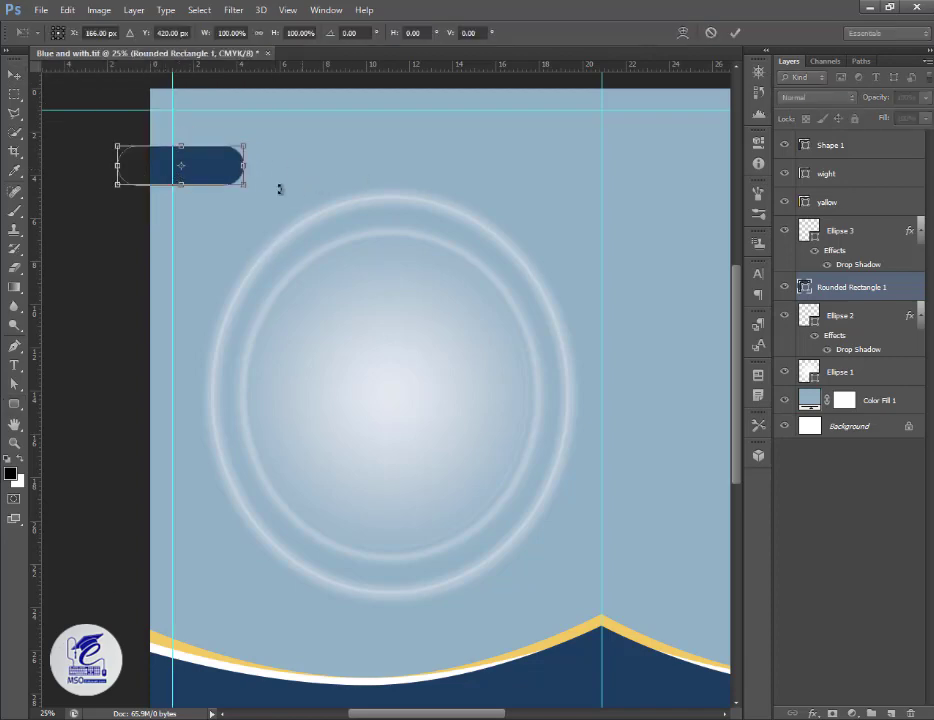
drag(243, 184, 259, 200)
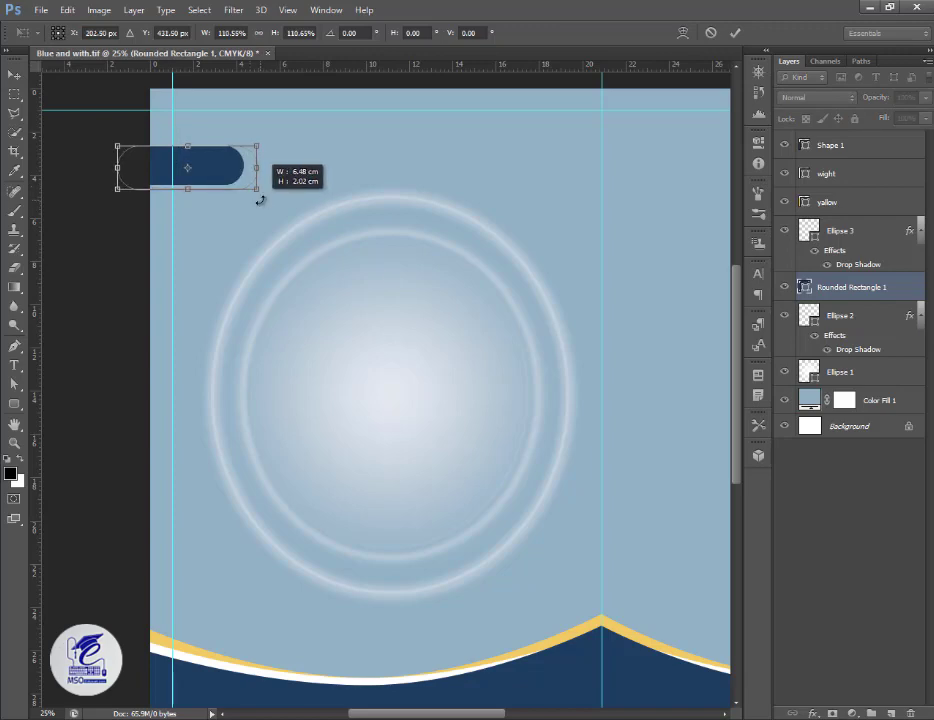
key(Return)
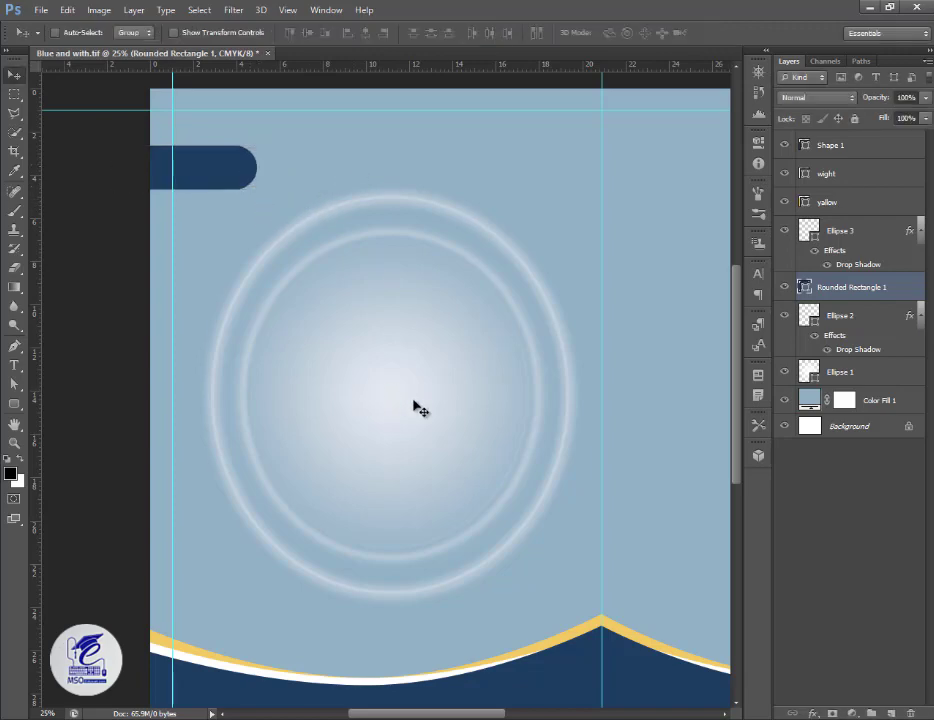
Add a gradient fill layer above Color Fill 1 and open its gradient for editing.
key(ctrl+minus)
click(878, 400)
click(853, 713)
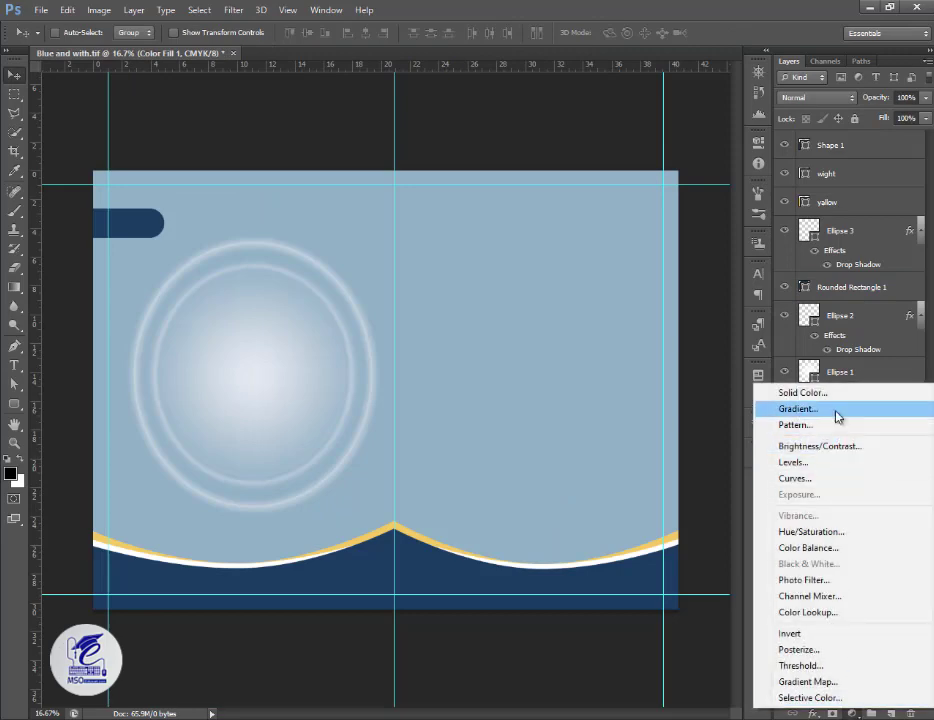
click(836, 412)
drag(400, 192, 477, 150)
click(513, 178)
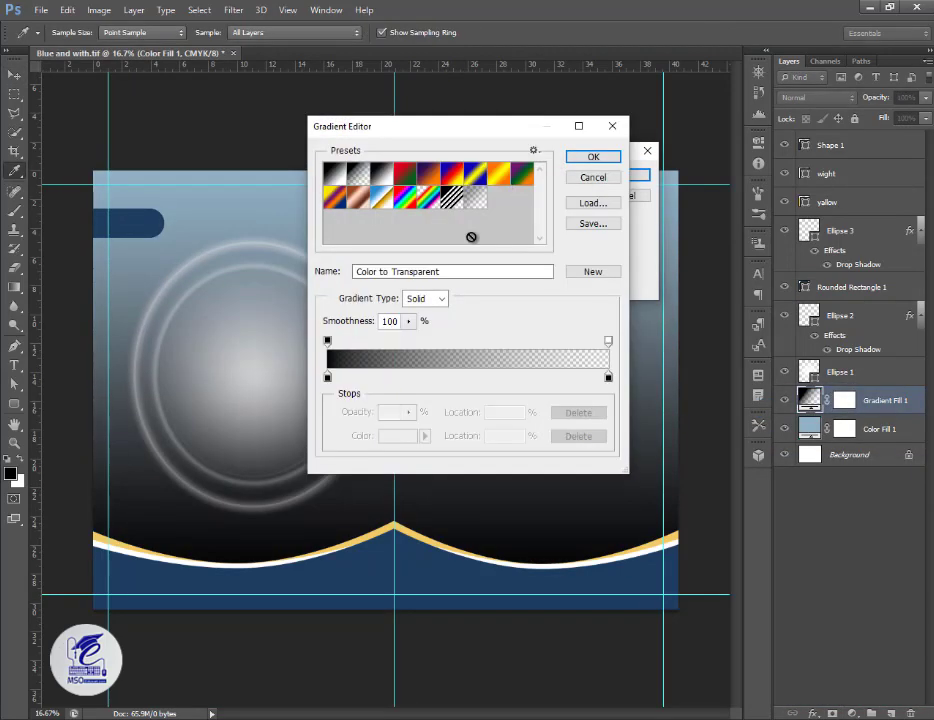
Try teal #0d837f as the starting color of the color-to-transparent gradient.
double_click(327, 377)
drag(733, 397, 733, 343)
click(694, 338)
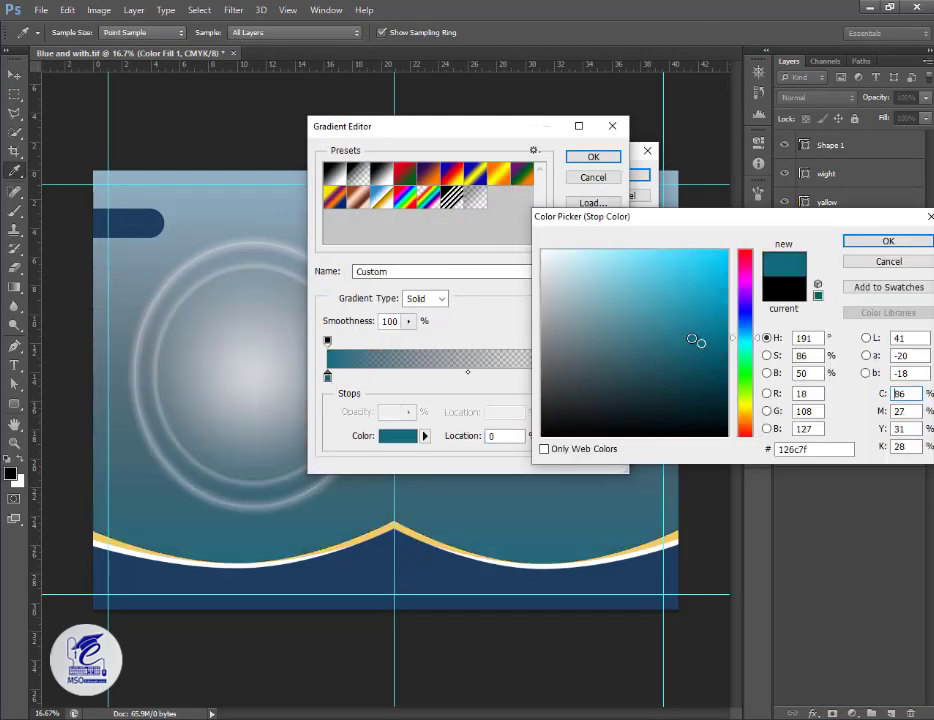
click(706, 342)
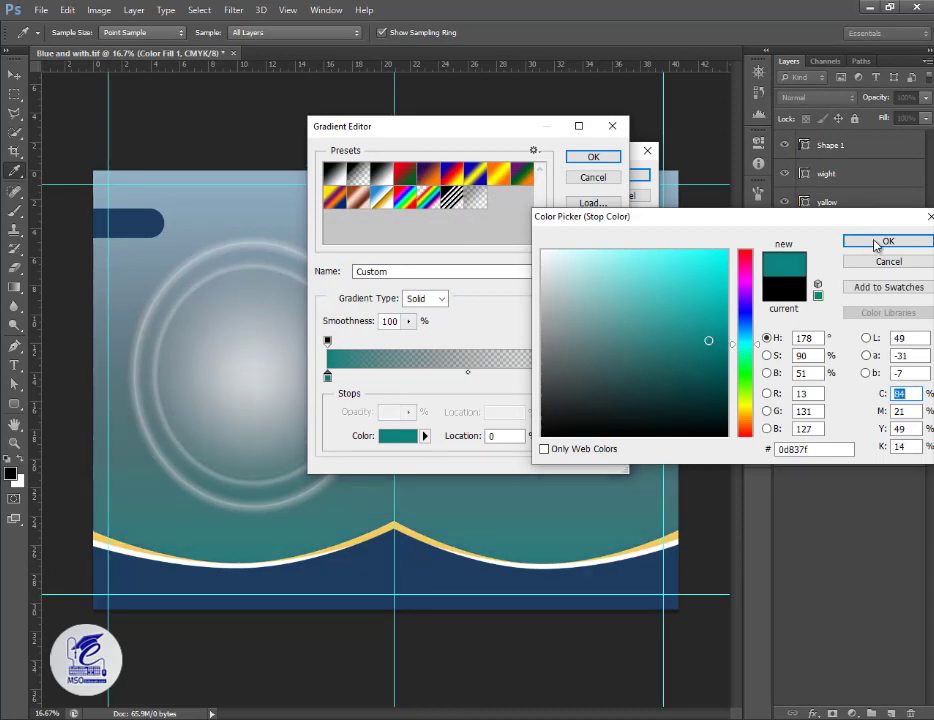
click(858, 241)
Switch to the Black, White gradient preset and recolor its black stop to dark teal #0e6c6f.
click(381, 173)
double_click(327, 377)
click(747, 350)
click(747, 343)
click(697, 347)
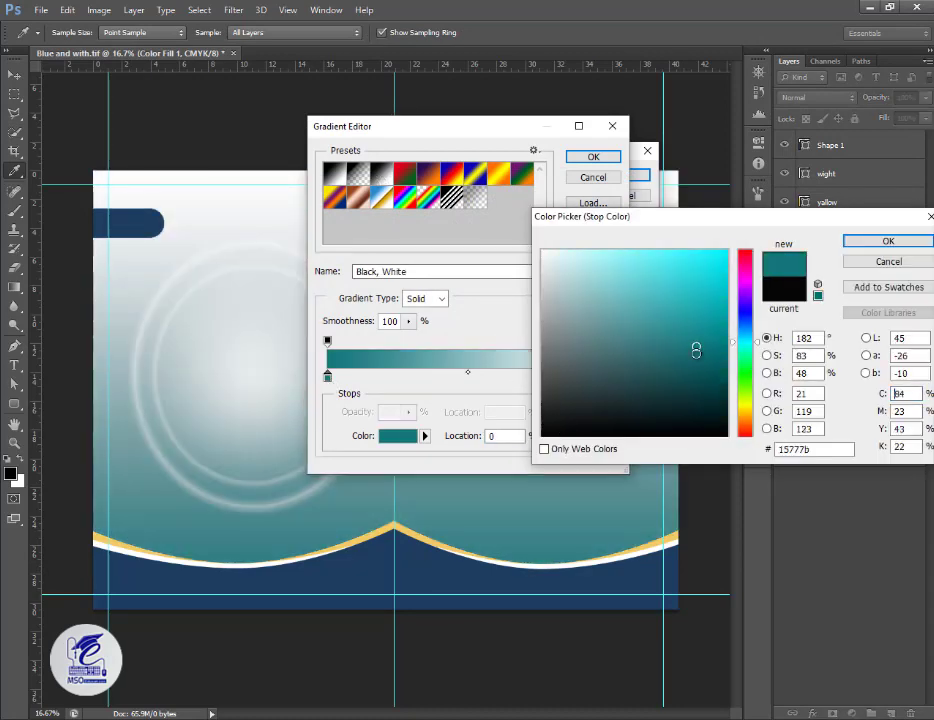
click(705, 350)
click(708, 355)
click(880, 242)
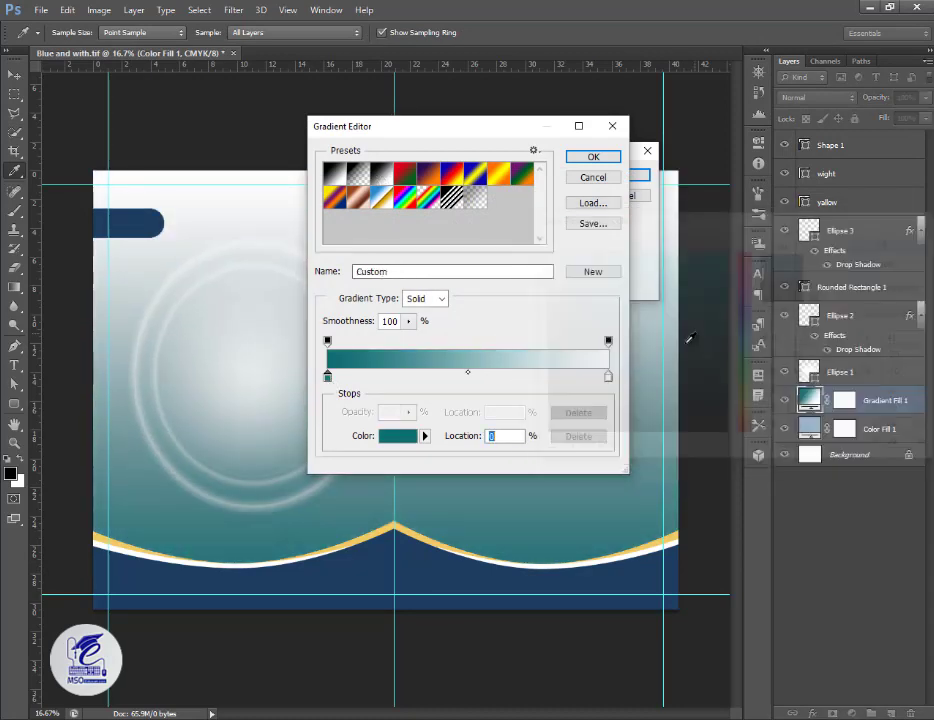
Change the gradient's white stop to a light grayish teal.
double_click(607, 377)
click(747, 343)
click(619, 263)
click(596, 272)
click(603, 276)
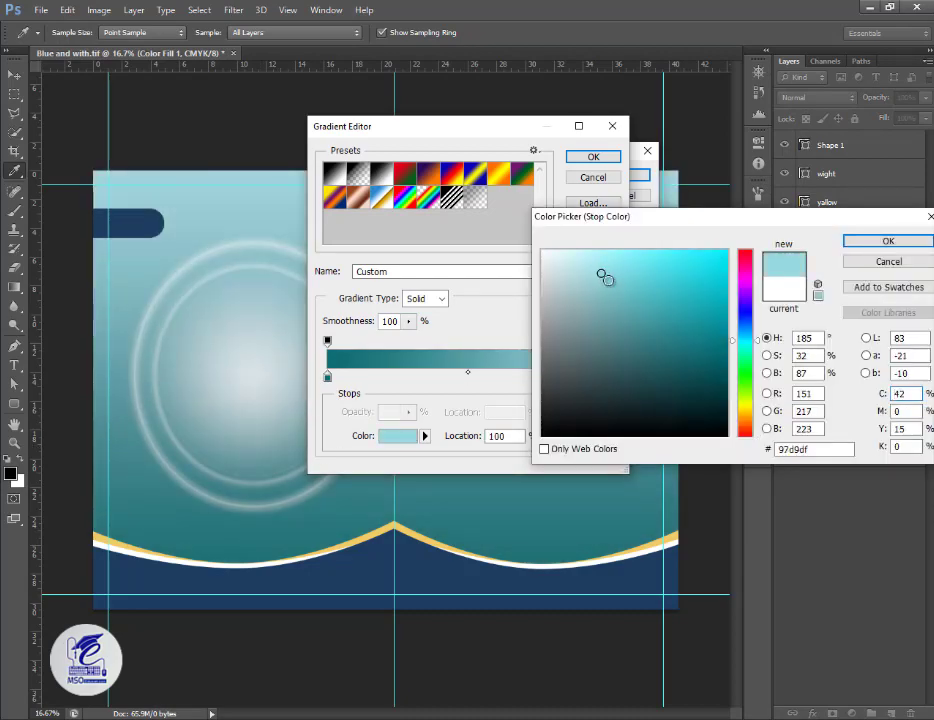
click(589, 288)
key(Return)
Change the gradient's dark stop to muted teal #416c6d and apply the gradient fill.
double_click(327, 377)
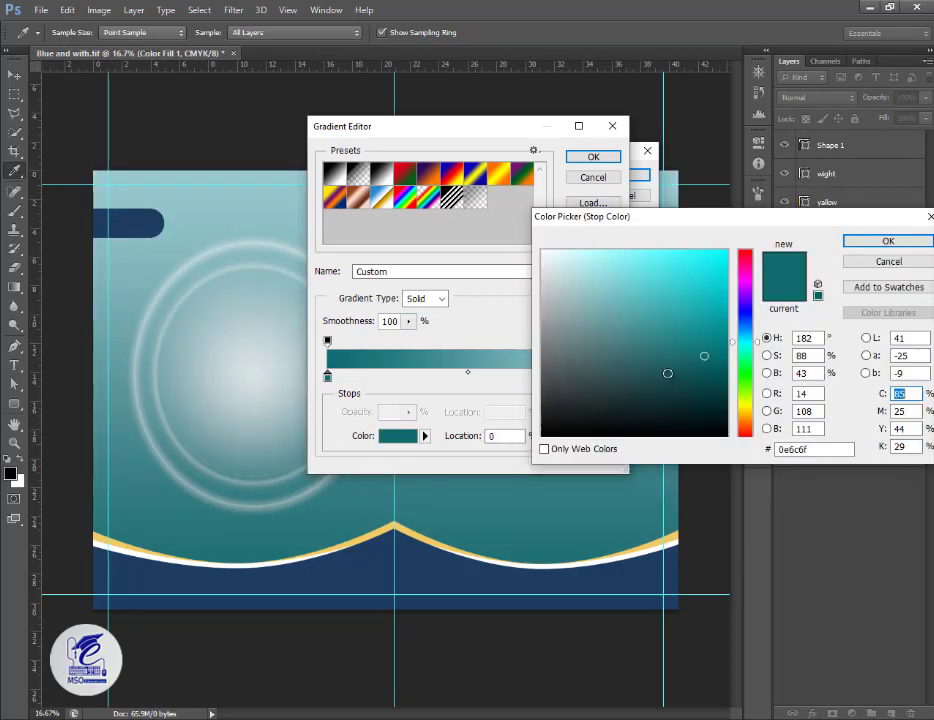
click(672, 373)
click(639, 357)
click(615, 356)
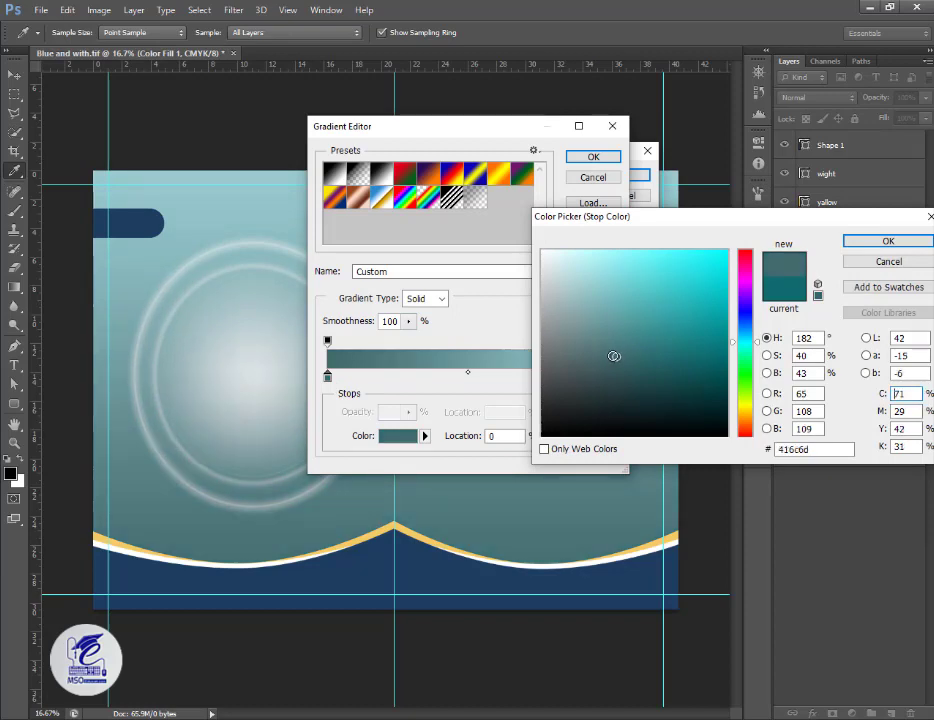
click(865, 243)
click(593, 158)
click(617, 181)
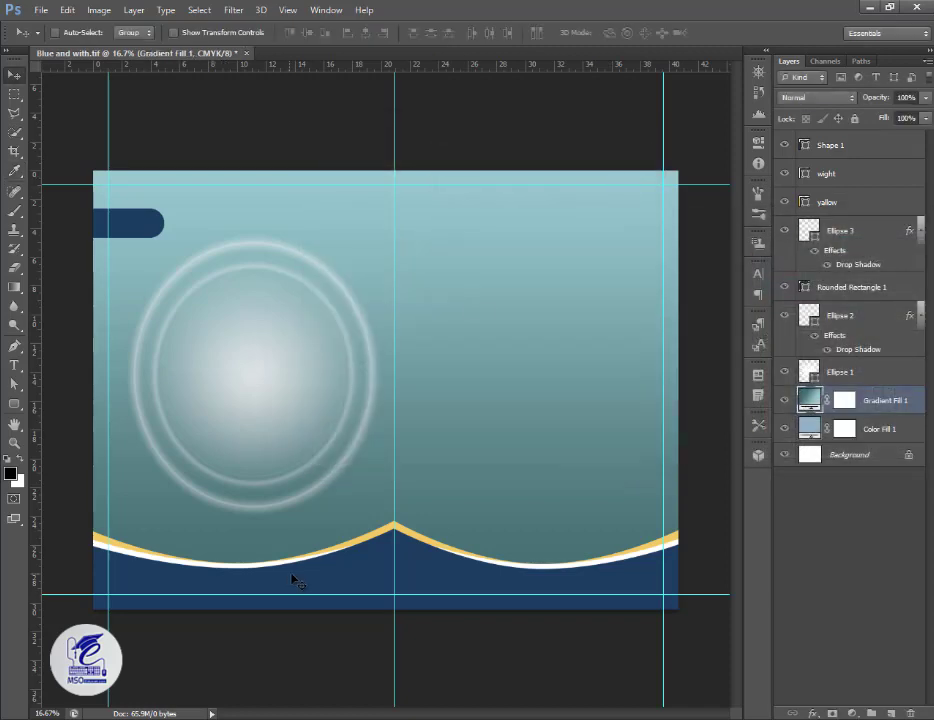
Recolor the curved band at the bottom of the design to dark blue #15374b.
click(343, 574)
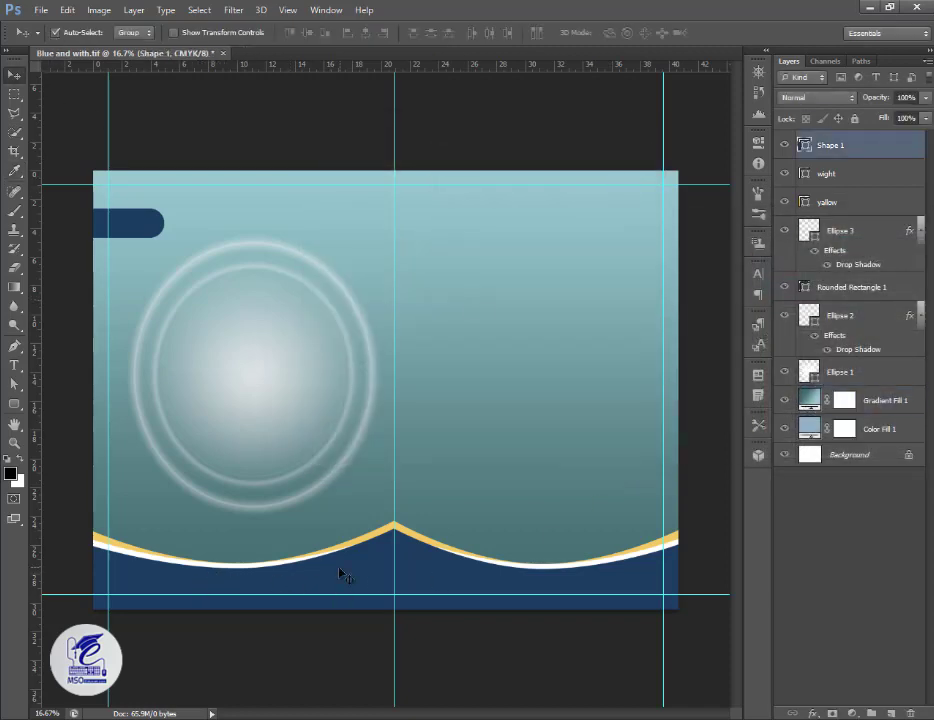
double_click(802, 150)
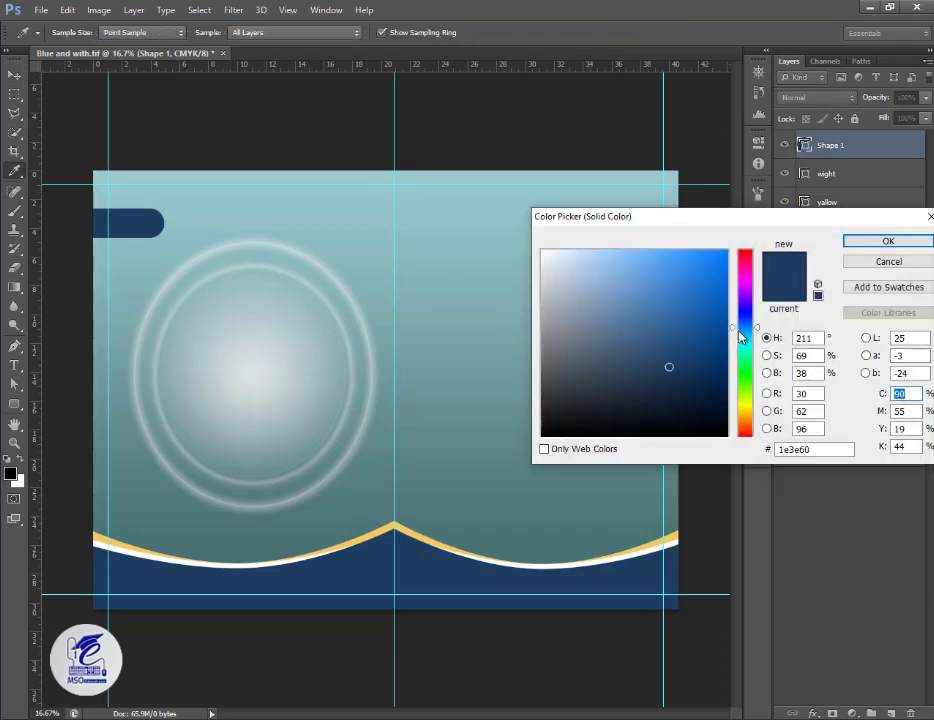
drag(740, 338, 741, 331)
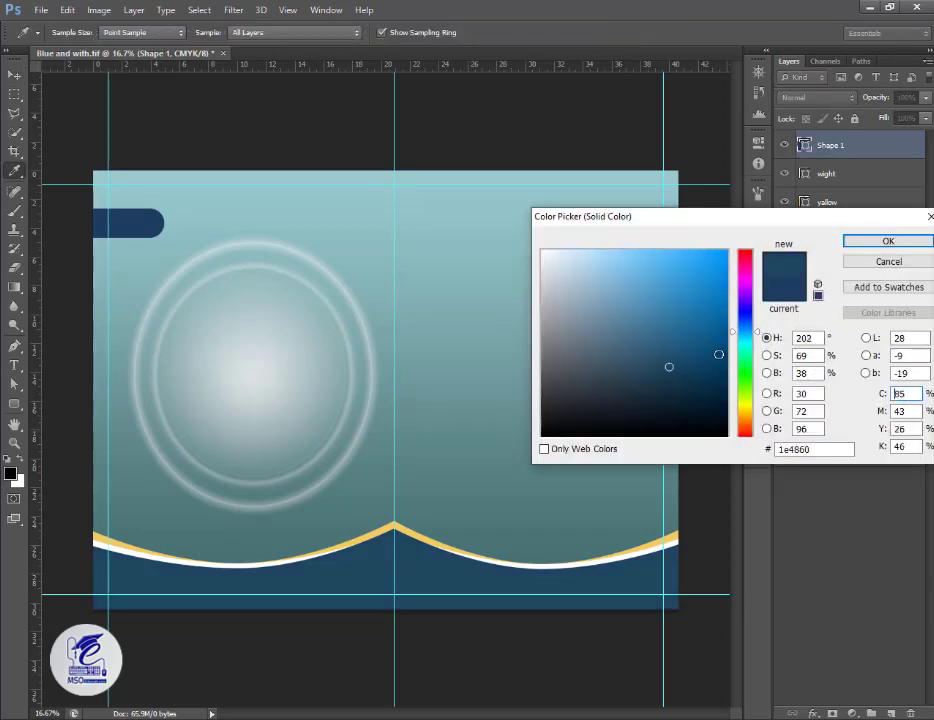
click(676, 381)
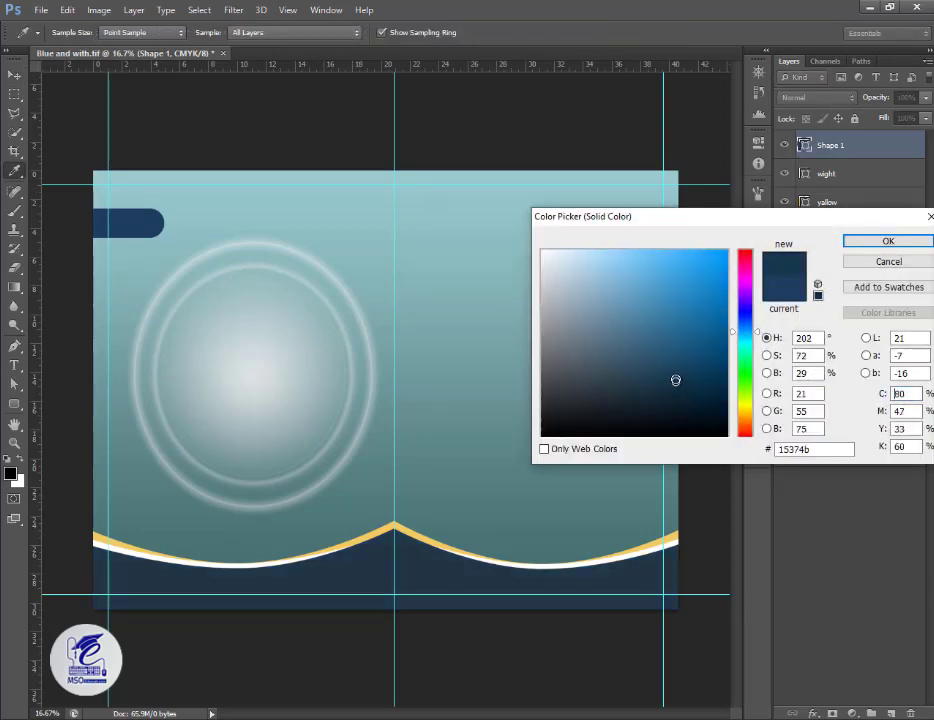
click(888, 242)
Activate the Brush tool with its soft round tip and set the foreground color to white.
click(630, 369)
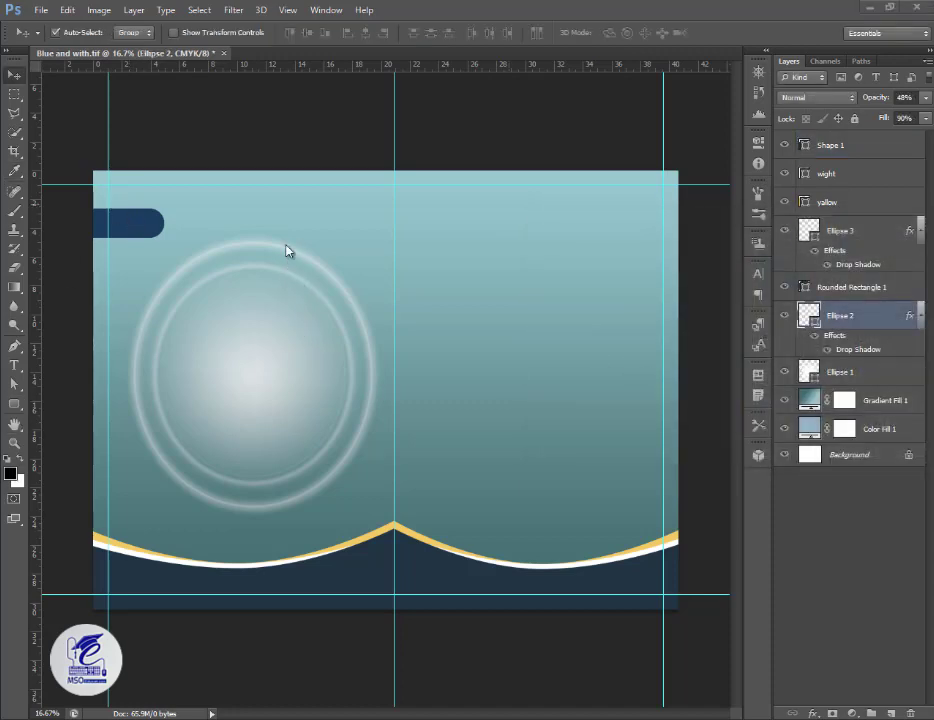
click(14, 403)
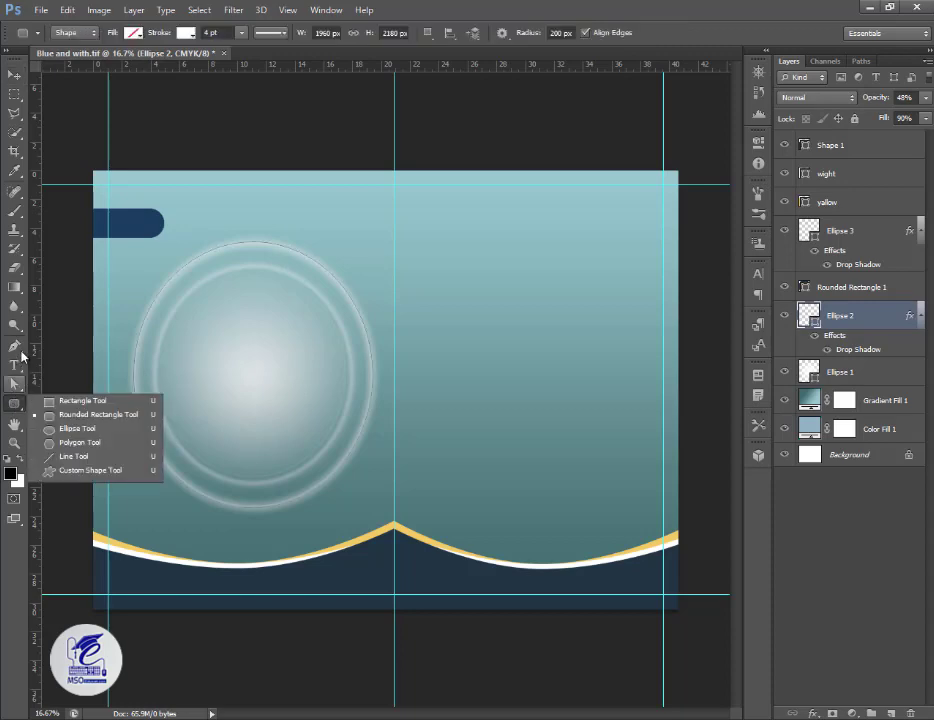
click(11, 243)
click(14, 476)
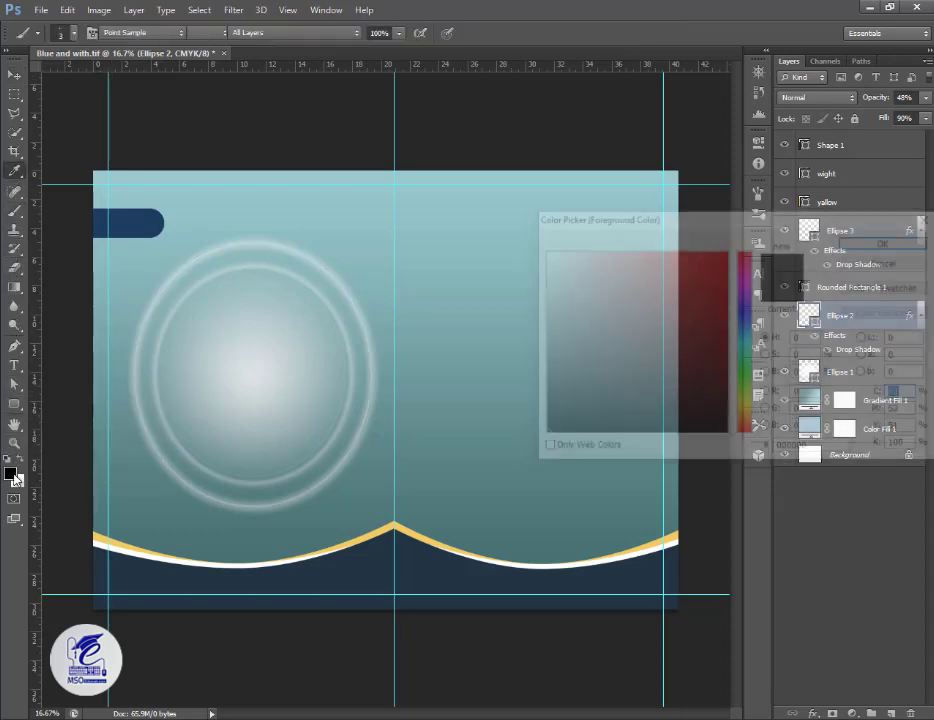
click(547, 253)
click(878, 243)
click(61, 33)
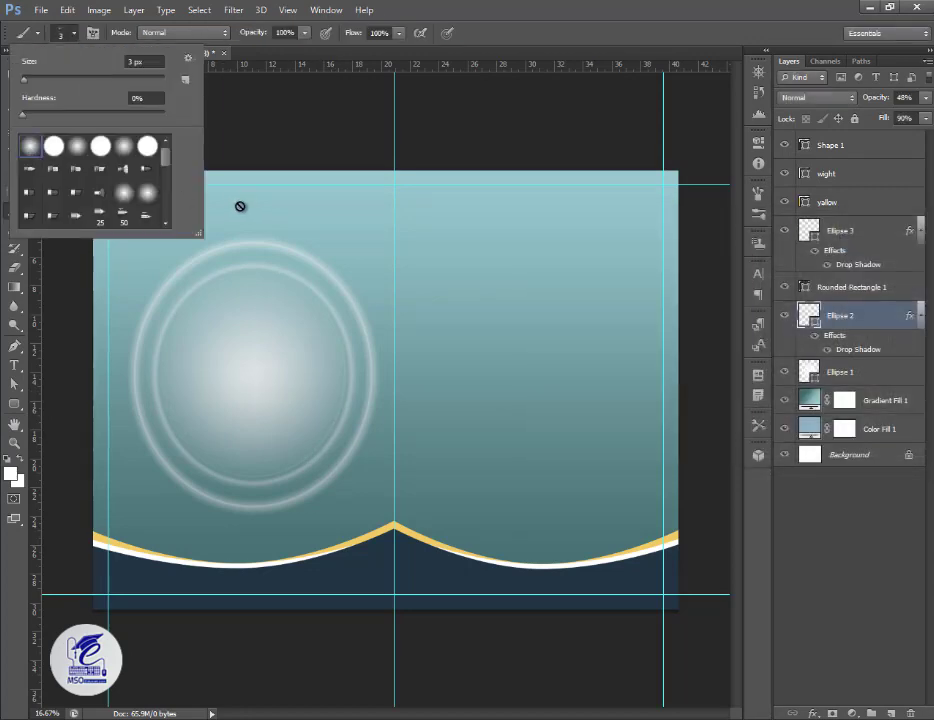
click(200, 238)
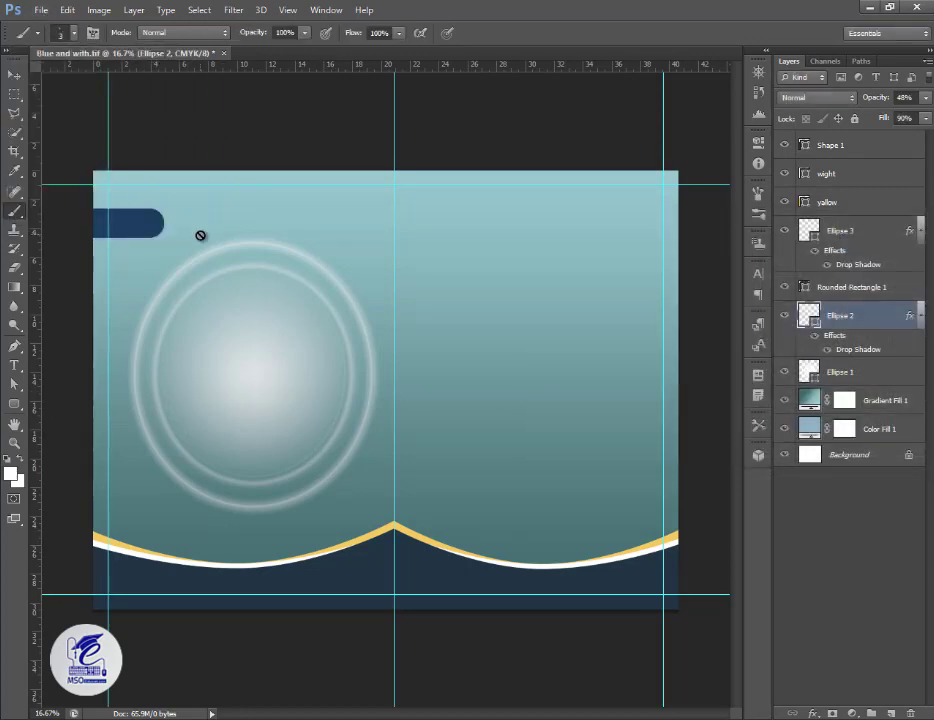
Add a new empty layer directly above the Rounded Rectangle 1 layer.
click(846, 147)
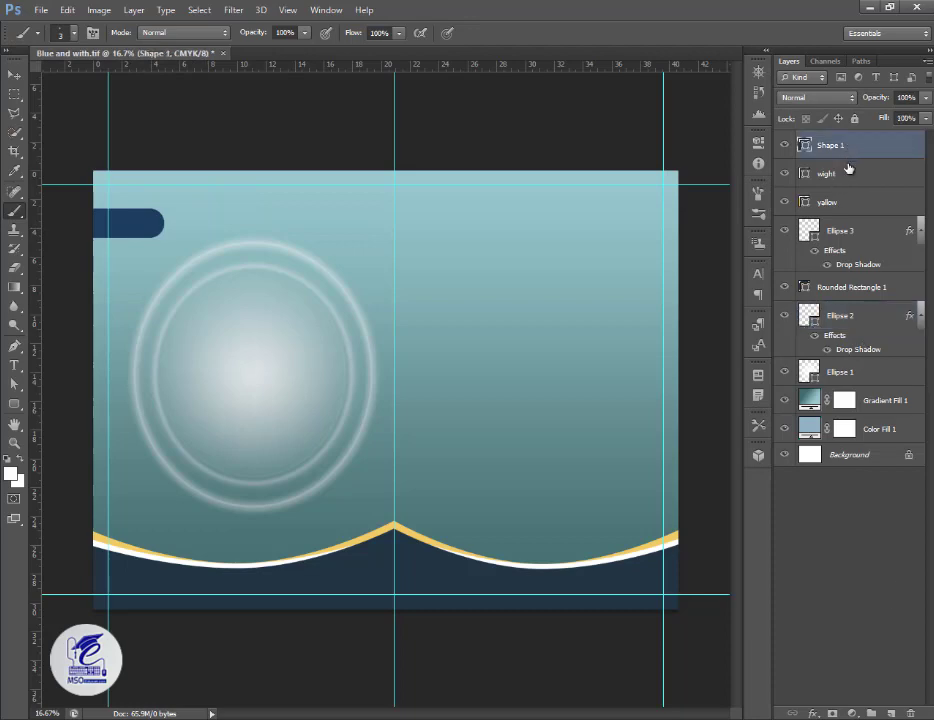
click(872, 400)
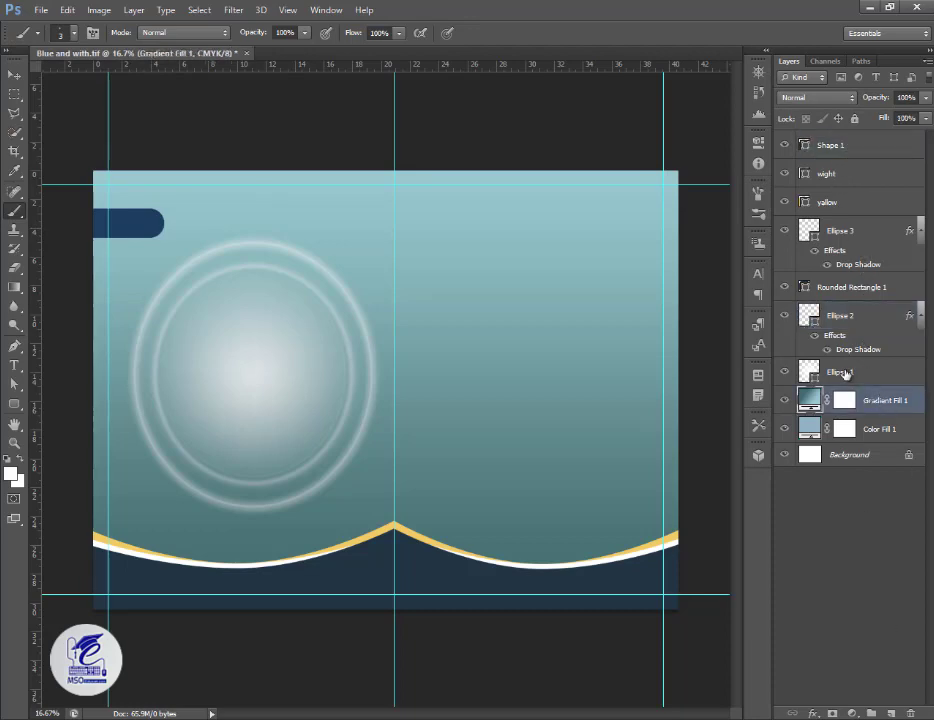
click(845, 372)
click(852, 312)
click(860, 285)
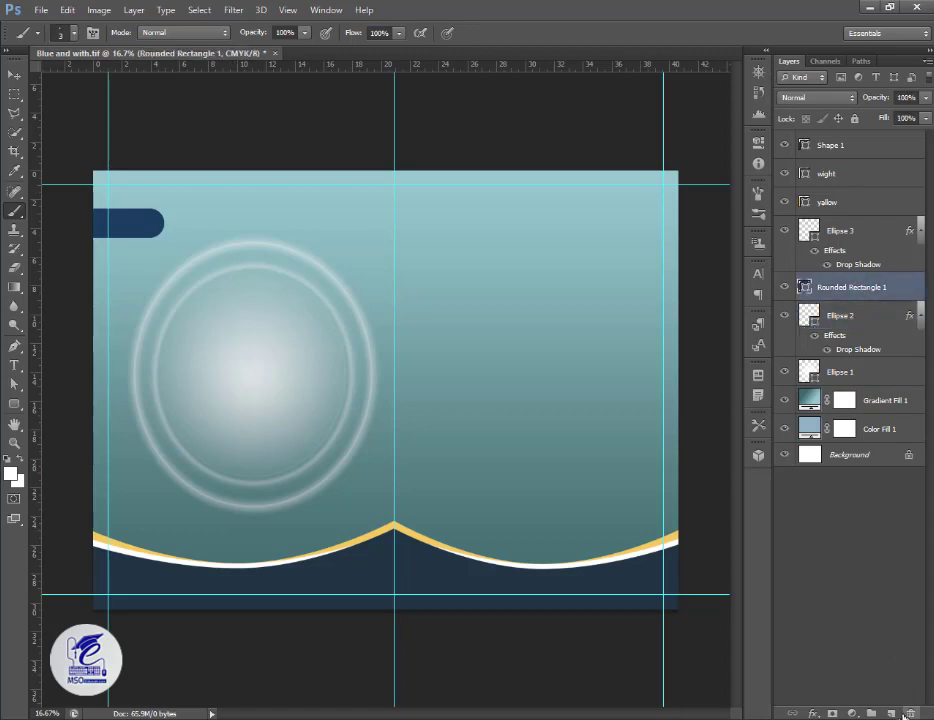
key(ctrl+shift+alt+n)
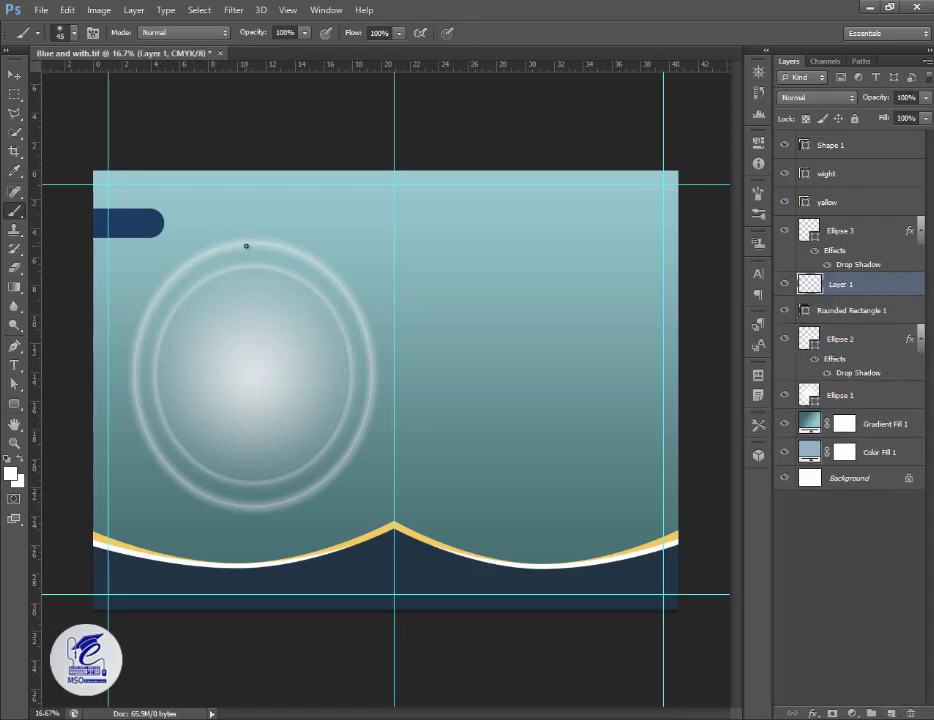
Paint a soft white glow on the upper edge of the rounded dark blue tab with a 500 px brush.
key(bracketright)
key(bracketright)
key(bracketright)
key(bracketright)
key(bracketright)
key(bracketright)
key(bracketright)
key(bracketright)
key(bracketright)
key(bracketright)
key(bracketright)
key(bracketright)
key(bracketright)
key(bracketright)
key(bracketright)
key(bracketright)
key(bracketright)
key(bracketright)
key(bracketright)
key(bracketright)
key(bracketleft)
key(bracketleft)
key(bracketleft)
key(bracketleft)
key(bracketleft)
key(bracketleft)
key(bracketleft)
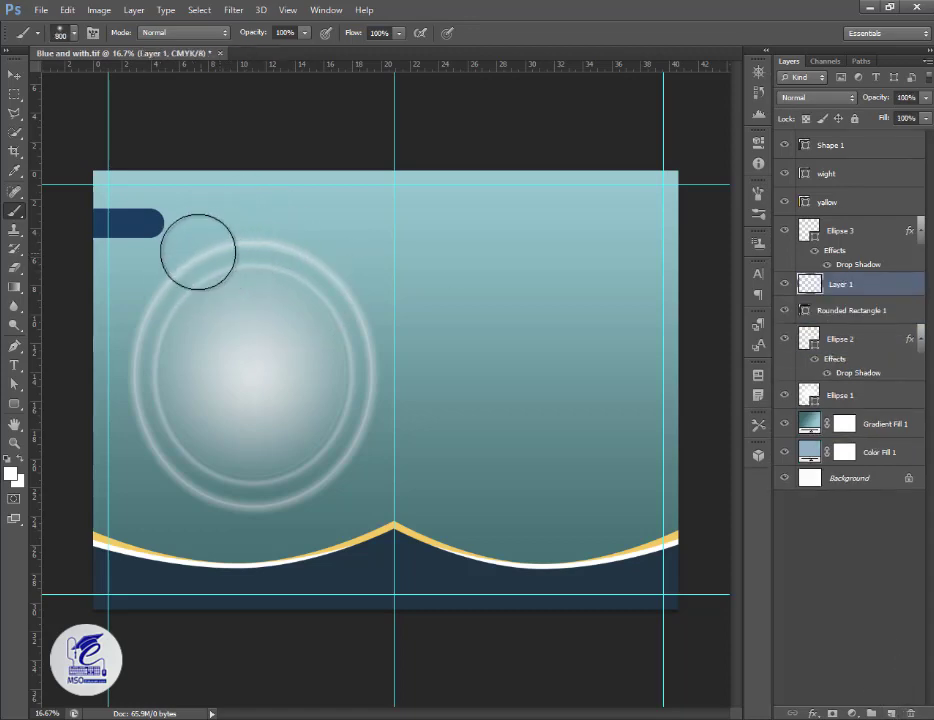
key(bracketleft)
key(bracketleft)
key(bracketleft)
key(bracketleft)
click(147, 205)
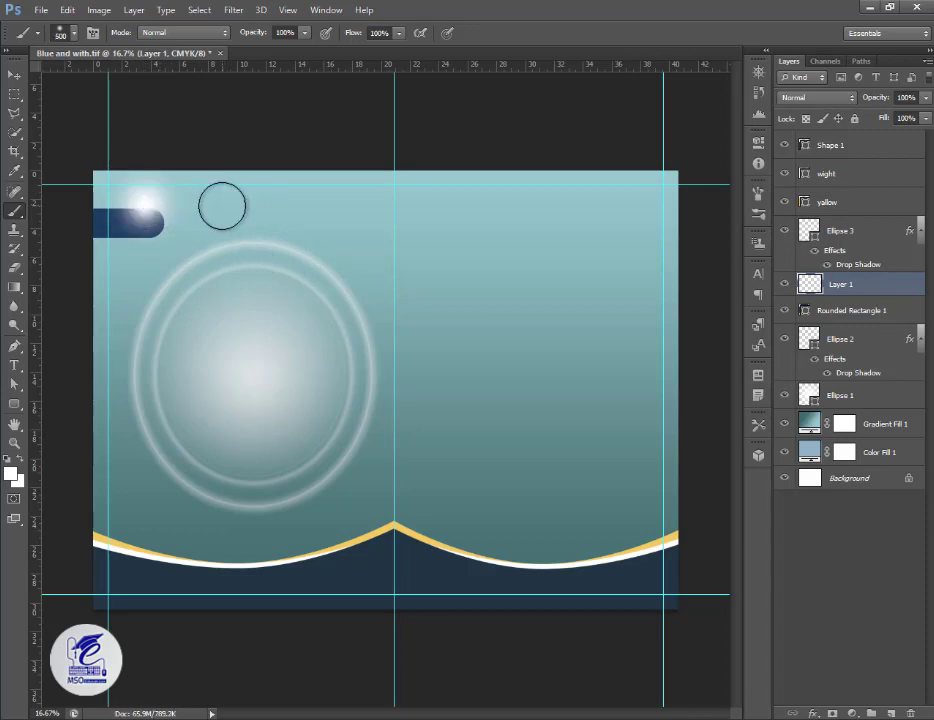
Paint a broad white stroke across the background above the ovals with a 700 px brush.
key(bracketright)
key(bracketright)
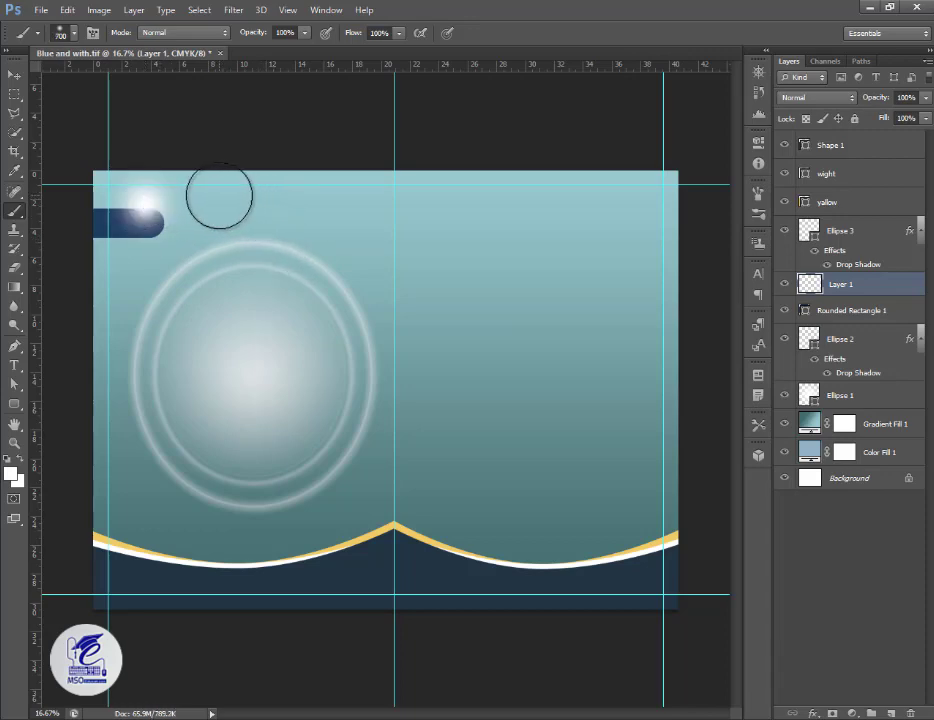
drag(219, 195, 354, 201)
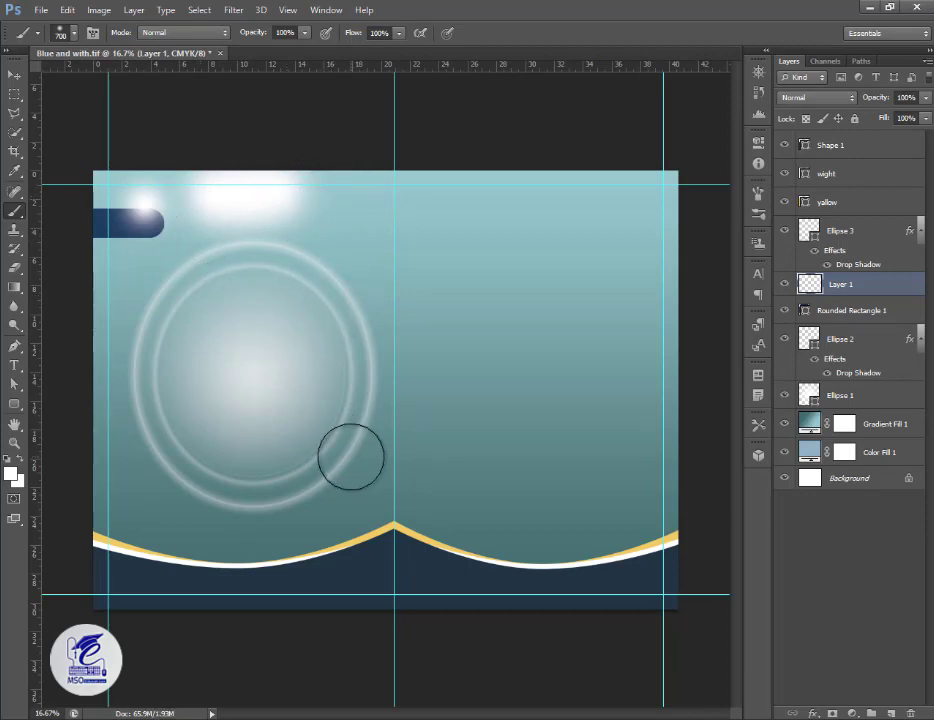
Dab a bright white glow between the two oval rings at their lower-right side with a 300 px brush.
key(bracketleft)
key(bracketleft)
key(bracketleft)
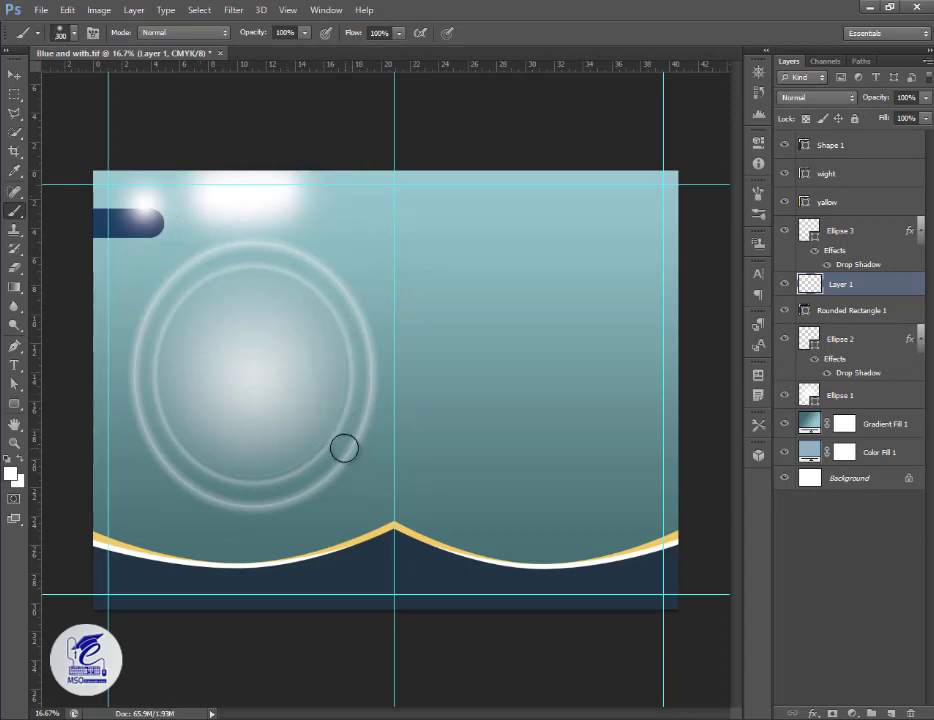
click(346, 434)
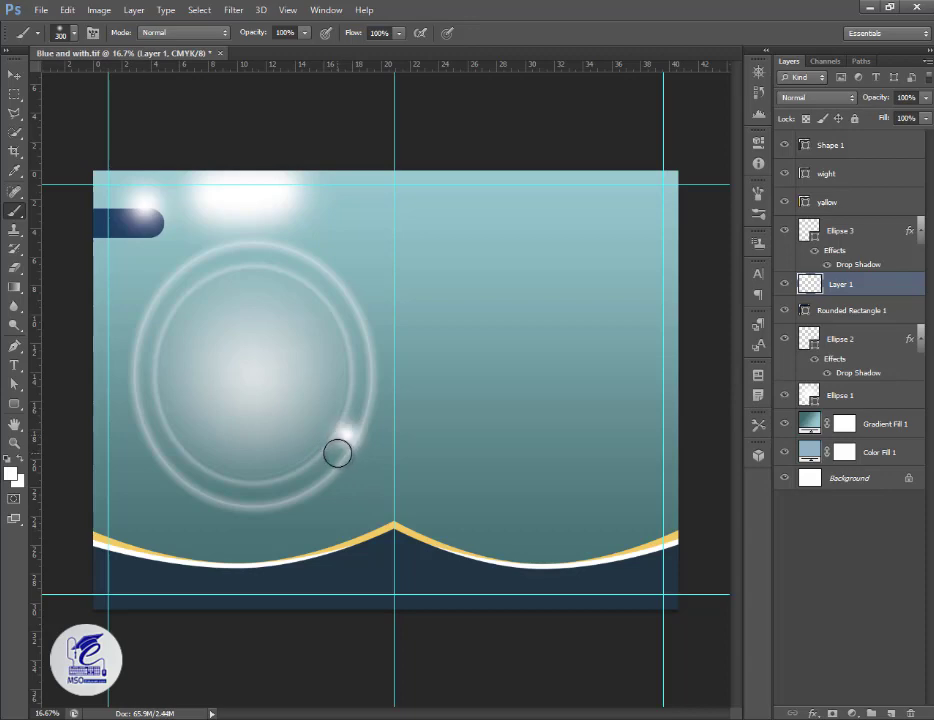
Try a 100 px white stroke along the upper-right arc of the outer oval, then undo it.
key(bracketleft)
key(bracketleft)
key(bracketleft)
key(bracketleft)
key(bracketleft)
key(bracketleft)
key(bracketleft)
mouse_move(340, 284)
mouse_down()
mouse_move(323, 267)
mouse_move(267, 250)
mouse_up()
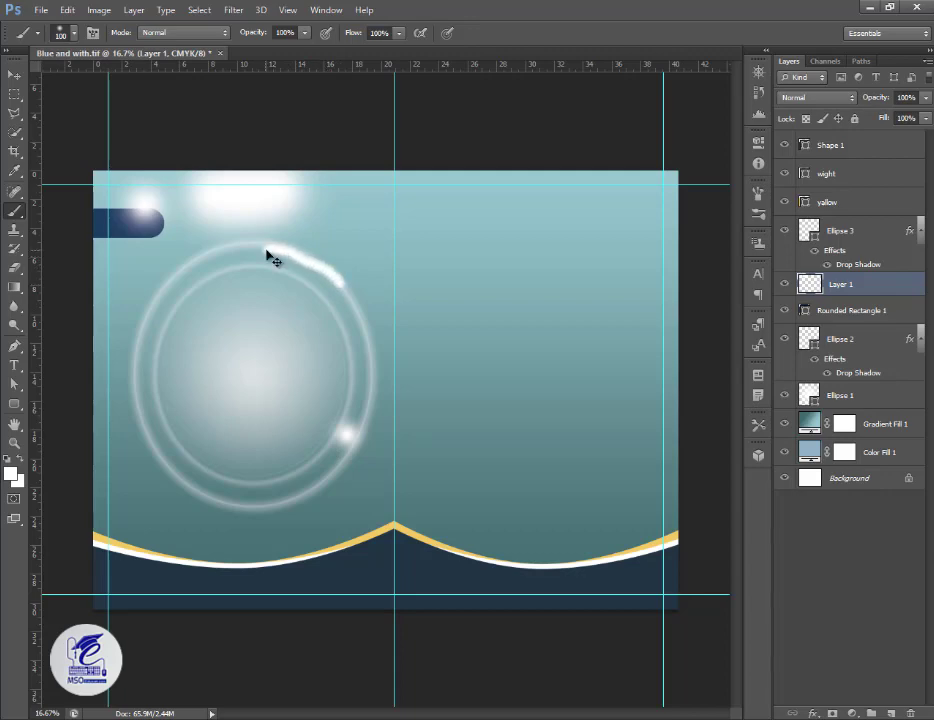
key(ctrl+z)
Set the brush to 67% opacity, 51% flow and a size of 300 px.
click(305, 33)
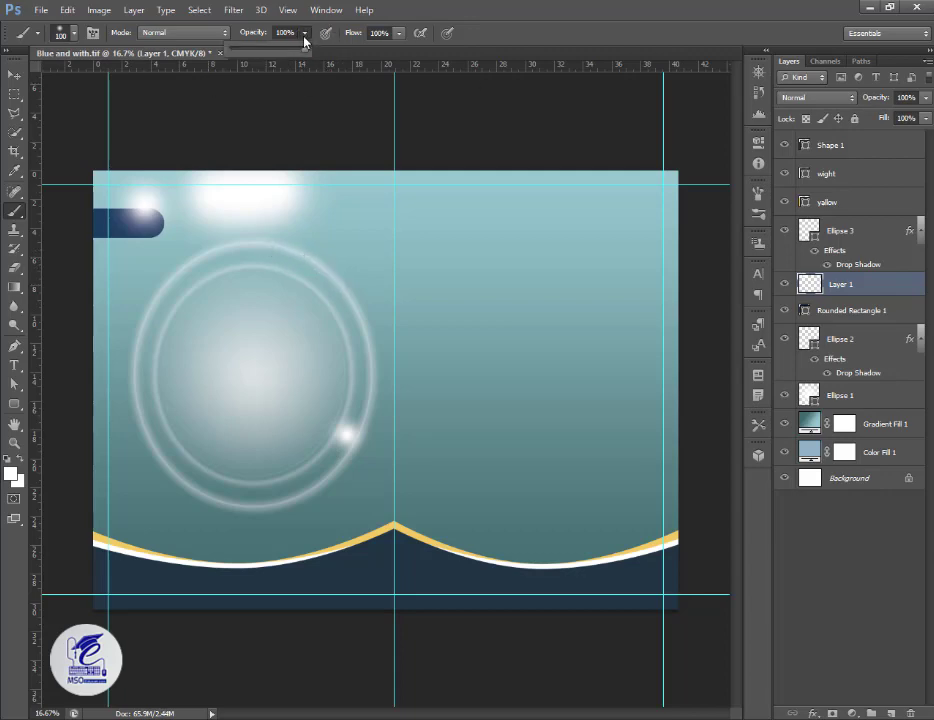
click(399, 33)
drag(401, 48, 363, 49)
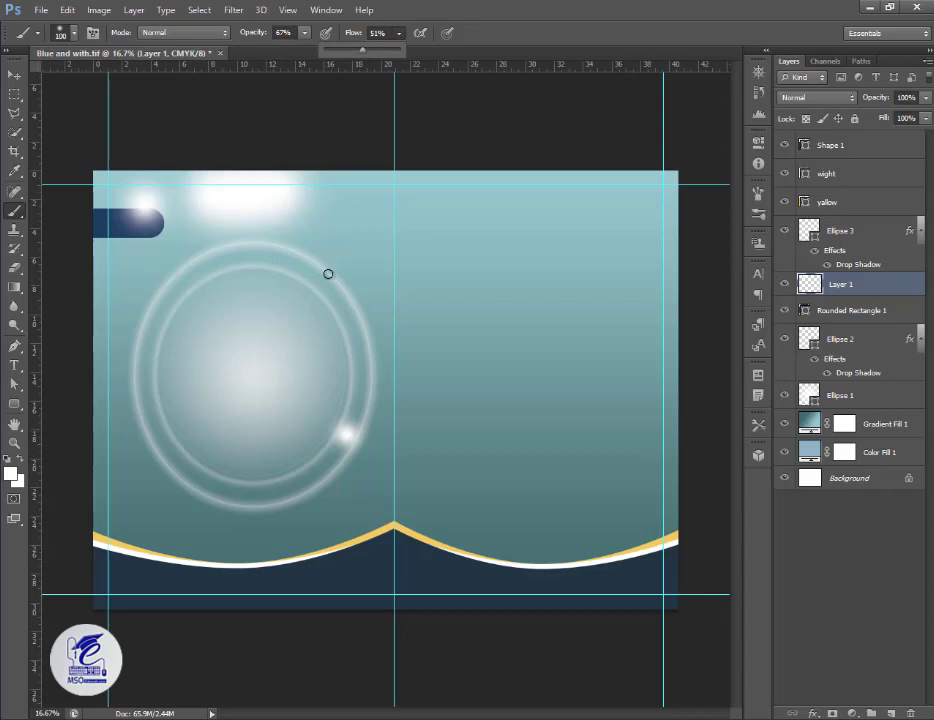
key(bracketright)
key(bracketright)
key(bracketright)
key(bracketright)
key(bracketright)
key(bracketright)
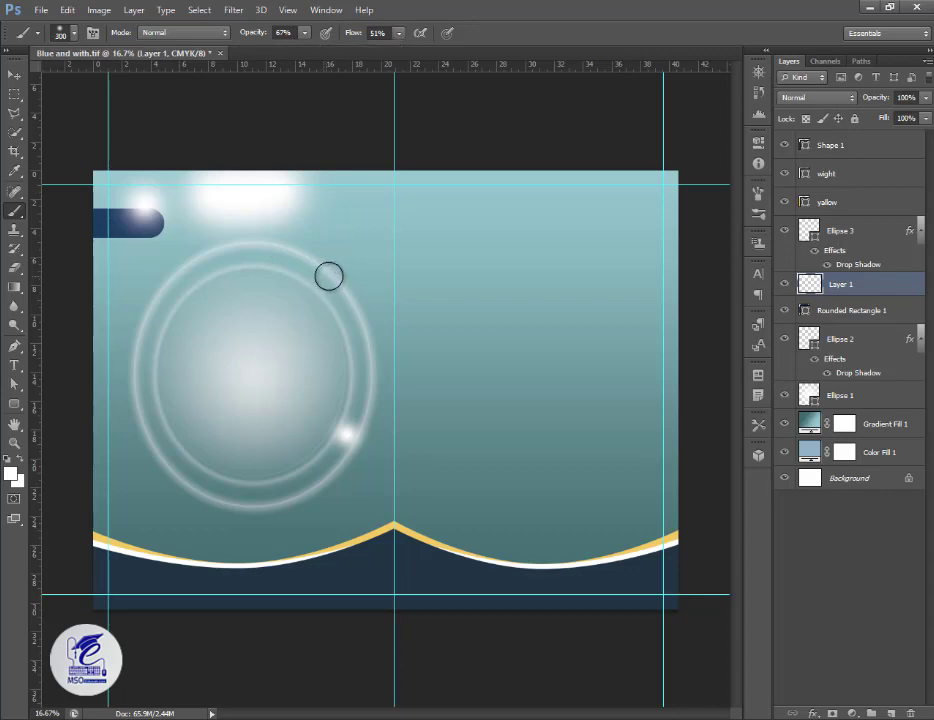
Lower the brush to 47% opacity and 27% flow and paint a soft white glow around the outer oval ring.
click(303, 33)
click(290, 48)
click(401, 33)
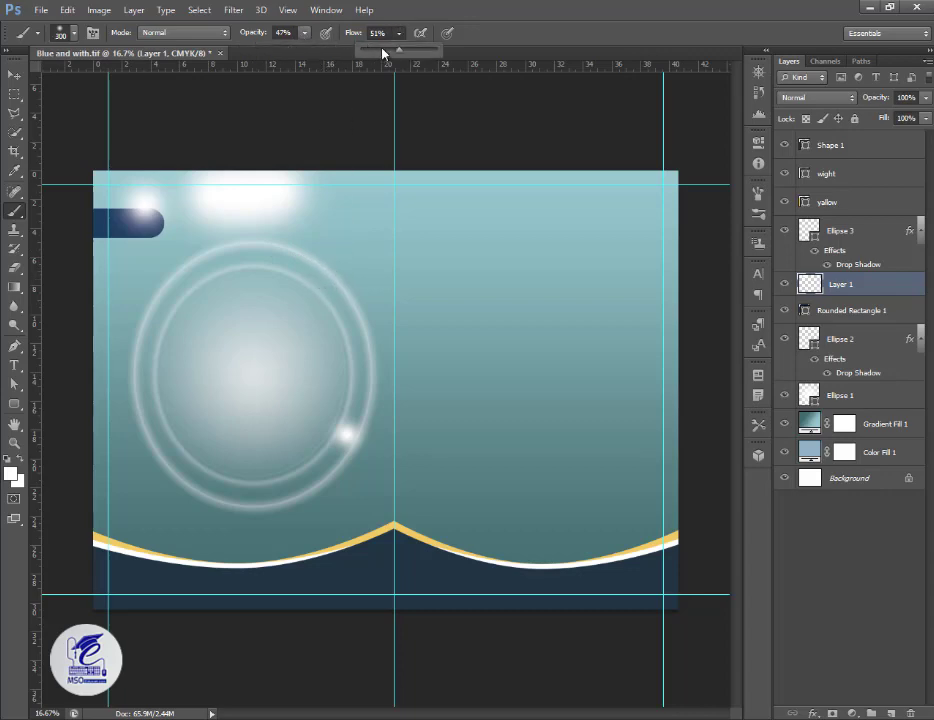
click(380, 48)
click(343, 295)
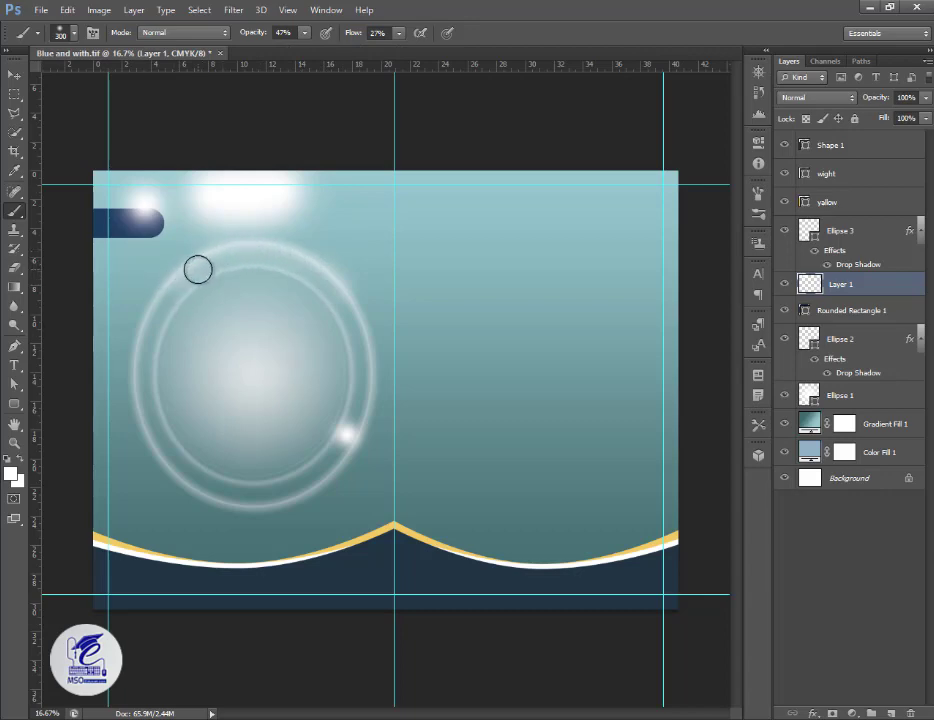
mouse_move(177, 279)
mouse_down()
mouse_move(145, 352)
mouse_move(148, 456)
mouse_move(226, 499)
mouse_move(290, 502)
mouse_move(338, 472)
mouse_move(371, 360)
mouse_move(318, 251)
mouse_up()
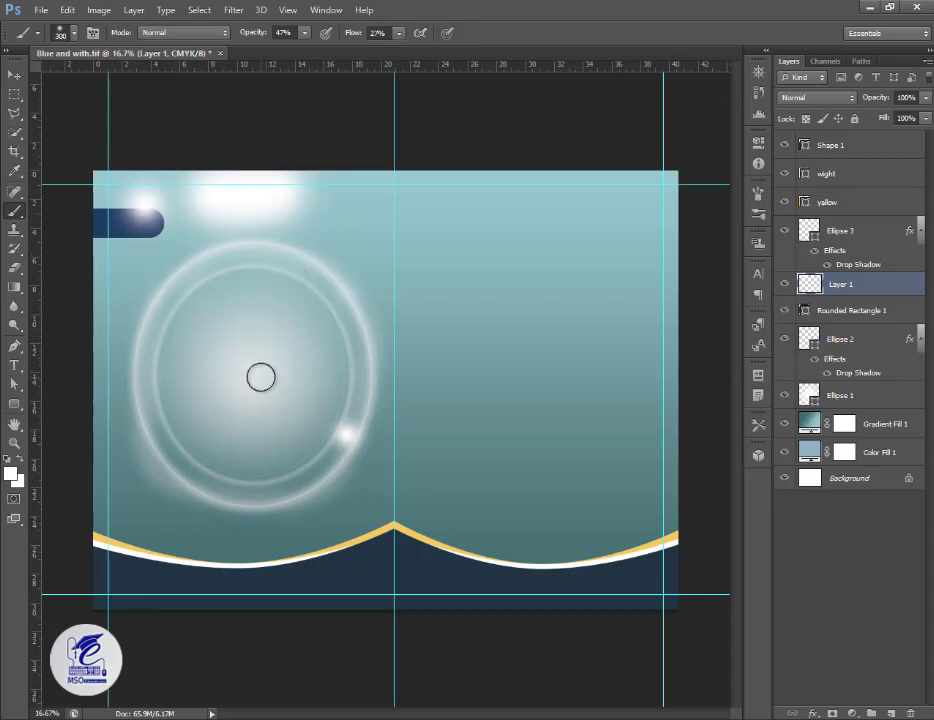
Dab a faint white highlight on the lower-right arc of the outer oval with a 200 px brush.
key(bracketleft)
key(bracketleft)
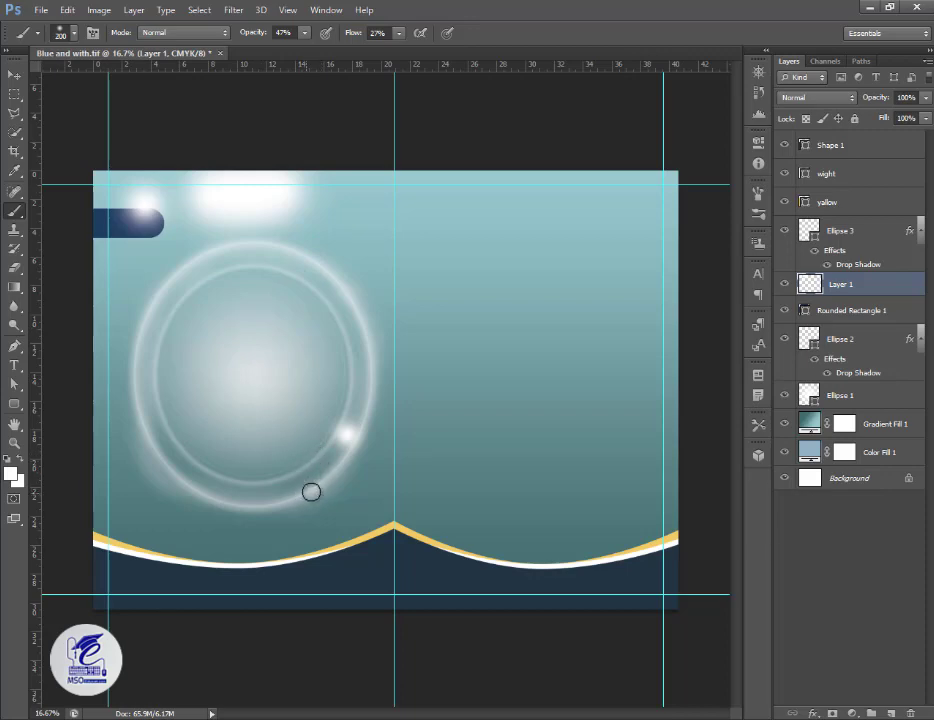
click(311, 491)
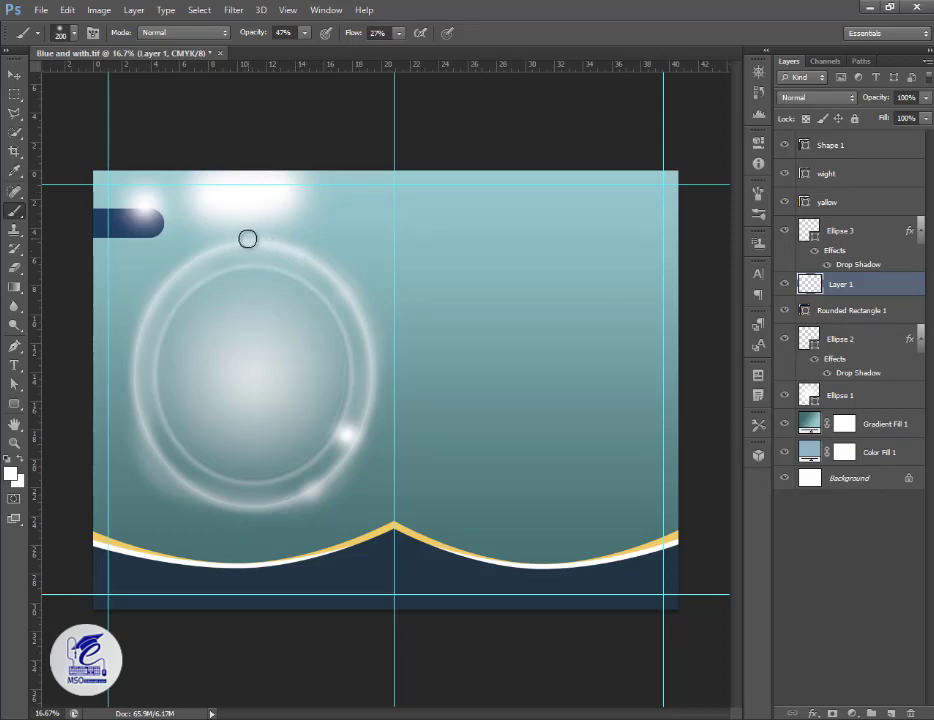
Paint faint white highlights along the inner oval's upper arc and a wispy one inside its left half, and enlarge the brush to 400 px.
drag(262, 268, 247, 268)
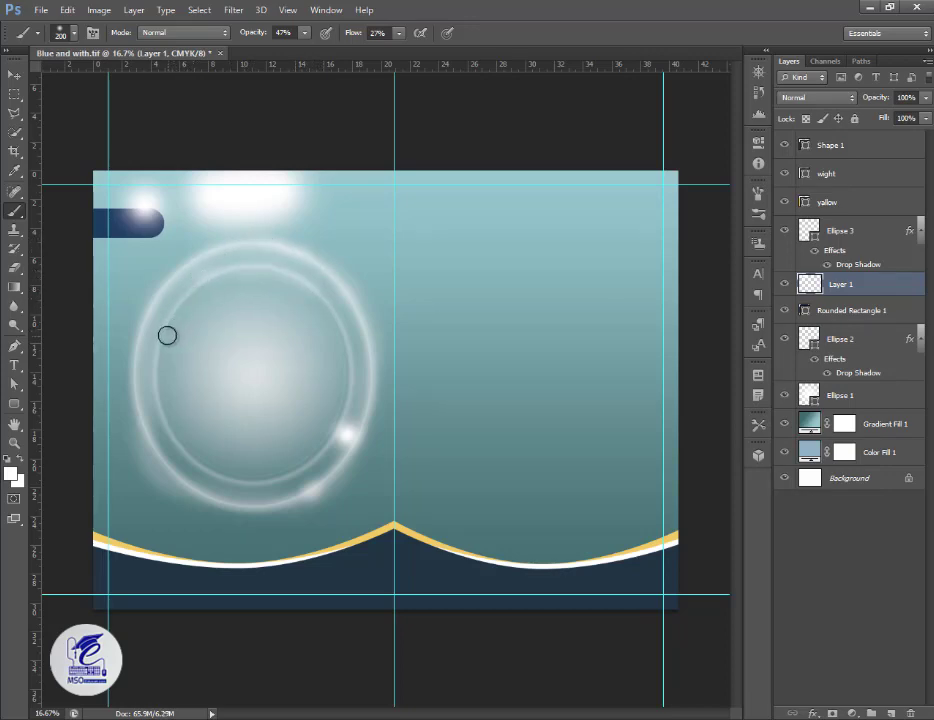
mouse_move(169, 399)
mouse_down()
mouse_move(209, 418)
mouse_move(239, 415)
mouse_move(194, 405)
mouse_up()
key(bracketright)
key(bracketright)
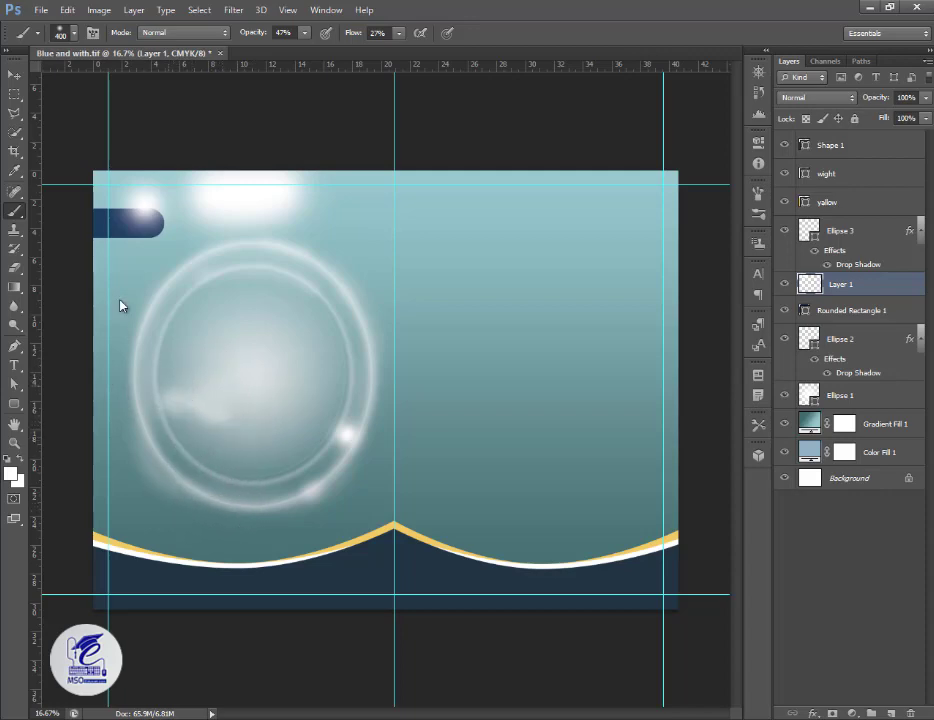
Move the painted glow layer below the Rounded Rectangle 1 layer so the tab covers it.
click(13, 76)
drag(850, 310, 825, 276)
click(228, 219)
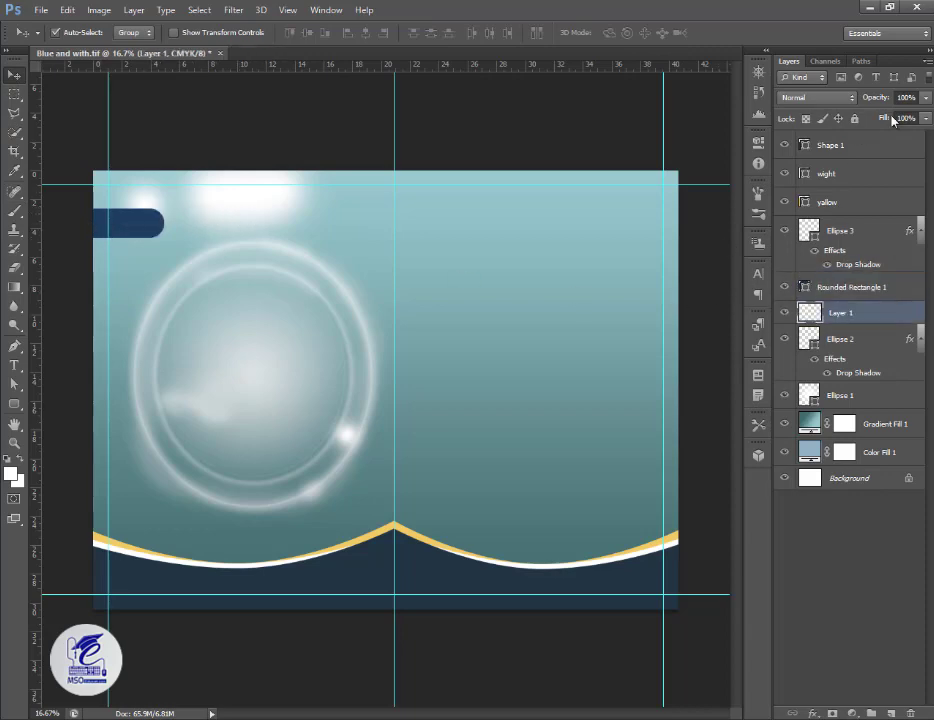
Erase the broad white stroke above the ovals, enlarging the eraser to 700 px.
click(14, 270)
drag(251, 182, 235, 181)
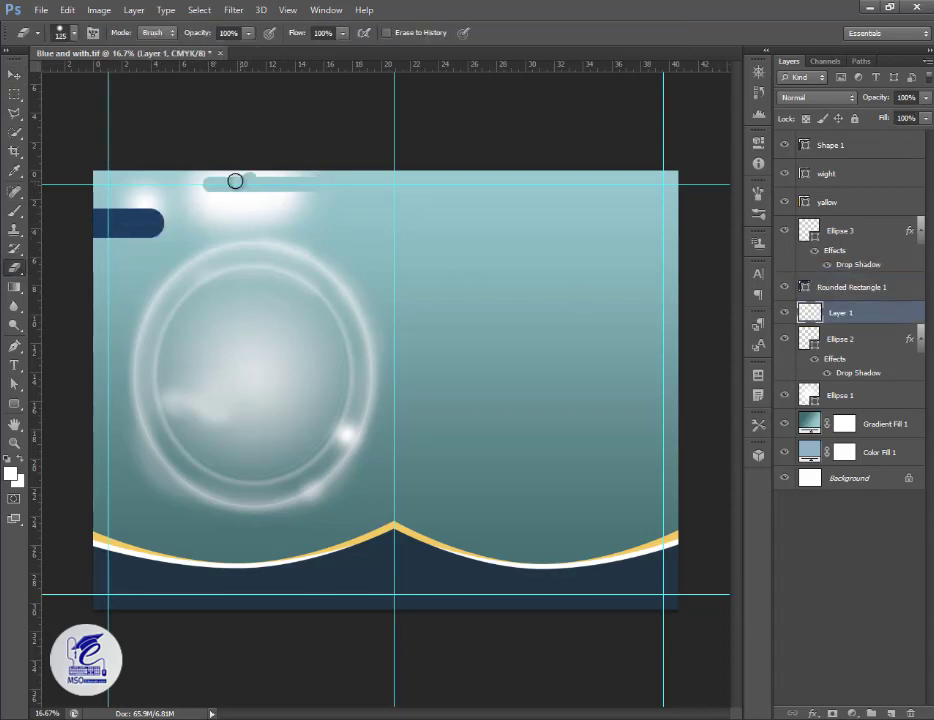
key(bracketright)
key(bracketright)
key(bracketright)
key(bracketright)
key(bracketright)
key(bracketright)
key(bracketright)
key(bracketright)
mouse_move(354, 160)
mouse_down()
mouse_move(207, 172)
mouse_move(228, 187)
mouse_move(326, 194)
mouse_move(223, 185)
mouse_up()
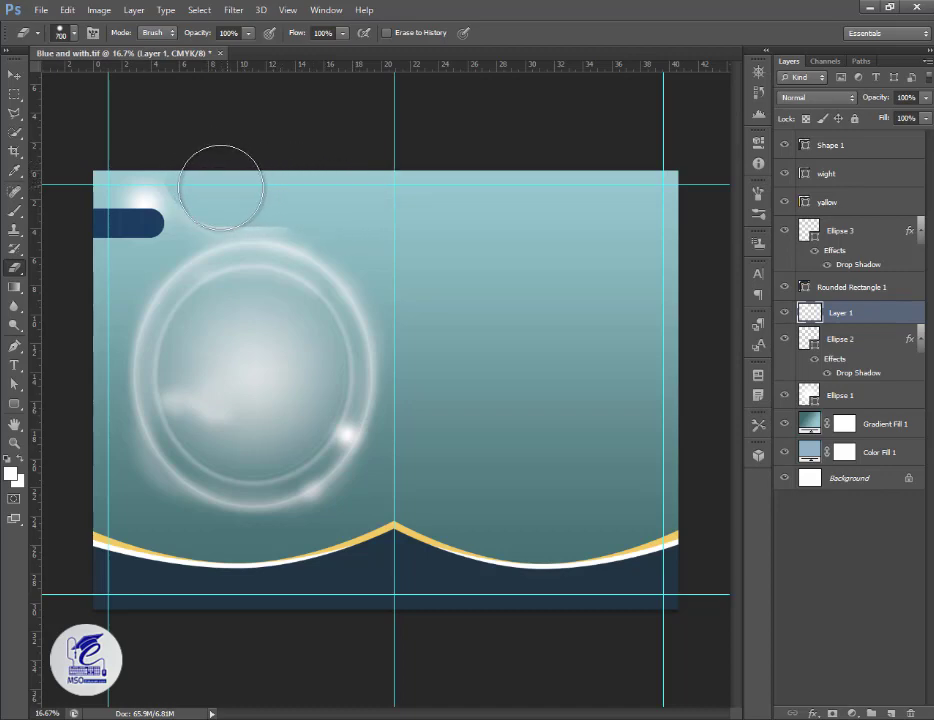
Reduce the eraser's size, lower it to 66% opacity and 58% flow, and soften the leftover glow edge above the outer oval.
key(bracketleft)
key(bracketleft)
key(bracketleft)
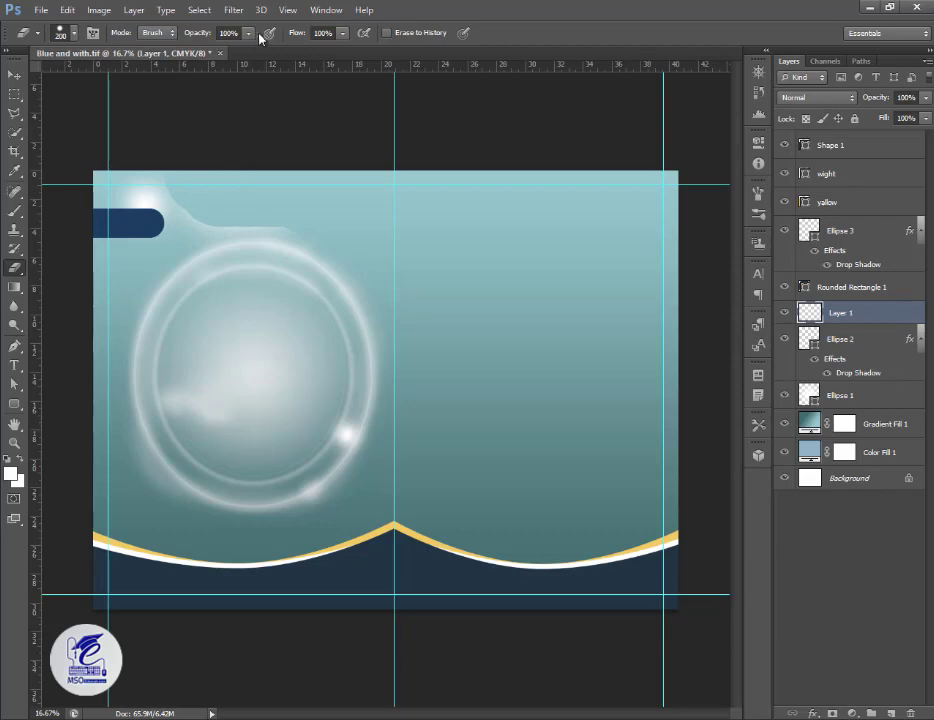
click(248, 35)
click(344, 37)
click(263, 229)
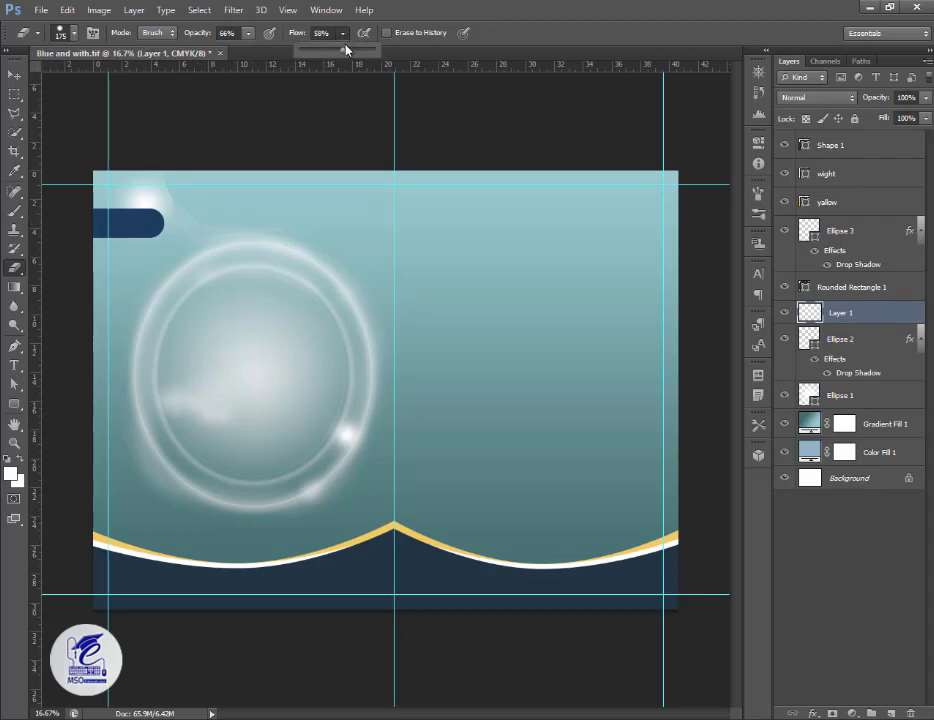
Set the eraser to 500 px with 100% flow and erase the remaining white glow around the dark blue tab.
click(256, 221)
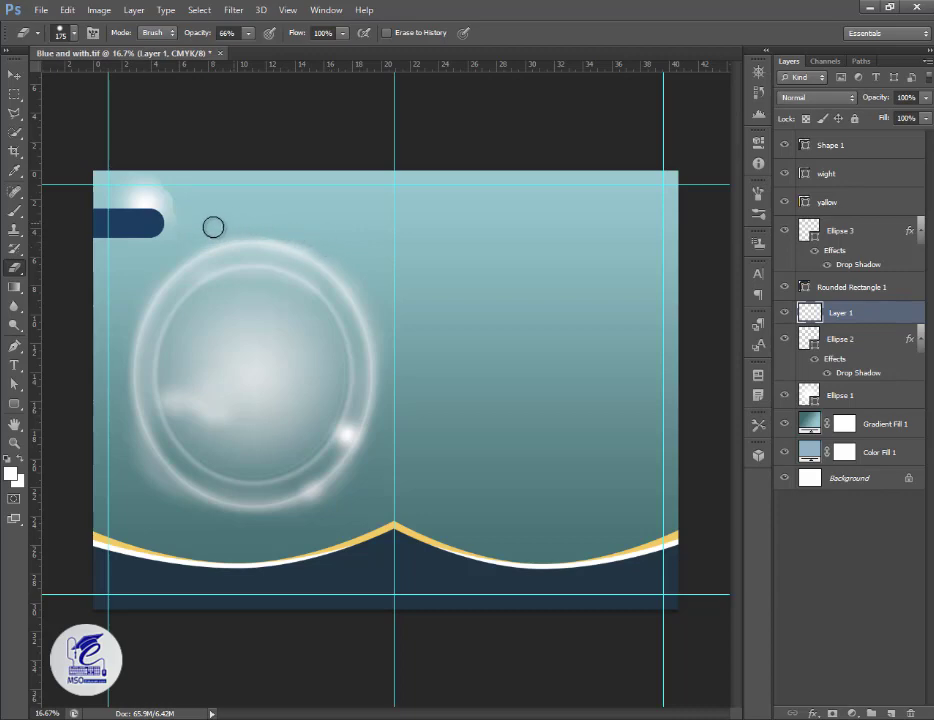
key(bracketright)
key(bracketright)
key(bracketright)
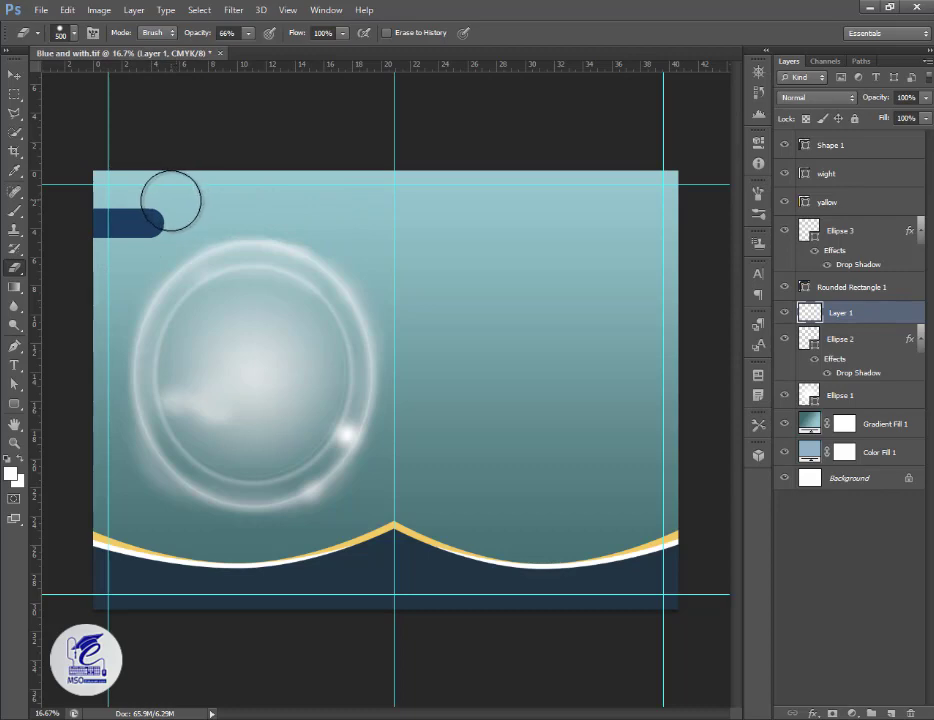
On a new layer, paint a broad white glow along the top edge above the ovals with a 600 px brush, 68% opacity and 56% flow.
click(891, 713)
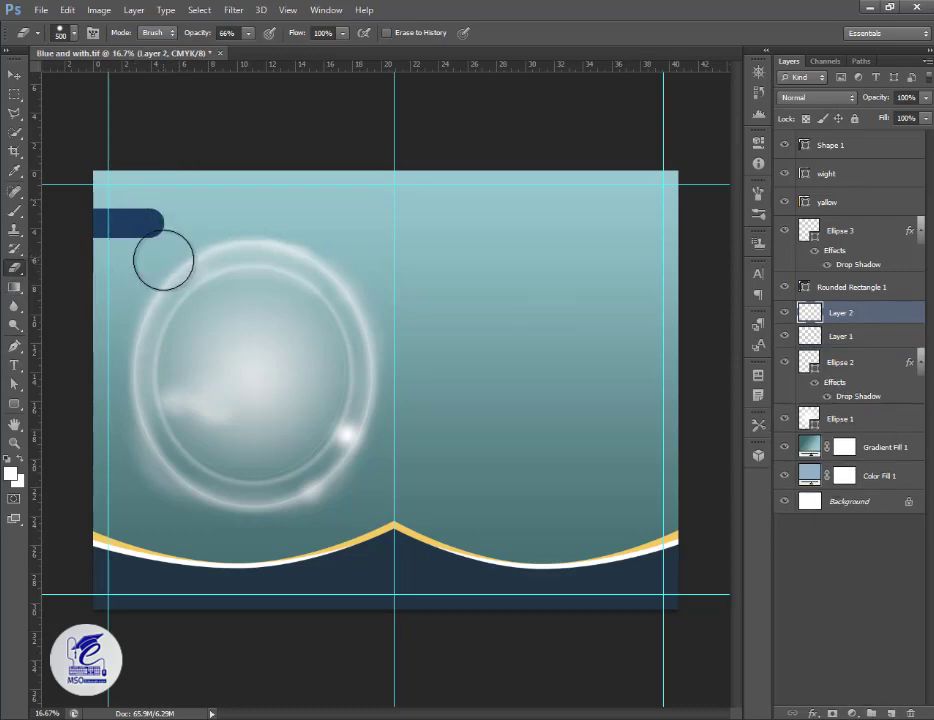
click(14, 211)
key(bracketright)
key(bracketright)
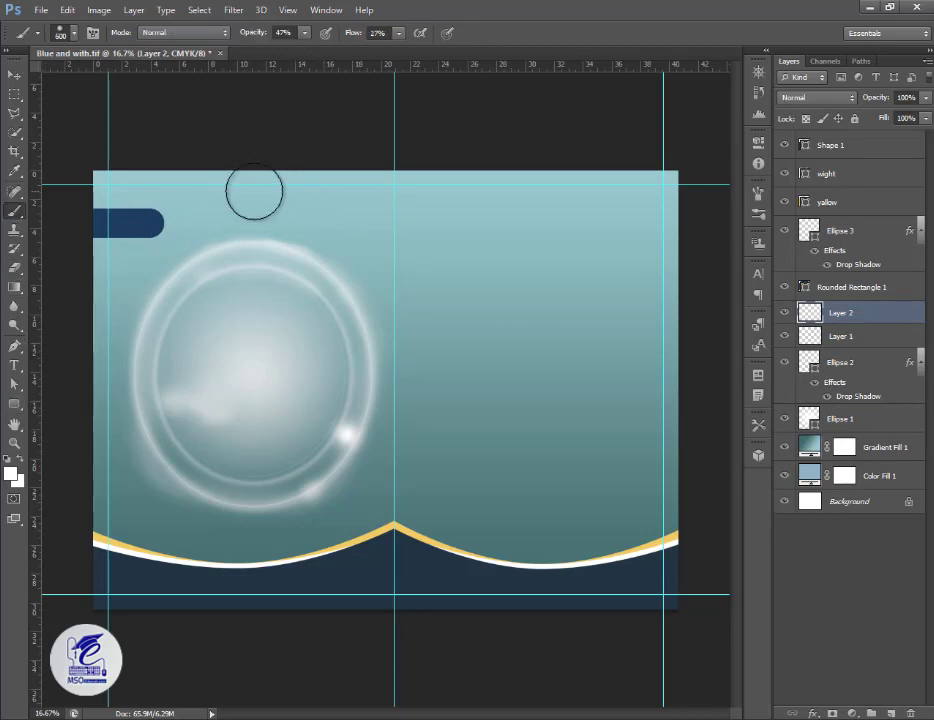
drag(304, 32, 335, 48)
click(399, 32)
drag(399, 44, 421, 44)
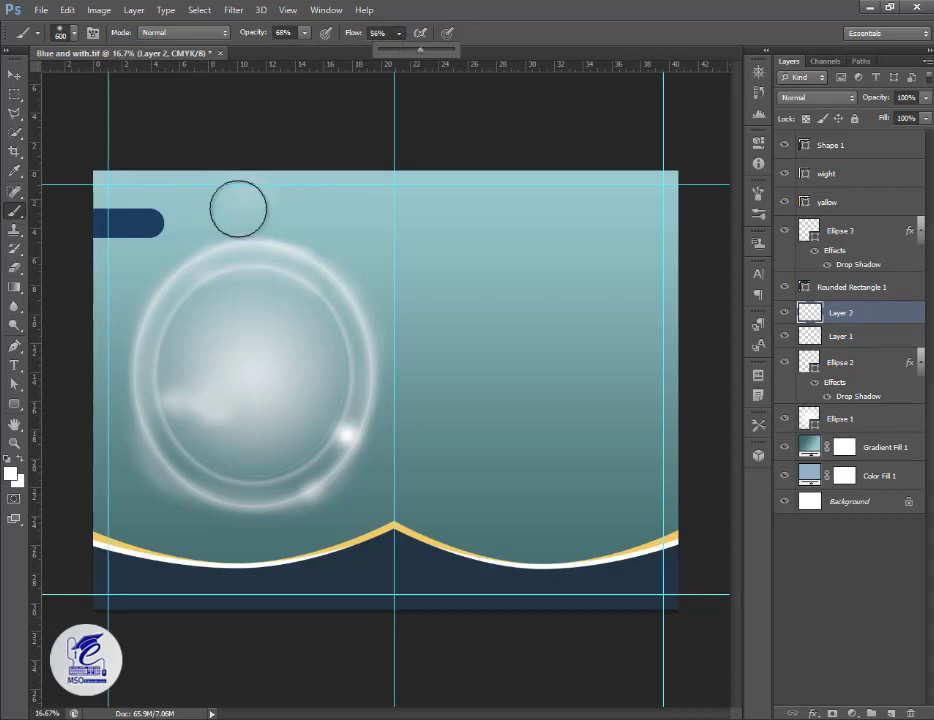
click(252, 184)
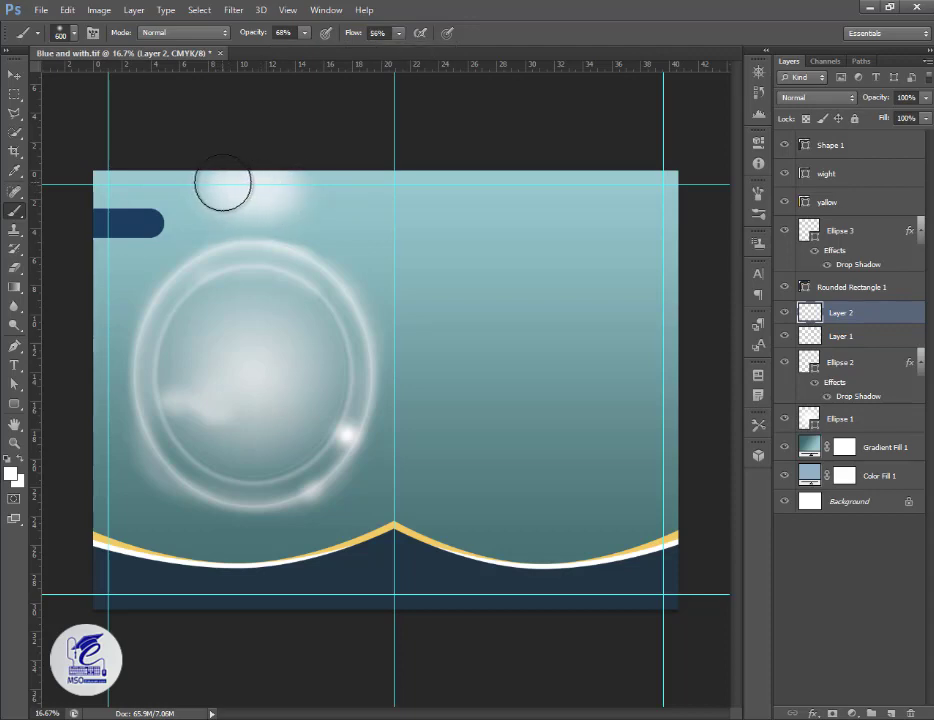
drag(222, 183, 308, 183)
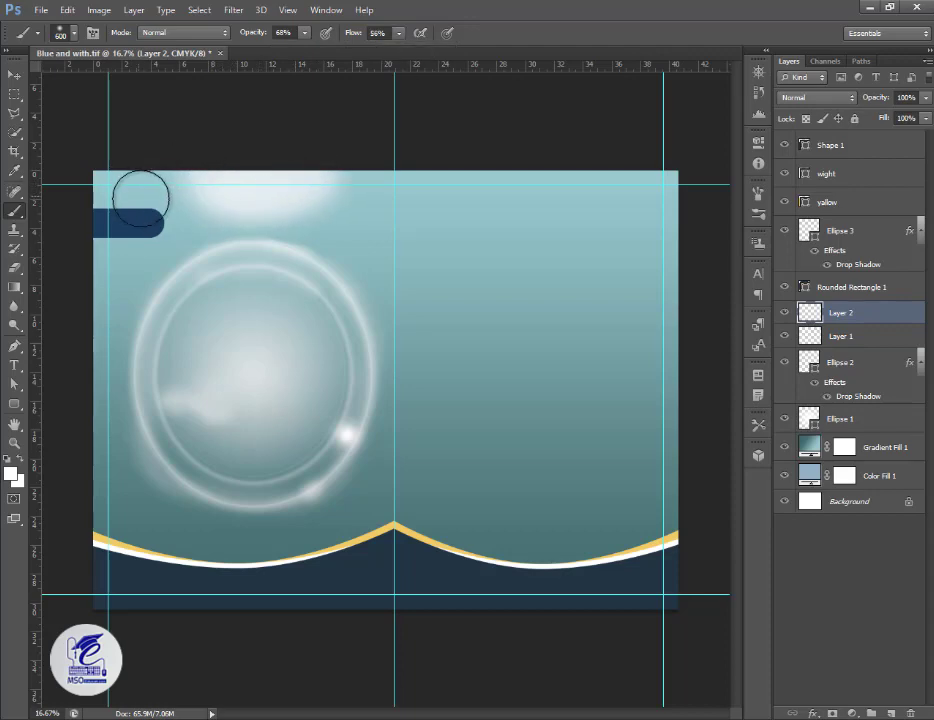
Paint a soft white glow around the dark blue tab on Layer 2 with the brush reduced to 250–300 px.
key(bracketleft)
key(bracketleft)
key(bracketleft)
key(bracketright)
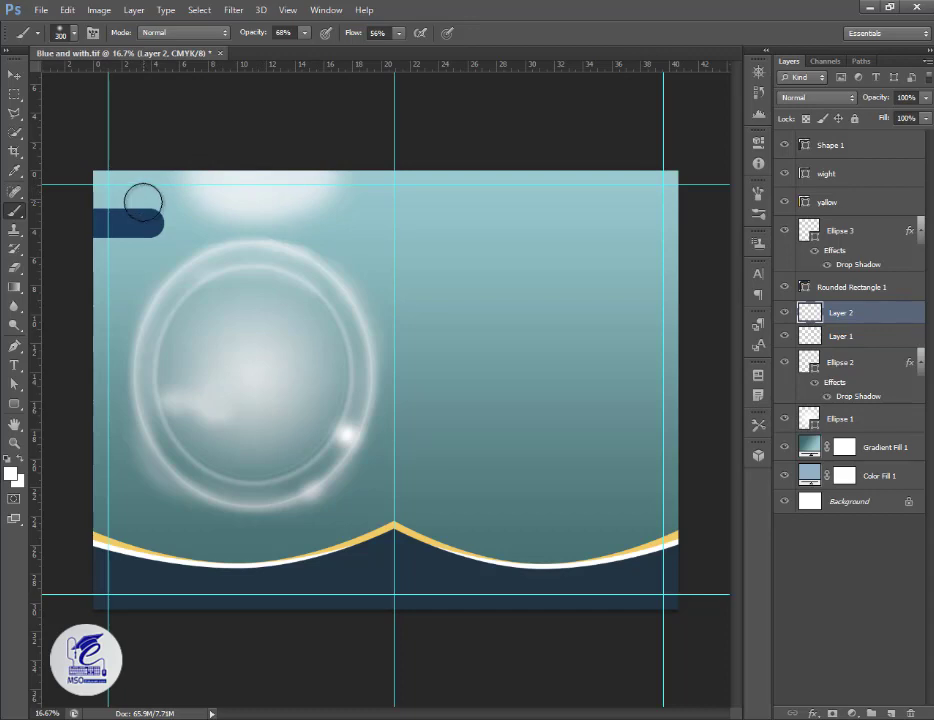
drag(142, 198, 137, 213)
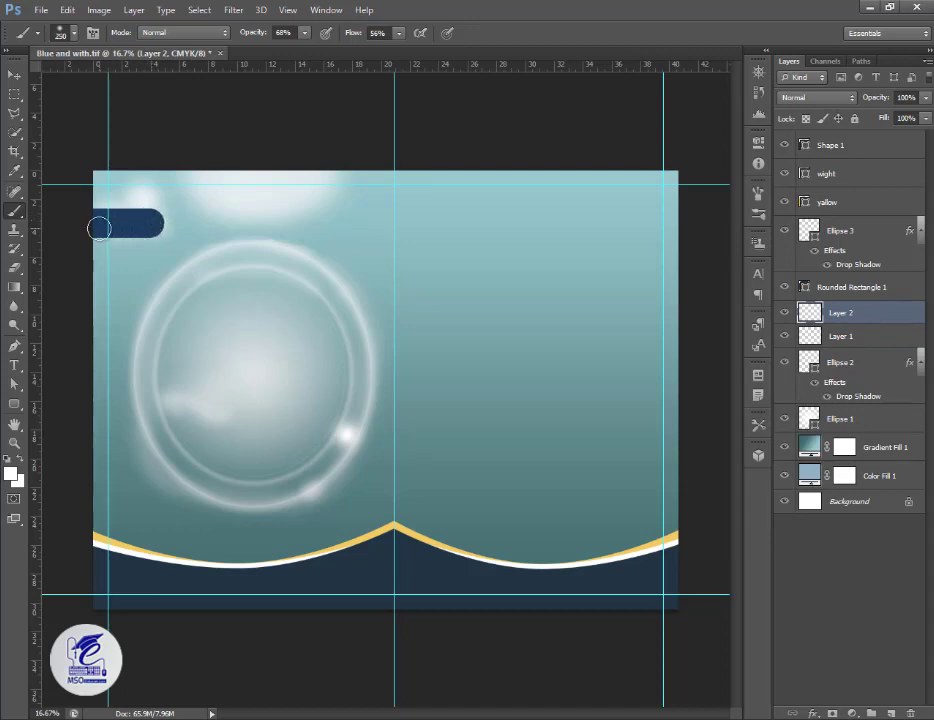
Set the brush to 800 px, 54% opacity and 44% flow, and extend the top glow toward the vertical centre guide.
key(bracketright)
key(bracketright)
key(bracketright)
drag(392, 51, 383, 51)
key(bracketright)
key(bracketright)
key(bracketright)
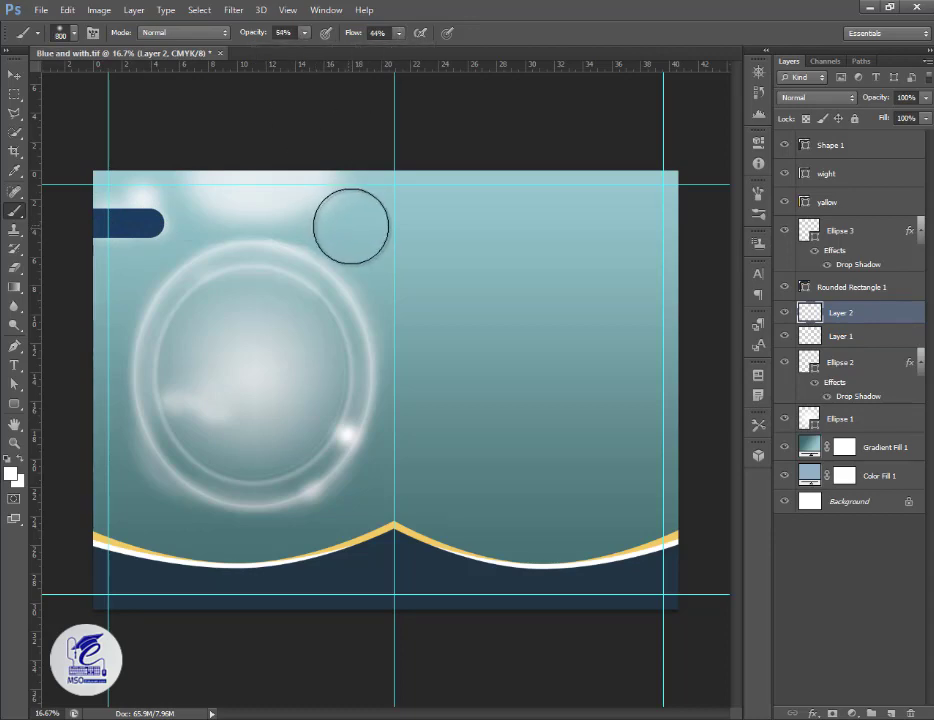
mouse_move(322, 207)
mouse_down()
mouse_move(329, 235)
mouse_move(313, 202)
mouse_up()
Lower Layer 2's opacity to 66% and its fill to 79%.
click(13, 76)
click(925, 97)
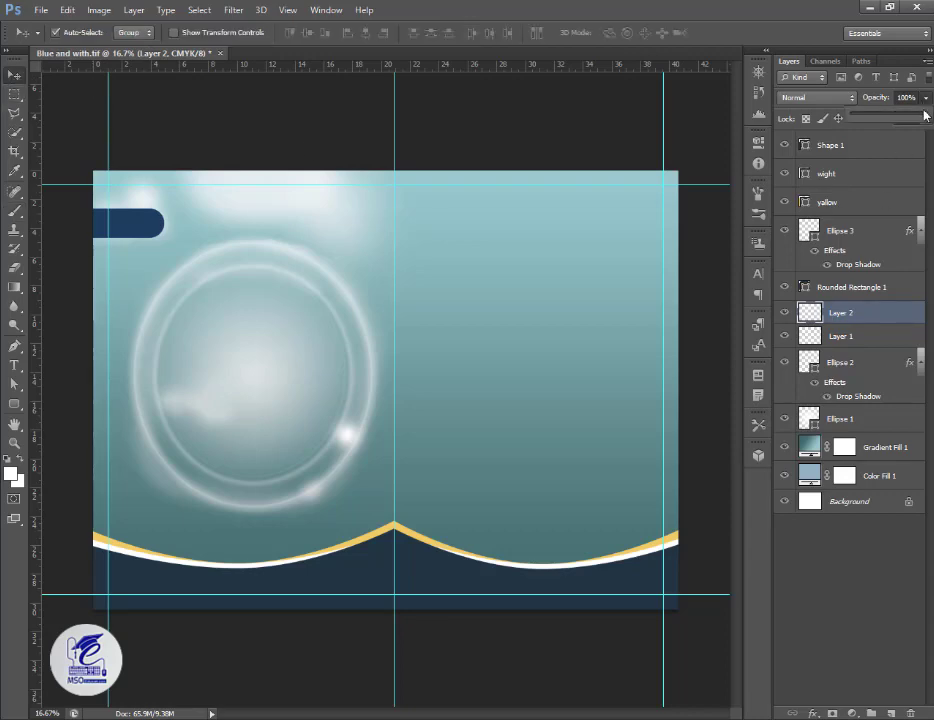
drag(924, 116, 904, 139)
click(925, 118)
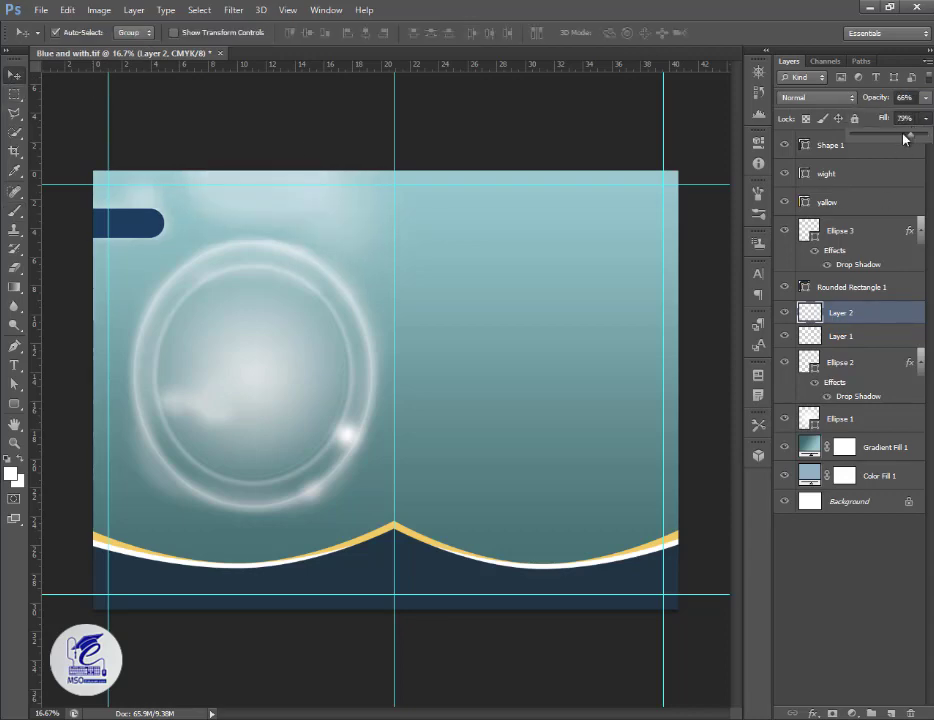
click(925, 97)
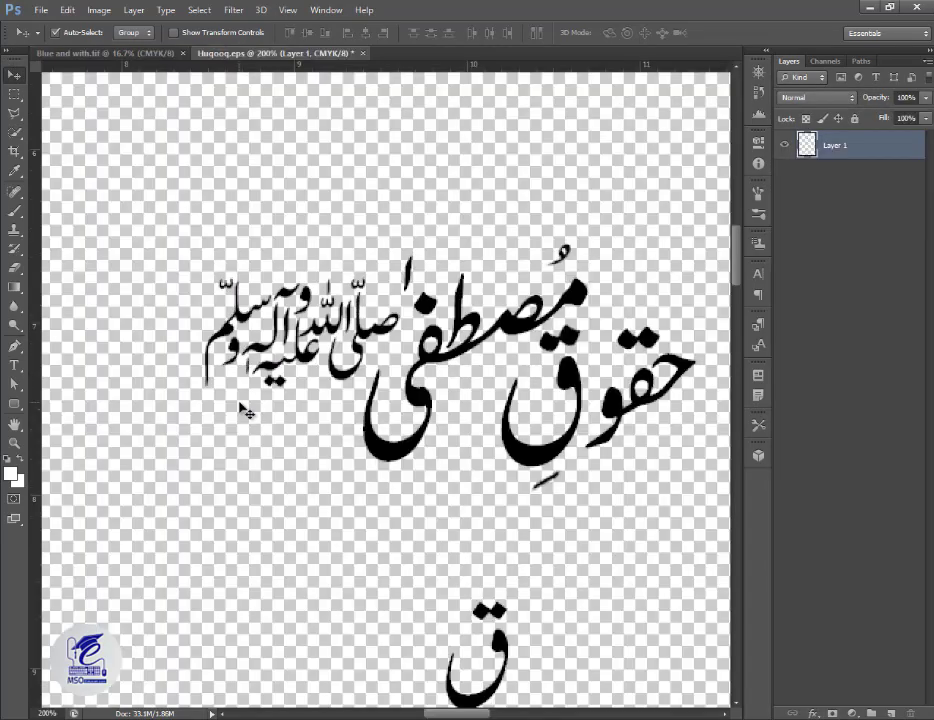
In Huqooq.eps, select and copy the calligraphy version with the small honorific phrase, and return to the Blue and with.tif document.
key(ctrl+minus)
key(ctrl+minus)
key(ctrl+minus)
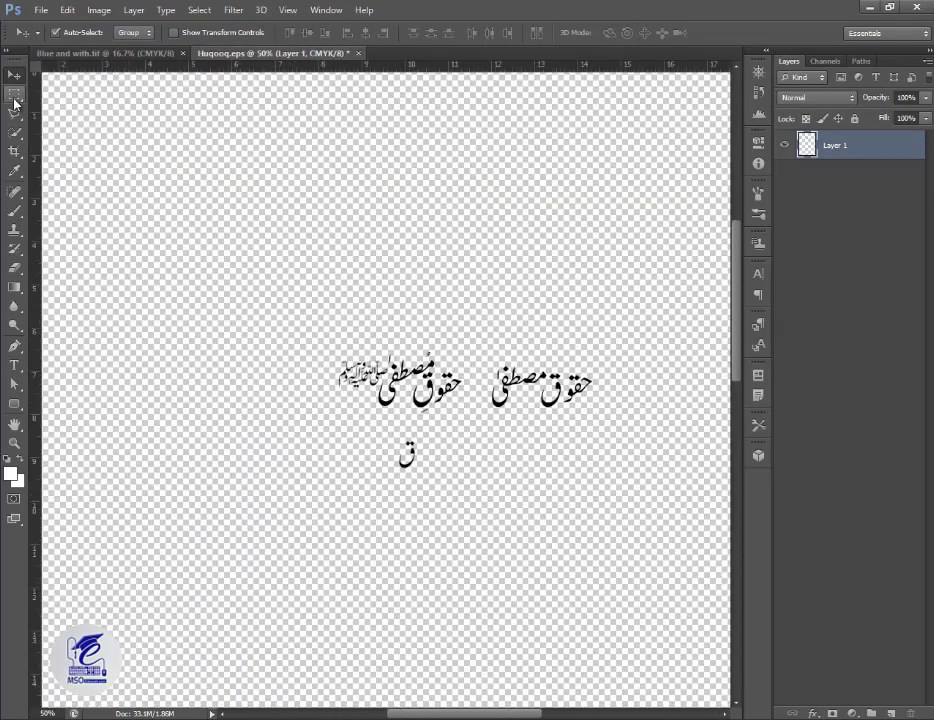
click(14, 96)
drag(318, 324, 474, 428)
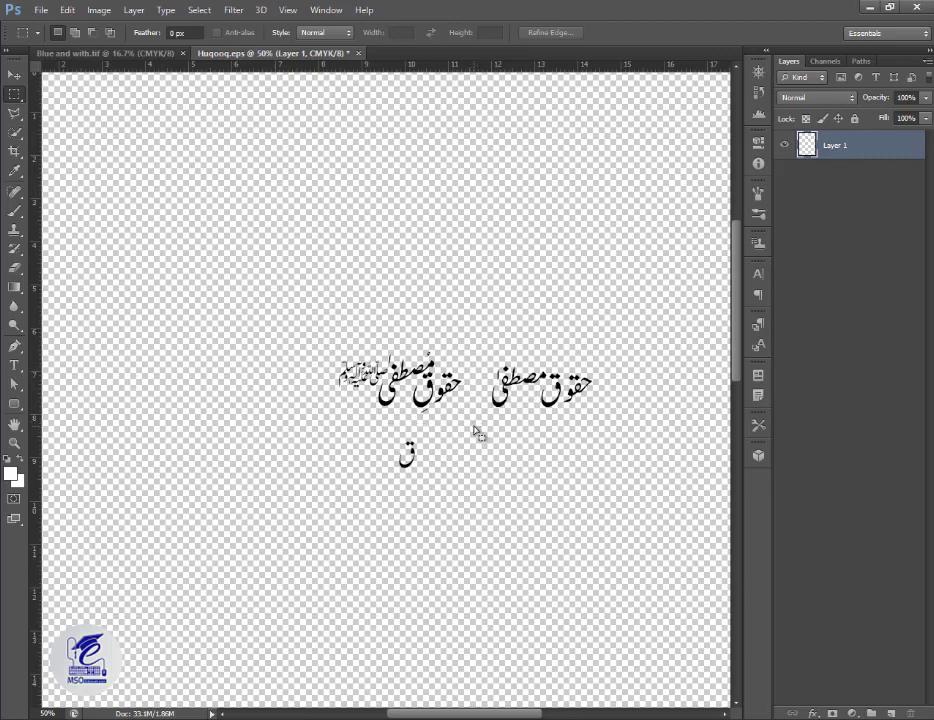
key(ctrl+Tab)
key(v)
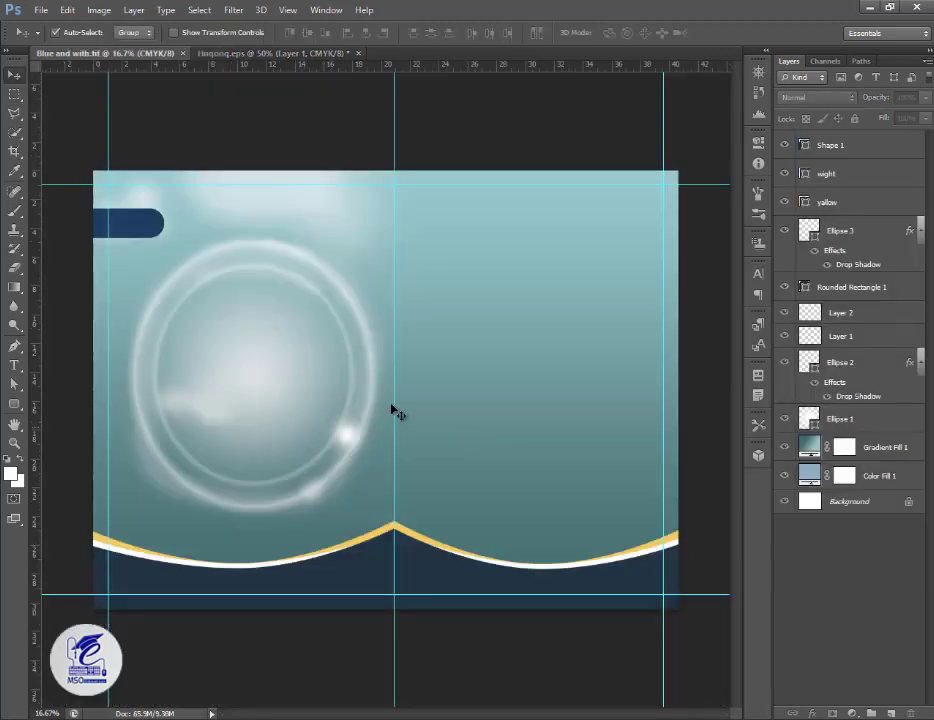
Add a new layer above Shape 1 and paste the copied calligraphy into it.
click(620, 357)
click(857, 148)
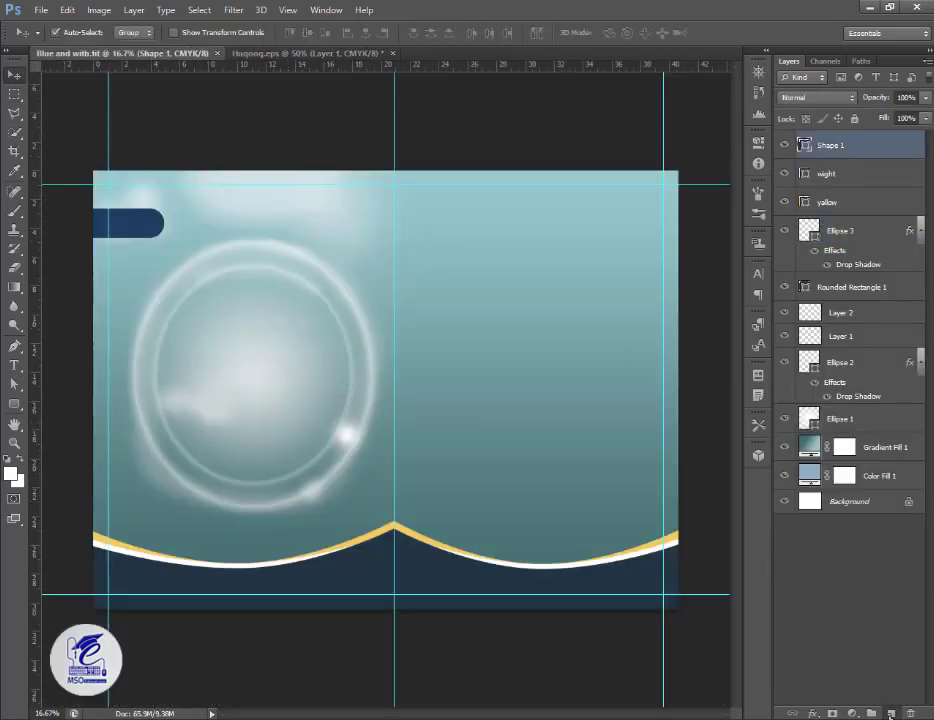
click(891, 713)
key(ctrl+v)
Scale the pasted calligraphy up proportionally to about 14.4 cm wide and place it over the ovals.
key(ctrl+t)
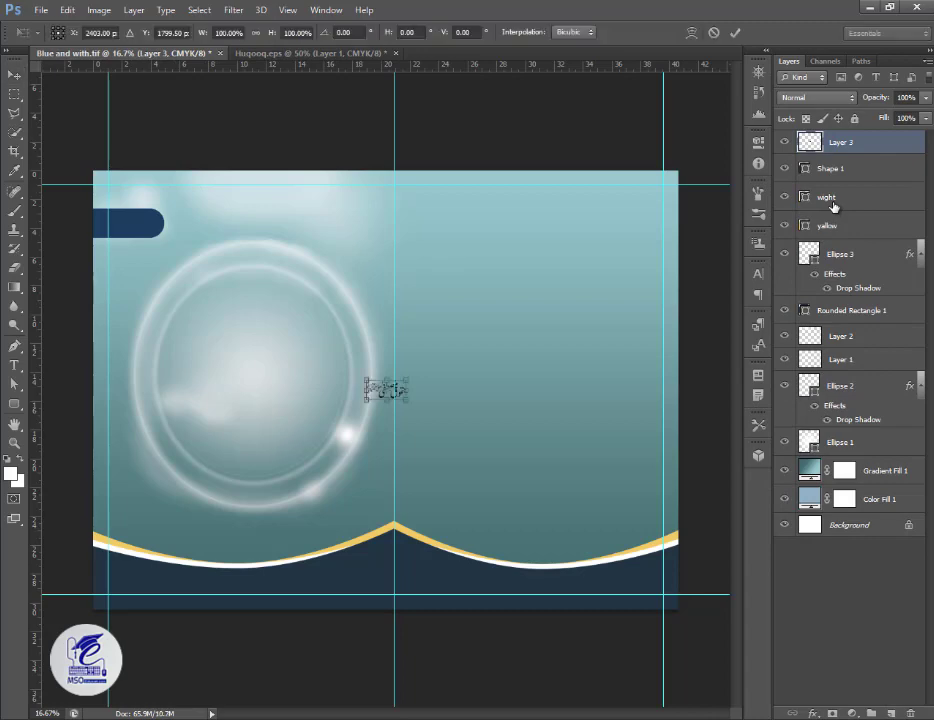
drag(473, 459, 499, 476)
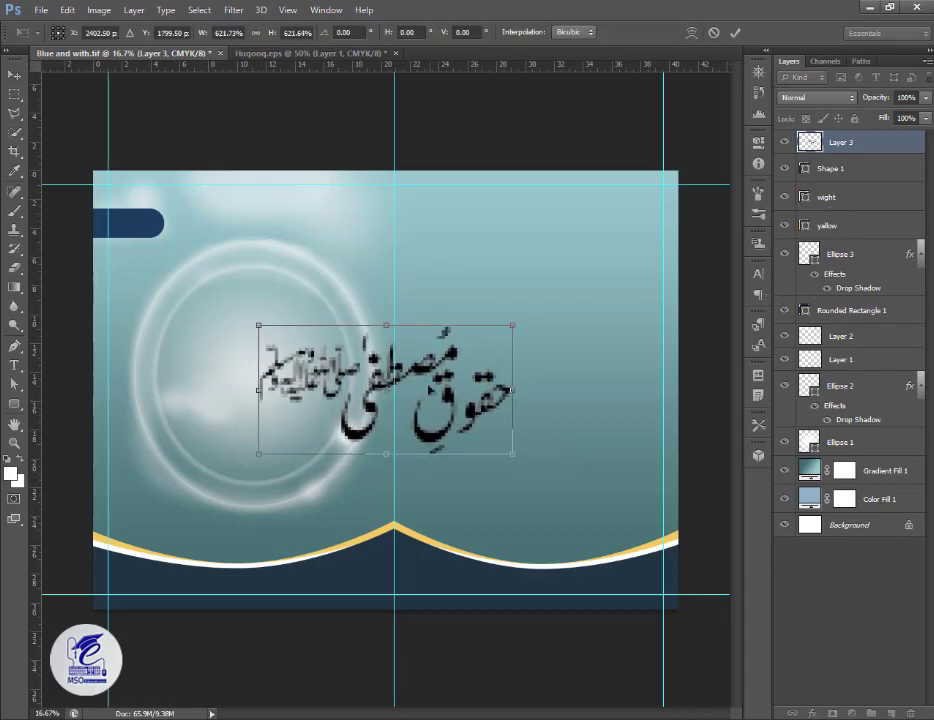
drag(440, 389, 300, 359)
drag(375, 427, 352, 412)
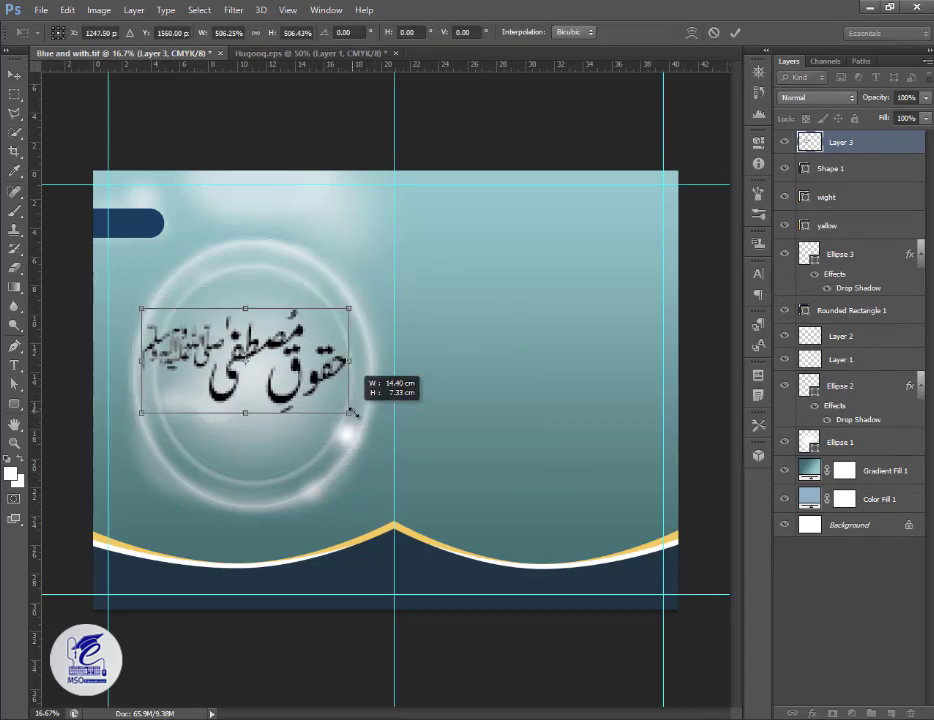
key(Return)
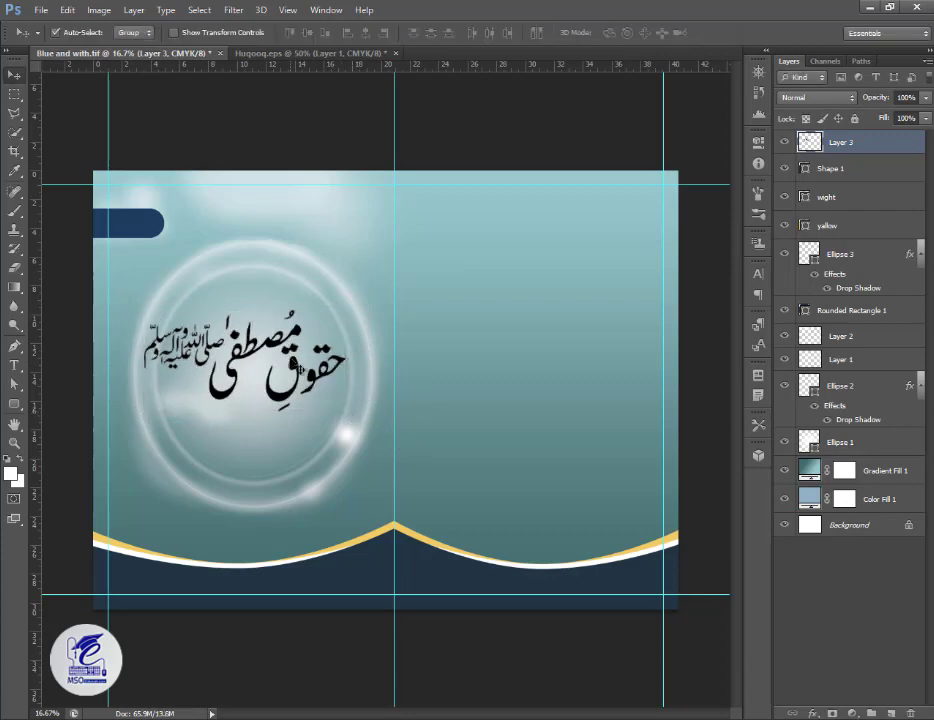
Shift the calligraphy lower in the ovals and move its lassoed honorific phrase above the main title words.
key(ctrl+plus)
key(F8)
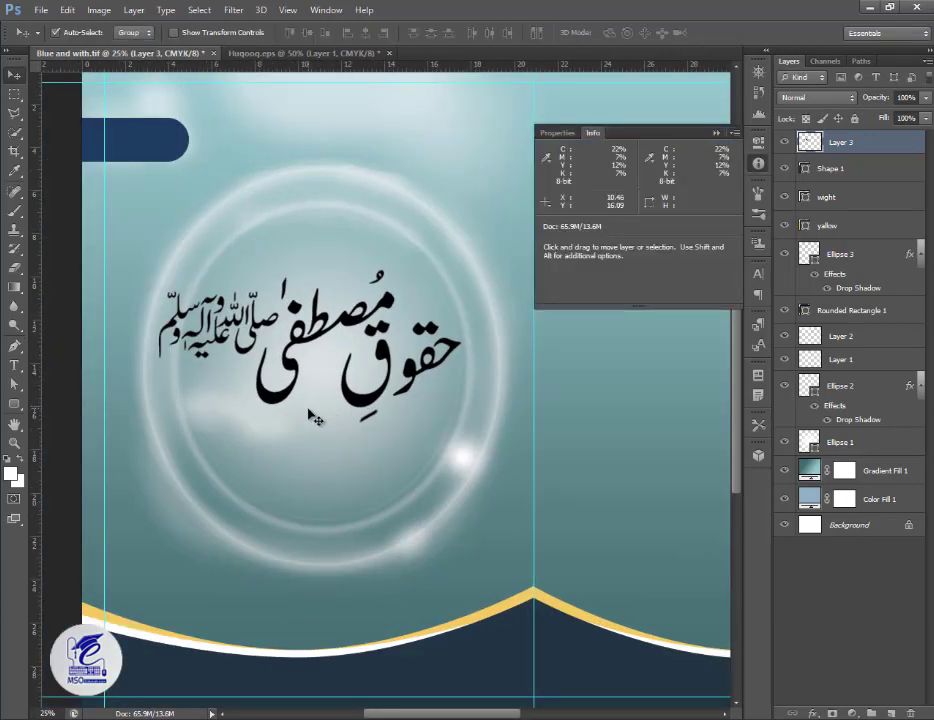
mouse_move(357, 407)
mouse_down()
mouse_move(340, 455)
mouse_move(328, 447)
mouse_up()
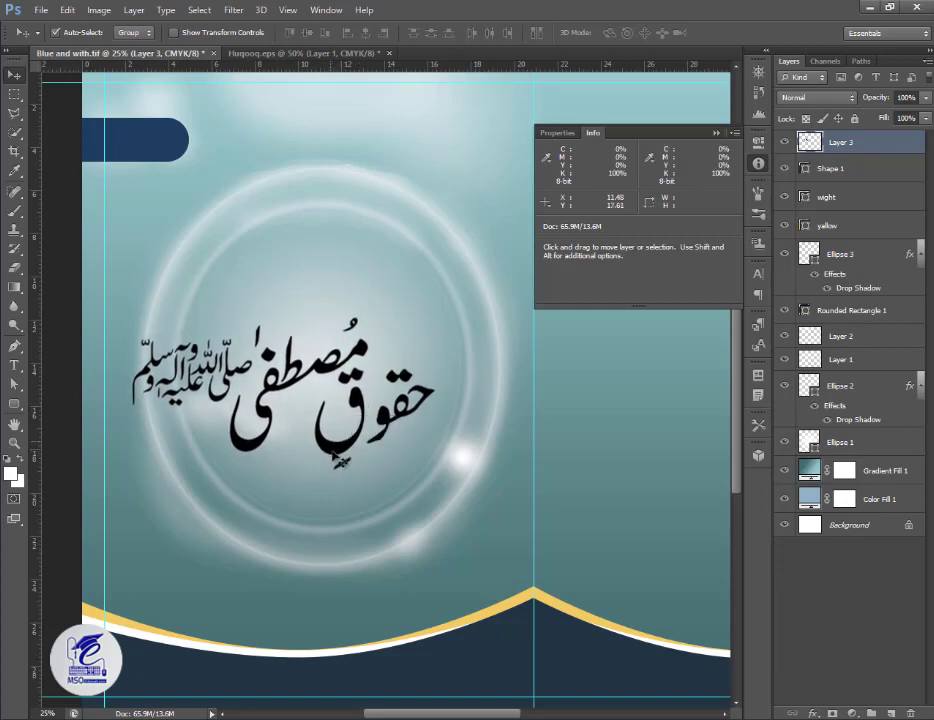
key(l)
click(207, 413)
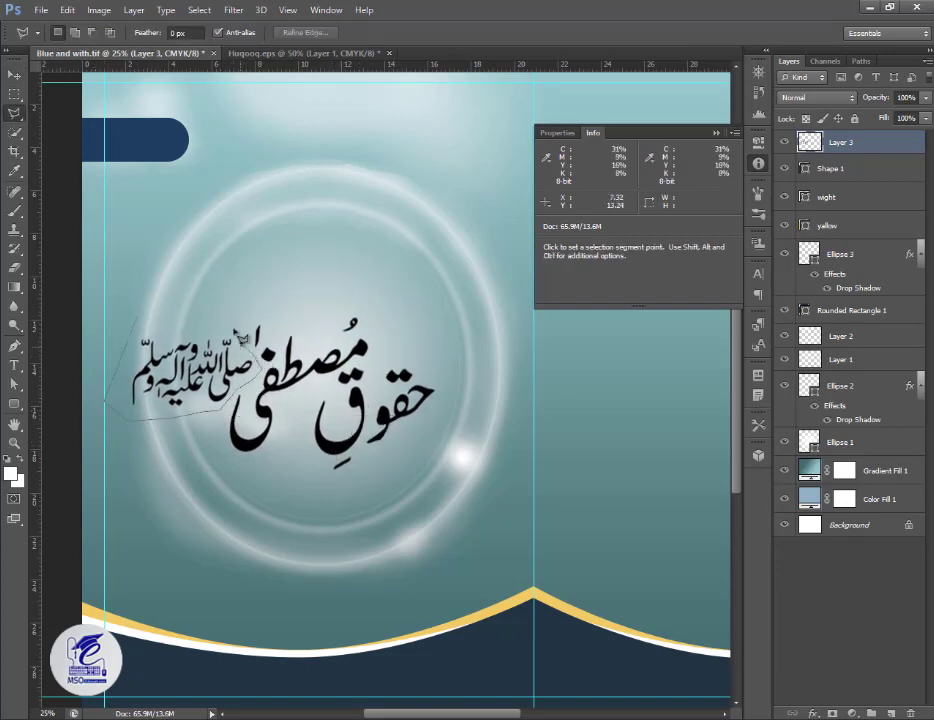
click(105, 398)
key(v)
mouse_move(256, 392)
mouse_down()
mouse_move(335, 235)
mouse_move(355, 237)
mouse_move(377, 298)
mouse_up()
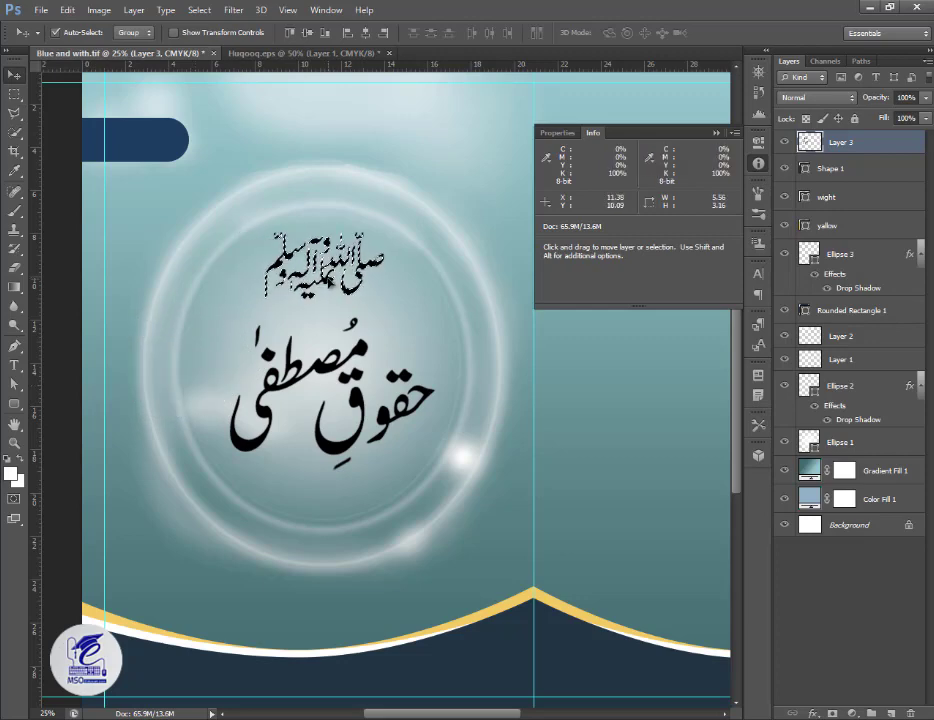
Lasso the main title words and move them about 0.24 cm left and 0.41 cm down inside the inner oval.
click(14, 93)
click(14, 113)
click(172, 357)
click(250, 311)
click(300, 326)
click(357, 302)
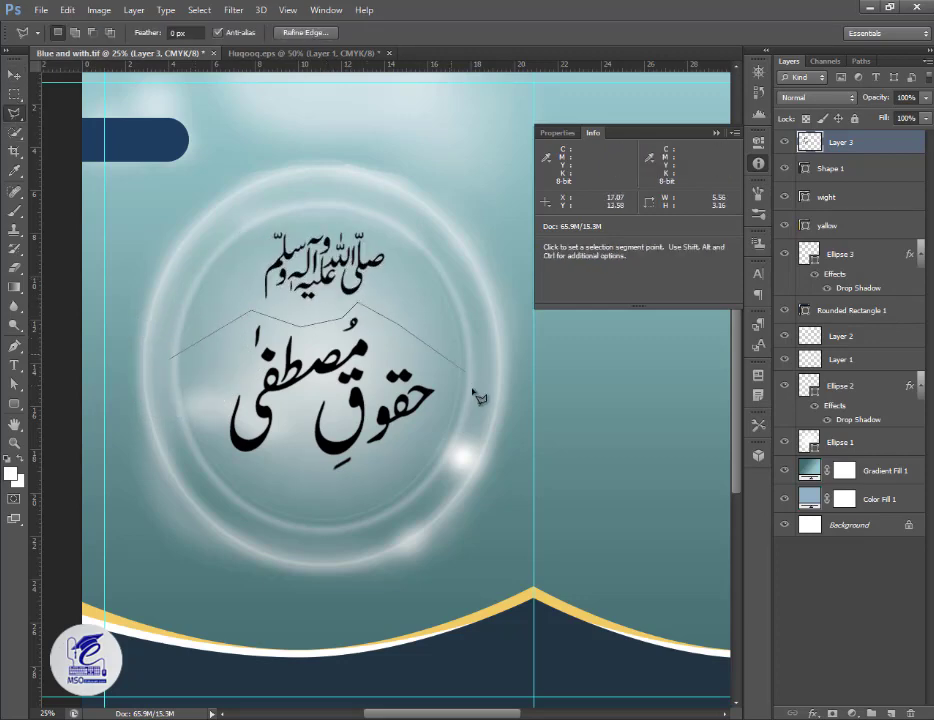
click(467, 373)
click(467, 425)
click(397, 498)
click(226, 498)
click(171, 359)
key(v)
drag(269, 419, 264, 428)
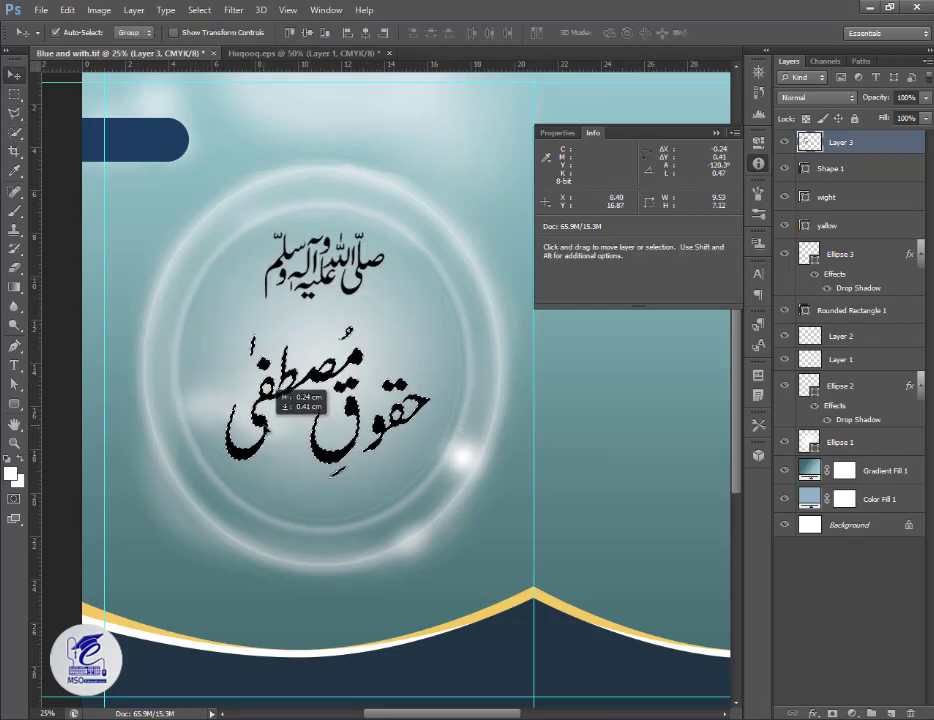
key(ctrl+d)
Select the honorific phrase above the title and nudge it slightly down, closer to the main words.
key(m)
drag(236, 192, 405, 300)
key(v)
drag(368, 259, 368, 270)
key(ctrl+d)
Cut the main title words onto their own layer and reposition them centred below the honorific phrase in the inner oval.
key(m)
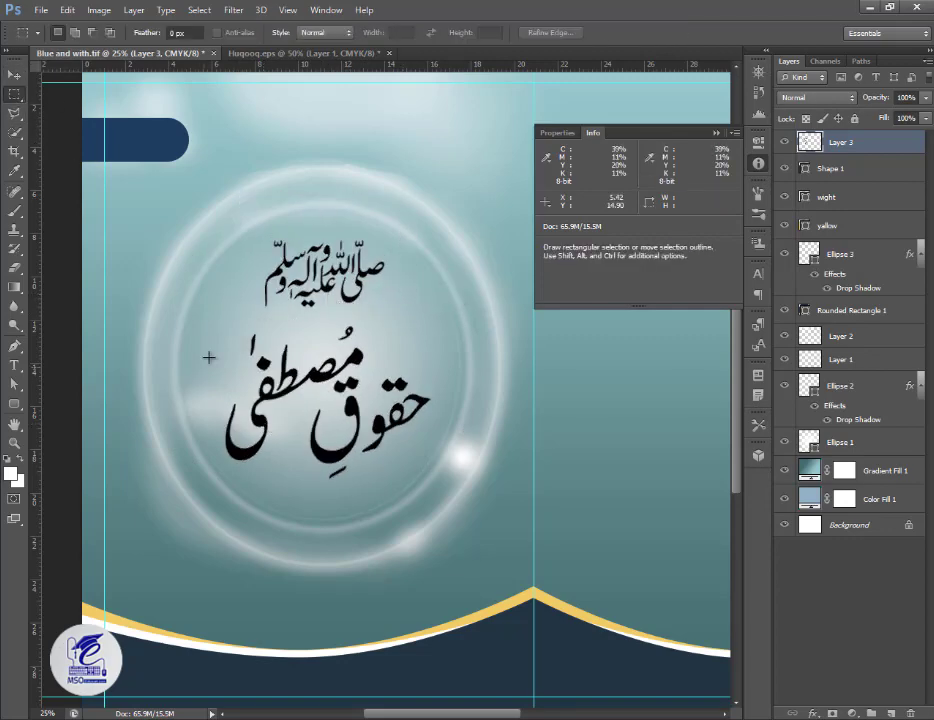
drag(198, 309, 463, 494)
key(v)
key(ctrl+shift+j)
drag(404, 501, 464, 491)
key(m)
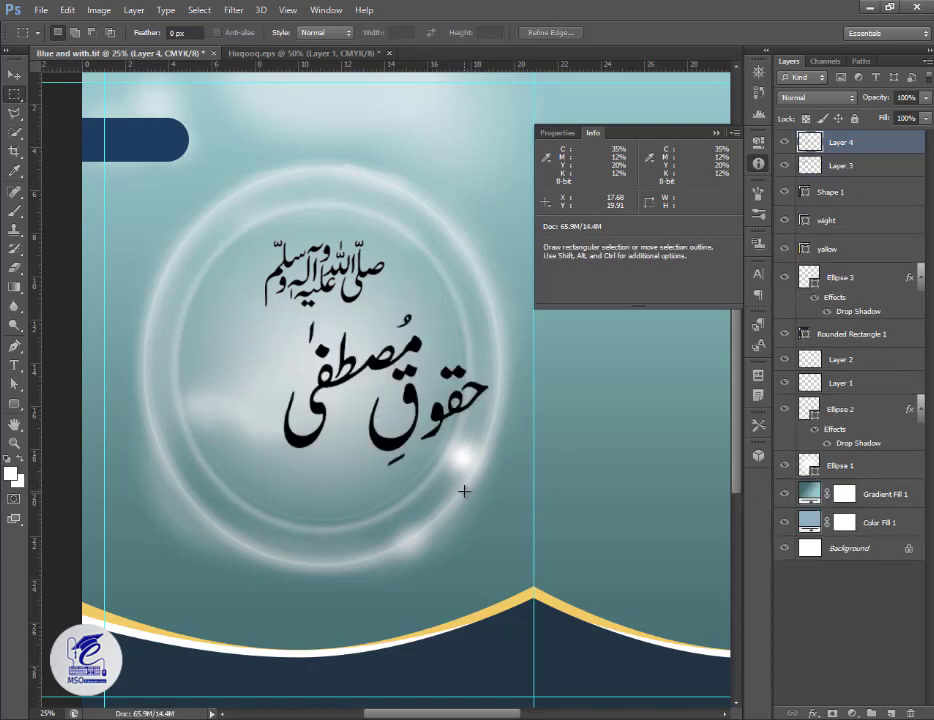
key(v)
drag(387, 443, 337, 455)
Add a Color Overlay to the main title layer and open its overlay colour for editing.
click(814, 713)
click(840, 701)
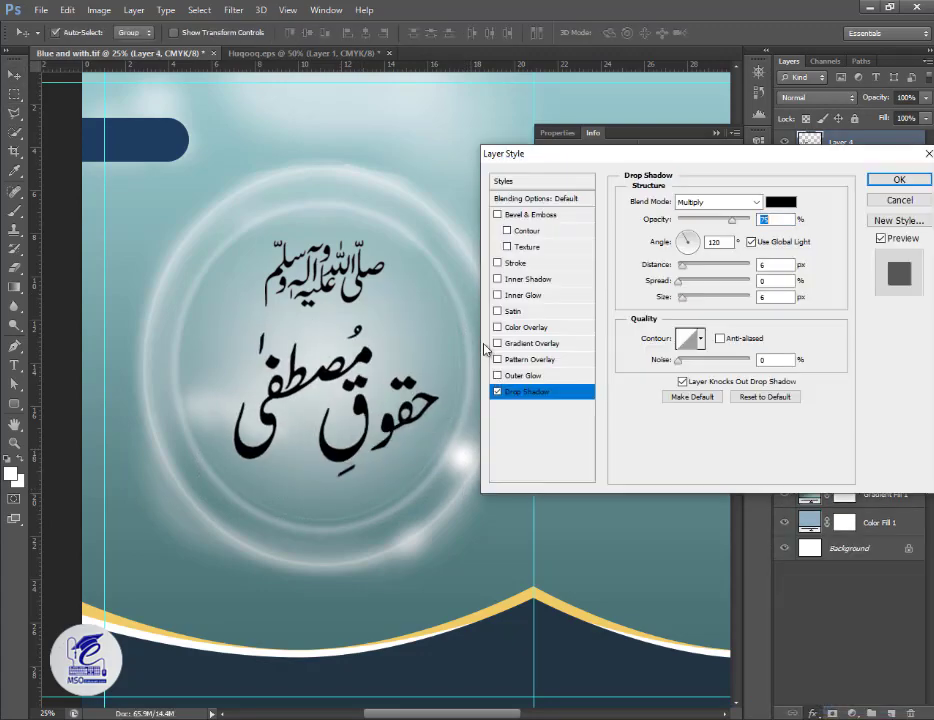
click(525, 327)
click(780, 202)
Try dark red and brown shades as the title's overlay colour.
click(745, 436)
click(690, 340)
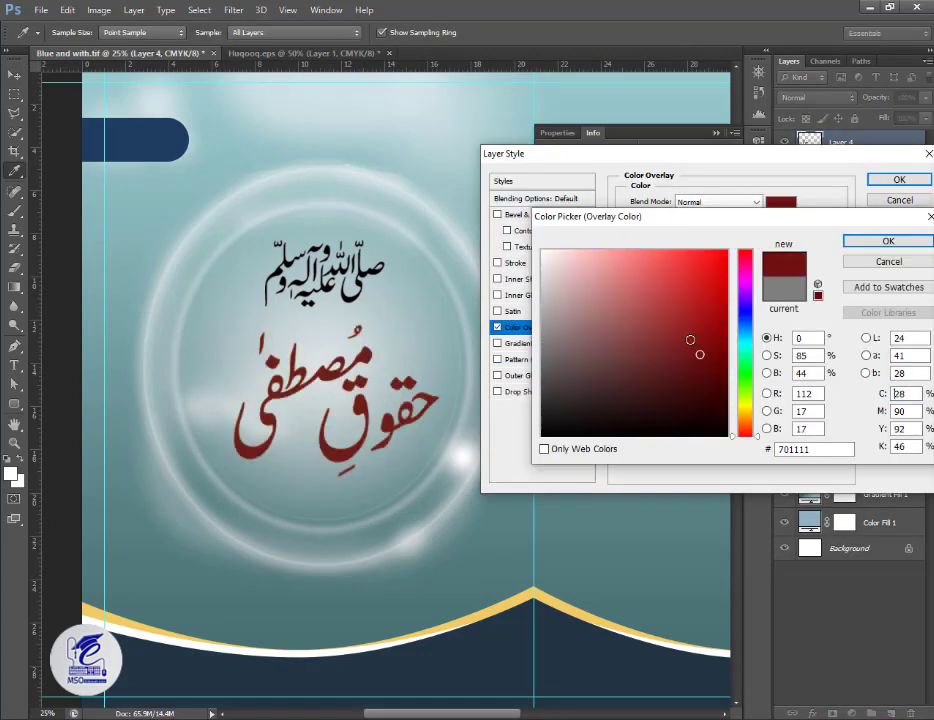
click(741, 418)
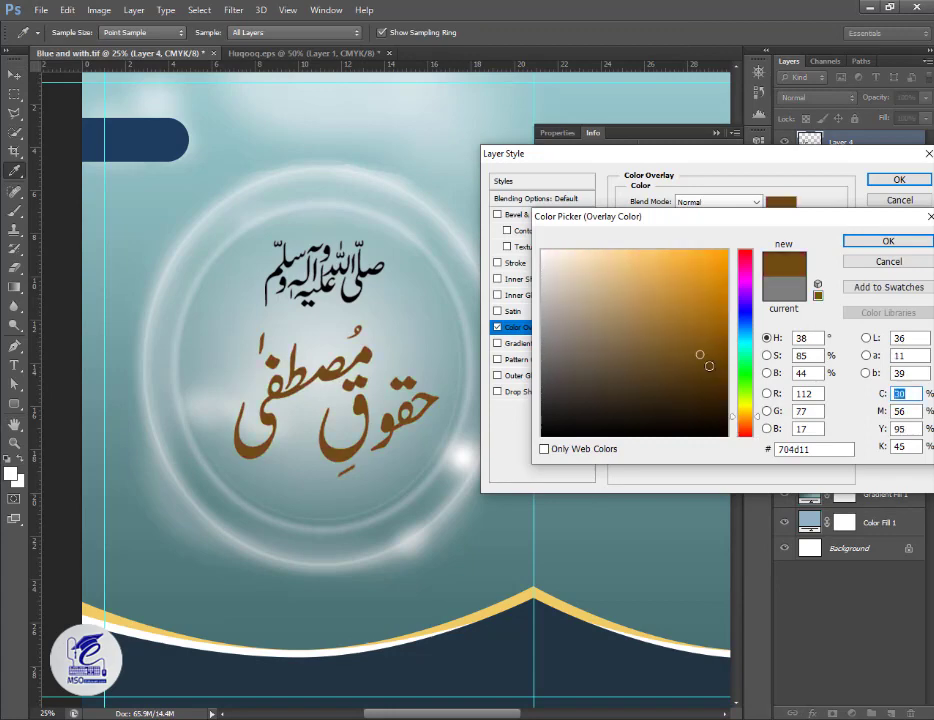
click(715, 375)
mouse_move(745, 416)
mouse_down()
mouse_move(745, 427)
mouse_move(745, 399)
mouse_move(745, 413)
mouse_up()
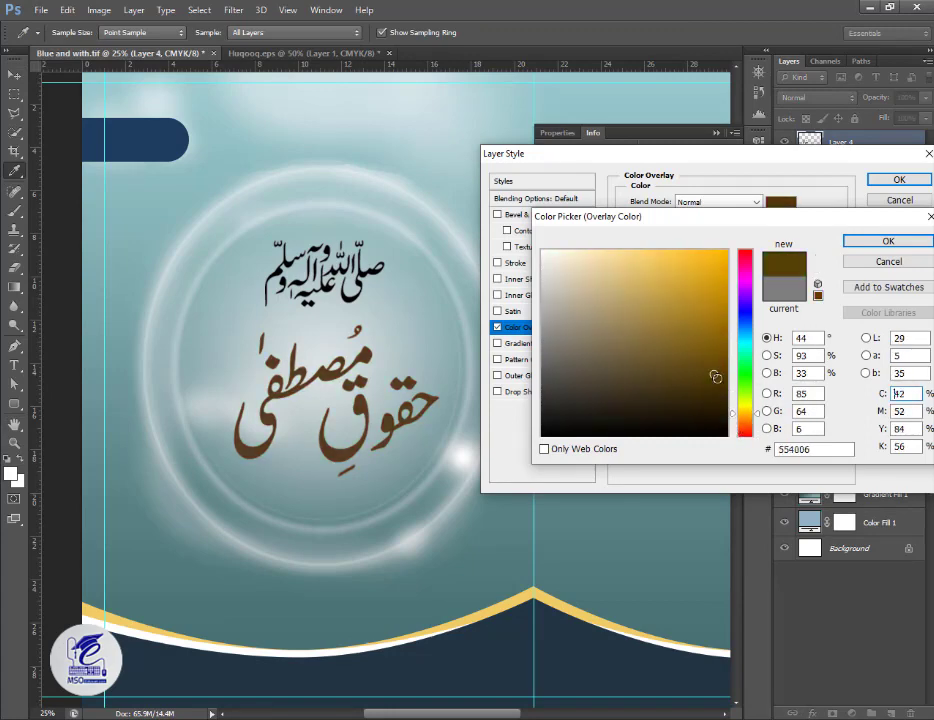
drag(715, 376, 715, 302)
click(745, 435)
click(706, 352)
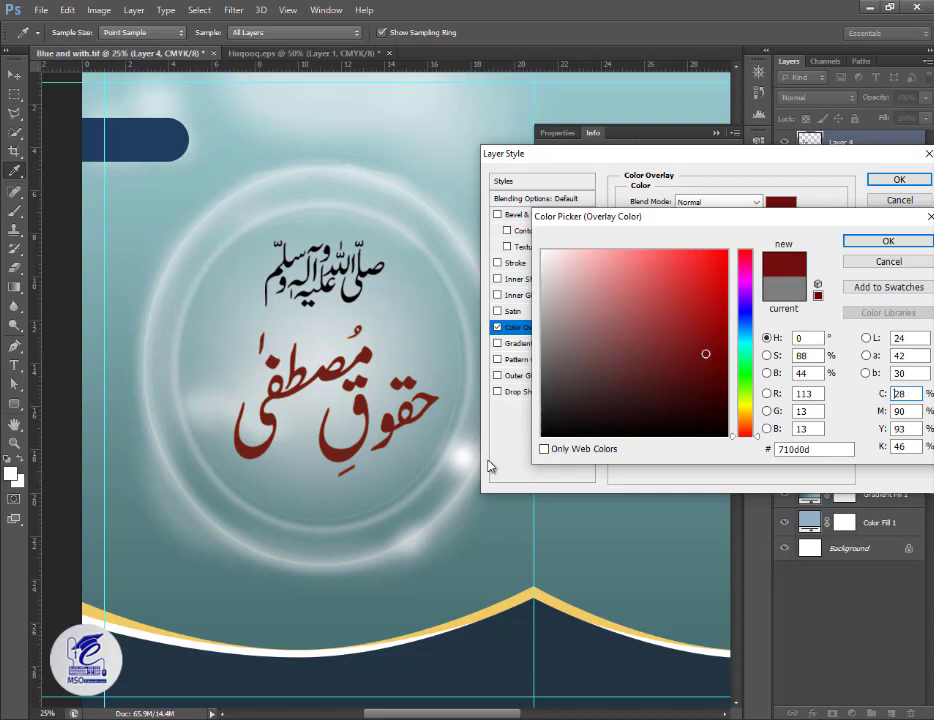
Set the title's overlay colour to the bottom band's dark navy (#213644) and add a white Drop Shadow in Lighten mode.
click(502, 644)
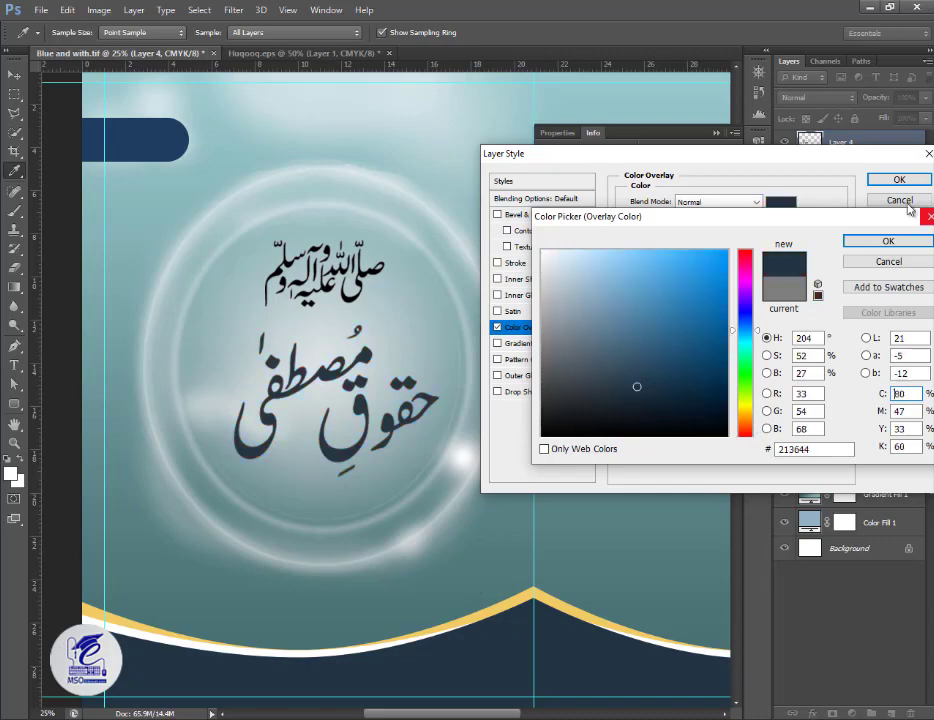
click(888, 241)
click(525, 391)
click(780, 202)
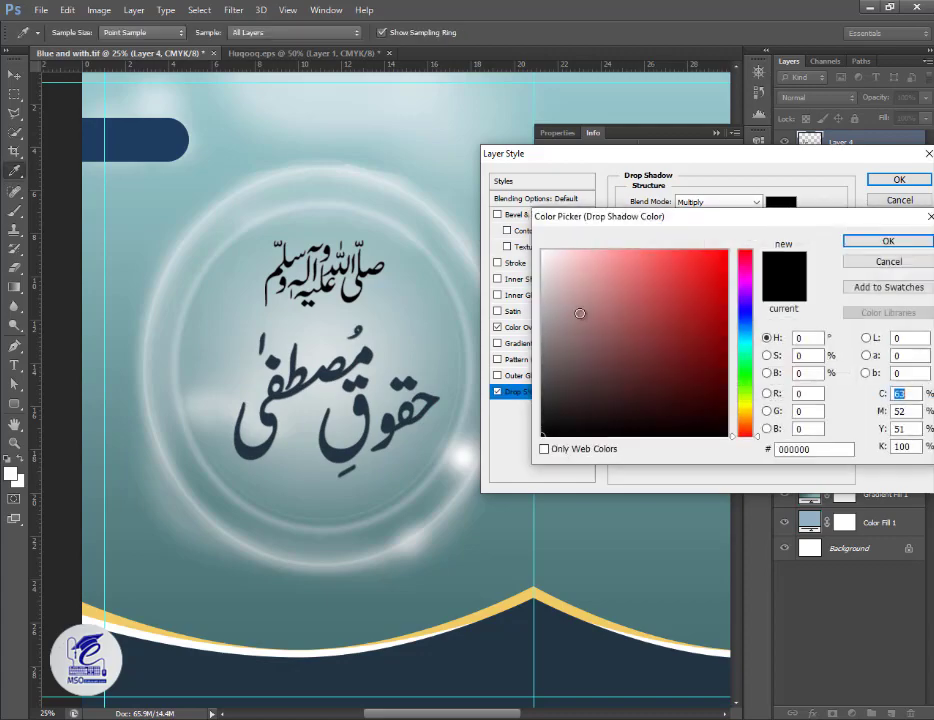
click(580, 313)
click(884, 242)
click(757, 202)
click(705, 322)
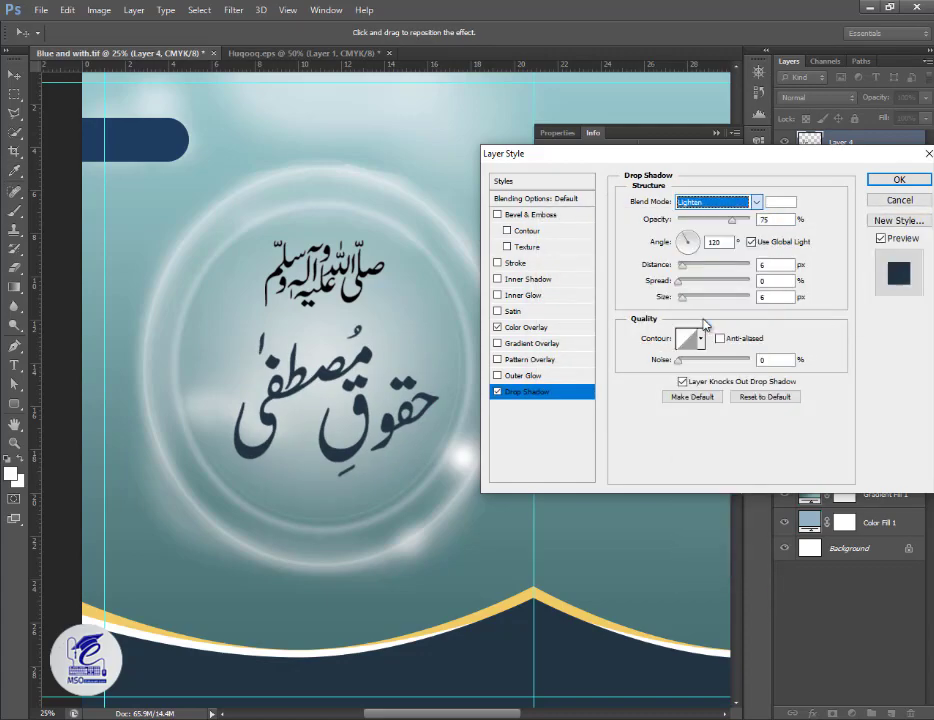
Turn off Use Global Light for the title's shadow, set distance 3 px, spread 24% and size 49 px, and apply the styles.
click(751, 243)
drag(683, 299, 696, 299)
drag(683, 267, 703, 284)
mouse_move(696, 300)
mouse_down()
mouse_move(687, 301)
mouse_move(696, 300)
mouse_move(681, 268)
mouse_move(696, 283)
mouse_up()
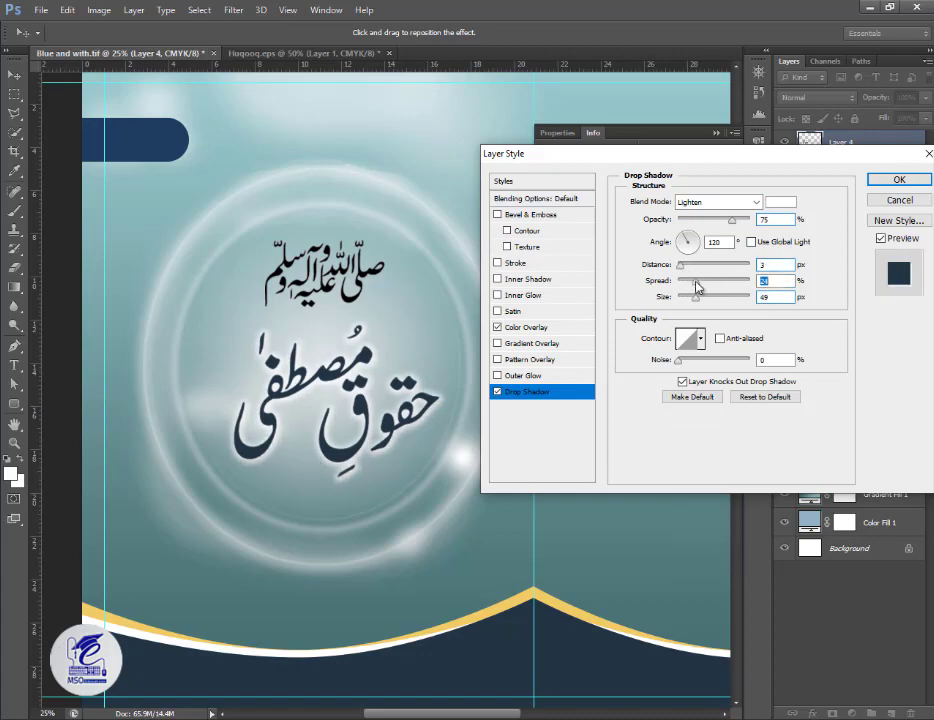
key(Return)
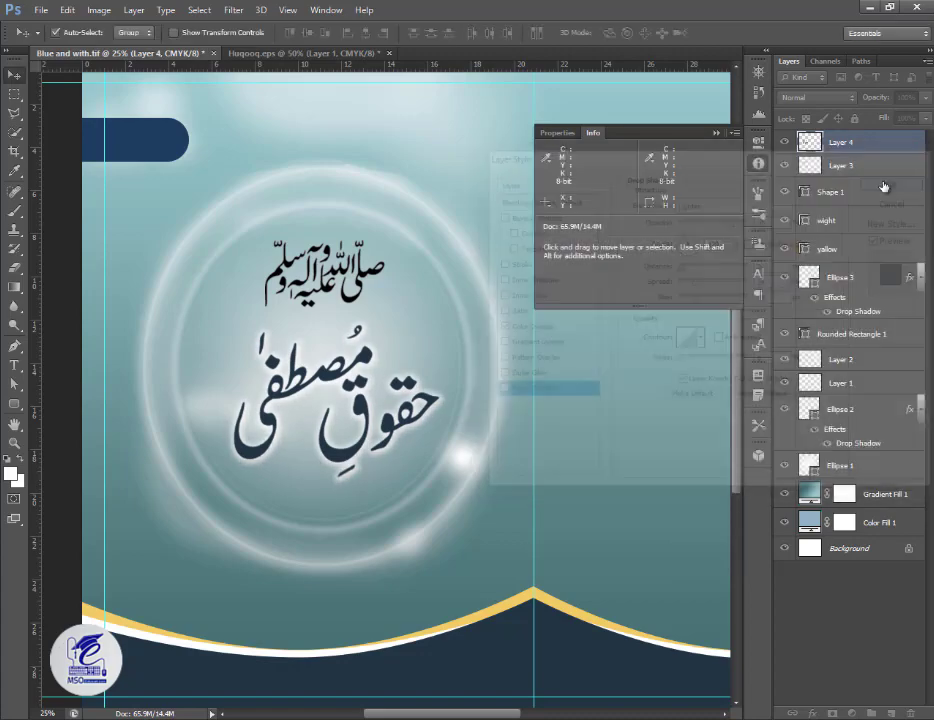
In Huqooq.eps, marquee-select the wide honorific phrase and move it down below the small round one.
click(377, 283)
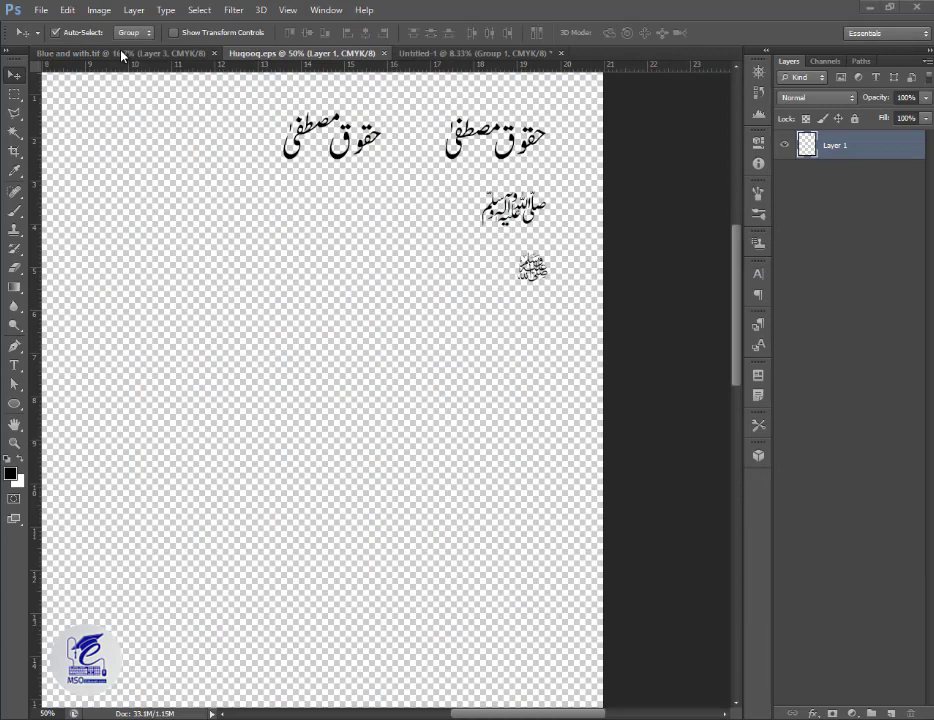
click(123, 52)
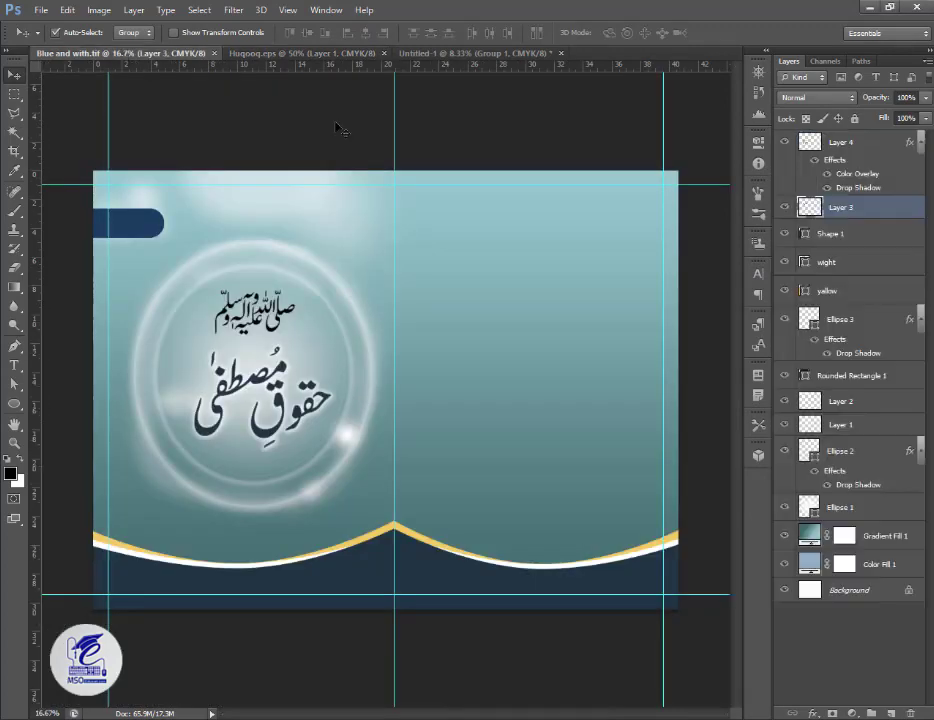
click(300, 52)
drag(513, 222, 459, 244)
key(ctrl+z)
key(m)
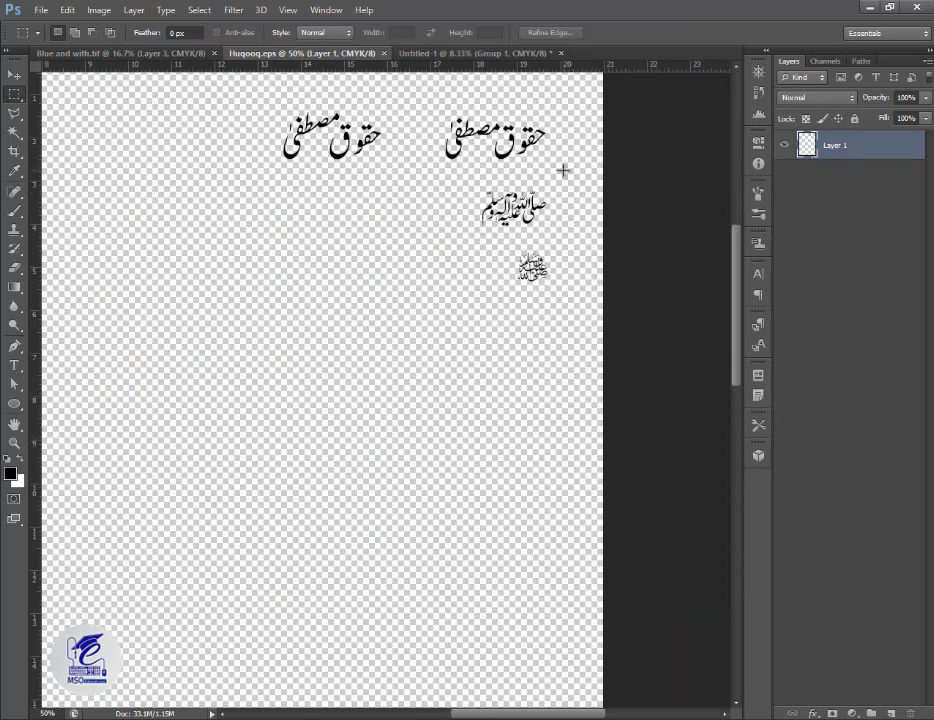
drag(563, 171, 465, 241)
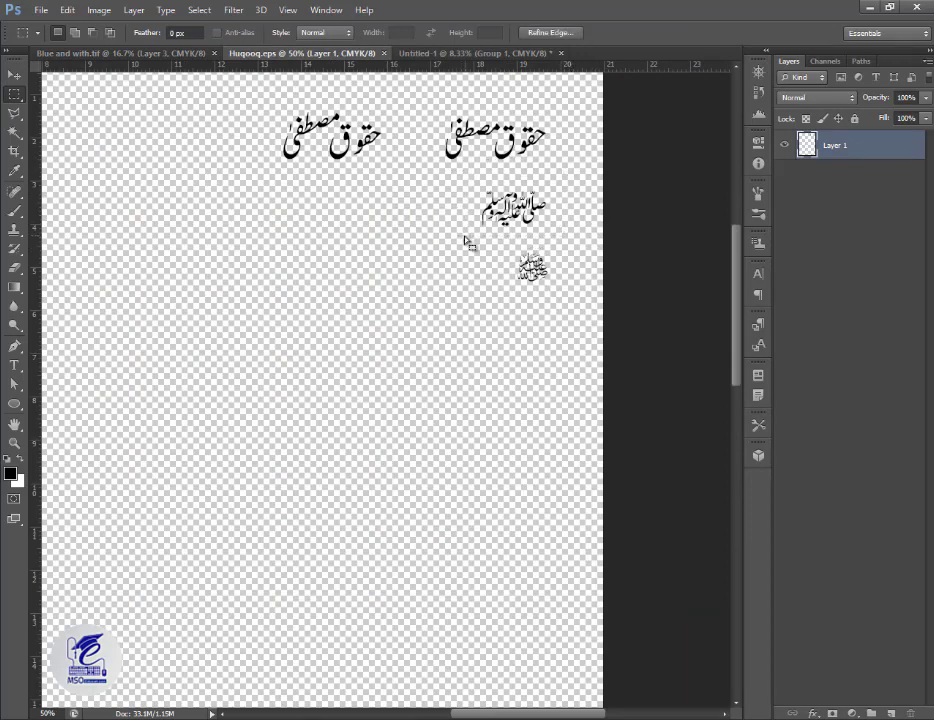
drag(530, 210, 496, 327)
Define the selected wide honorific phrase as a brush preset named SAW 01.
click(68, 12)
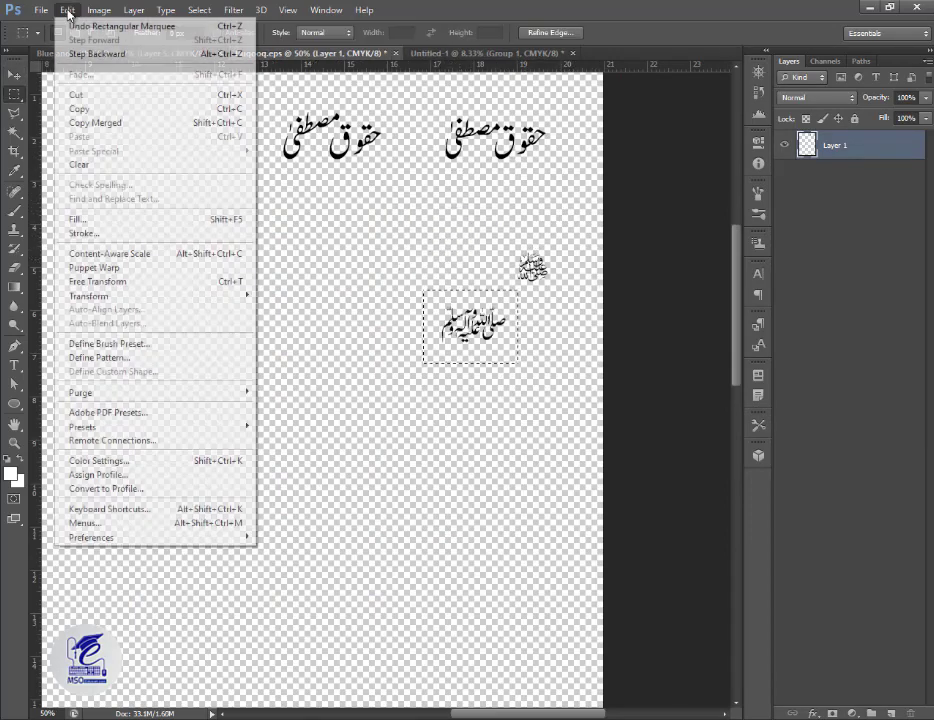
click(115, 344)
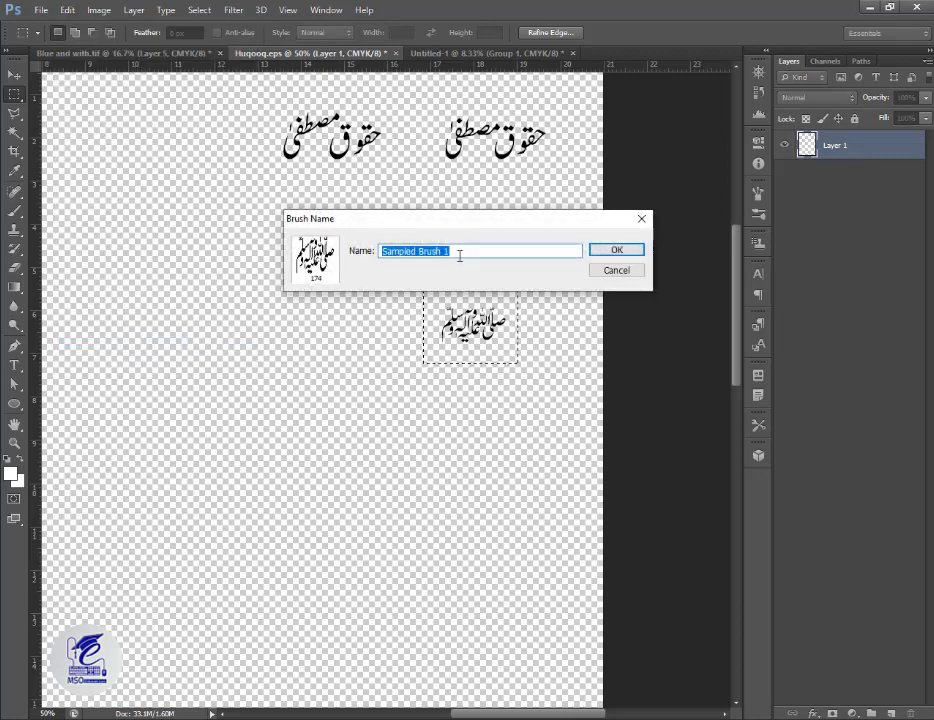
text(SA)
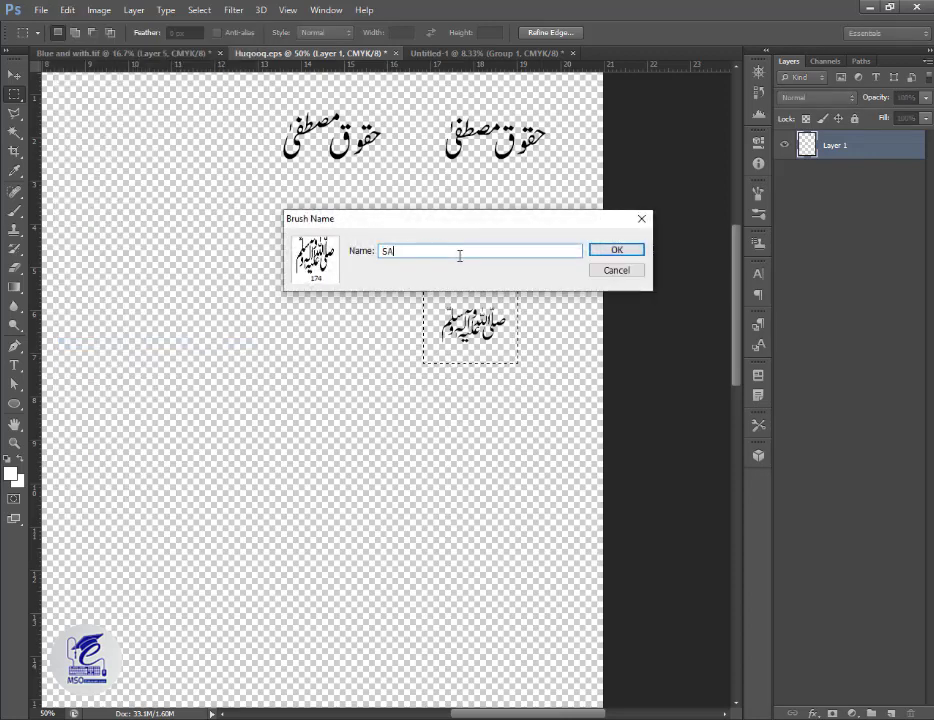
text(W 01)
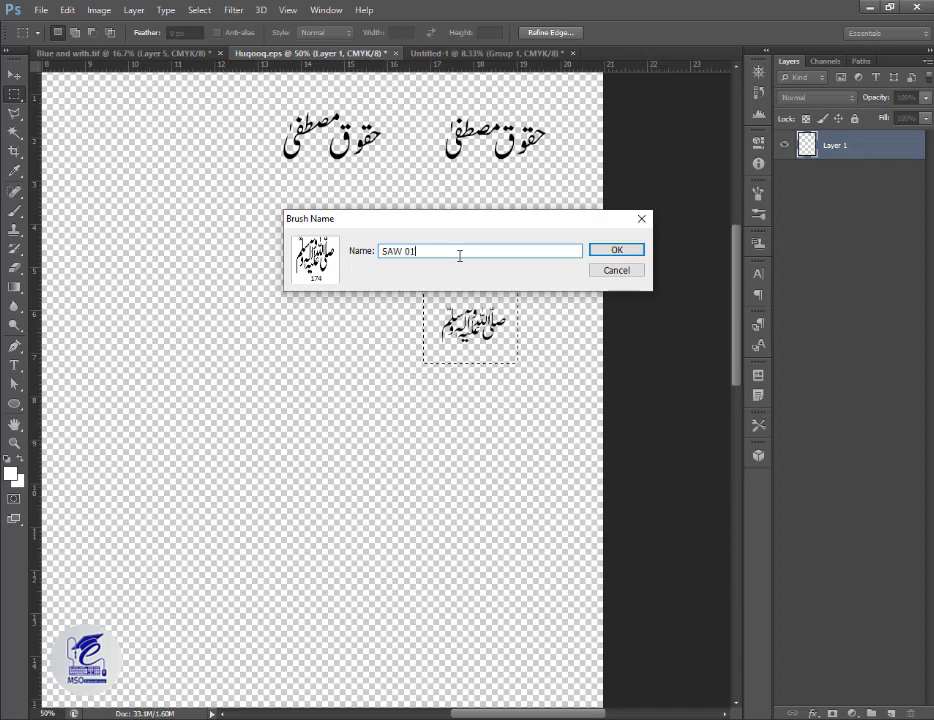
text(111111111111111111)
click(620, 251)
key(1)
key(1)
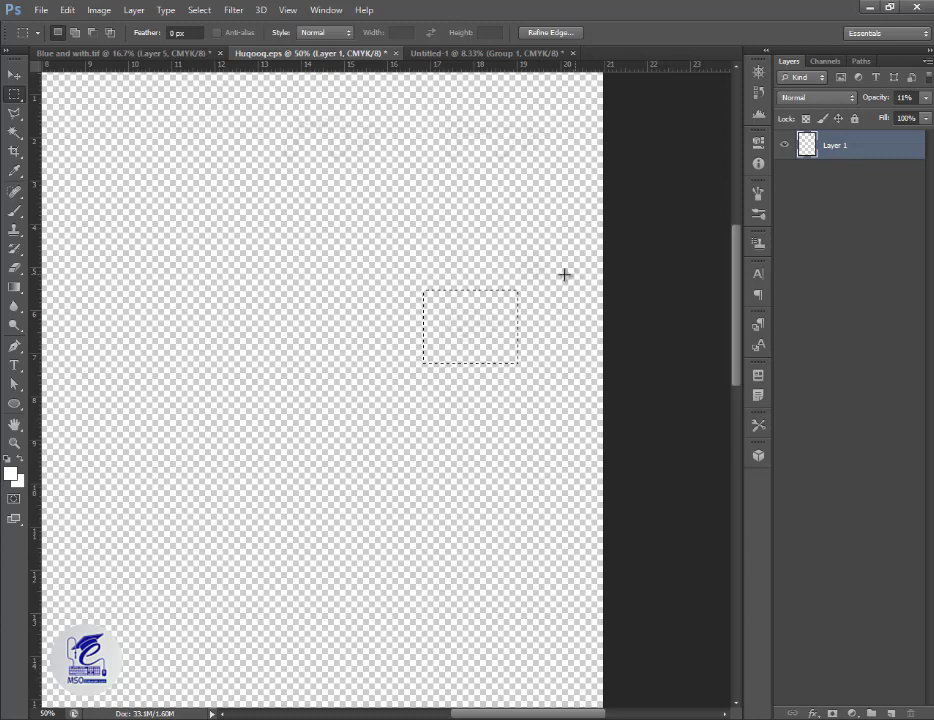
key(0)
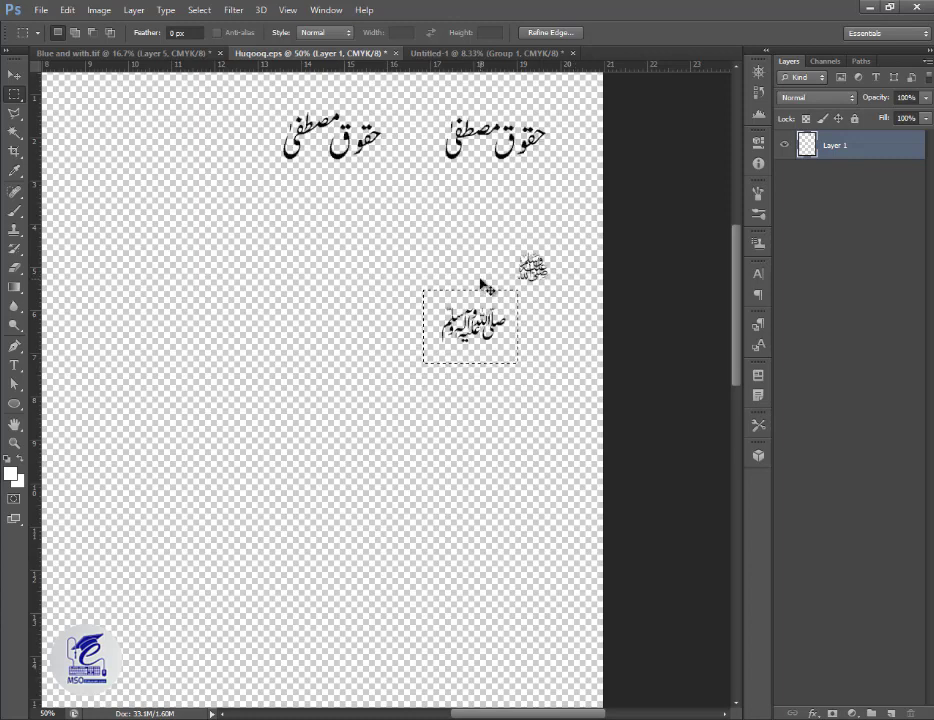
Select the small round honorific and define it as a brush preset named SAW 02.
drag(578, 233, 506, 296)
click(41, 10)
mouse_move(67, 10)
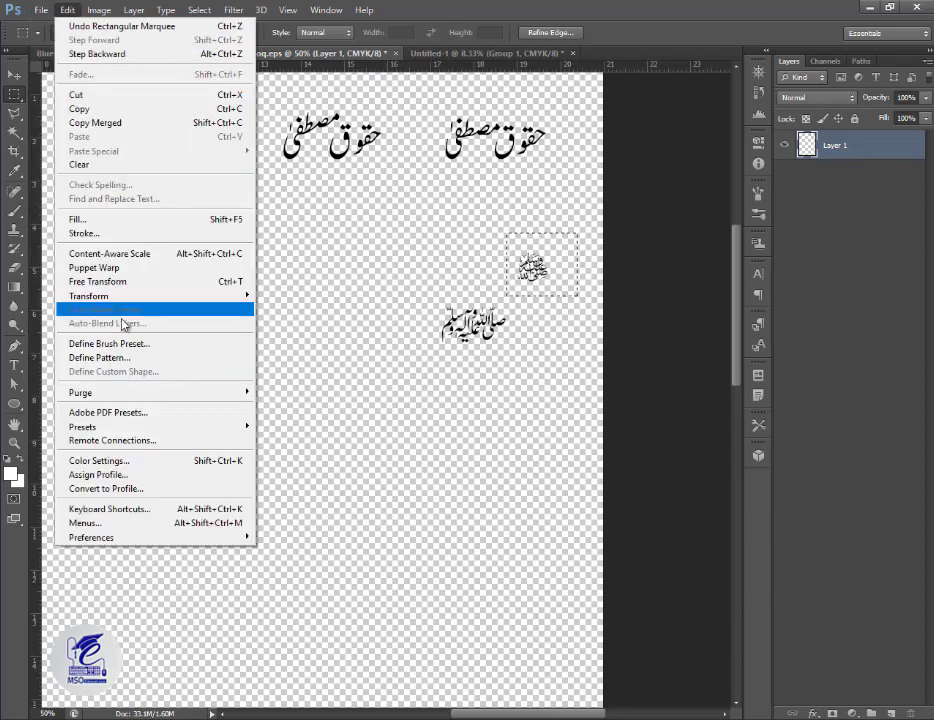
click(138, 343)
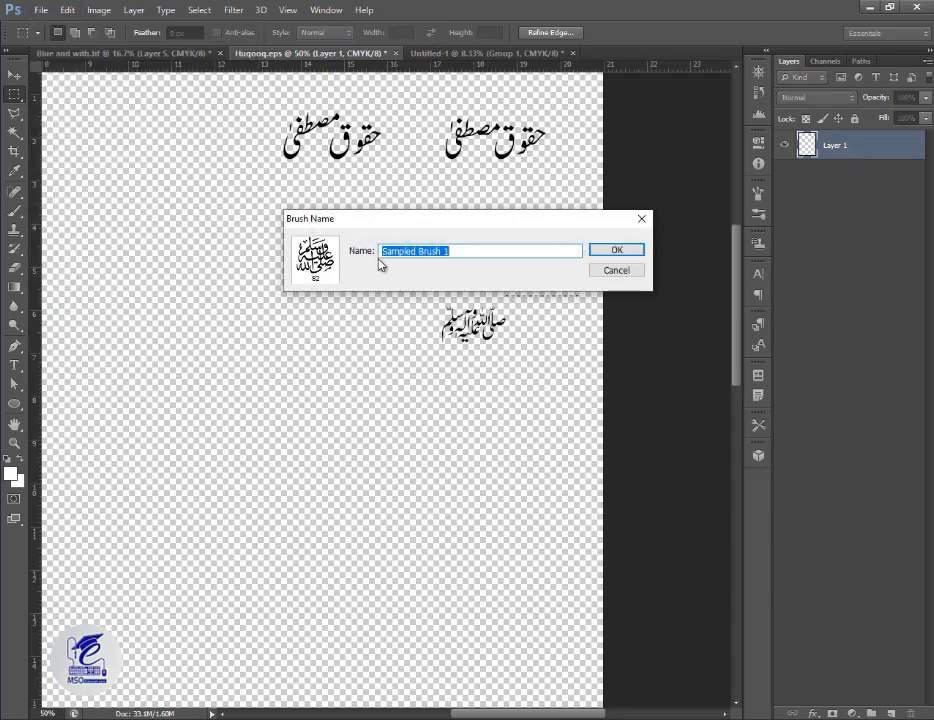
text(SAW 02)
key(Return)
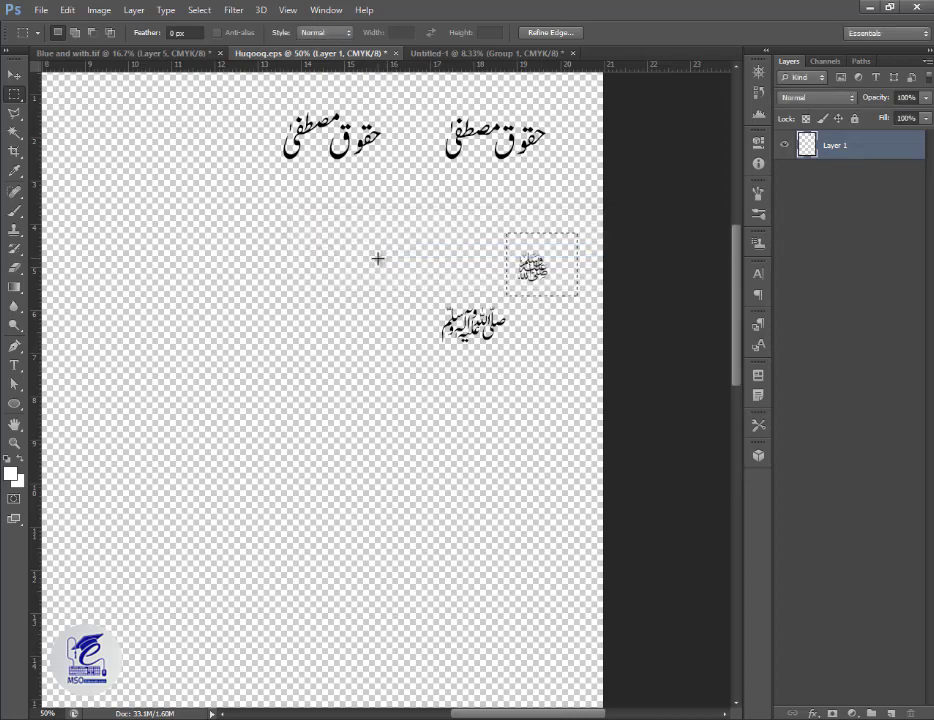
In Blue and with.tif, choose the 82 px round honorific brush, enlarge it to 300 px and stamp white copies around the oval on Layer 5.
click(143, 53)
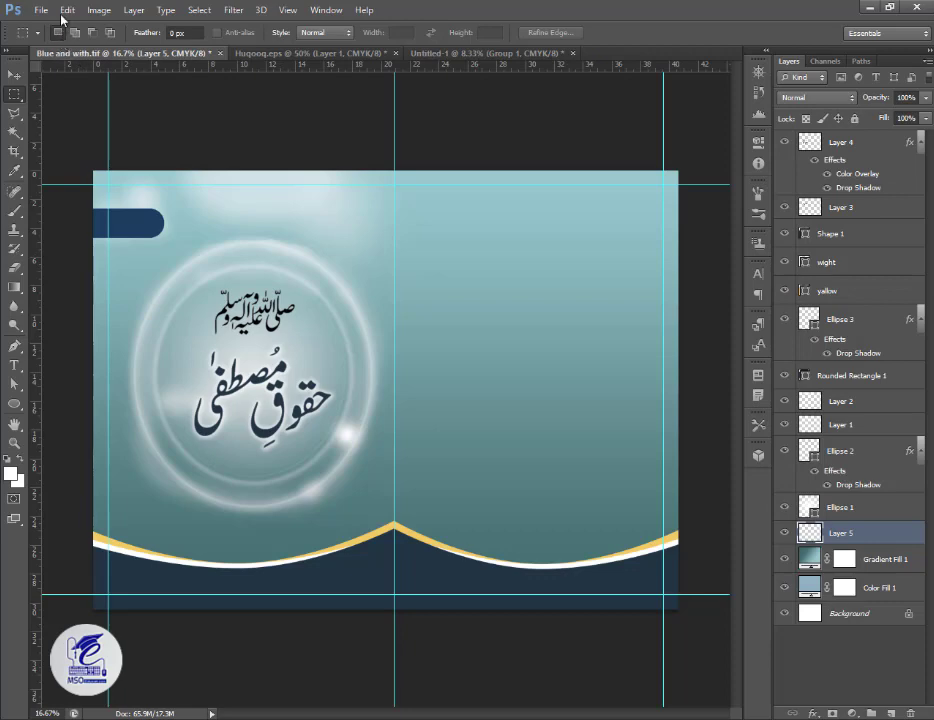
click(14, 211)
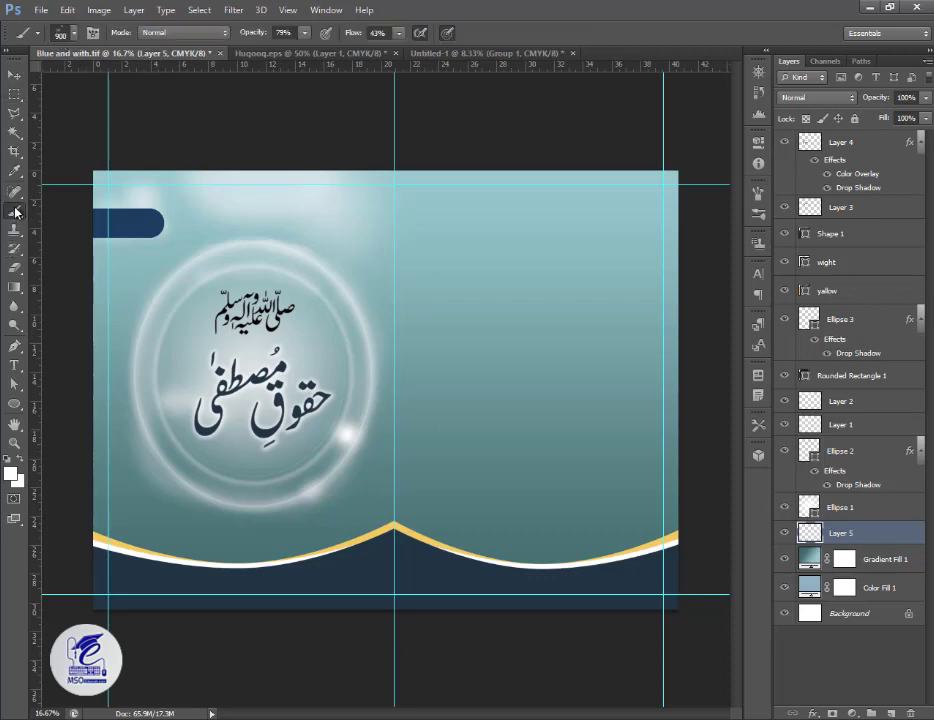
click(76, 35)
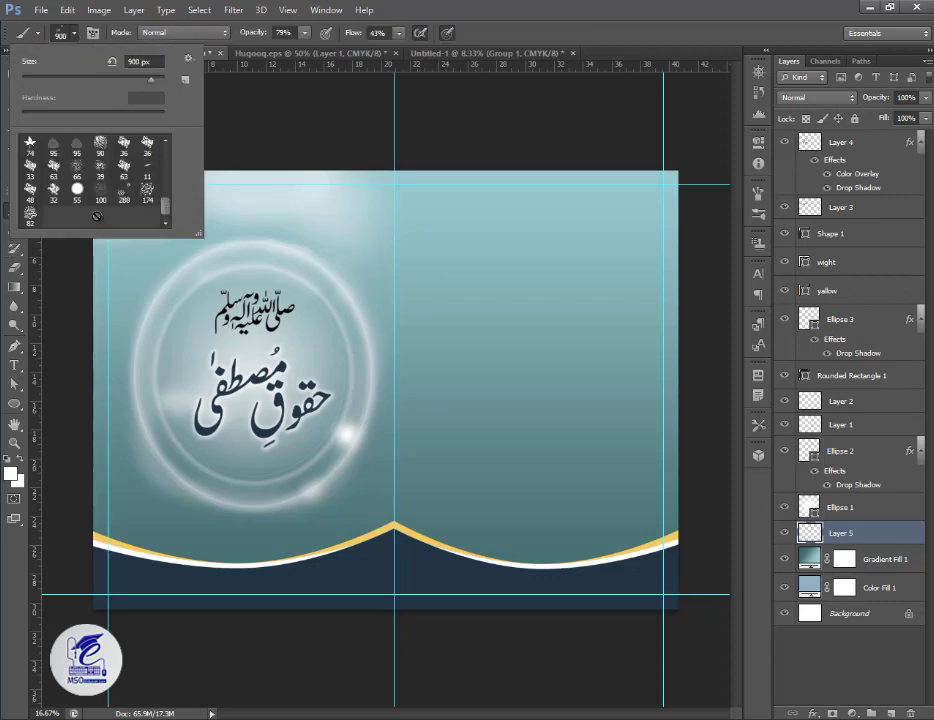
click(30, 214)
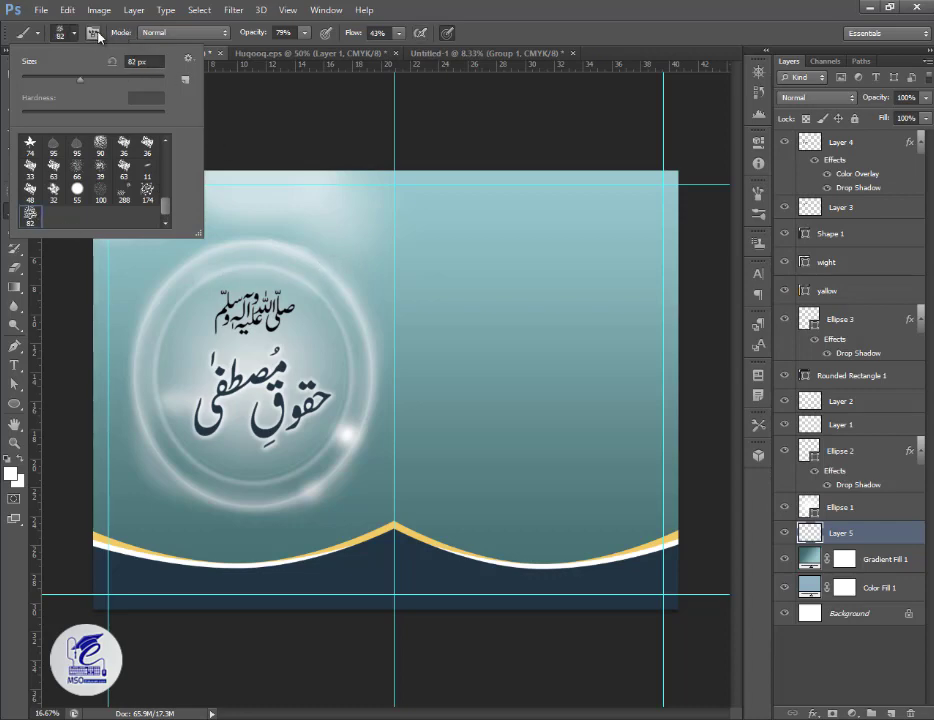
click(54, 40)
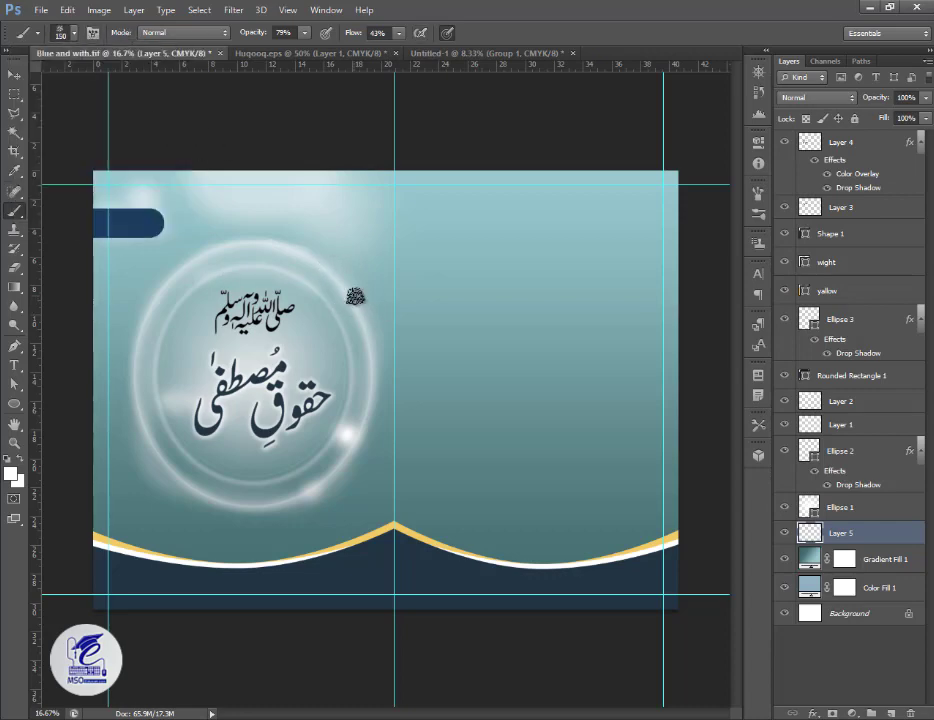
key(bracketright)
key(bracketright)
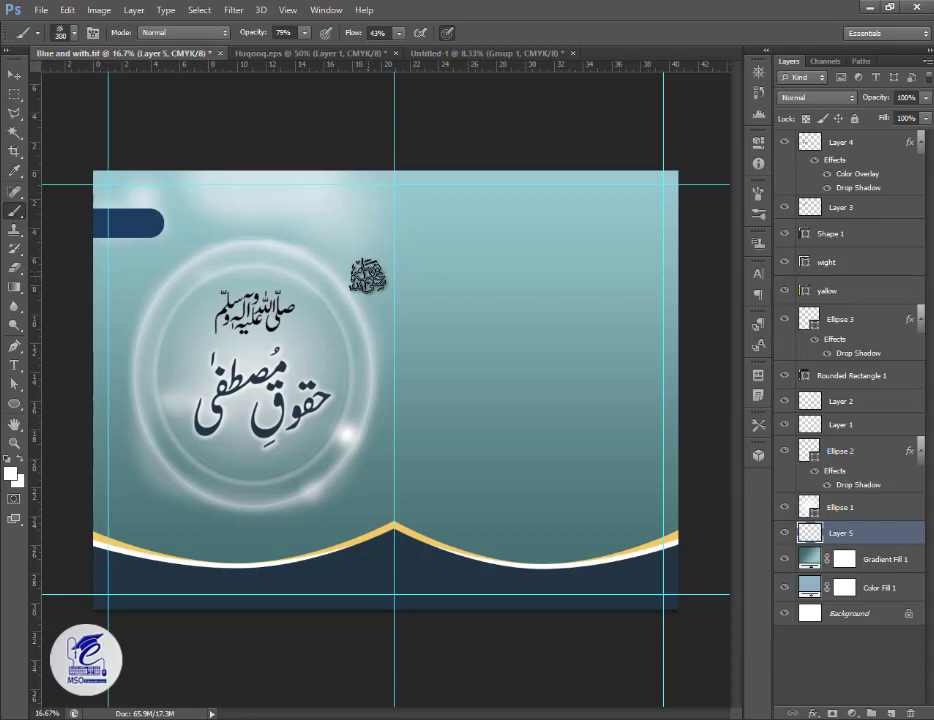
click(367, 275)
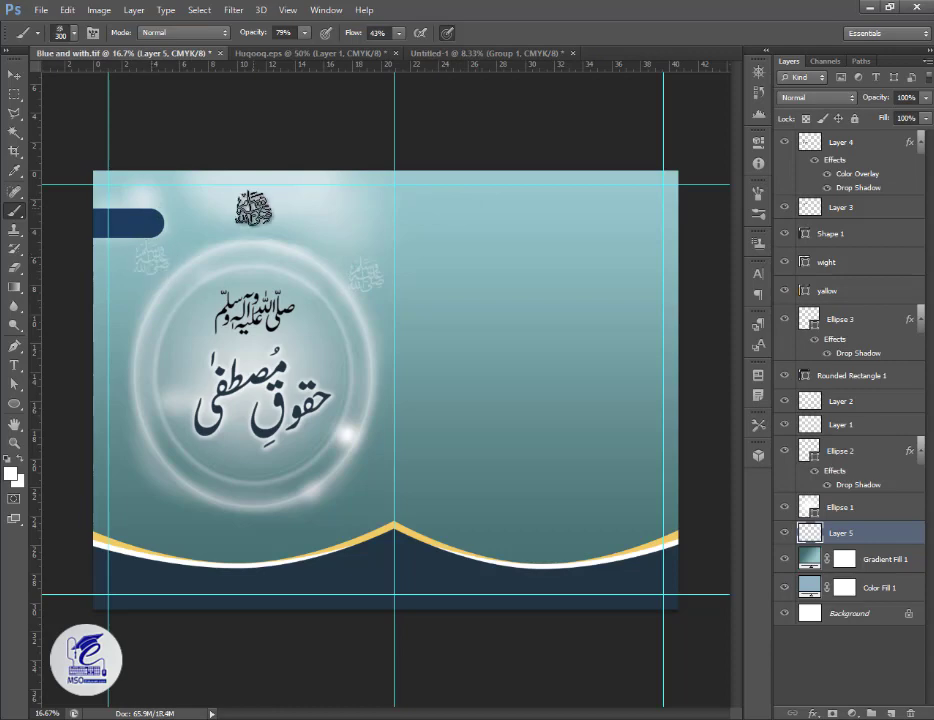
click(254, 209)
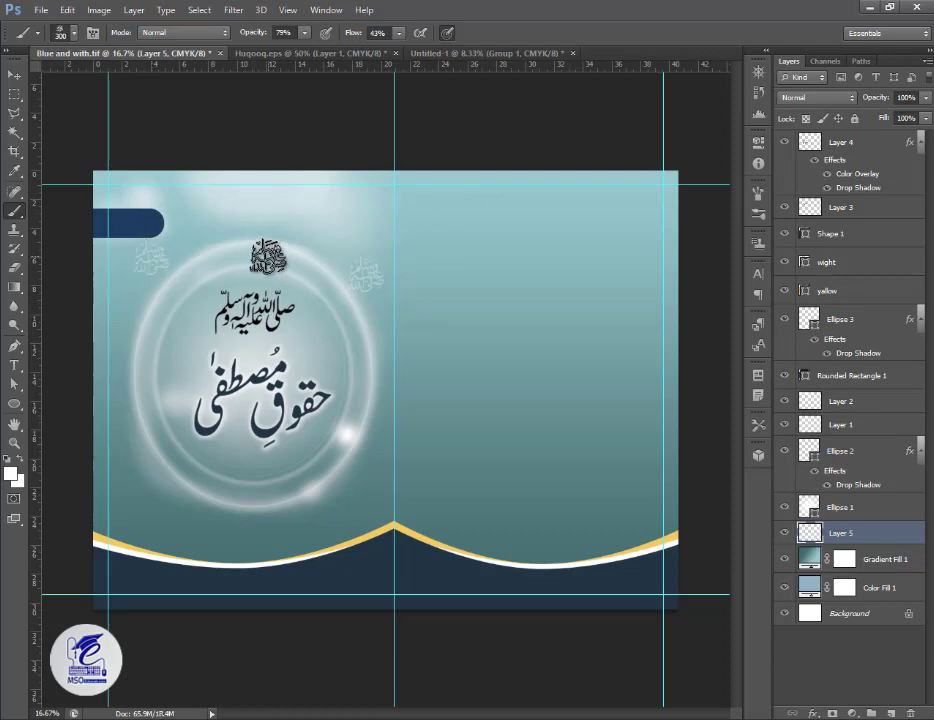
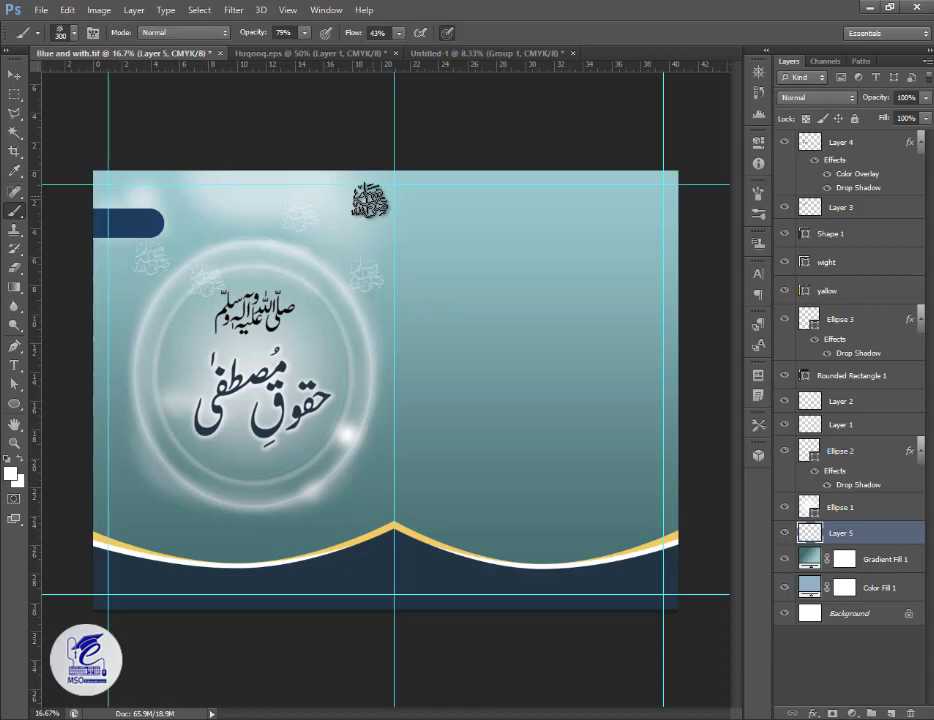
Choose the 174 px wide honorific brush, enlarge it to 1100 px and stamp one large white copy behind the title.
click(70, 32)
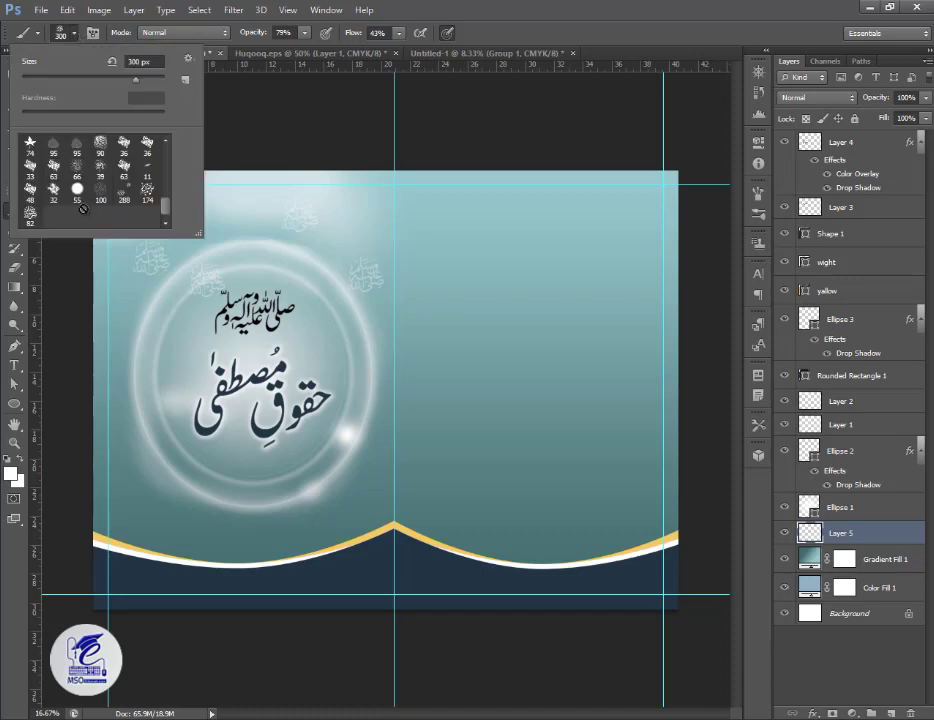
click(147, 196)
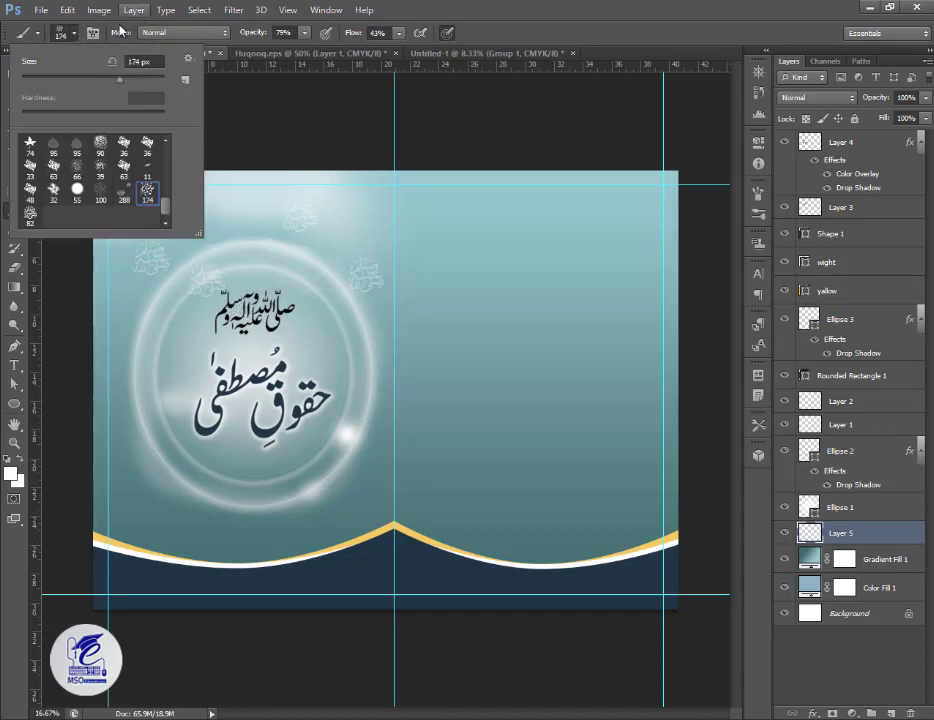
click(70, 36)
click(70, 36)
click(70, 35)
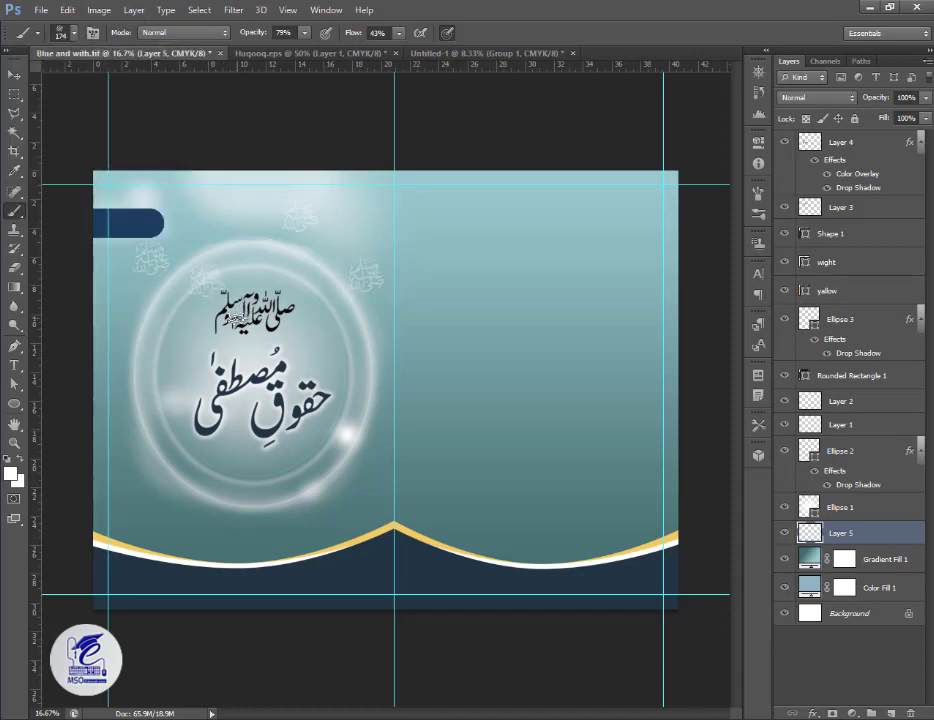
key(bracketright)
key(bracketright)
key(bracketright)
key(bracketright)
key(bracketright)
key(bracketright)
key(bracketright)
key(bracketright)
key(bracketright)
key(bracketright)
key(bracketright)
key(bracketright)
key(bracketright)
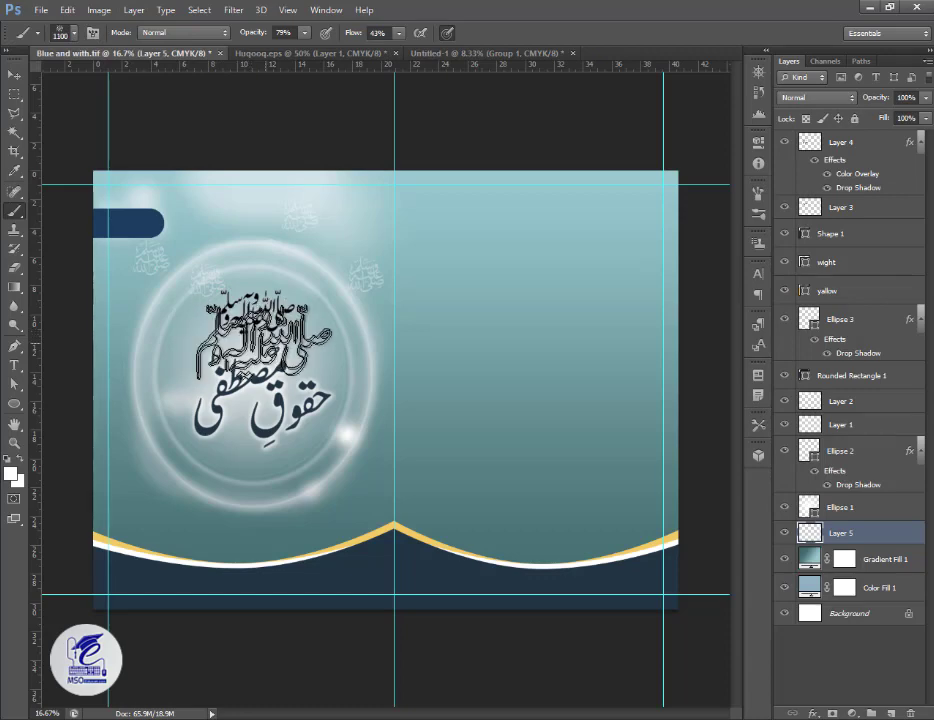
click(225, 350)
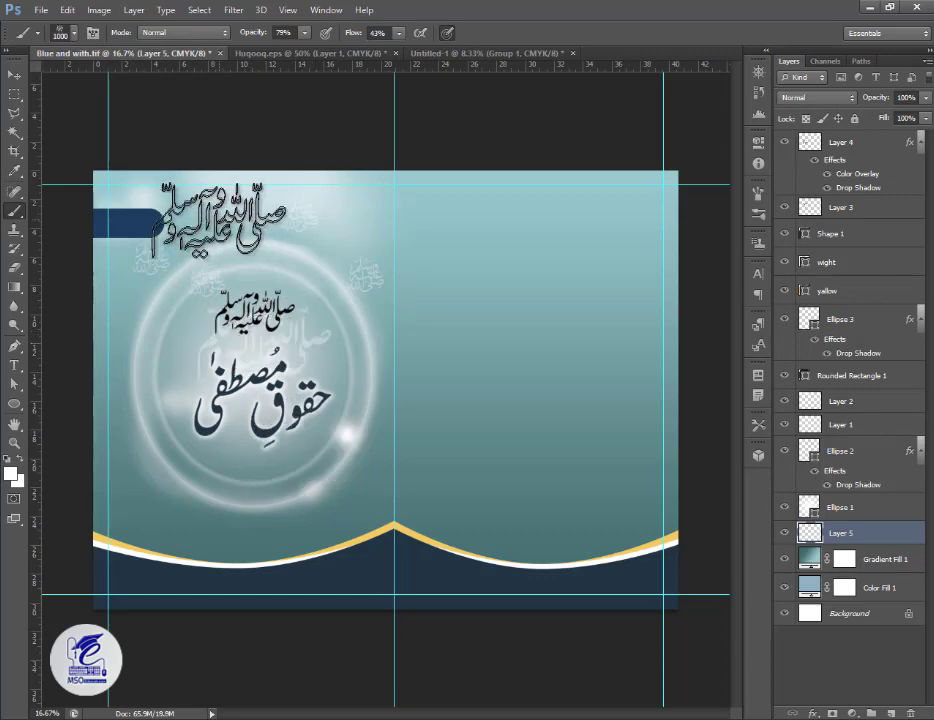
Shrink the wide honorific brush and stamp a small white copy above the oval, beside the blue tab.
key(bracketleft)
key(bracketleft)
key(bracketleft)
key(bracketleft)
key(bracketleft)
key(bracketleft)
key(bracketleft)
key(bracketleft)
key(bracketleft)
key(bracketleft)
key(bracketleft)
key(bracketleft)
key(bracketright)
key(bracketright)
key(bracketright)
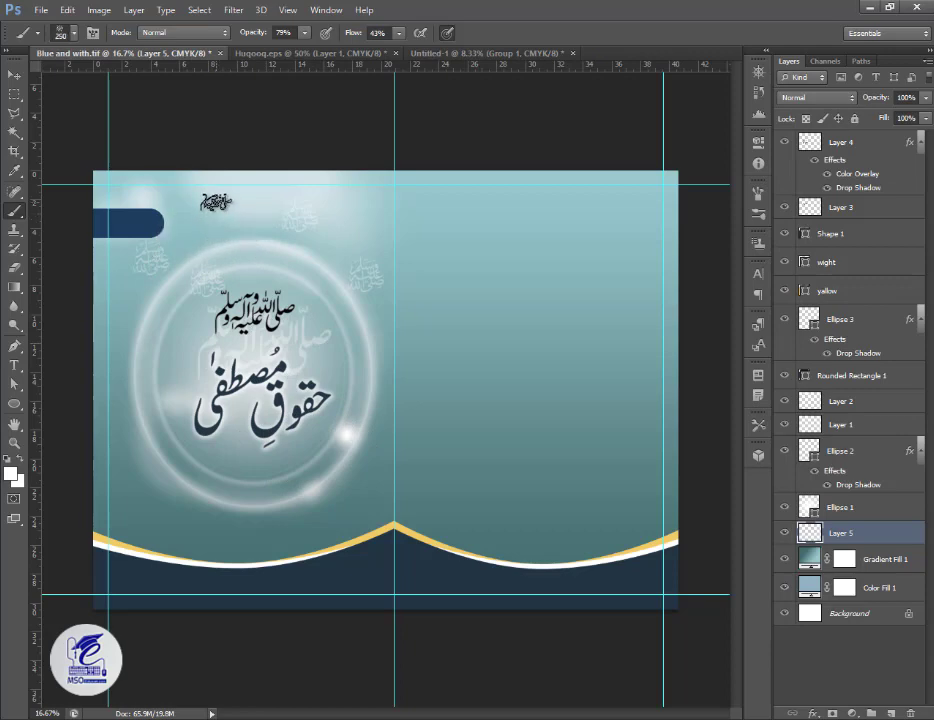
click(217, 204)
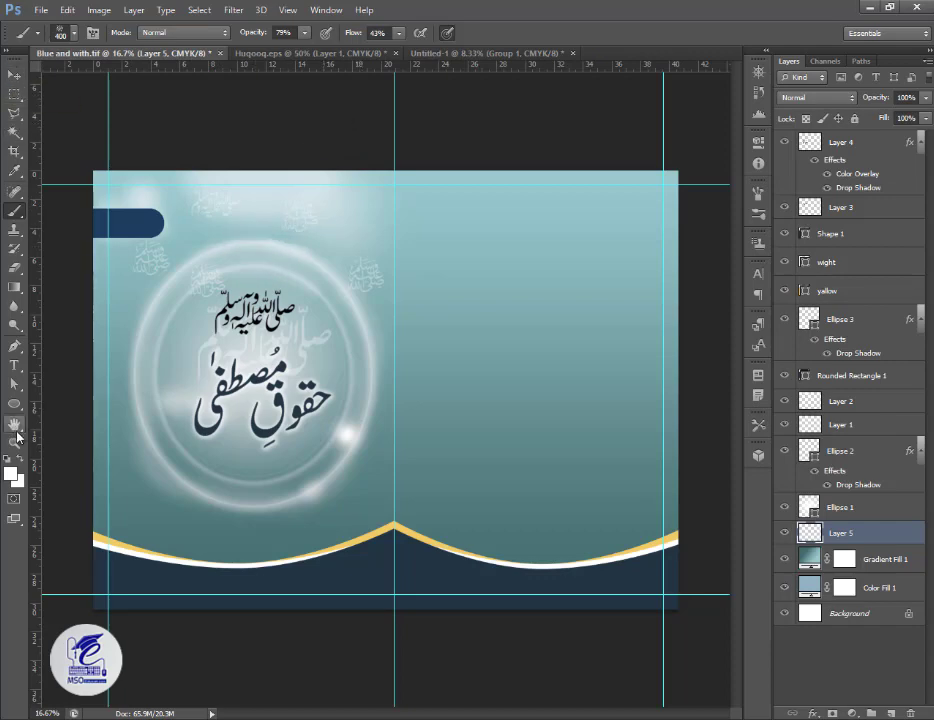
Sample the navy of the bottom band (#213644) as the foreground colour and stamp two wide honorific copies above the oval on Layer 5.
click(12, 473)
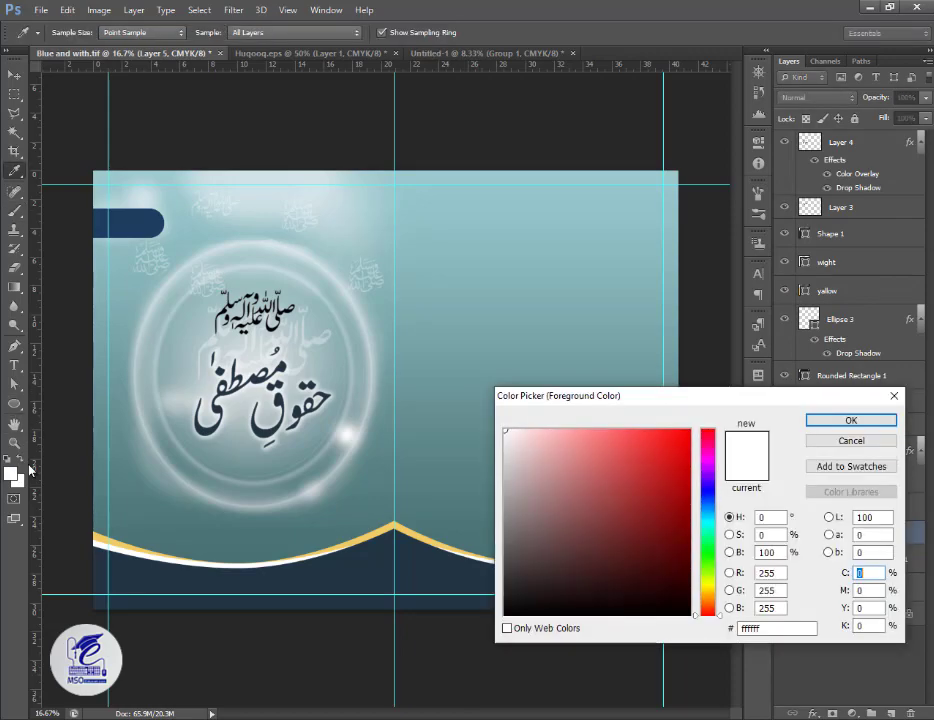
click(183, 590)
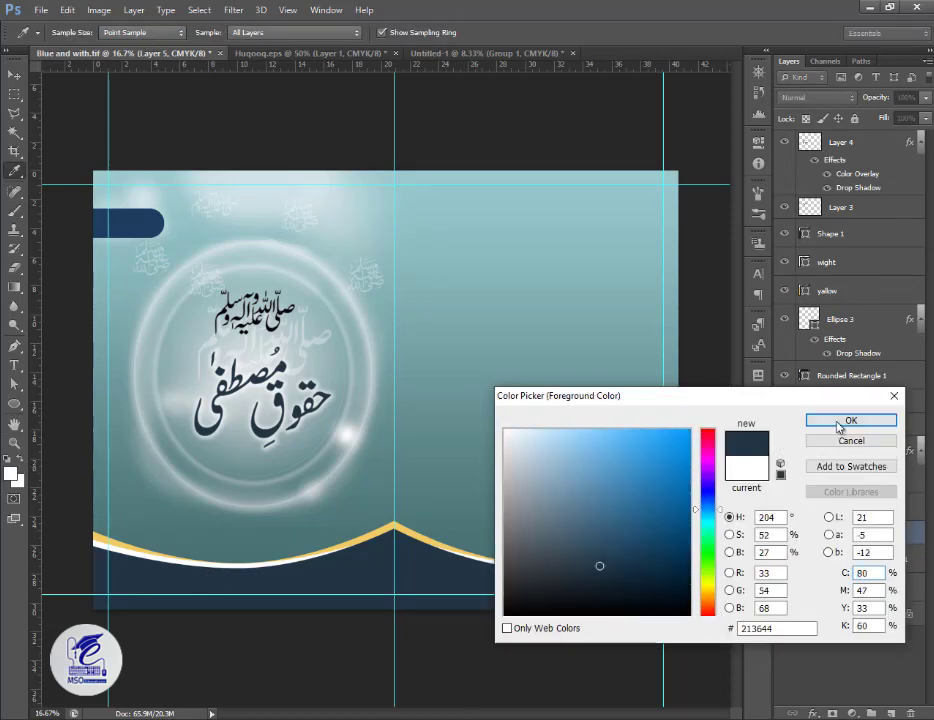
click(845, 420)
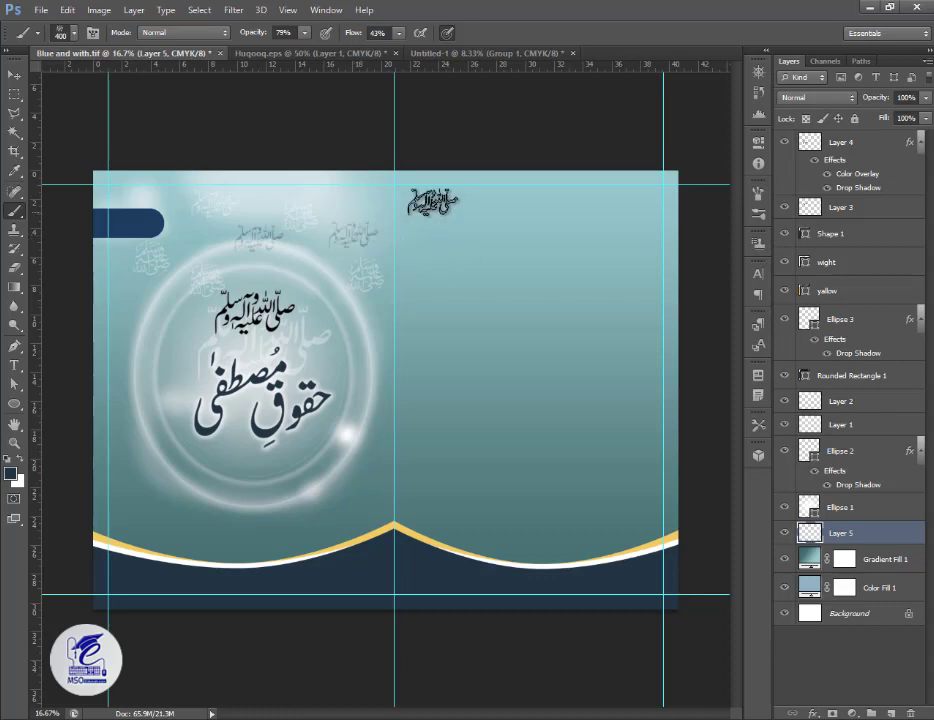
Choose the 82 px round honorific brush, enlarge it to 250 px and stamp one navy copy over the oval's upper edge.
click(62, 34)
click(30, 214)
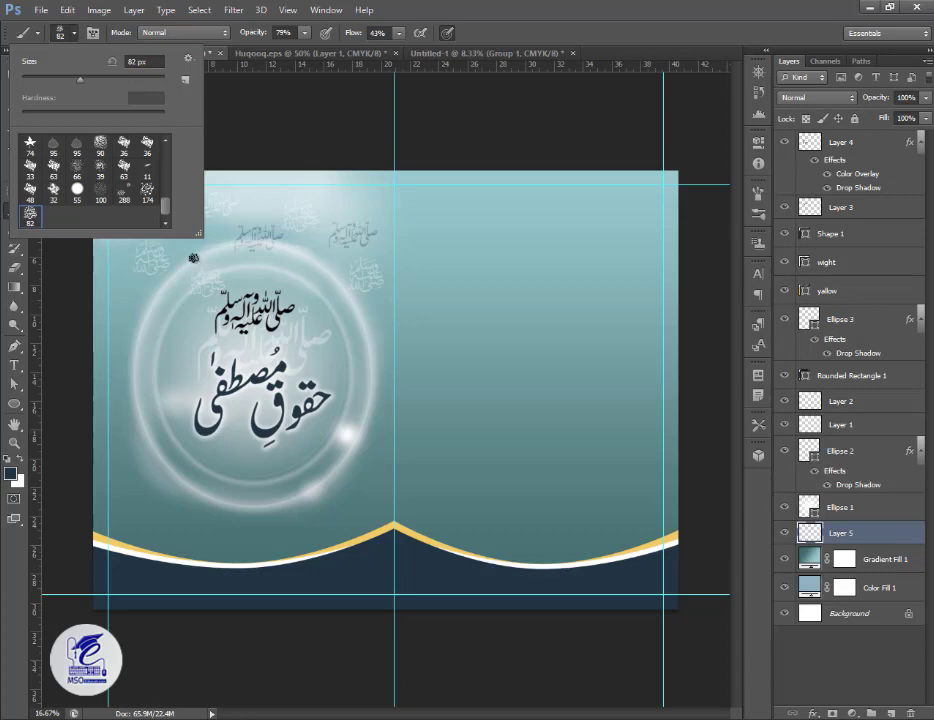
click(68, 38)
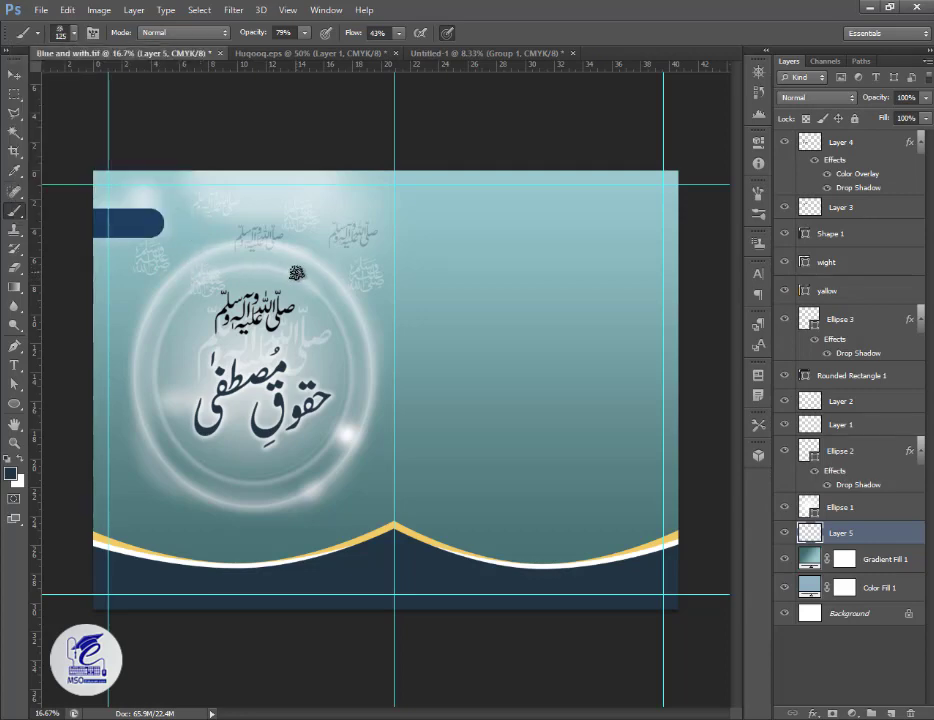
key(bracketright)
key(bracketright)
key(bracketright)
key(bracketright)
key(bracketright)
key(bracketright)
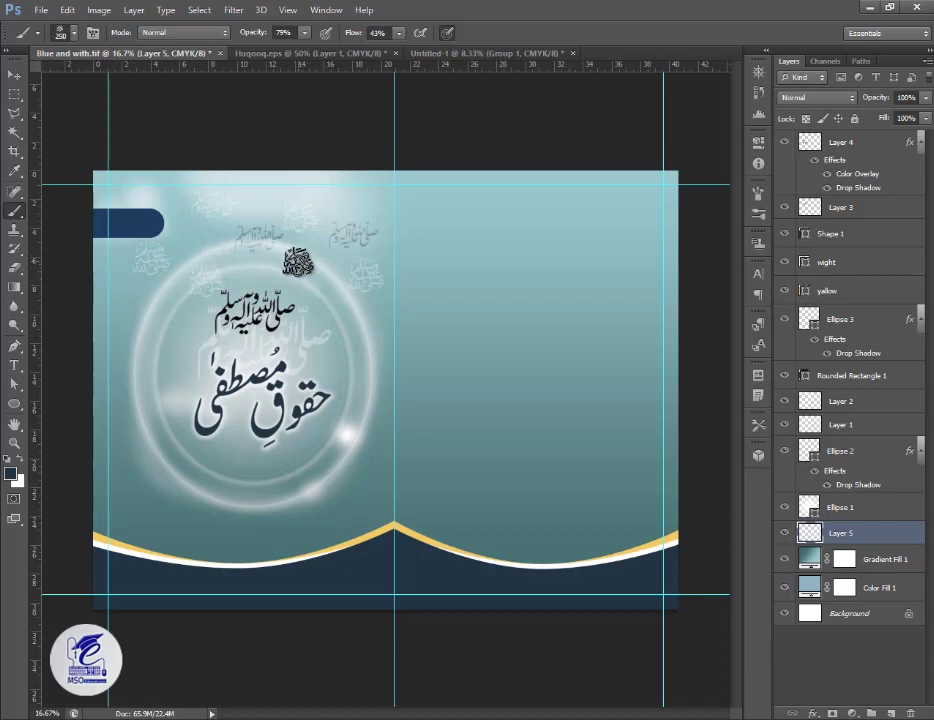
Fade the calligraphy stamps by setting Layer 5's opacity to 49% and its fill to 73%.
click(14, 75)
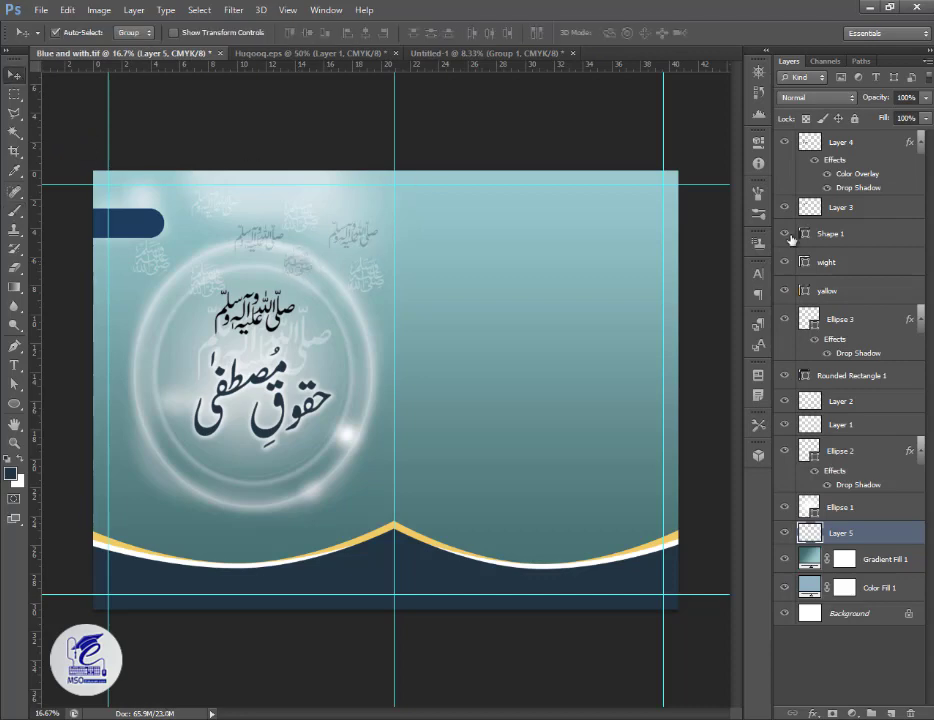
drag(925, 97, 889, 116)
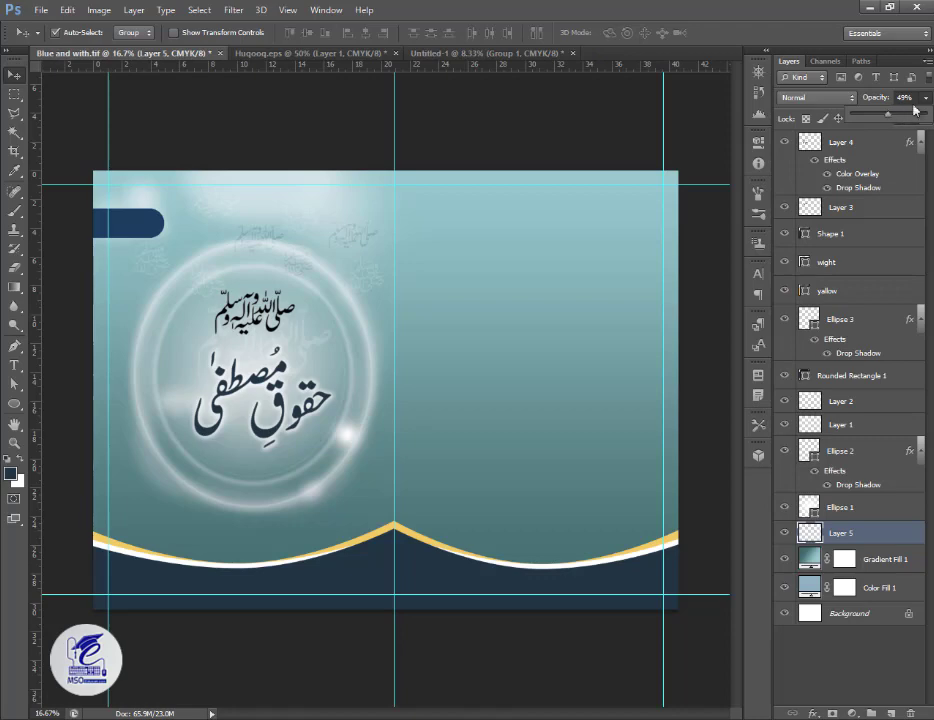
click(925, 118)
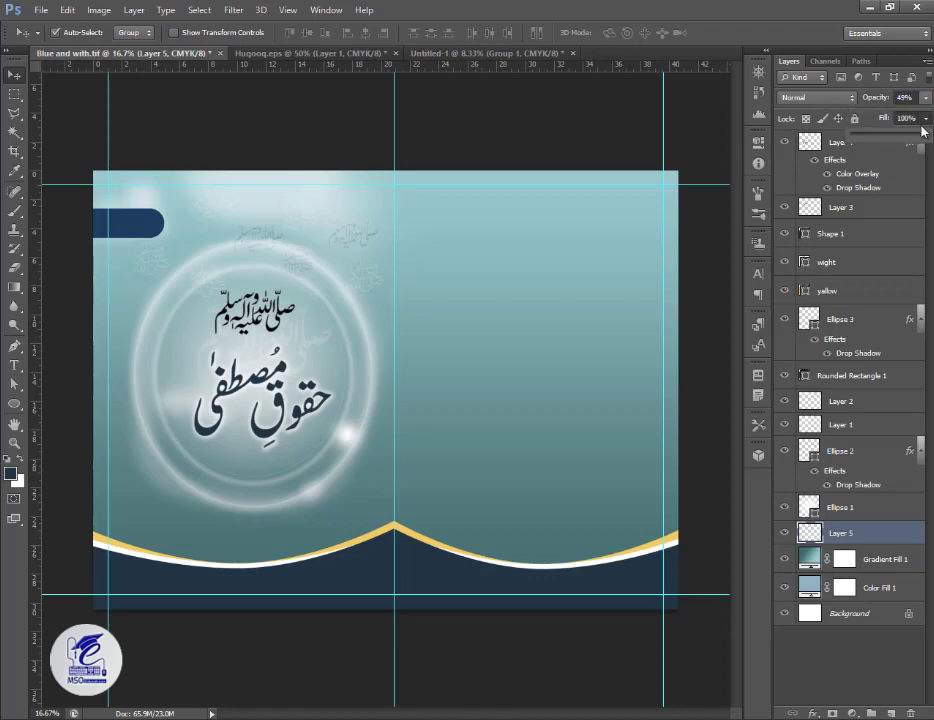
click(18, 86)
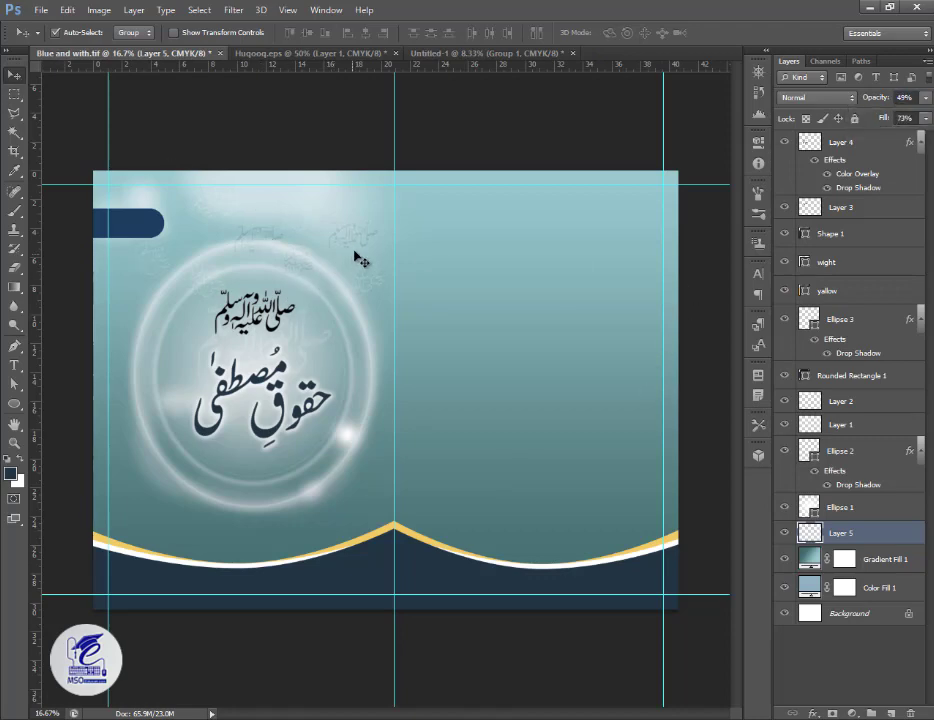
Pick out Layer 5 among the overlapping layers and, with automatic layer selection off, move its faint stamps up about 0.9 cm.
mouse_move(361, 250)
mouse_down()
mouse_move(365, 240)
mouse_move(361, 261)
mouse_up()
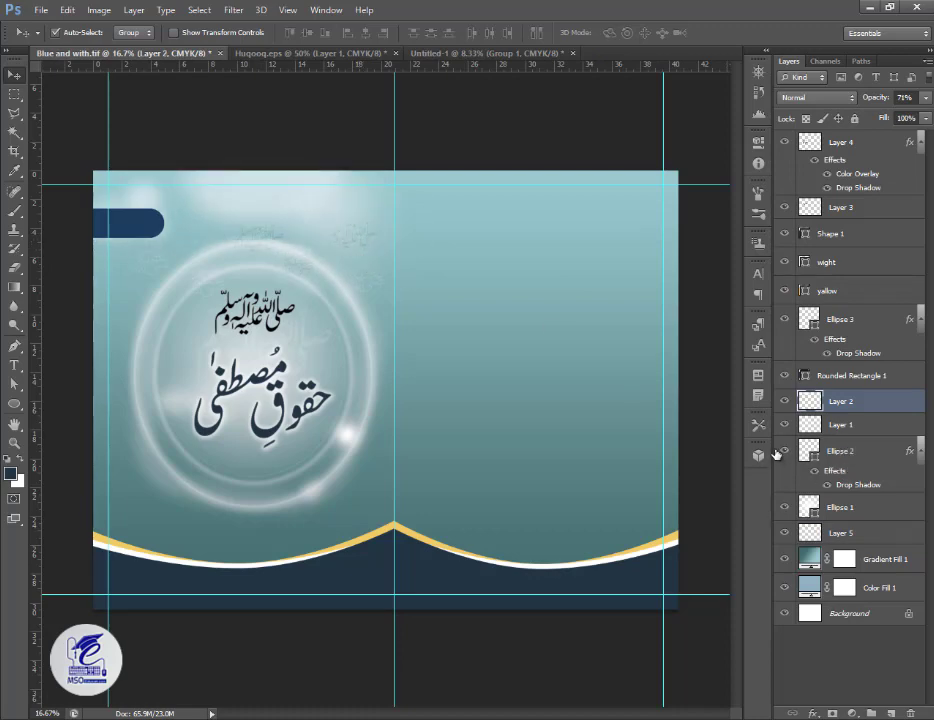
click(785, 425)
click(785, 425)
click(785, 451)
click(785, 451)
click(852, 534)
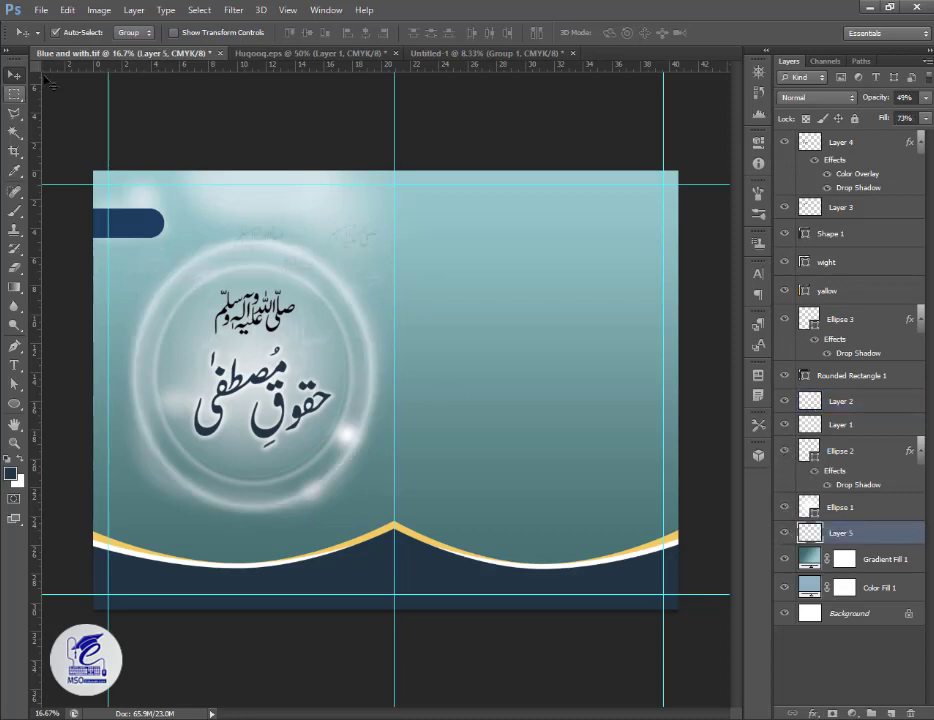
click(296, 262)
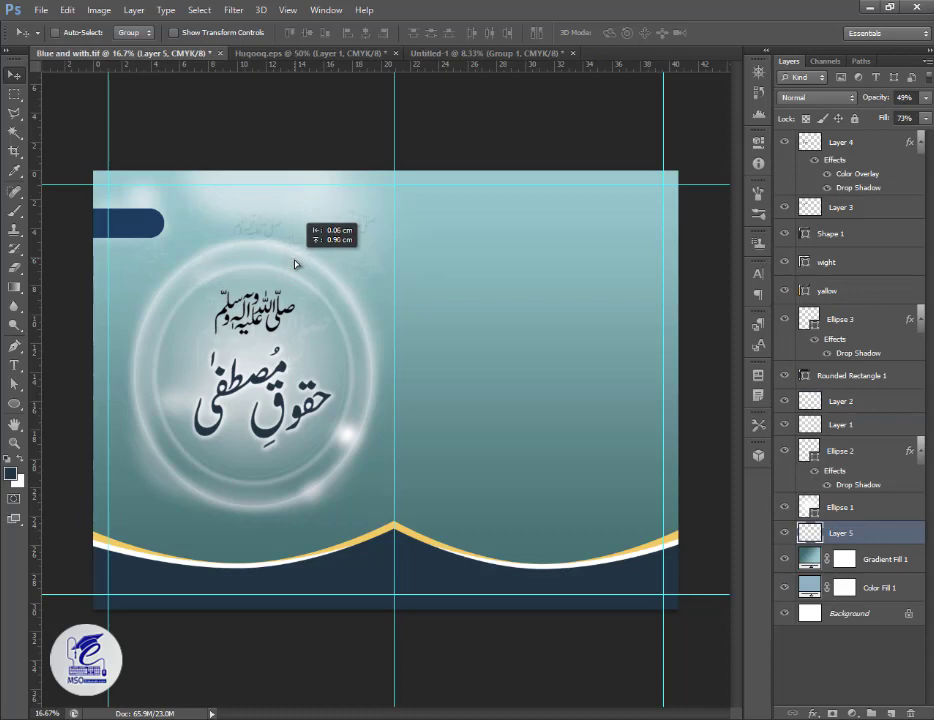
Copy the Murattib text group from Untitled-1 into Blue and with.tif over the bottom band and place it above all layers.
click(440, 52)
drag(362, 374, 123, 576)
click(56, 34)
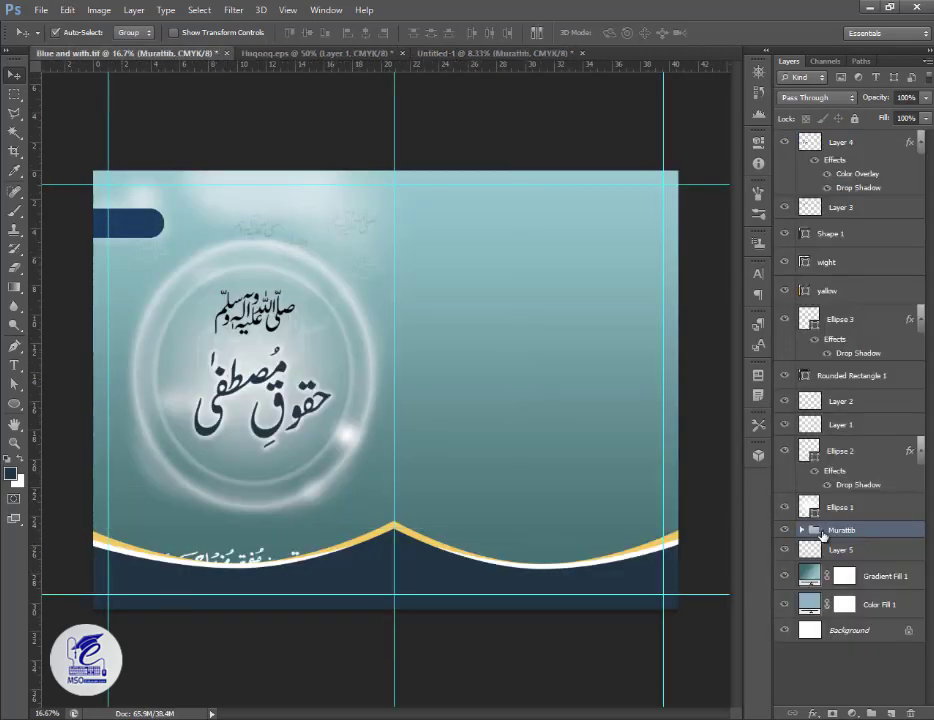
drag(822, 535, 822, 143)
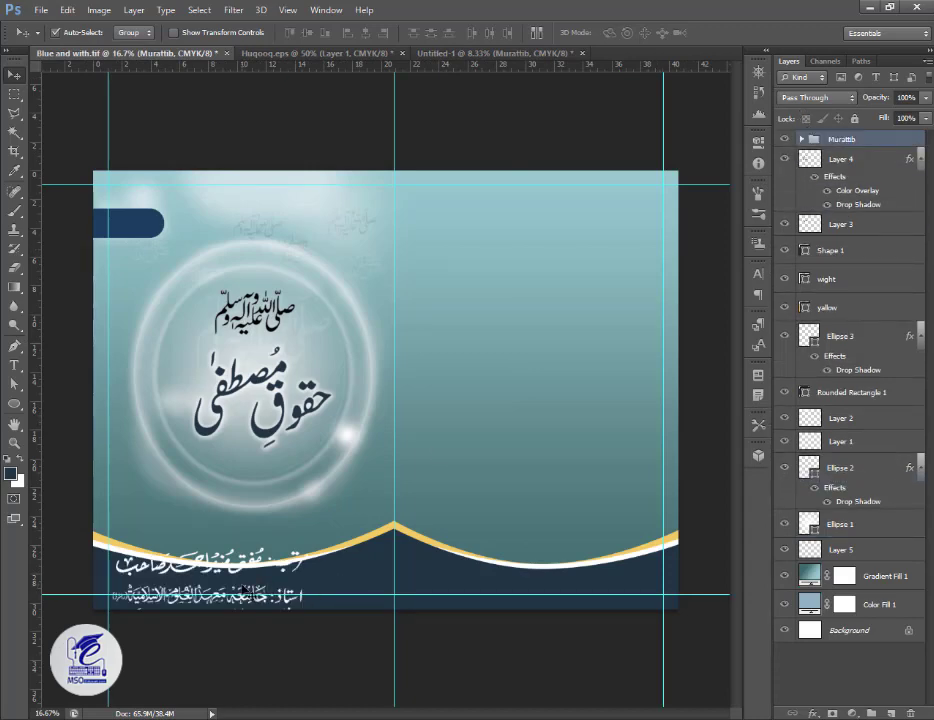
key(ctrl+t)
drag(311, 547, 162, 578)
key(Return)
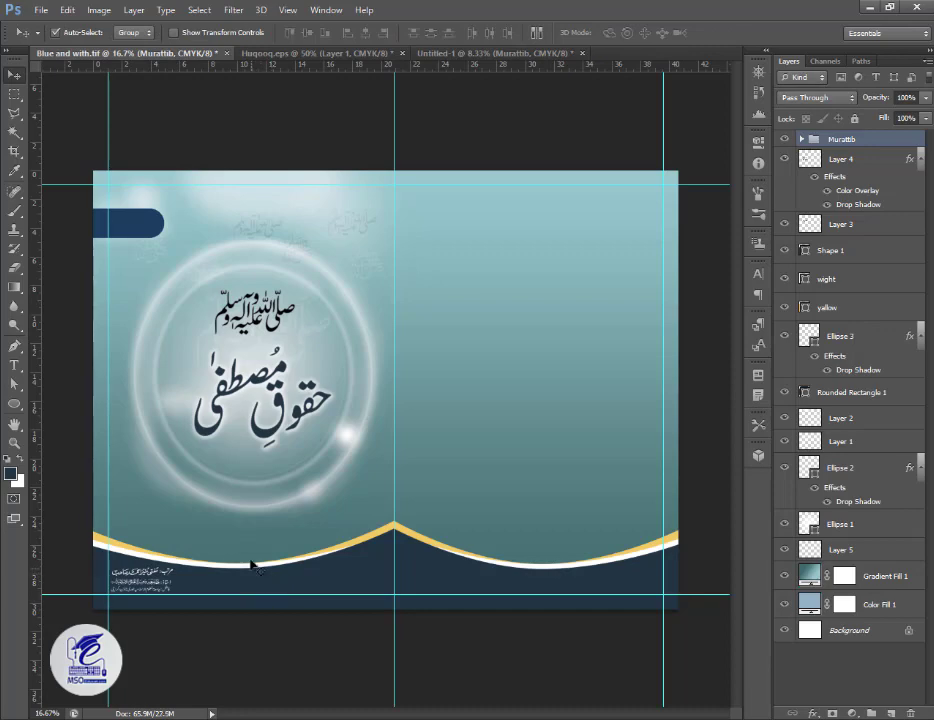
drag(255, 554, 236, 546)
key(ctrl+z)
key(ctrl+alt+z)
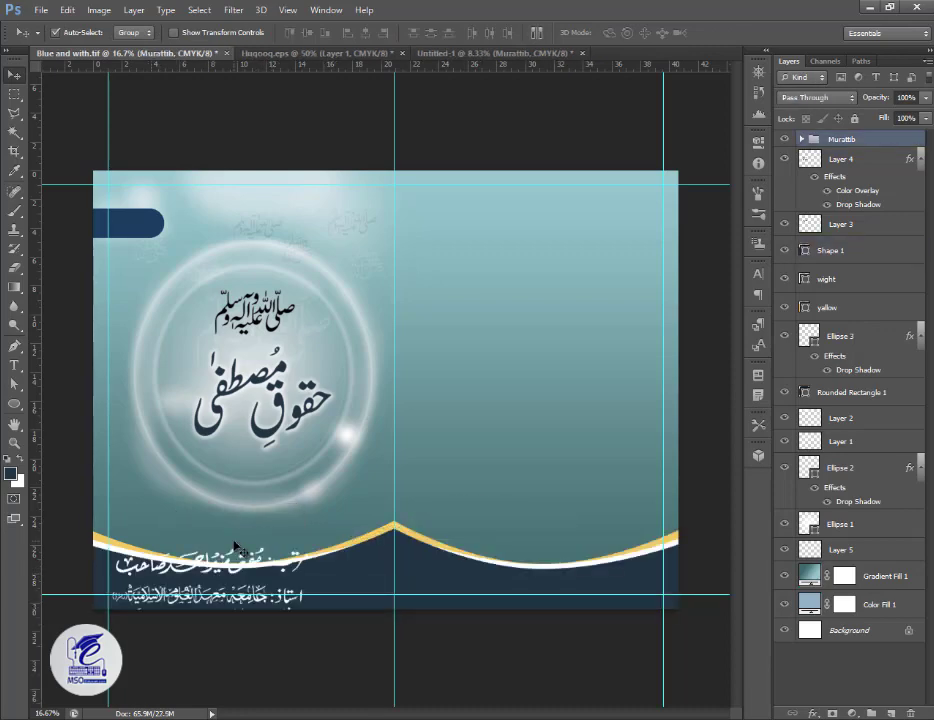
Scale the Murattib text group to about 39% and place it in the navy band against the left margin guide.
drag(233, 577, 267, 538)
key(ctrl+t)
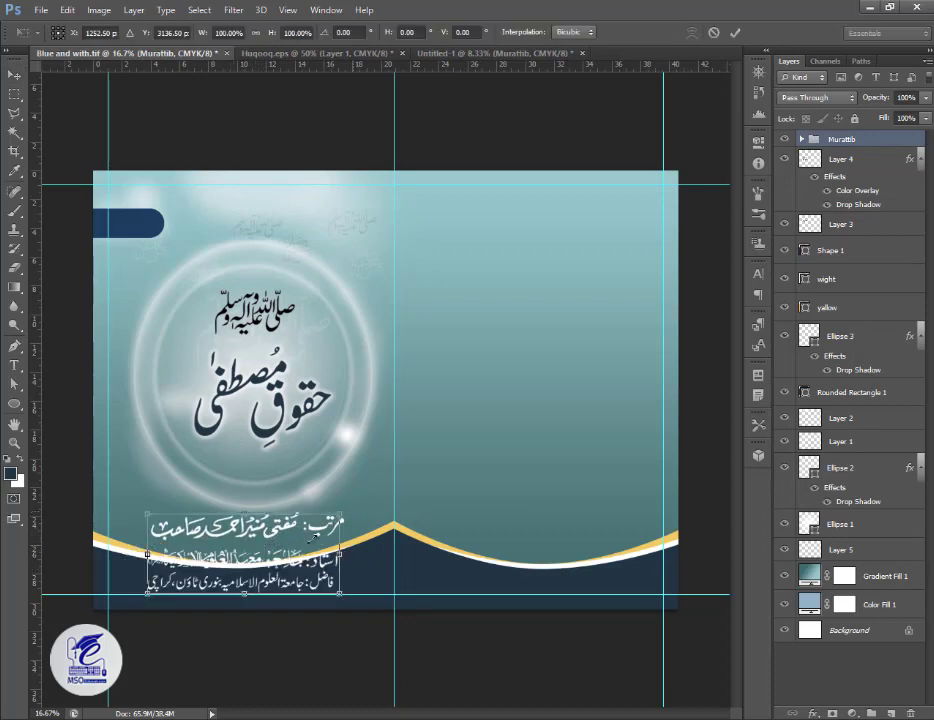
drag(345, 513, 172, 577)
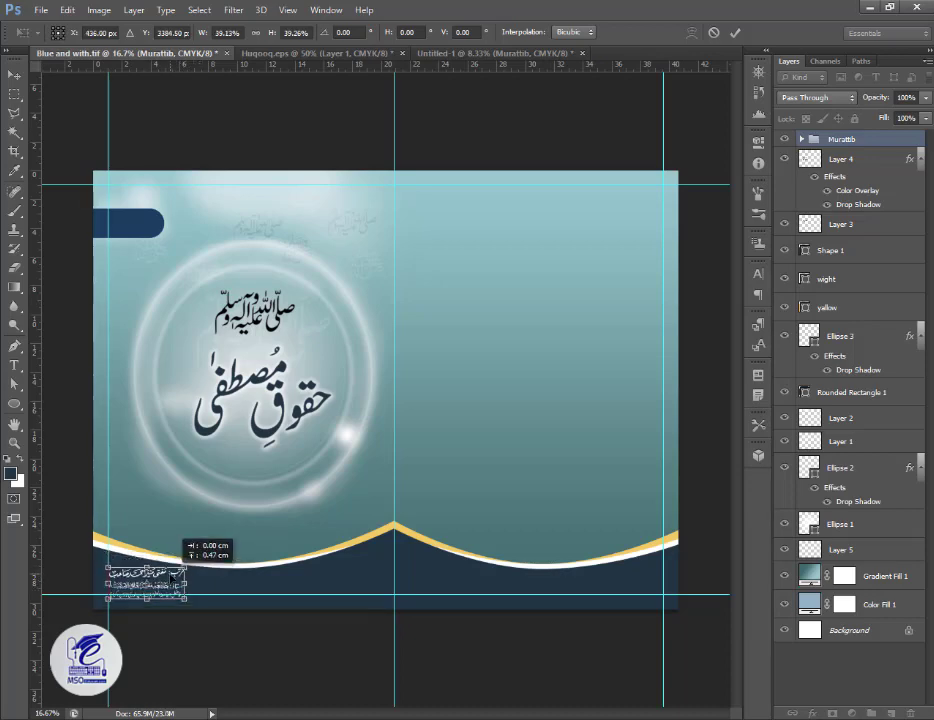
key(Return)
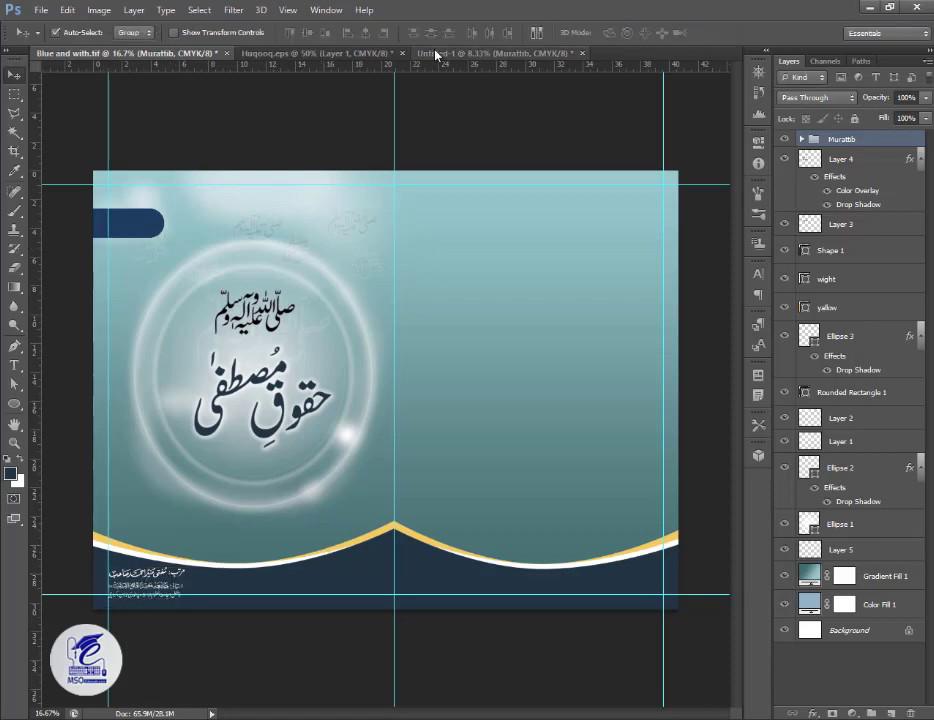
Copy the book-cover group from Untitled-1 onto the right half of Blue and with.tif, enlarge it and centre it above the wave.
click(480, 52)
drag(588, 345, 489, 352)
key(ctrl+t)
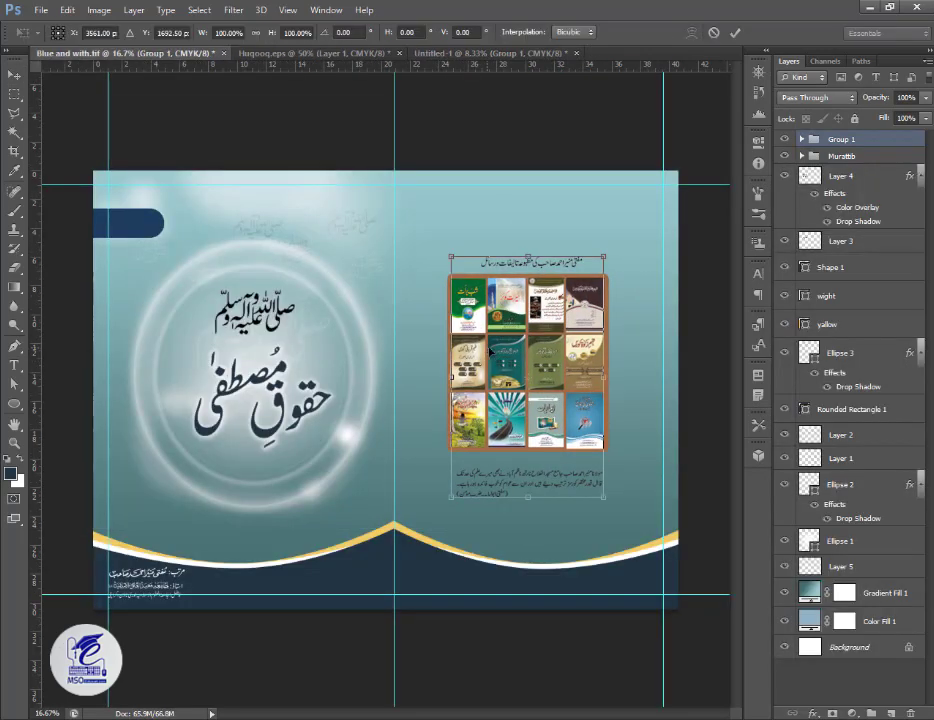
drag(592, 500, 625, 541)
drag(618, 431, 620, 417)
key(Return)
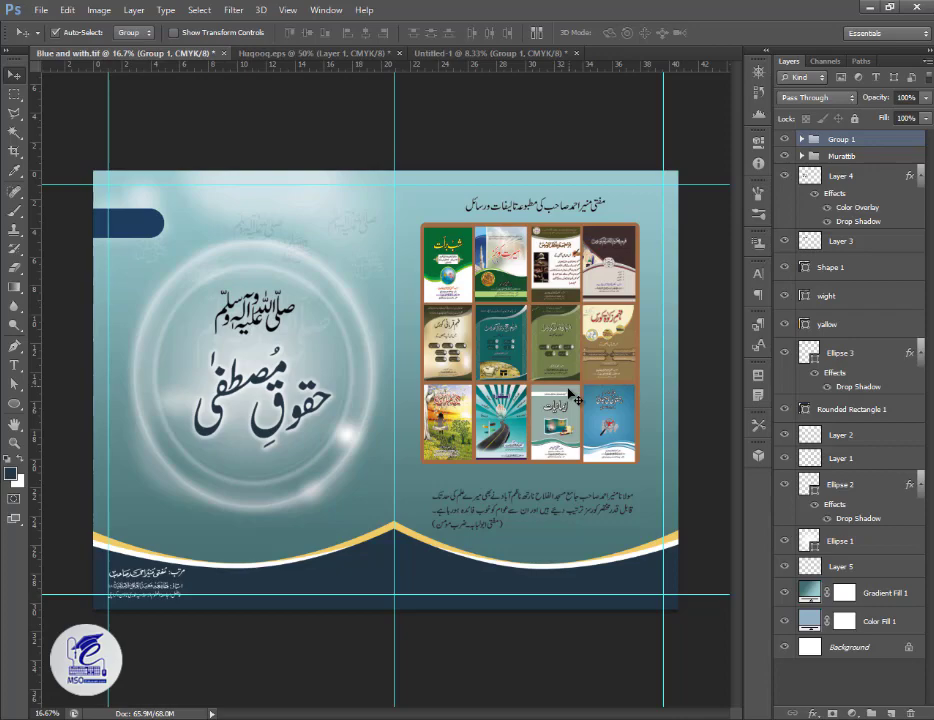
Examine the title oval, the compiler text, the wave edges and the book-cover panel at 25% magnification, with and without the panels.
click(130, 233)
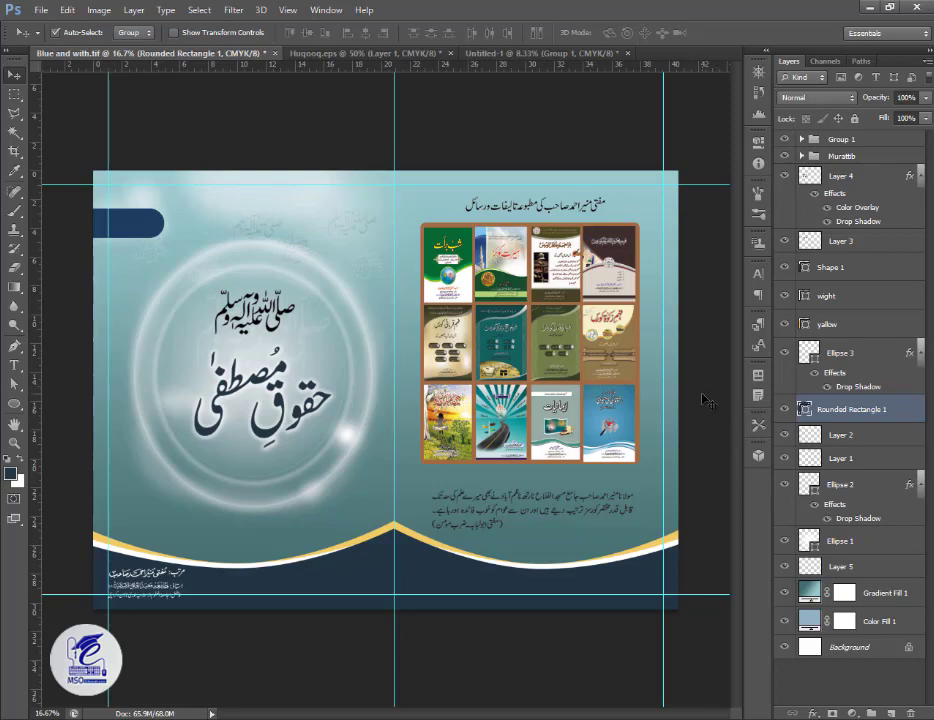
key(ctrl+plus)
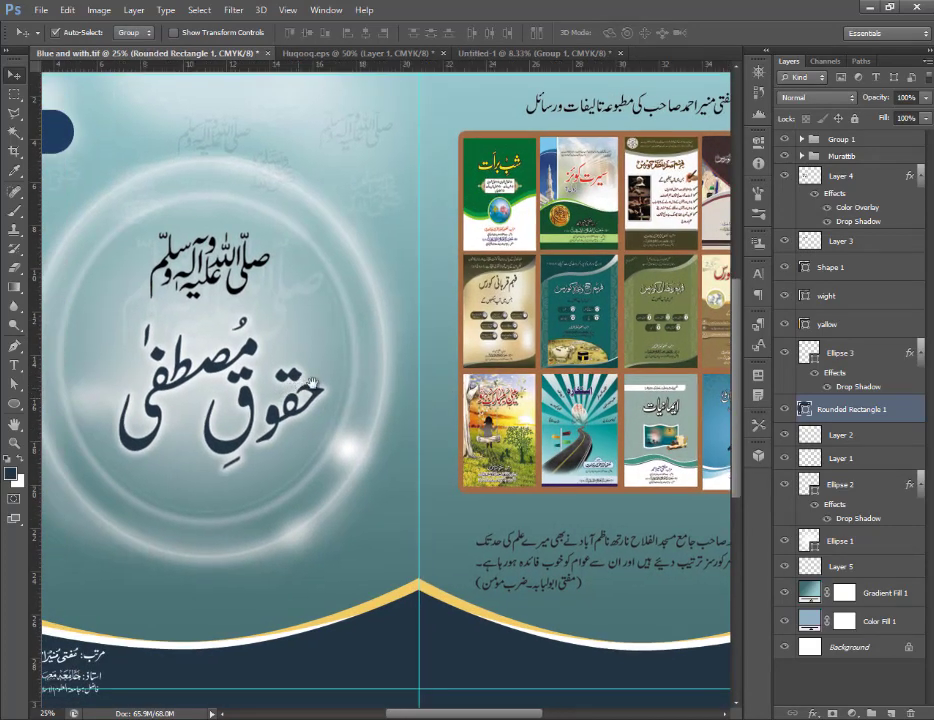
drag(312, 383, 511, 255)
drag(256, 490, 270, 387)
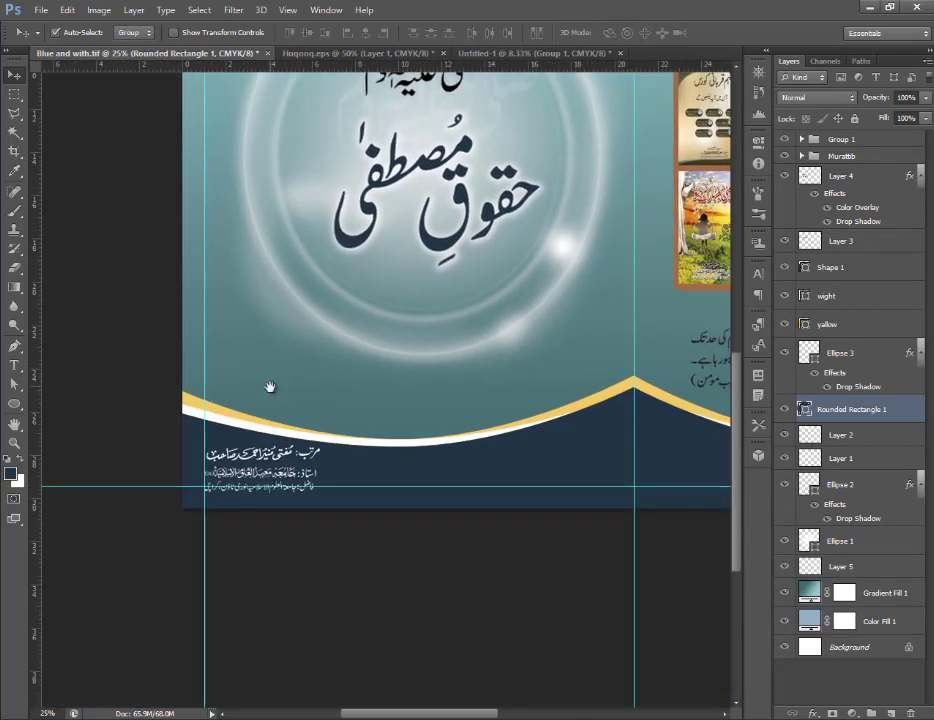
drag(600, 430, 180, 442)
drag(396, 474, 590, 488)
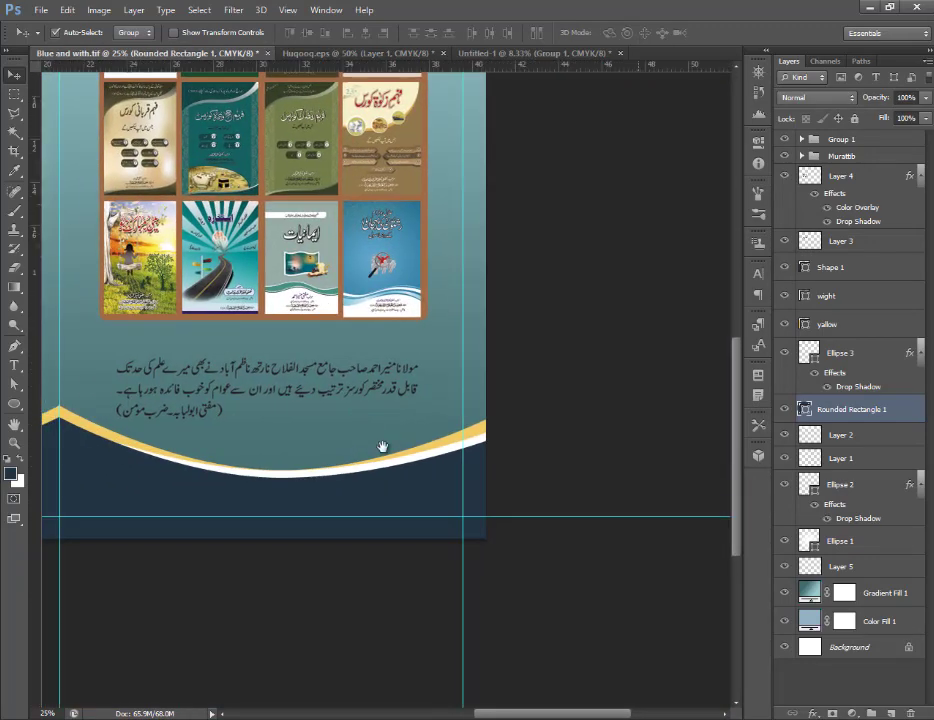
key(Tab)
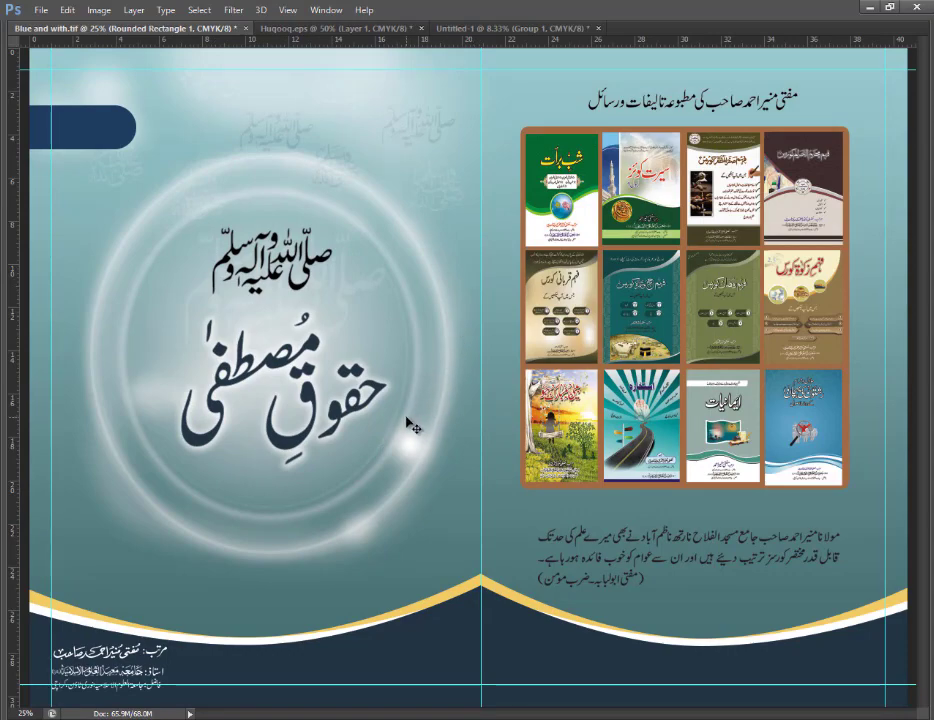
key(Tab)
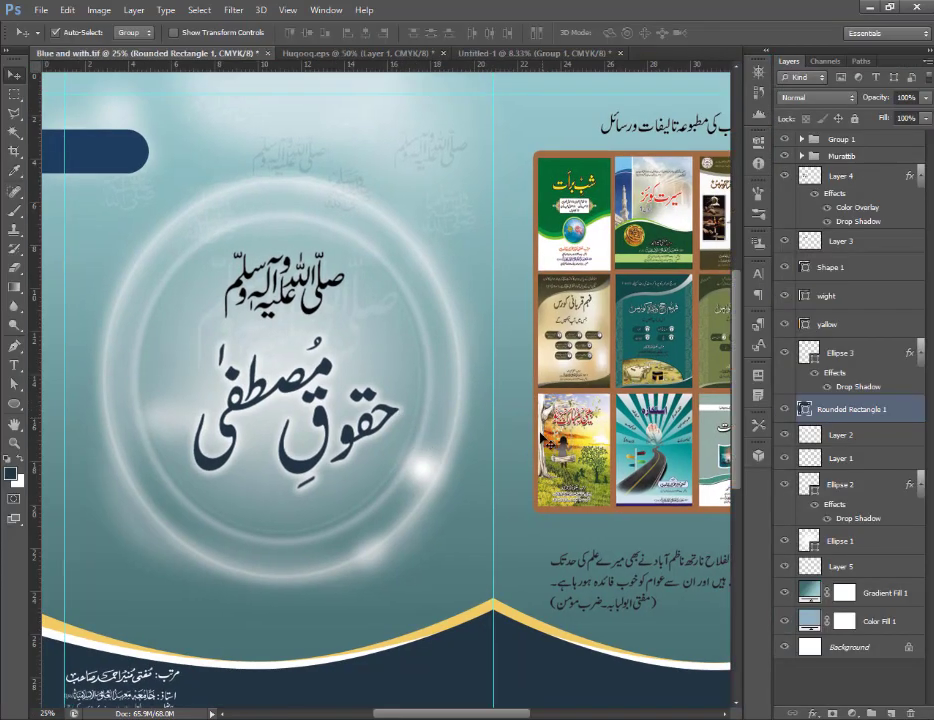
key(ctrl+bracketleft)
key(ctrl+bracketleft)
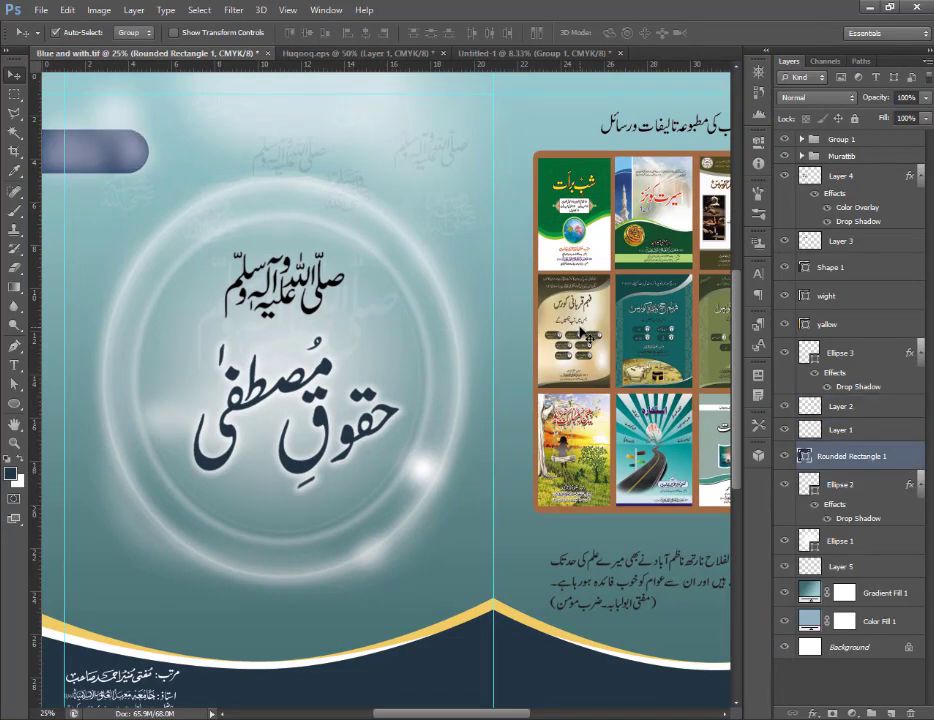
key(ctrl+bracketright)
key(ctrl+bracketright)
key(ctrl+minus)
key(ctrl+minus)
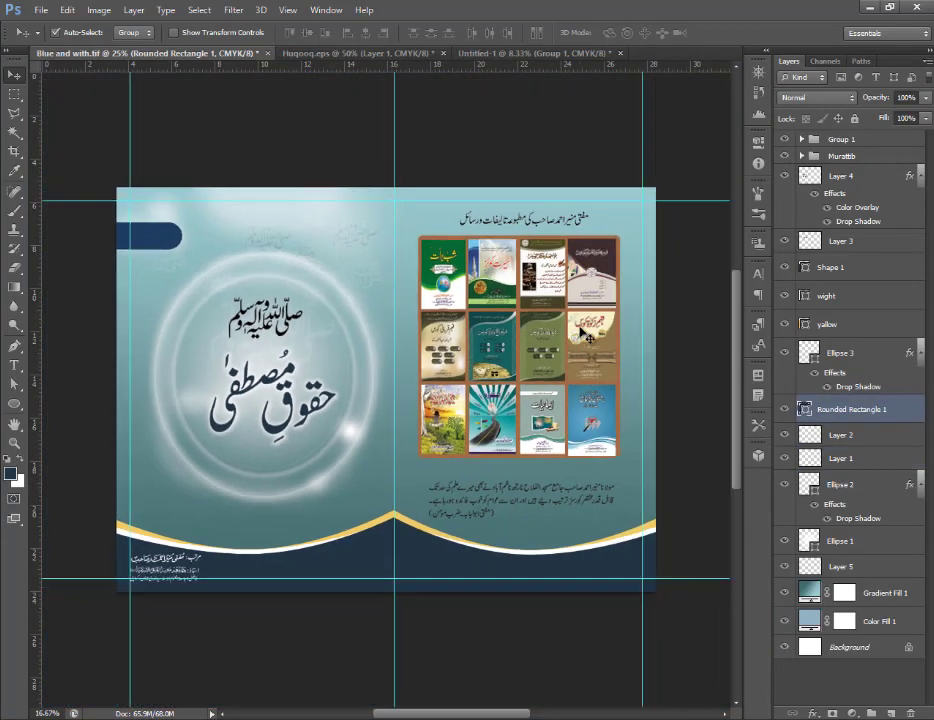